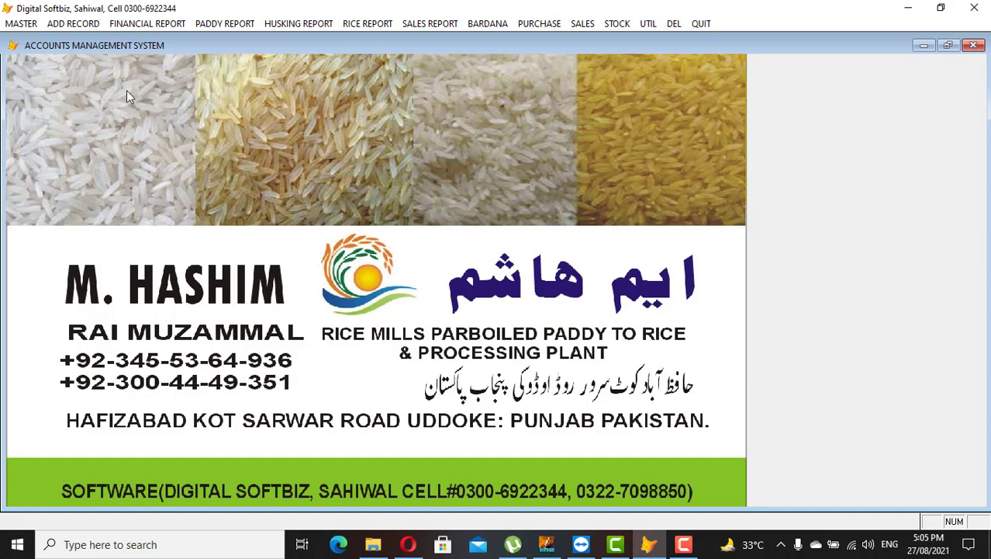
- View the saved records of the Master Area / City form, then close the list and the form
click(22, 24)
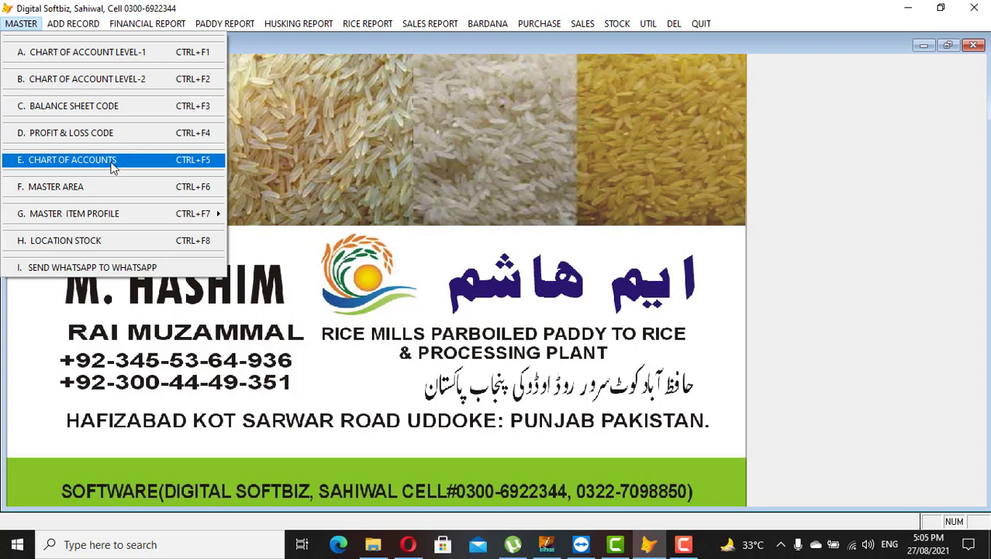
click(89, 194)
click(513, 370)
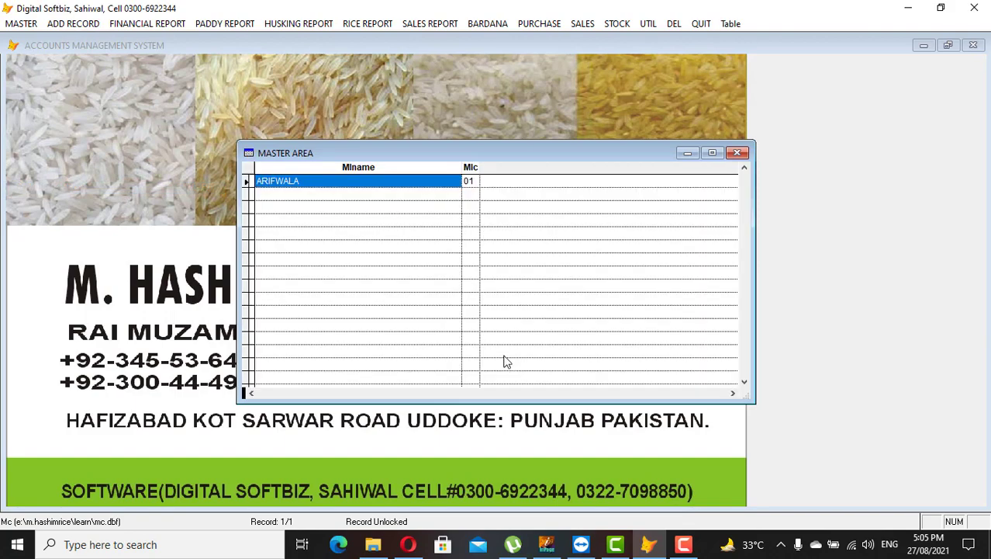
key(Escape)
click(652, 360)
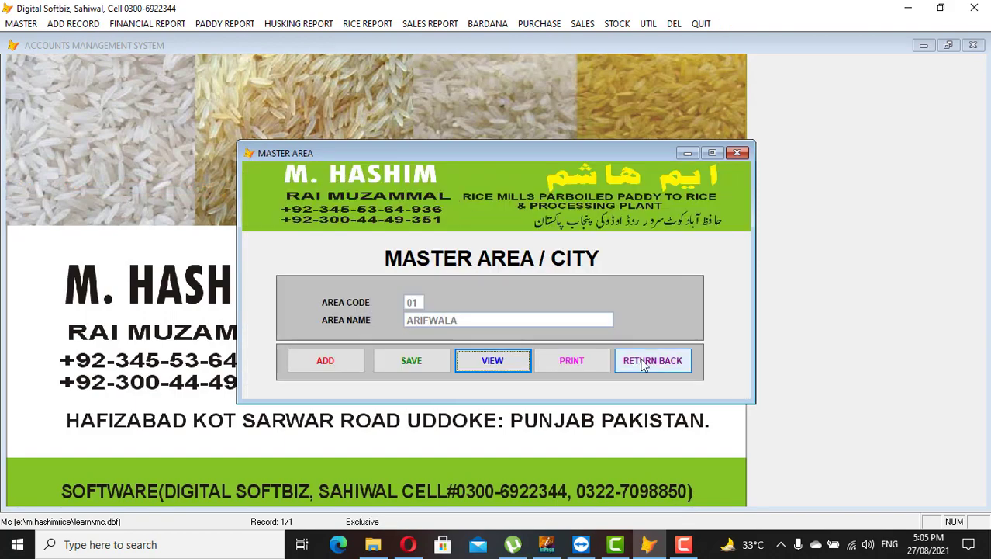
click(21, 24)
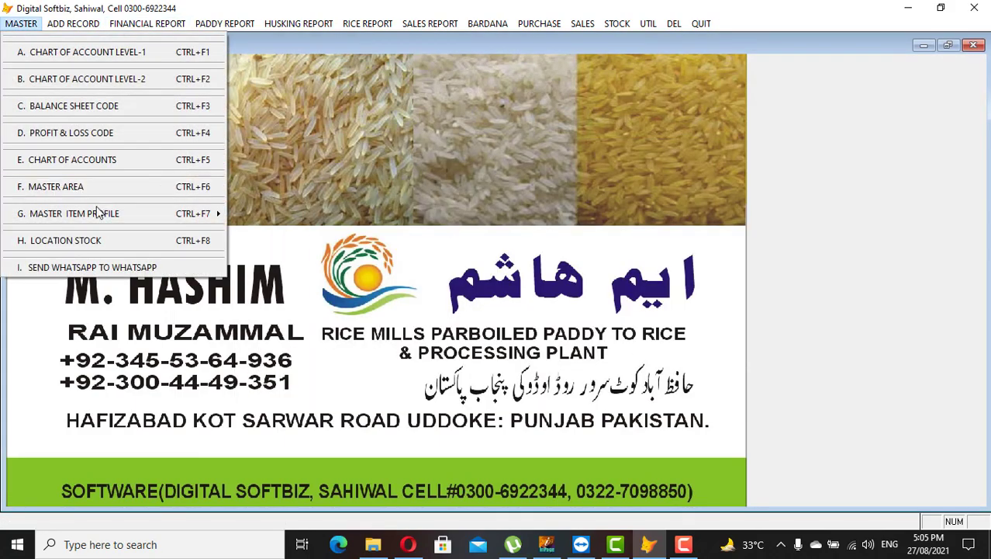
mouse_move(93, 216)
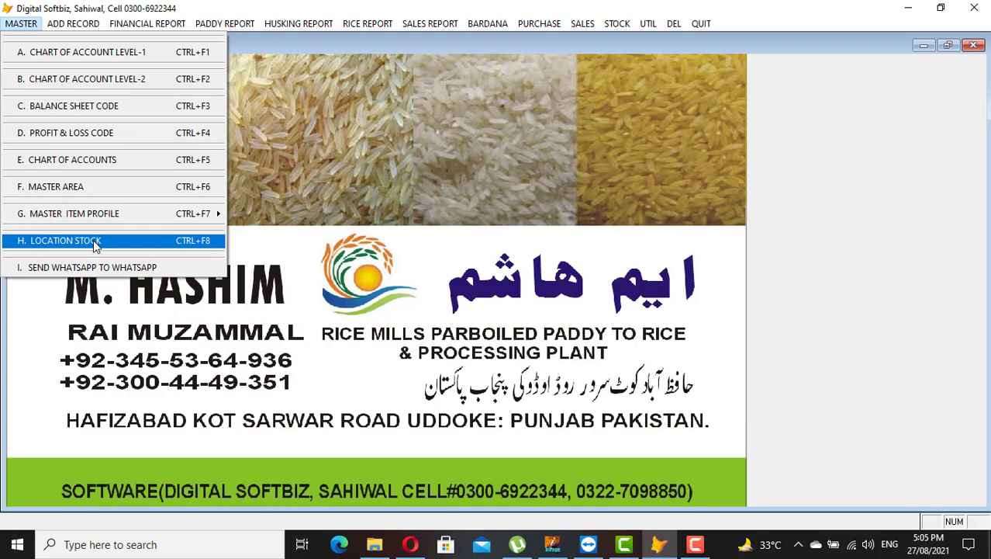
mouse_move(62, 23)
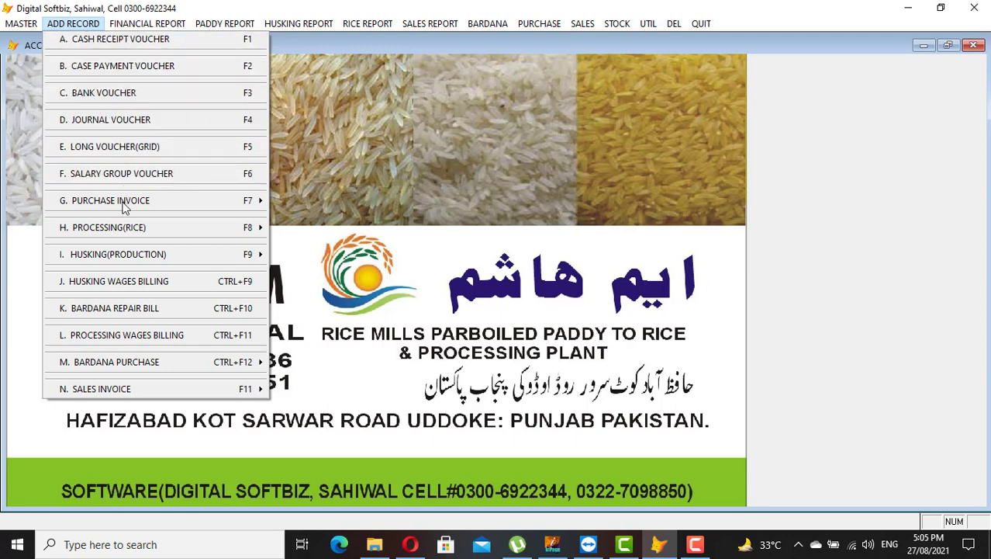
mouse_move(134, 203)
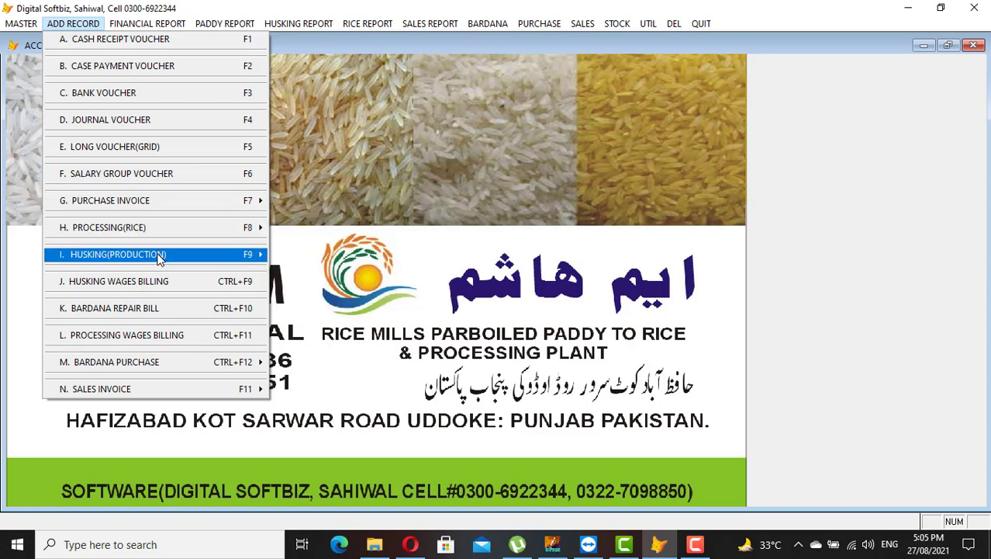
mouse_move(165, 257)
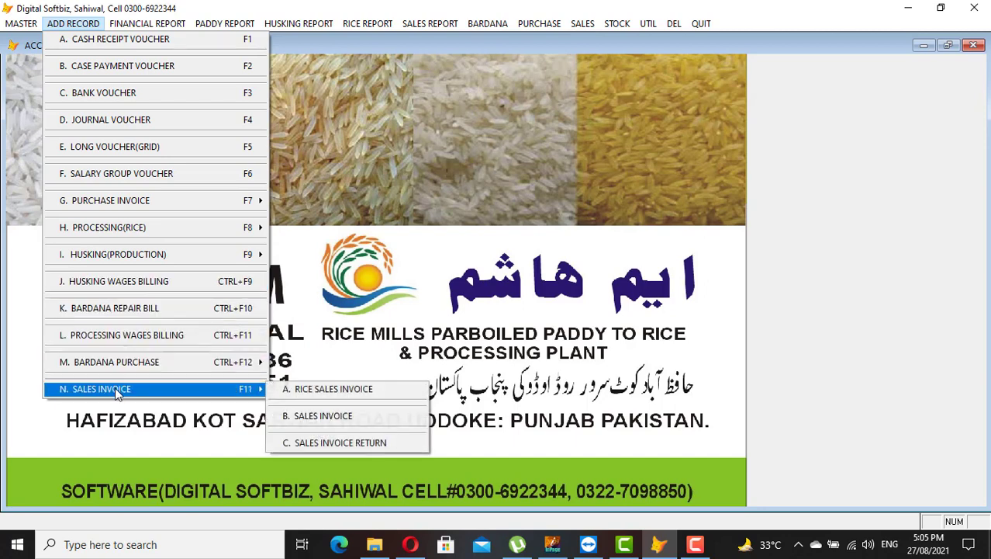
- Open the Chart of Account Level-1 record list and examine the codes of the Opening, Fixed Assets and Purchase heads
mouse_move(31, 28)
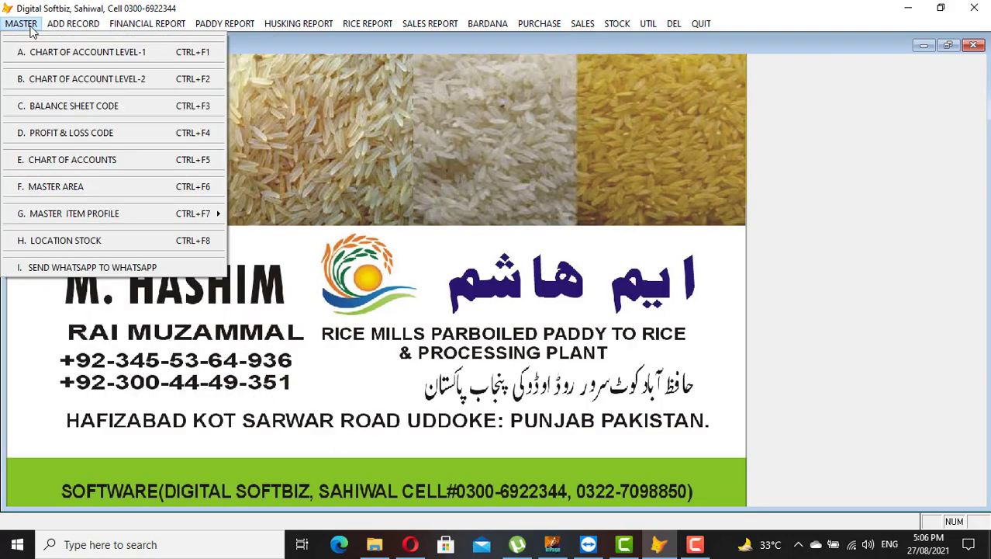
click(95, 53)
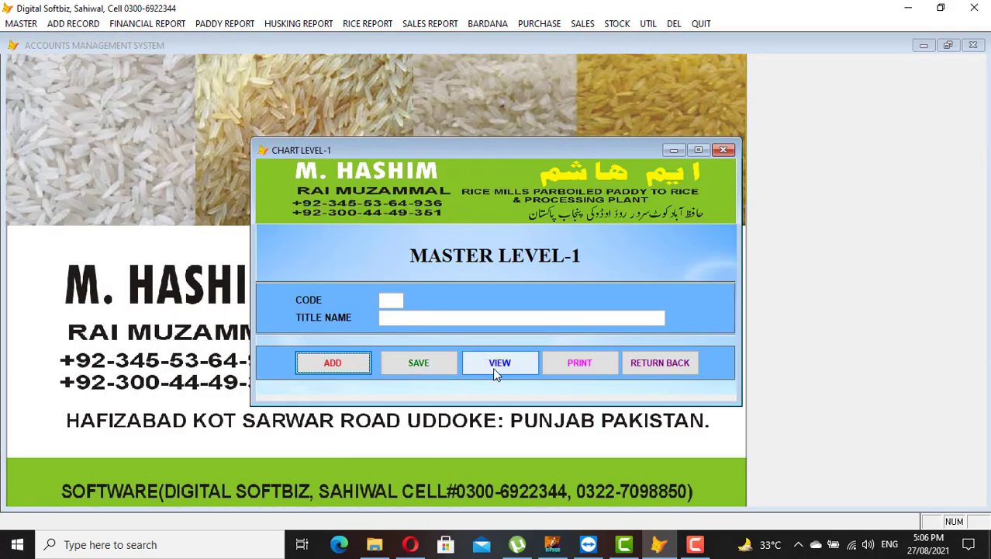
click(501, 364)
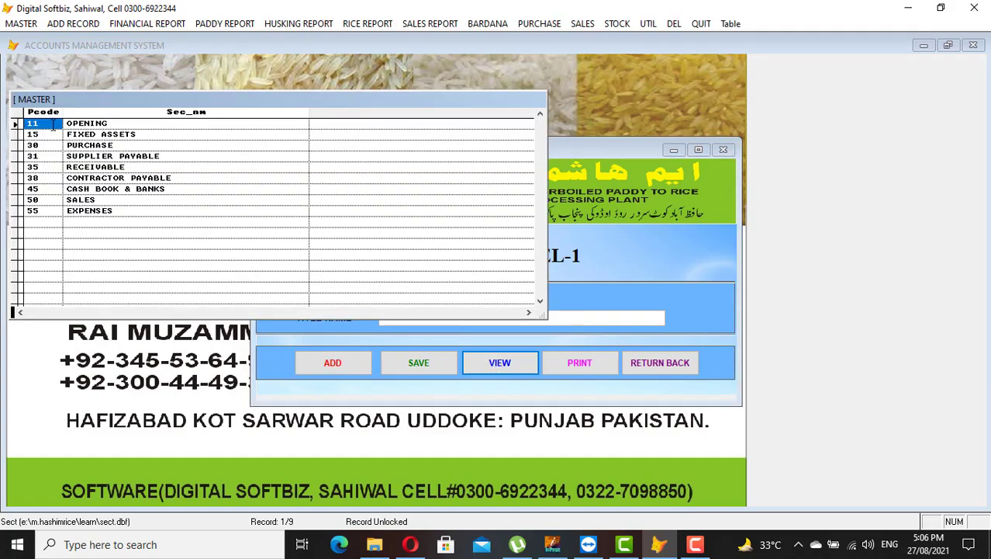
click(120, 124)
click(48, 124)
click(135, 135)
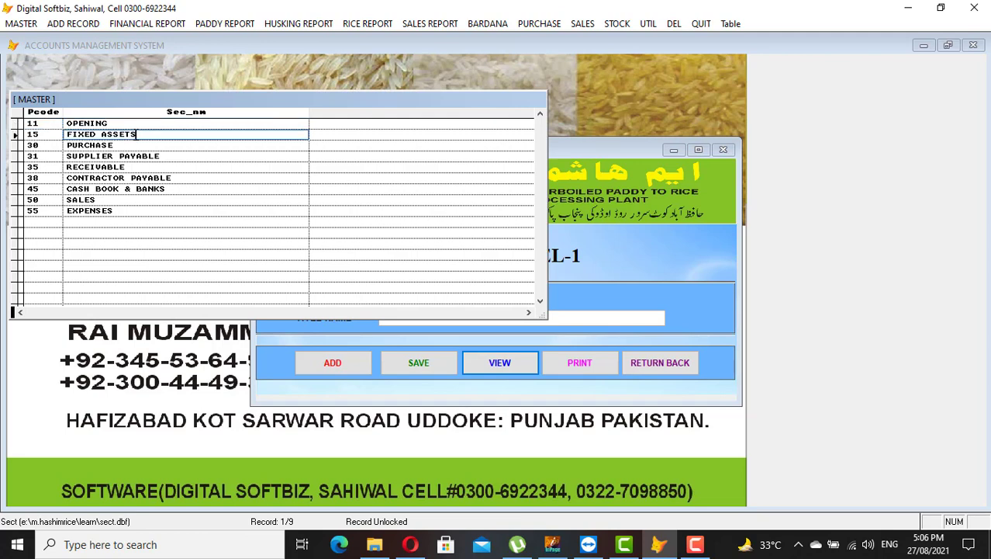
click(50, 135)
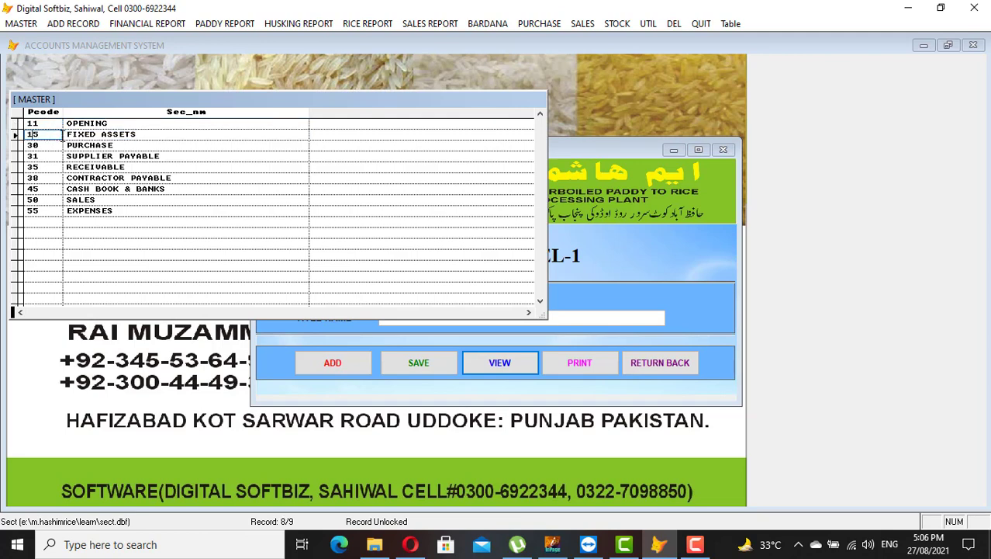
click(92, 145)
drag(114, 146, 68, 145)
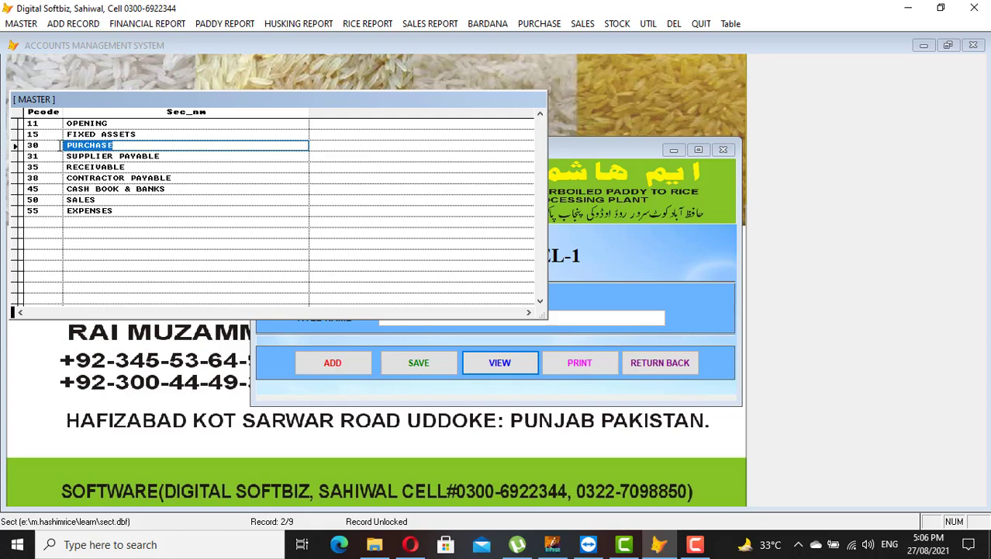
click(54, 145)
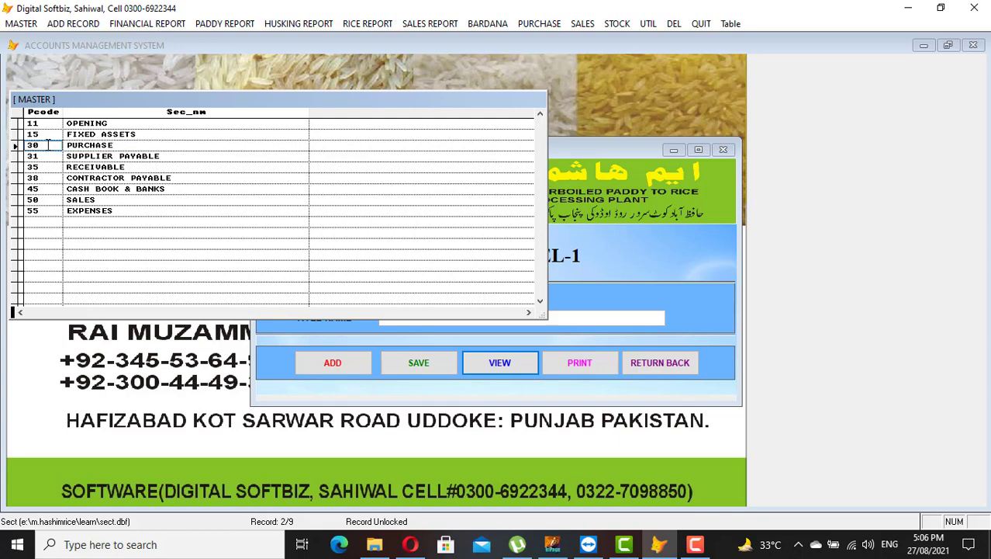
drag(43, 145, 26, 145)
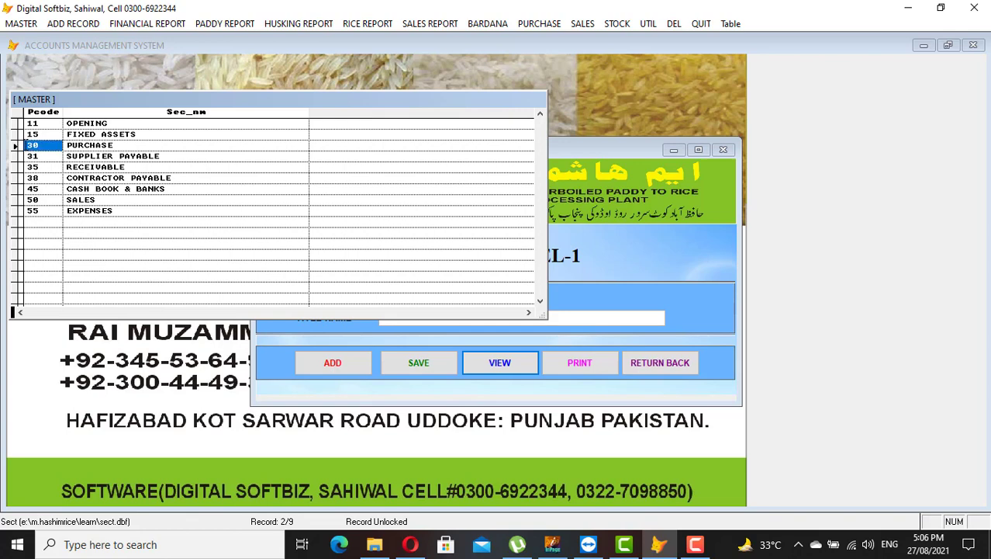
- Examine the level-1 names and codes of the Supplier Payable, Receivable and Contractor Payable heads
click(159, 156)
drag(164, 156, 68, 163)
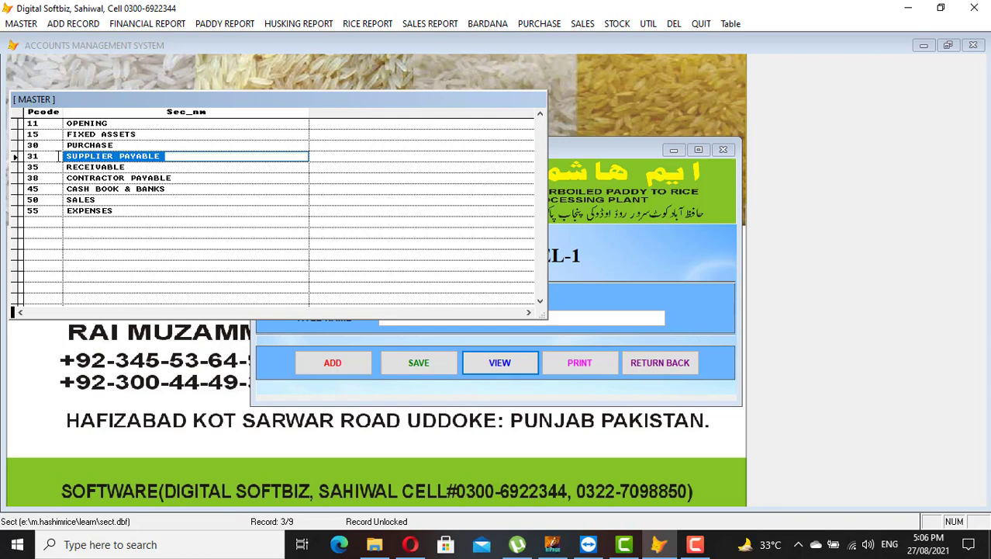
click(54, 156)
drag(48, 157, 25, 157)
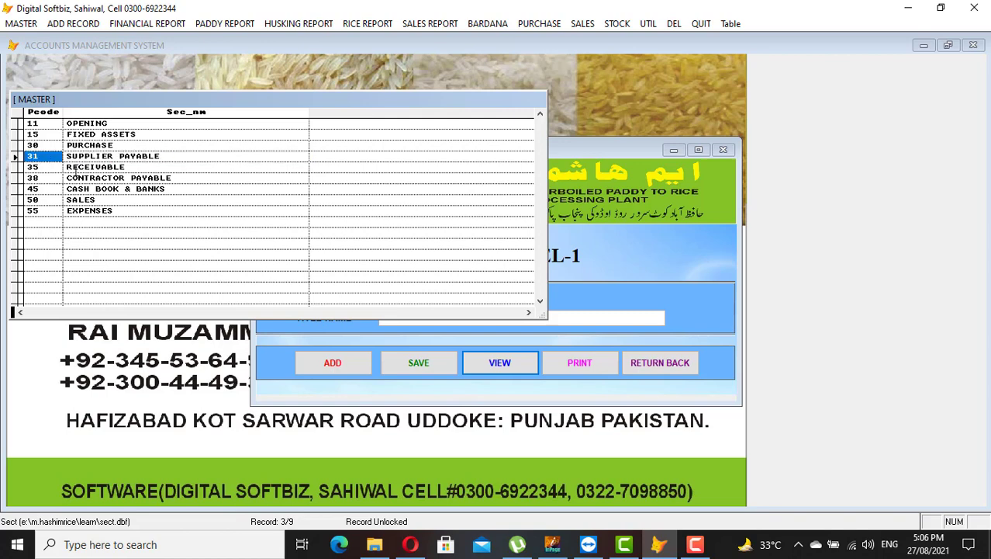
click(116, 167)
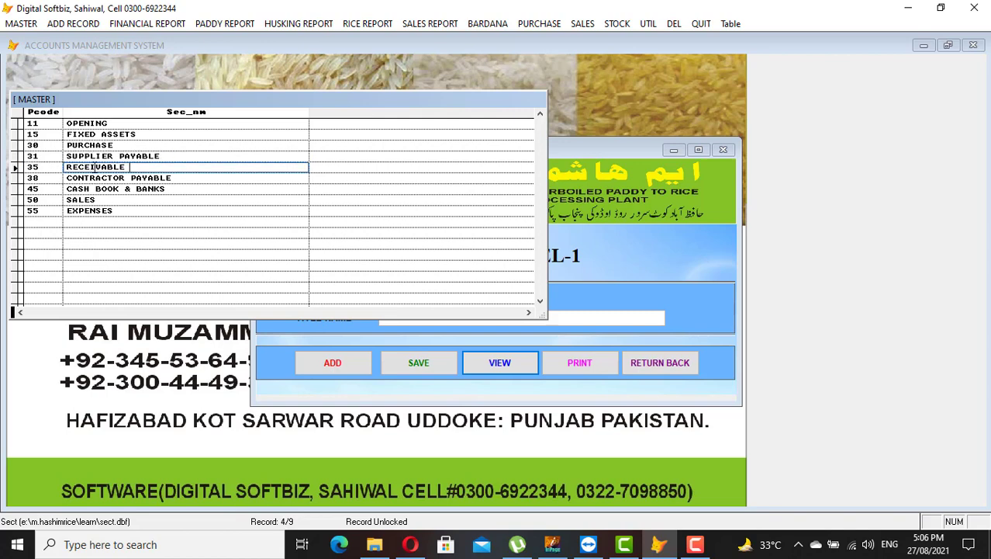
drag(132, 167, 64, 167)
click(51, 168)
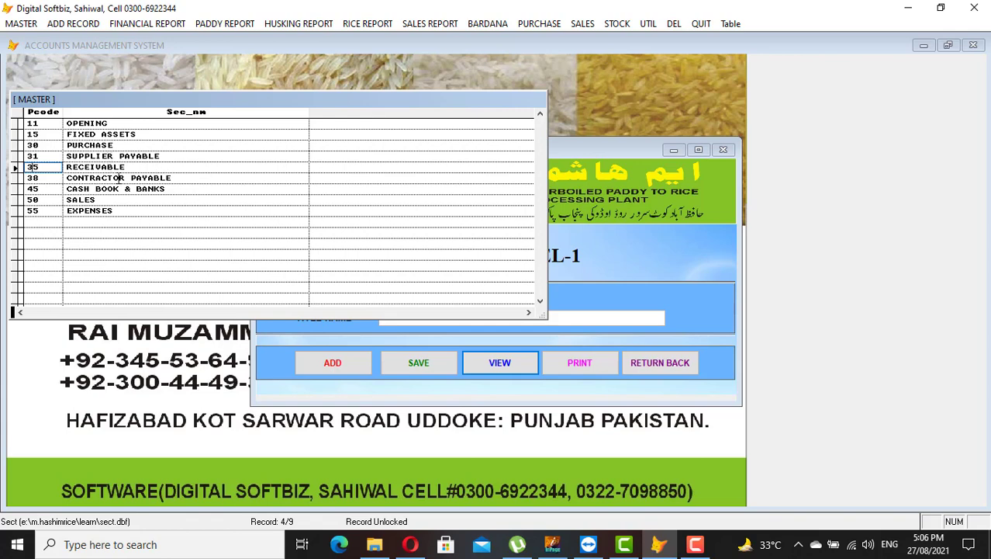
click(153, 176)
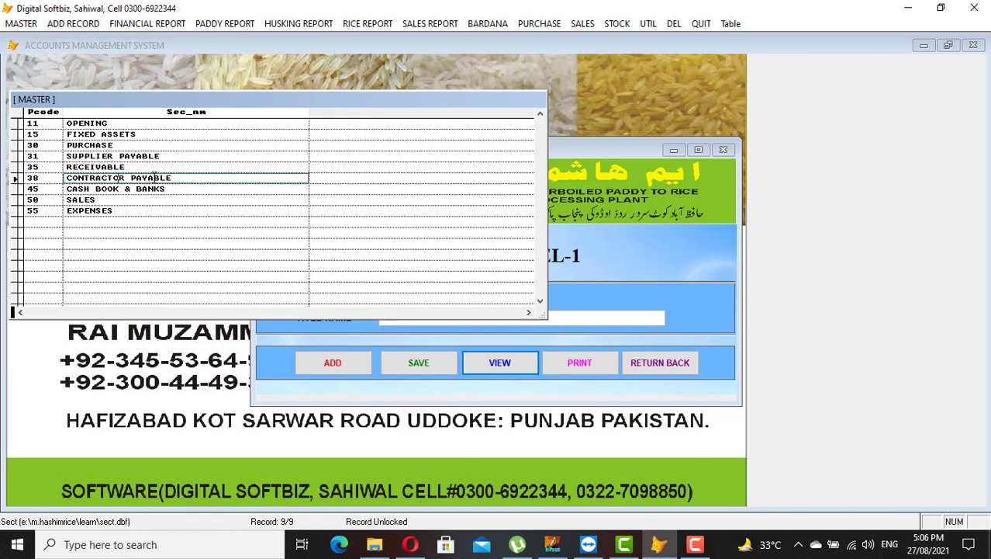
click(49, 180)
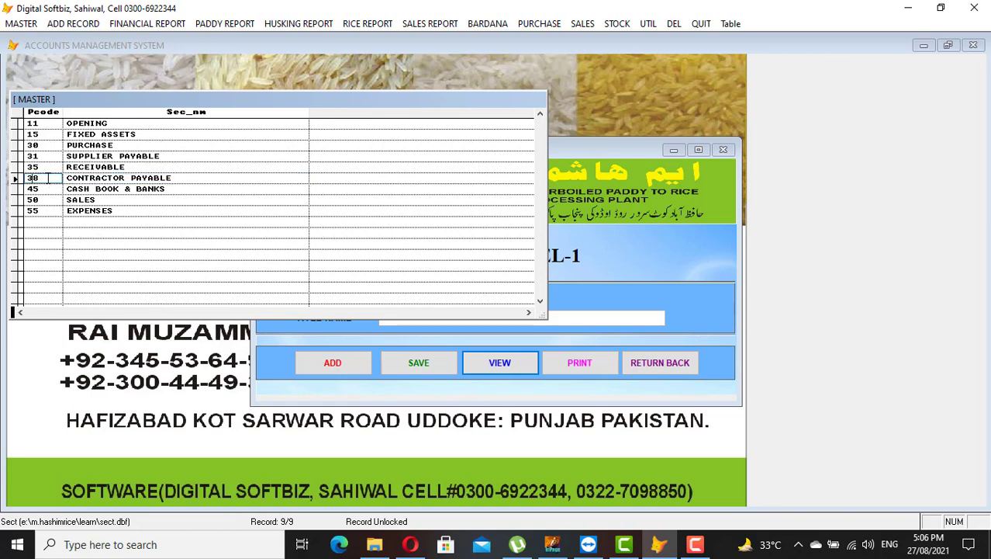
double_click(45, 178)
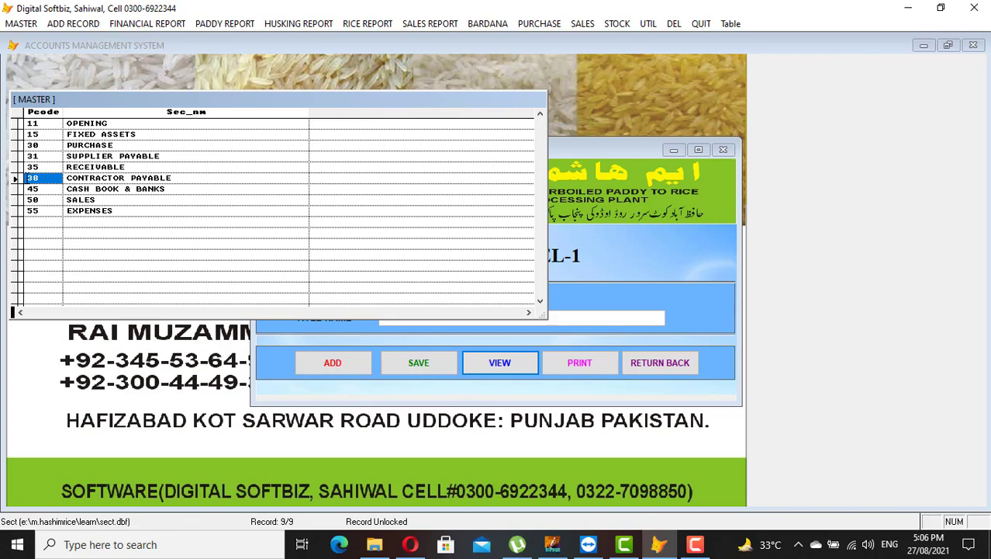
click(104, 179)
- Examine the Cash Book & Banks, Sales and Expenses heads, then close the level-1 list and its form
key(Down)
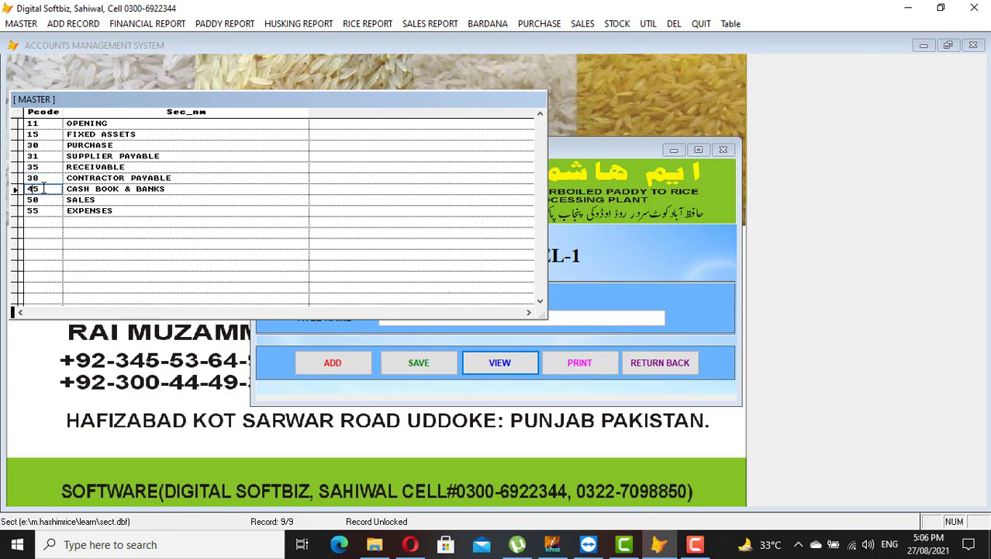
click(48, 189)
click(72, 200)
click(86, 210)
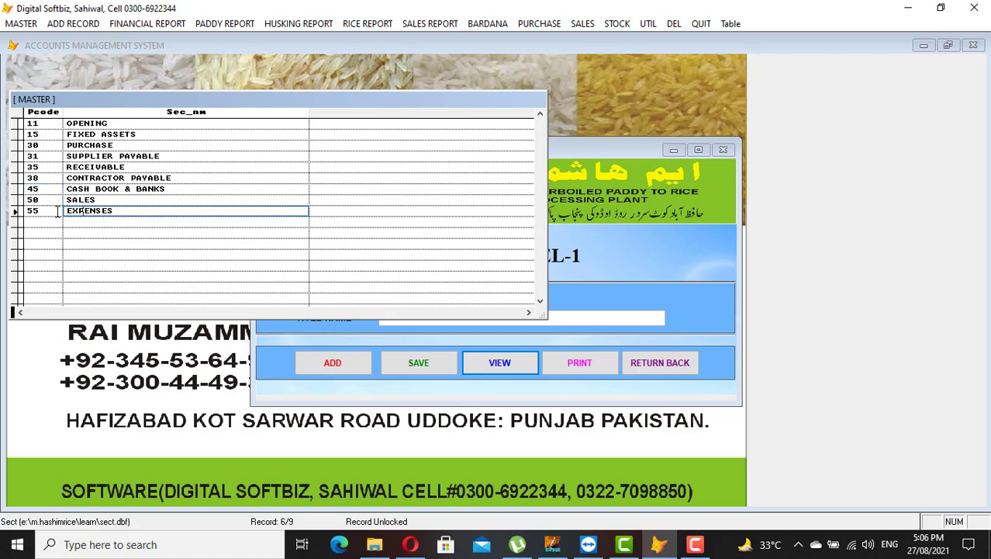
click(49, 210)
key(Escape)
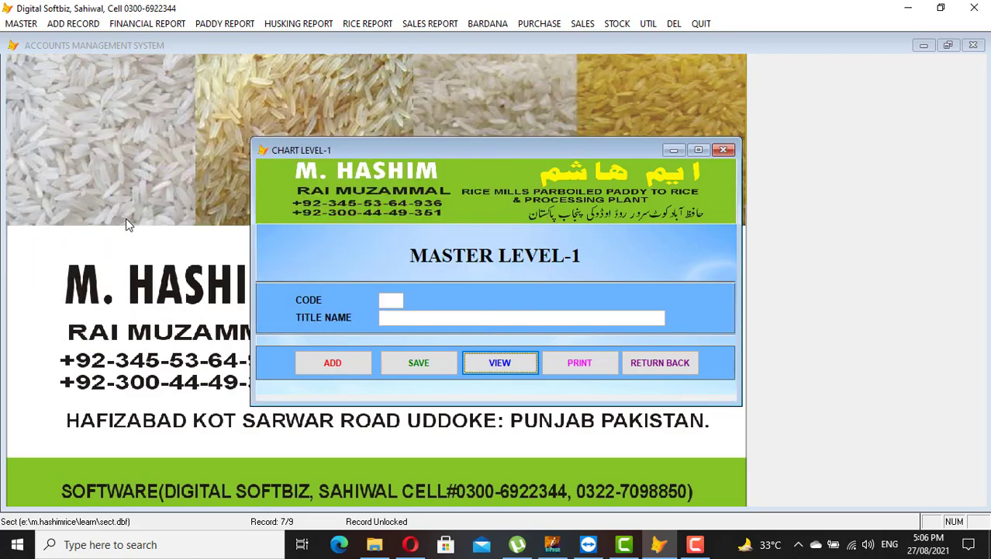
click(659, 363)
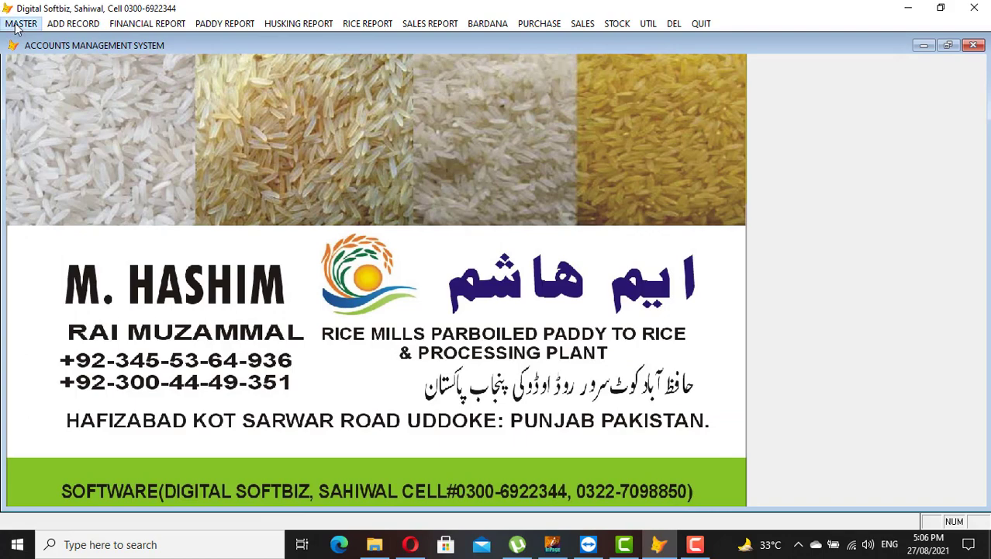
- Open the Chart of Account Level-2 record list and examine the codes of the Opening, Fixed Assets, Purchase and Supplier Payable heads
click(21, 24)
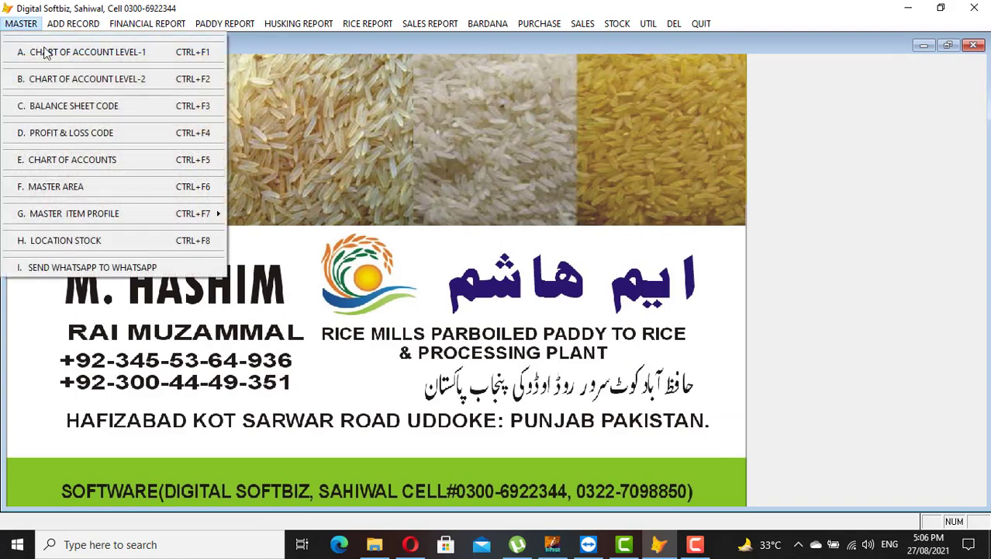
click(104, 80)
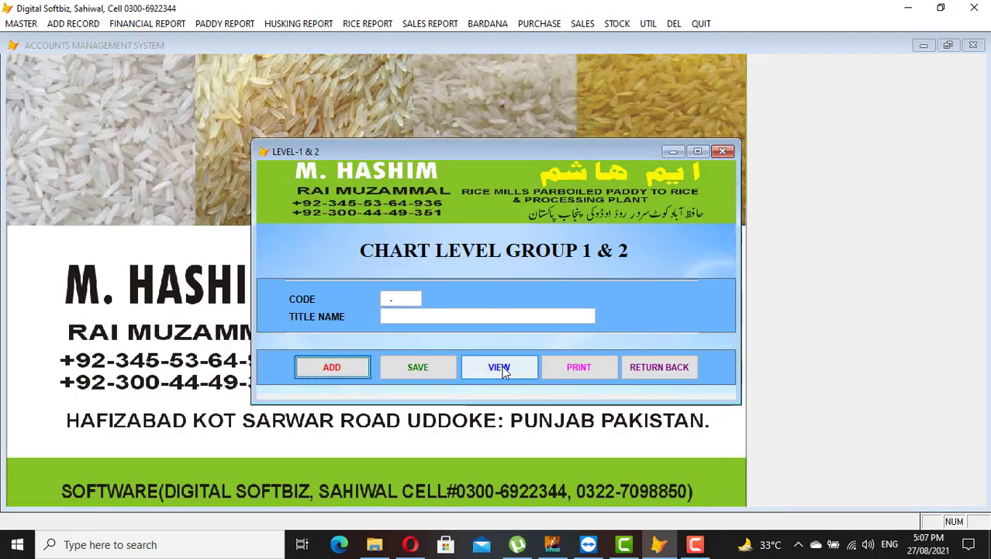
click(500, 354)
drag(73, 129, 61, 128)
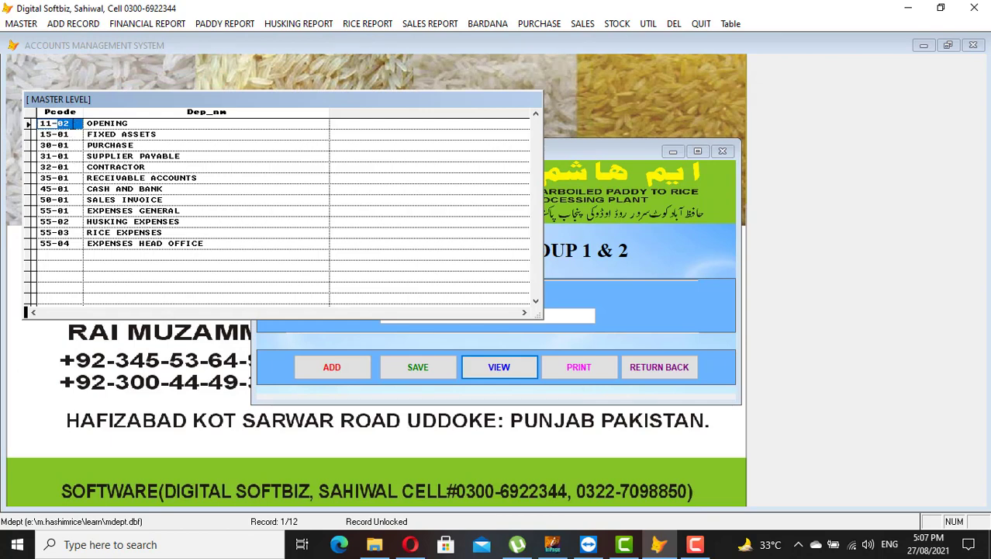
click(54, 135)
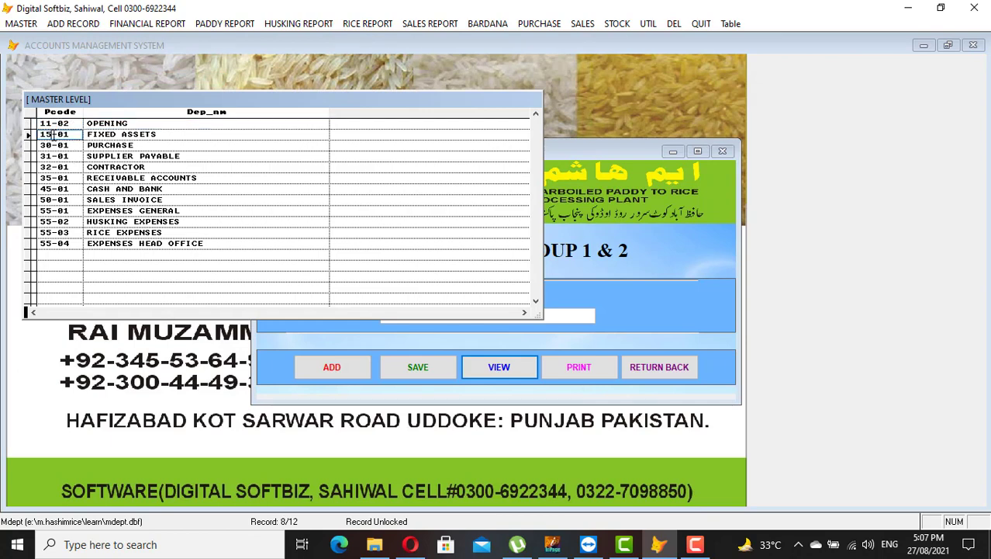
drag(74, 134, 60, 134)
click(69, 146)
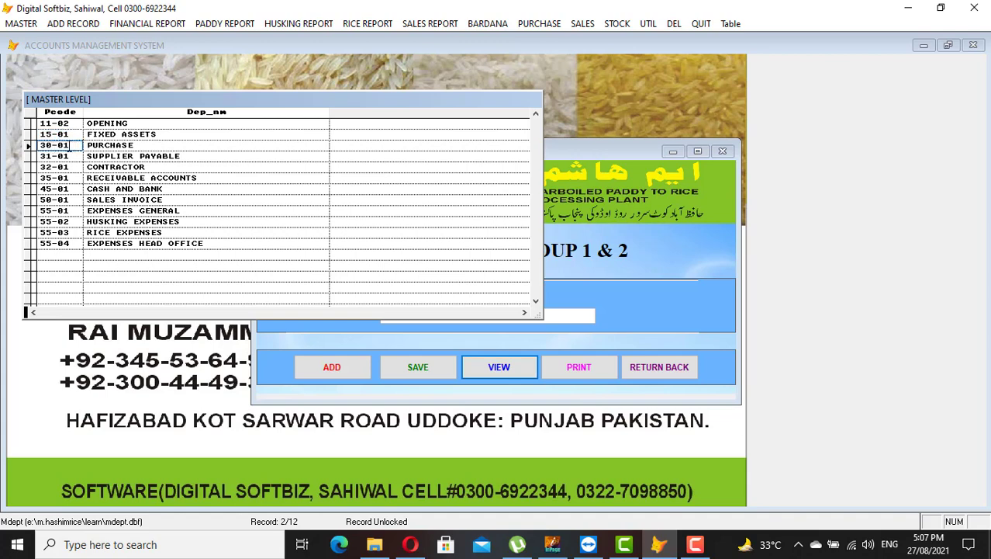
drag(69, 147, 60, 145)
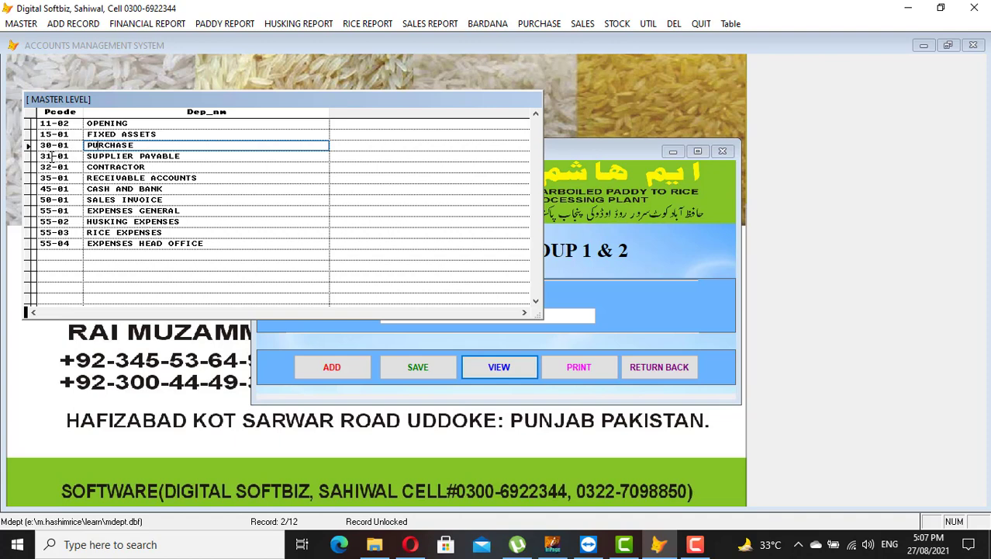
click(56, 156)
key(Tab)
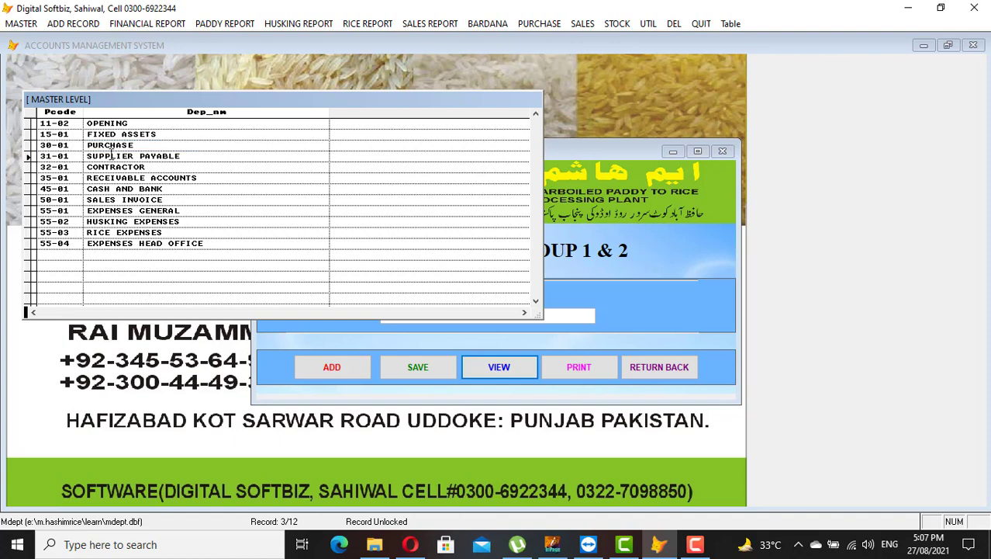
- Change the Contractor head's code to 38-01 in the level-2 list
click(53, 167)
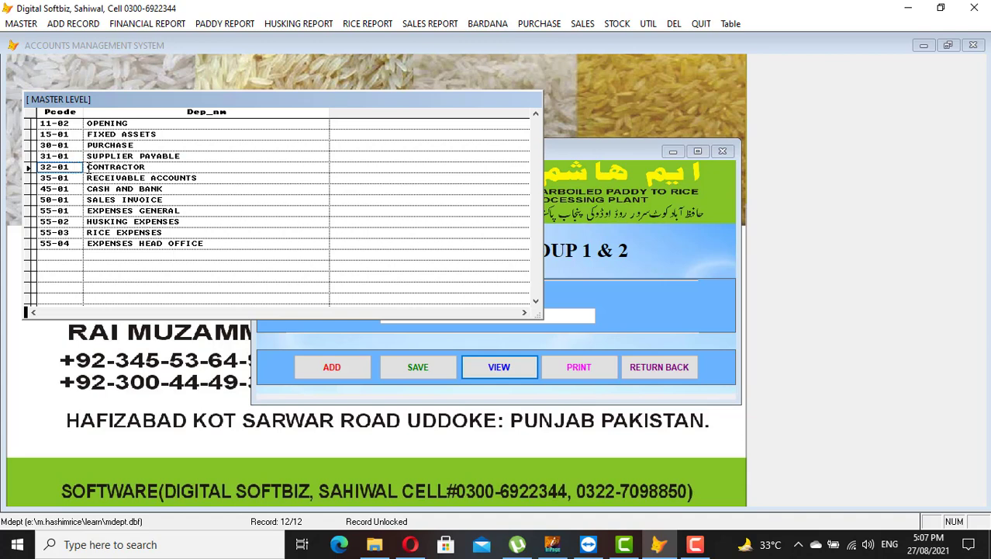
text(8)
click(93, 167)
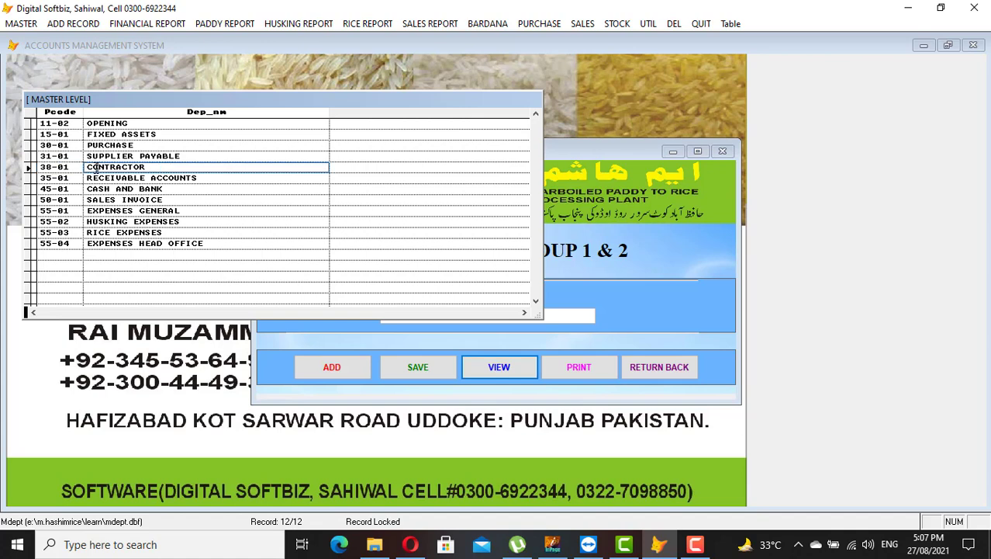
- Examine the Receivable Accounts, Supplier Payable and Cash and Bank codes, then close the level-2 list
key(Down)
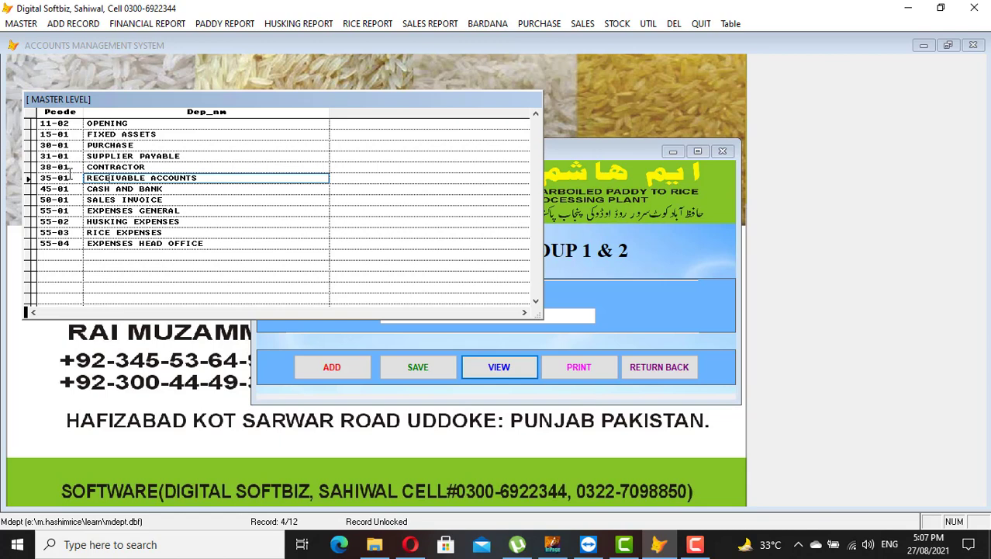
click(69, 178)
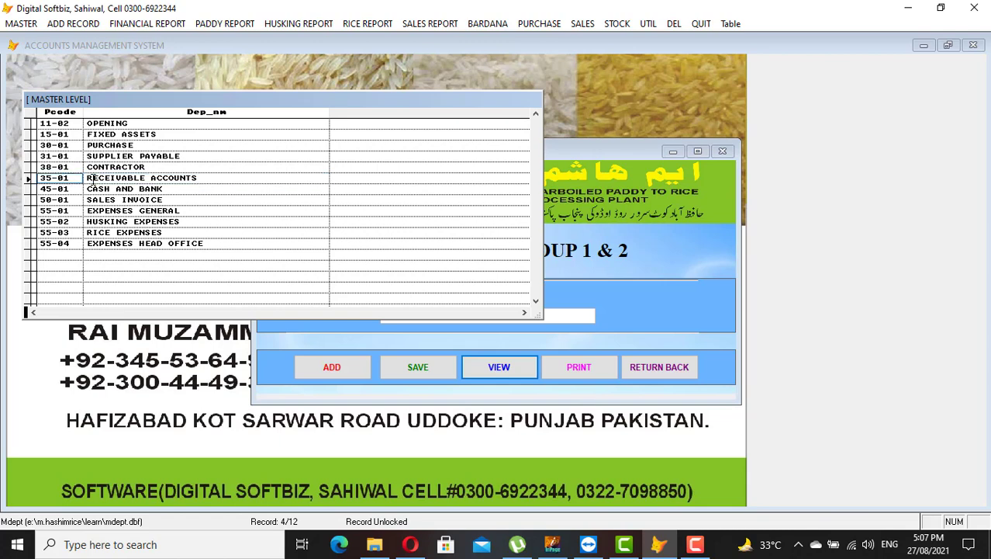
click(98, 158)
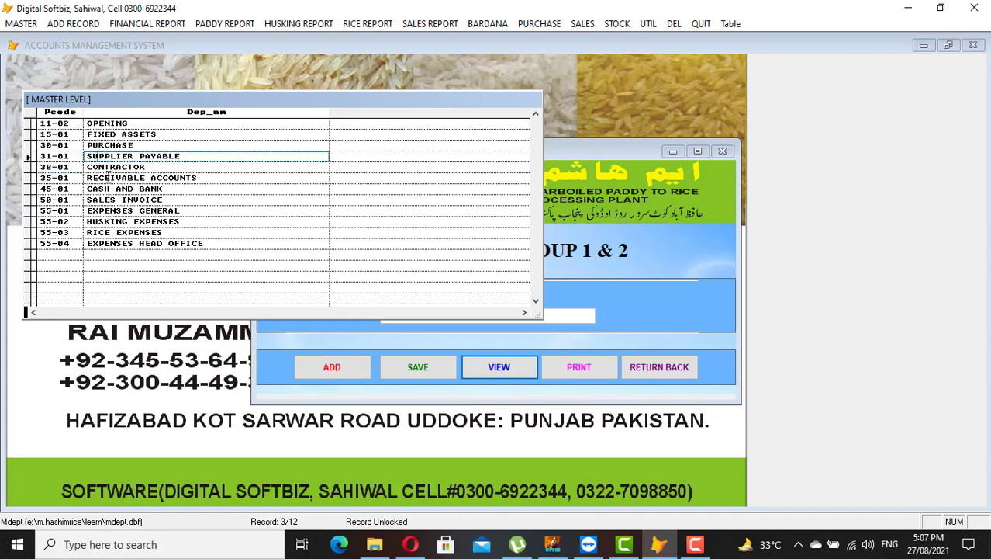
click(72, 190)
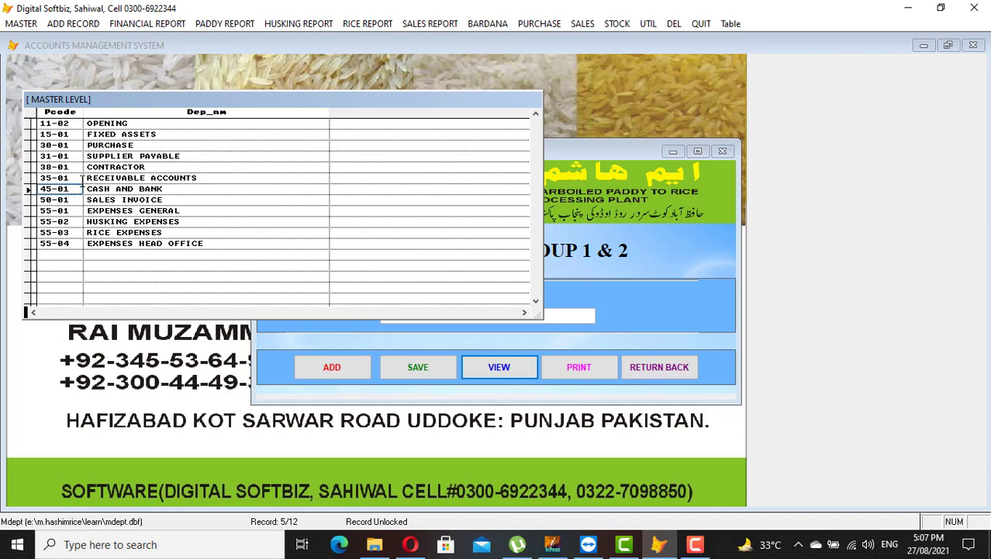
click(66, 178)
key(Escape)
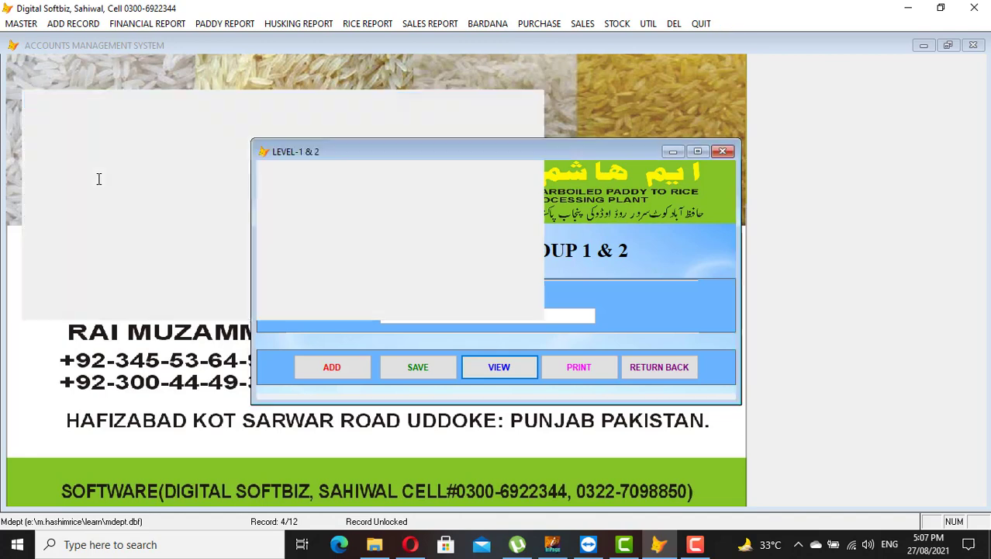
- Add and save a level-2 record with code 35-02 and title SAHIWAL
click(359, 372)
text(35-02)
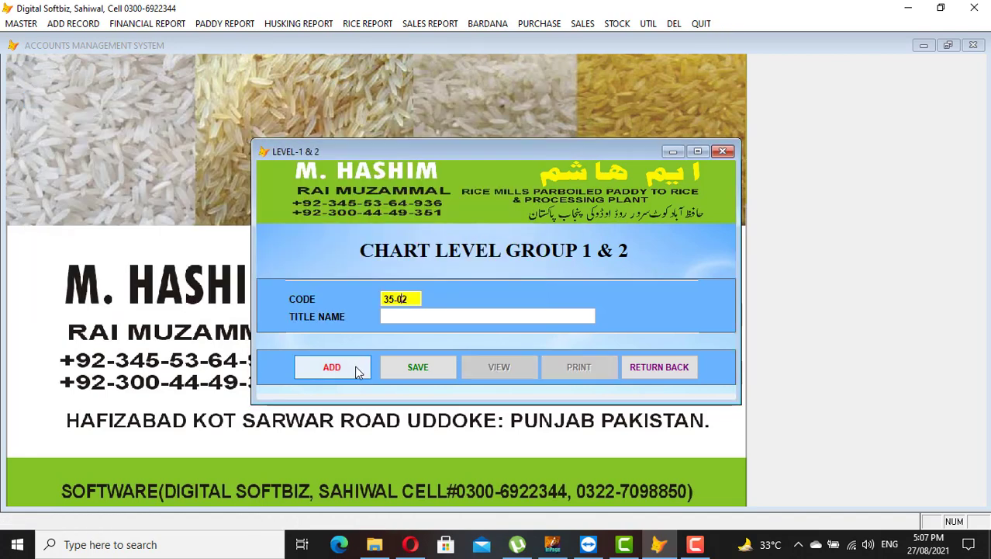
key(Return)
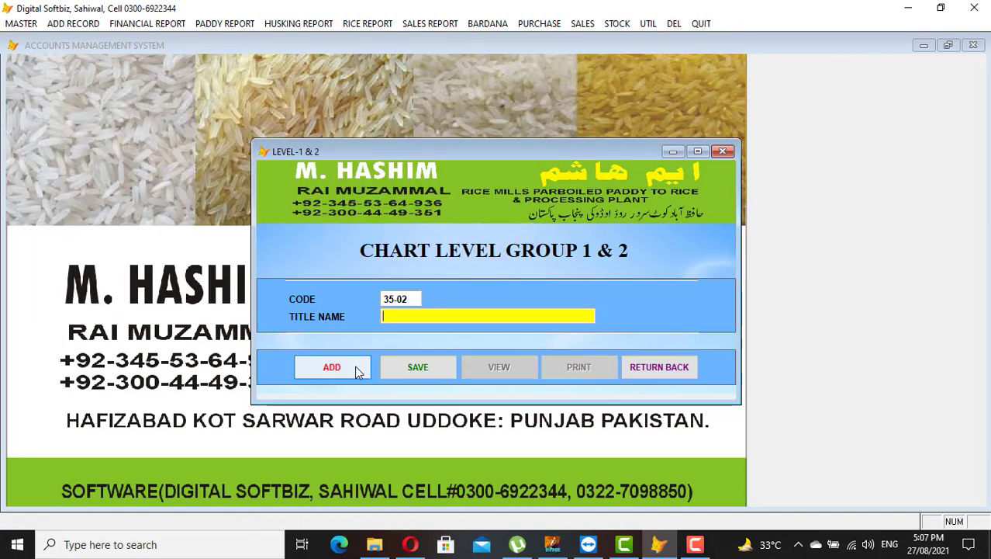
text(SAHIWAL)
key(Return)
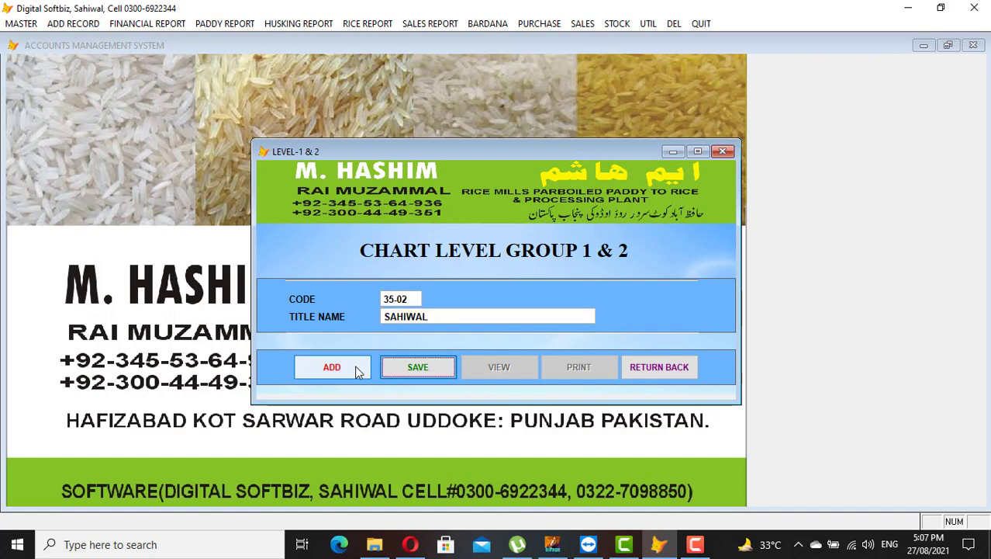
key(Return)
- Check the SAHIWAL record and its code in the level-2 list, compare it with Supplier Payable, then close the list
click(495, 368)
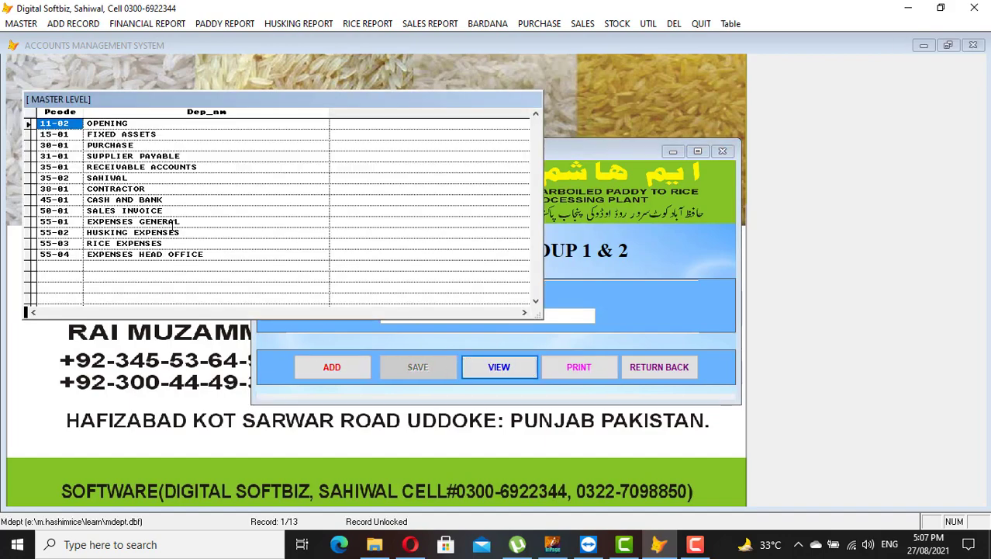
click(139, 179)
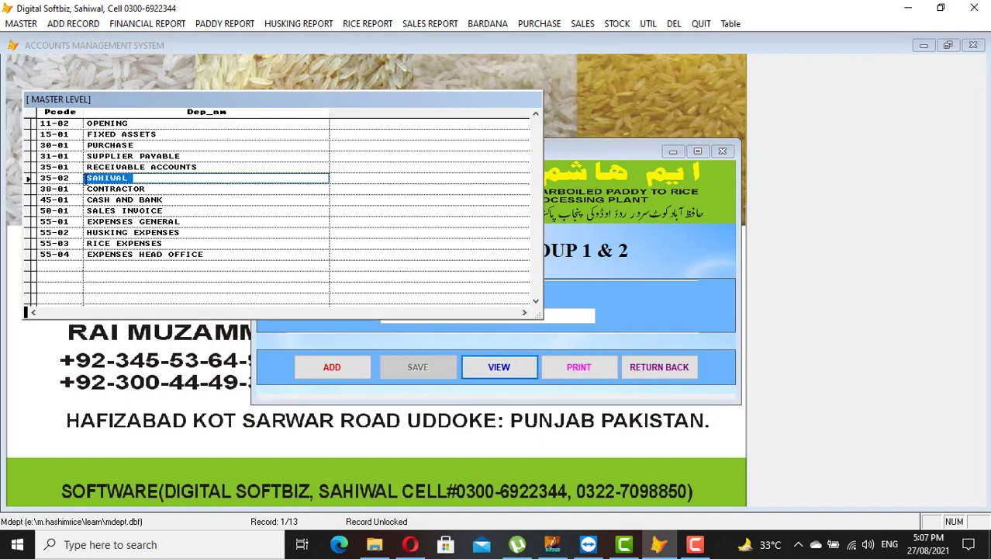
click(72, 179)
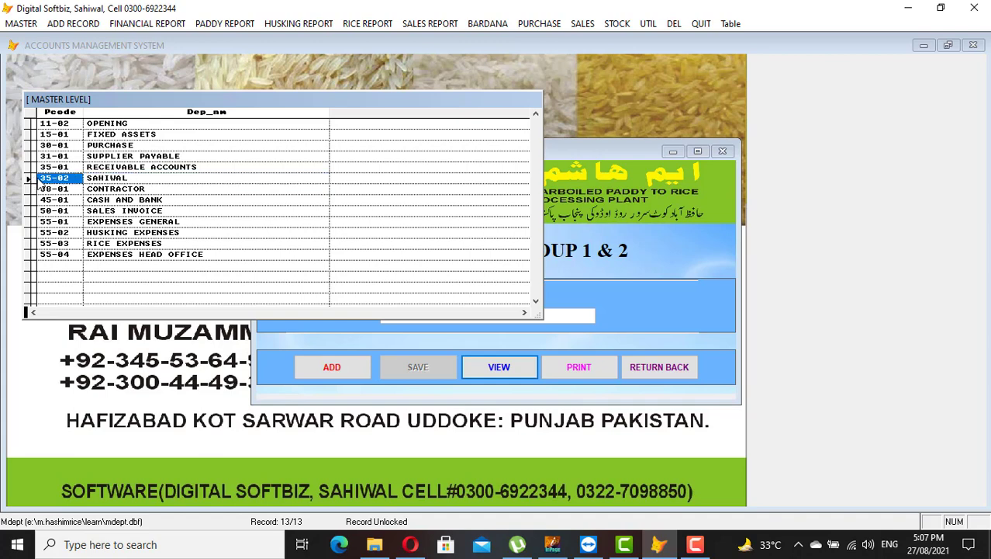
click(51, 178)
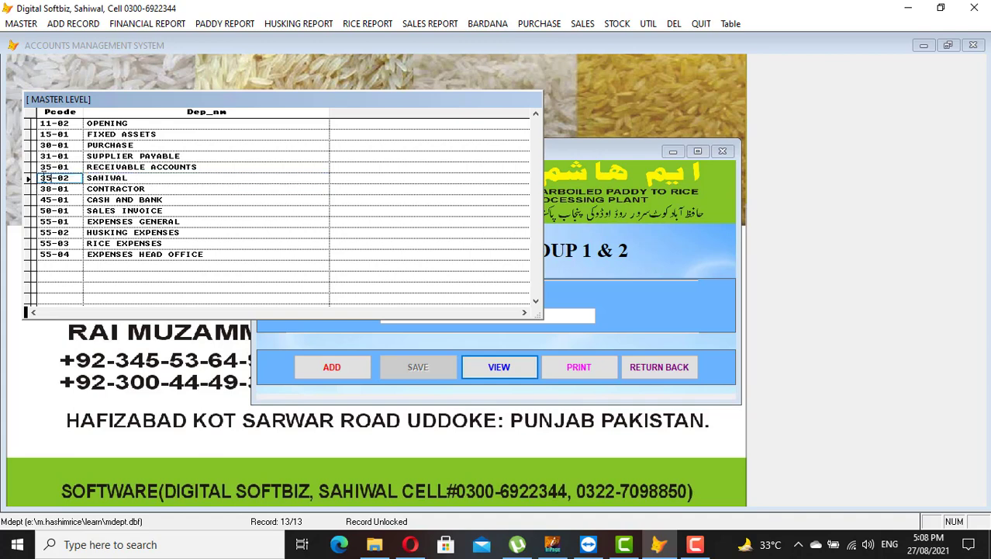
drag(52, 178, 42, 177)
click(105, 179)
click(73, 157)
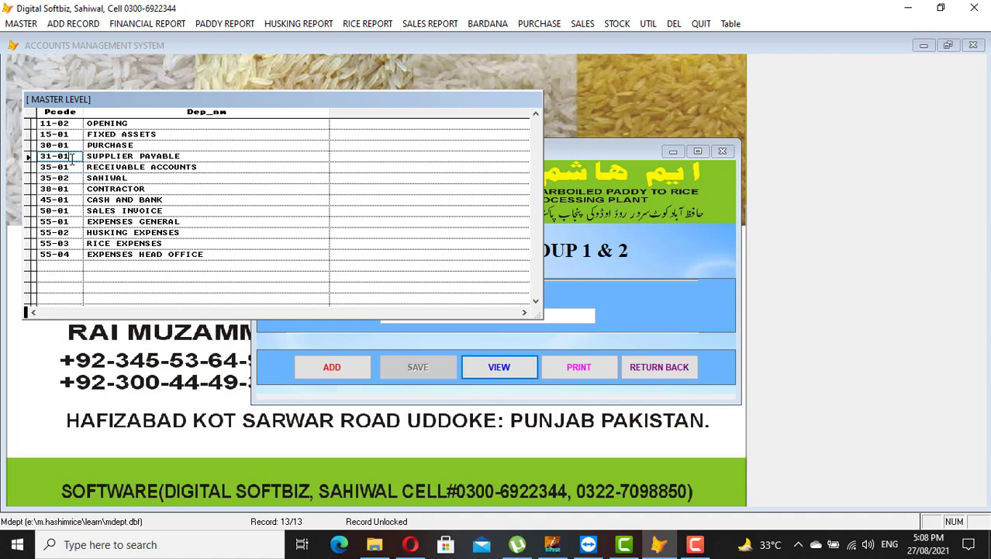
click(187, 156)
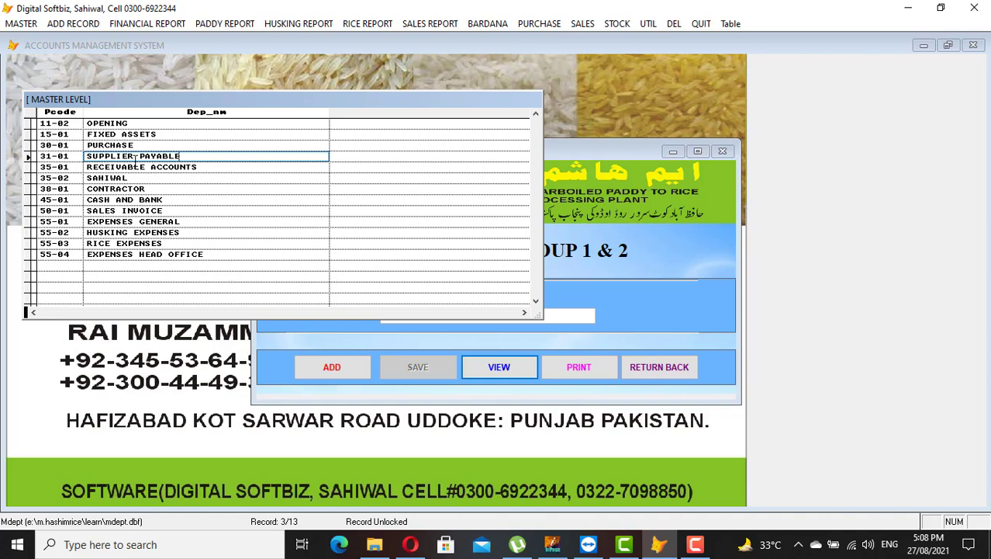
key(Escape)
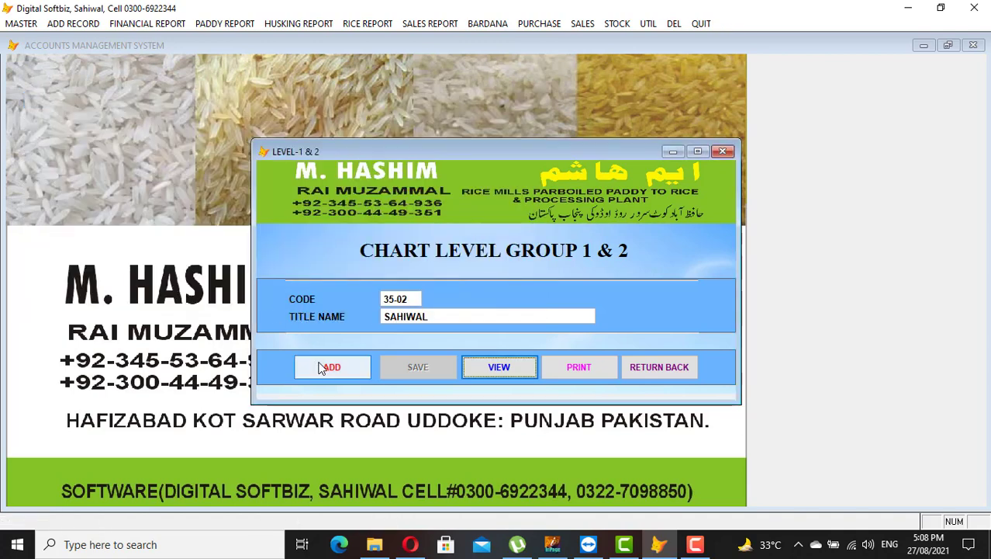
- Add and save a level-2 record with code 31-02 and title SAHIWAL PAYABLE
click(322, 368)
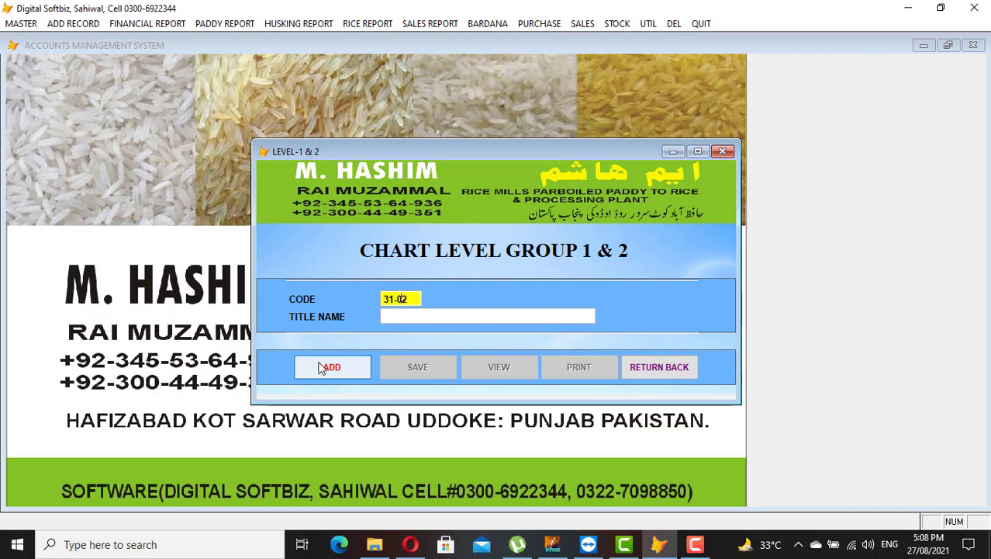
key(Return)
text(SAHIWAL)
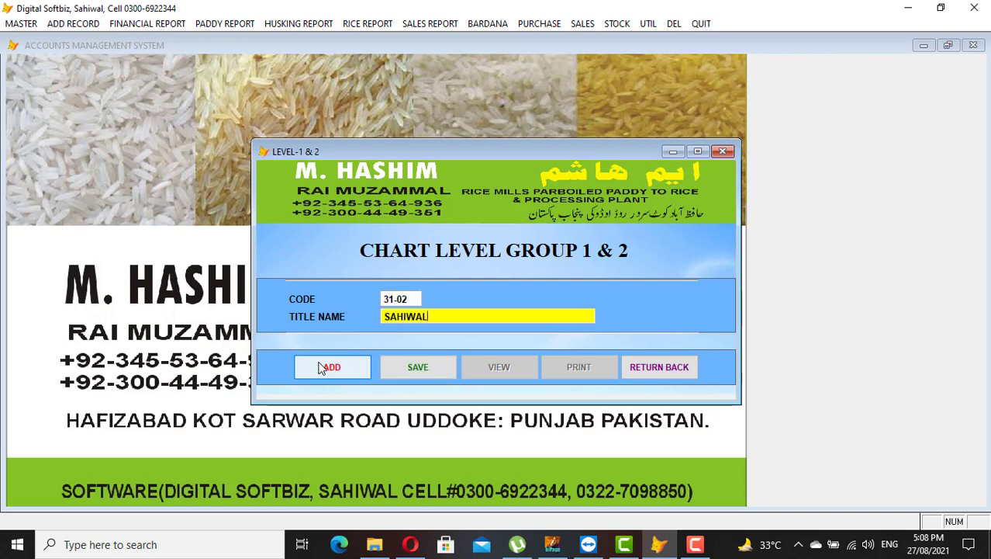
text( PAYABLE)
key(Return)
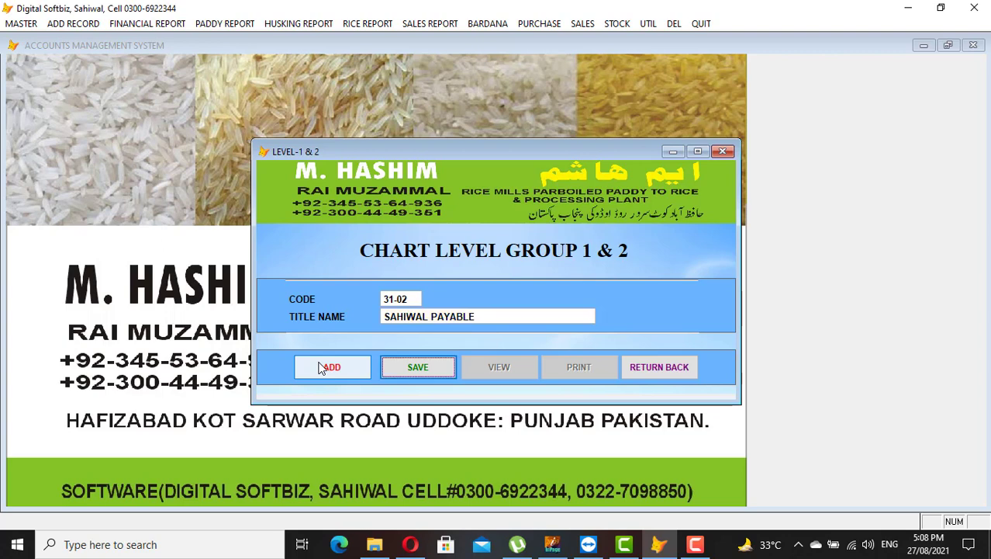
key(Return)
- Add and save a level-2 record with code 31-03 and title ARIF WALA PAYABLE
click(322, 367)
text(103)
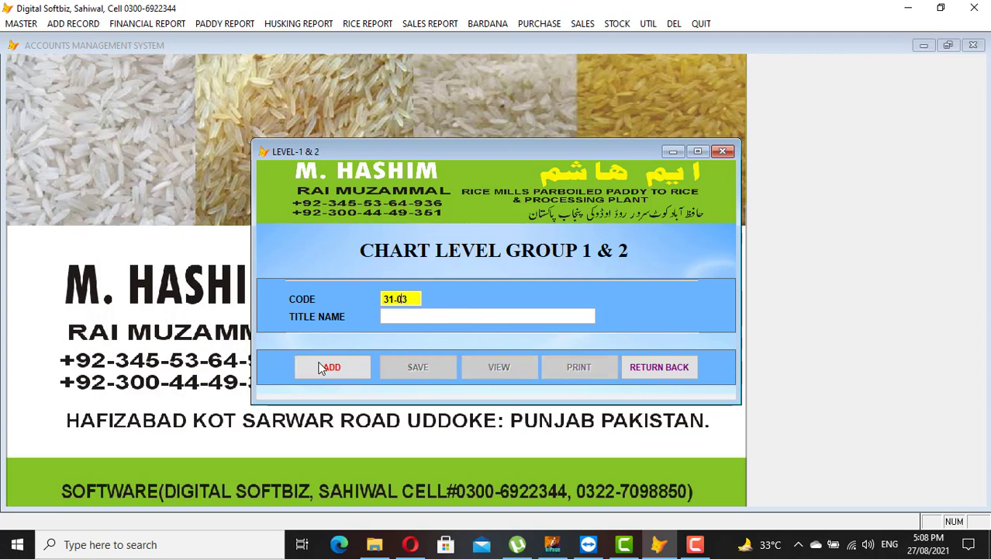
key(Return)
text(ARIF)
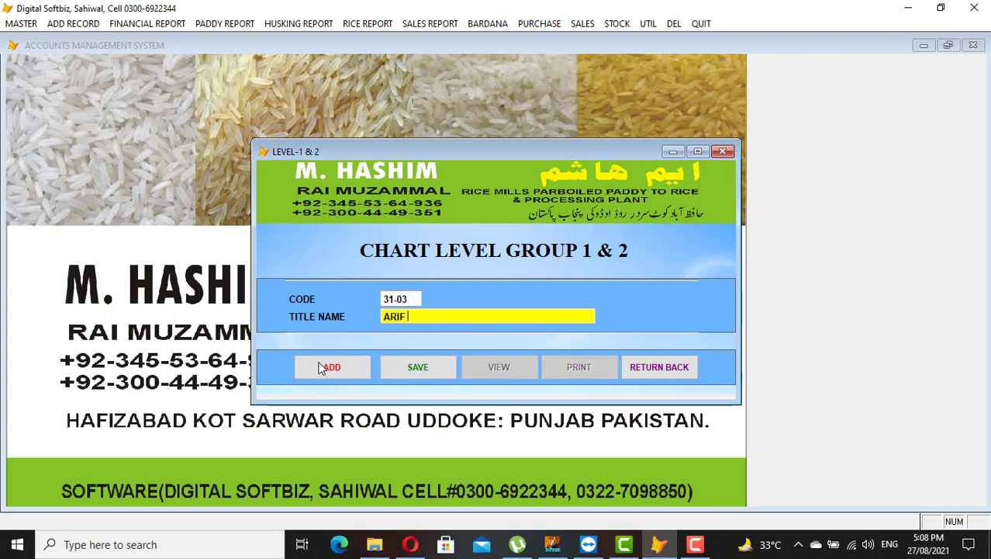
text( WALA PAYABLE)
click(419, 367)
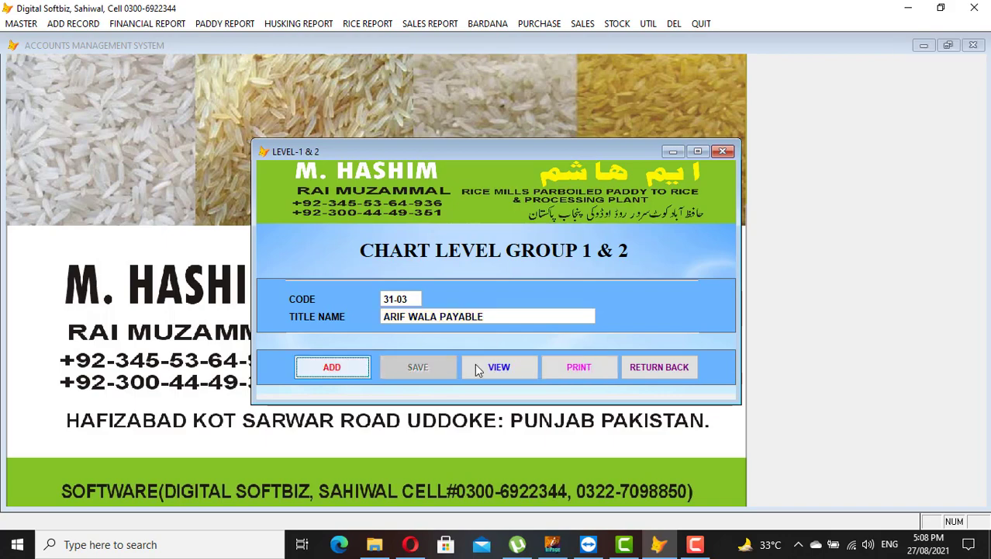
- View the two added payable groups in the level-2 list, then close the list and the form
click(510, 367)
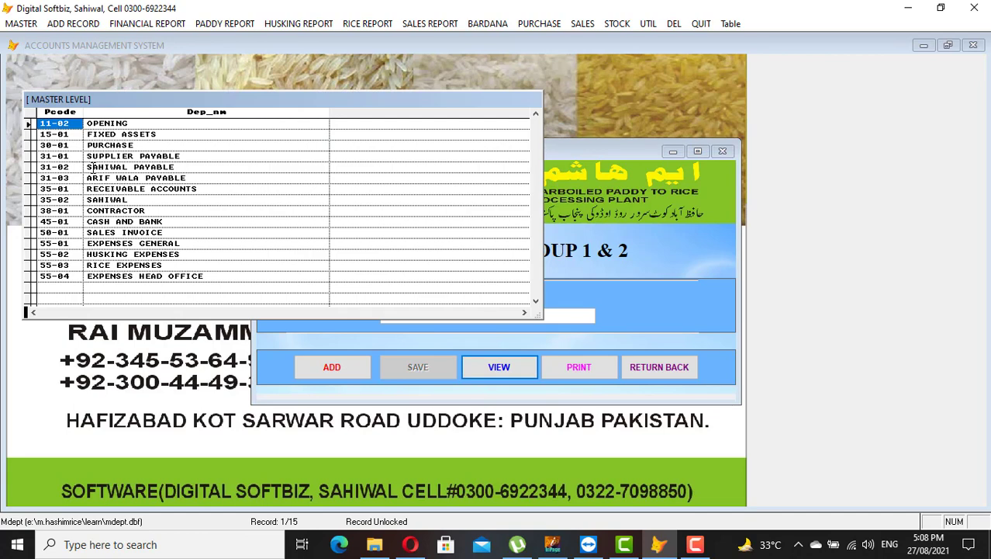
double_click(85, 179)
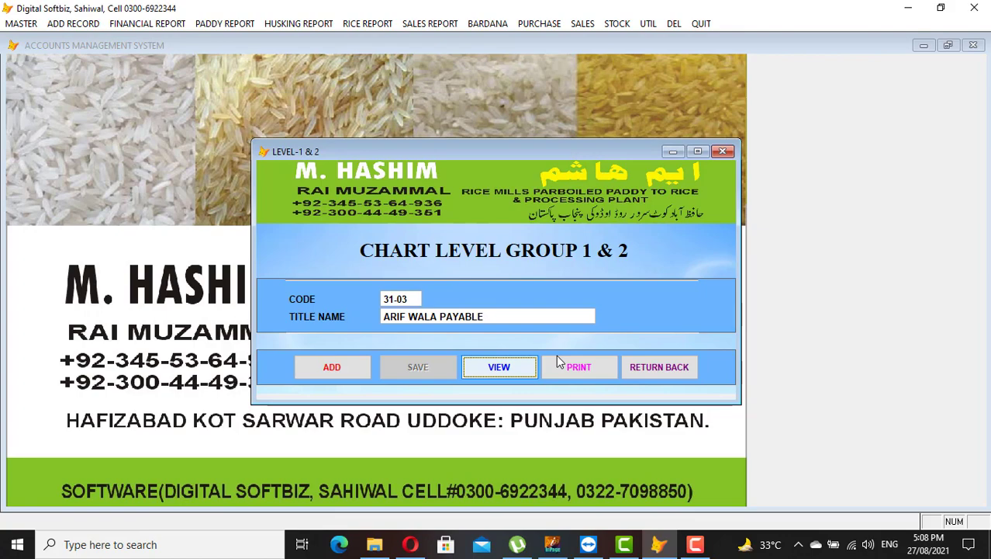
click(646, 366)
- Open the Chart of Accounts form and start a new account with the code prefix 31-01
click(22, 24)
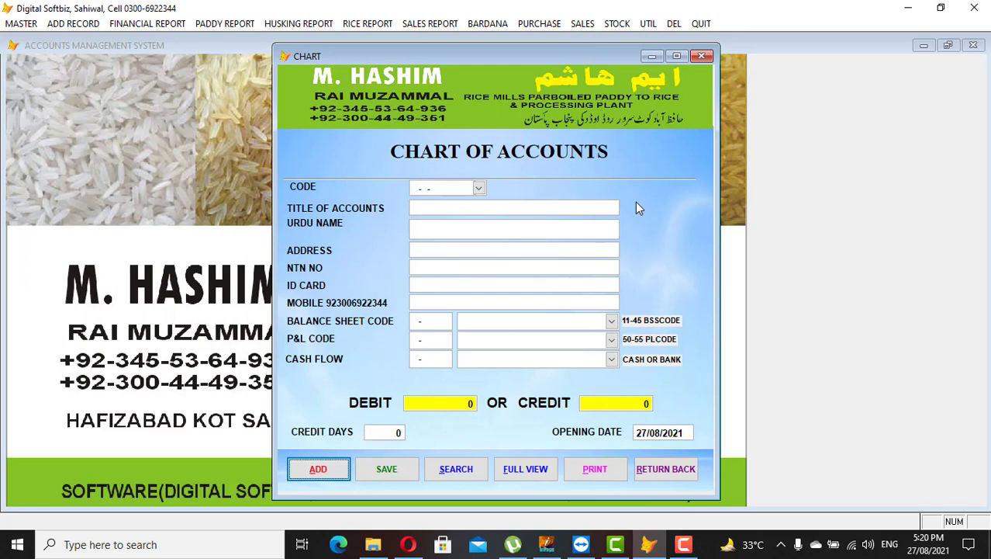
click(333, 471)
text(31-)
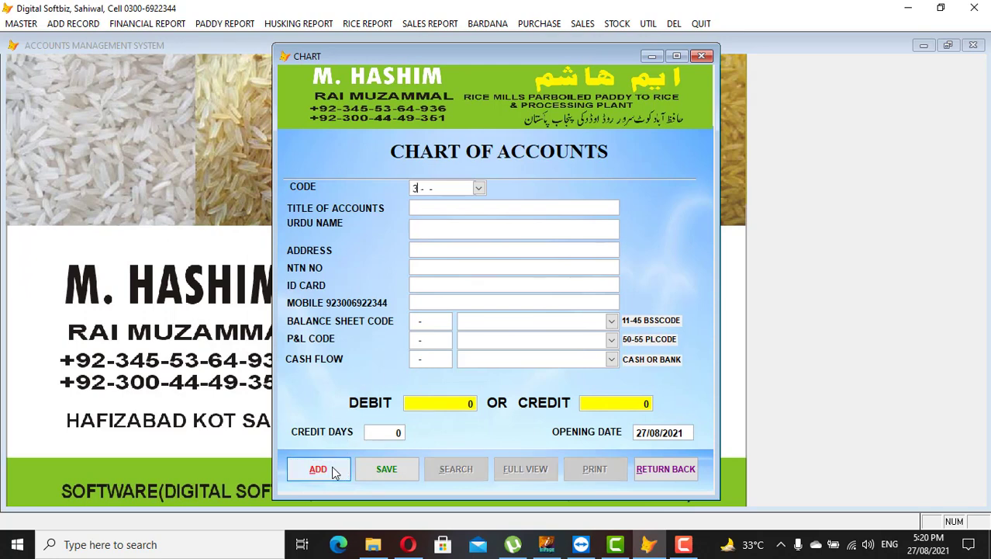
text(01-00)
- Try different serials in the last part of the account code, up to 9999
text(0)
text(2)
text(3)
key(Left)
key(Left)
key(Left)
key(Left)
key(Left)
key(Left)
key(Right)
key(Right)
key(Right)
key(Right)
text(9999)
key(Left)
key(Left)
key(Left)
key(Left)
- Set the account code's serial to 0001 and the title of accounts to ALI COMM SHOP
text(000)
text(1)
text(ALI COMM)
text( SHOP)
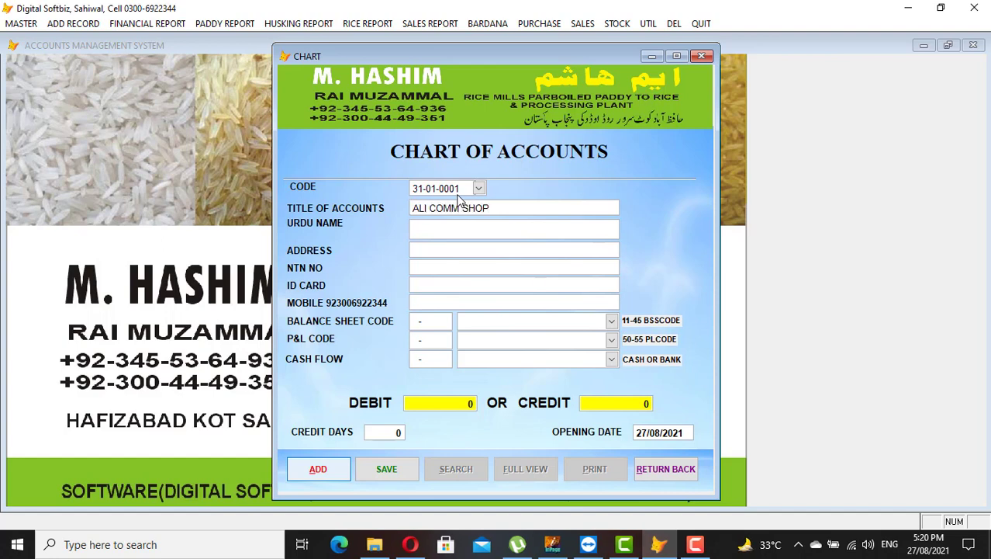
- Enter LAHORE as the supplier account's address and fill in the supplier's mobile number
key(Return)
key(Return)
text(P)
key(BackSpace)
text(LAHORE)
key(Return)
key(Return)
key(Return)
text(03333333)
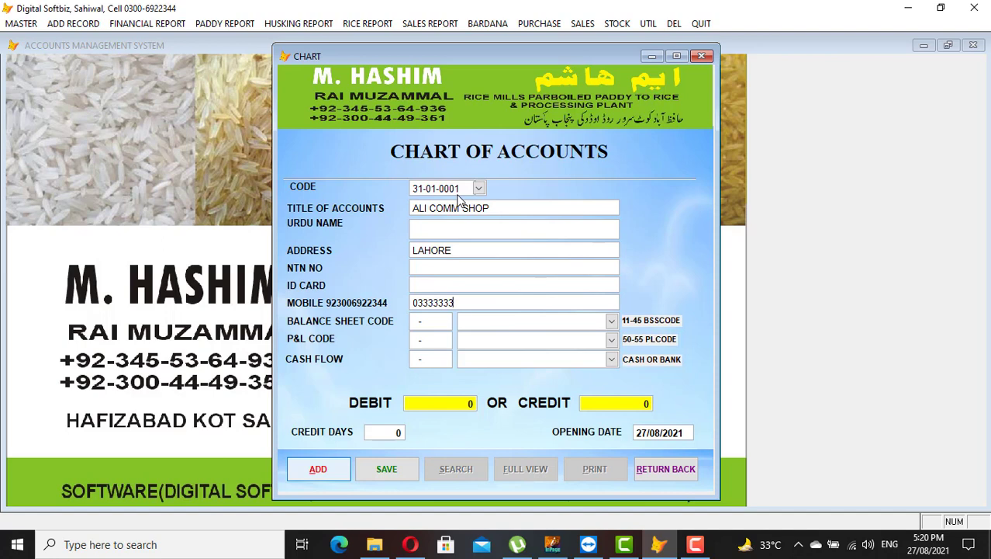
key(Return)
- Classify the supplier account's balance sheet code as SUPPLIER PAYABLE
click(610, 321)
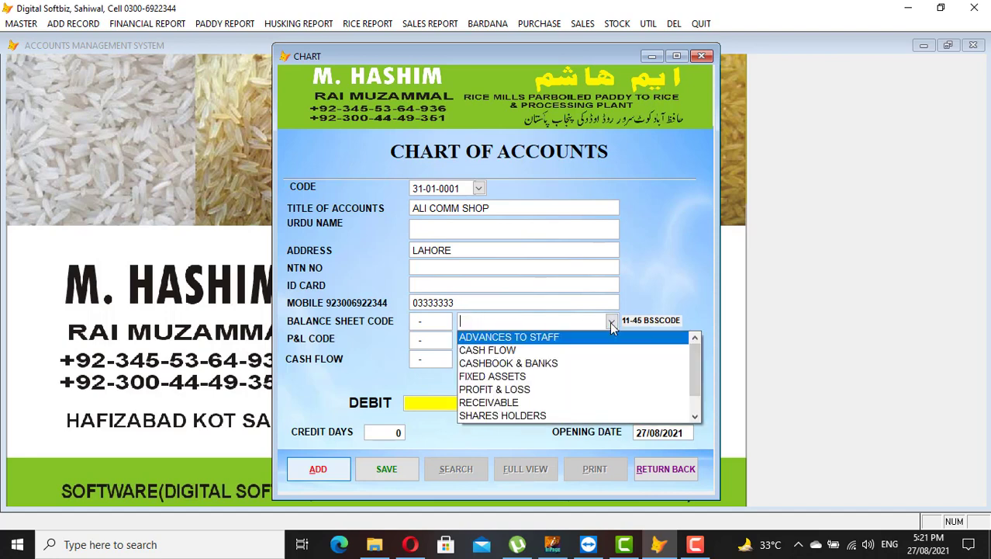
click(696, 417)
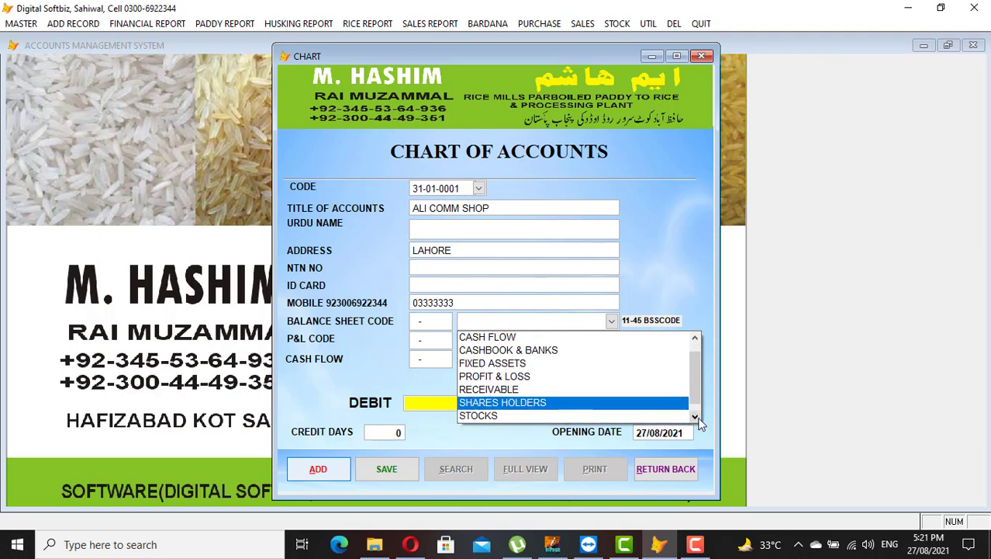
click(695, 417)
click(526, 416)
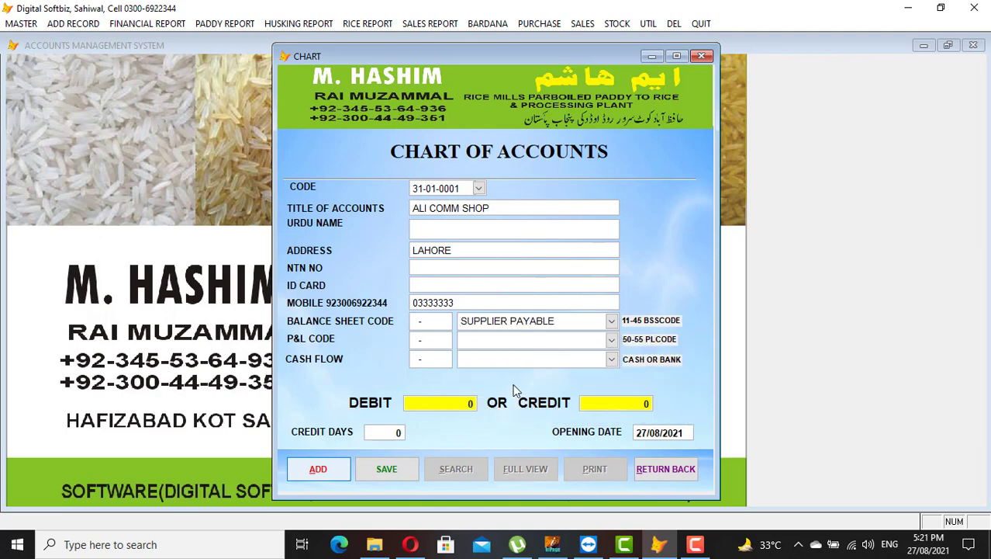
key(Return)
- Enter an opening credit of 120,000 for the supplier account and save the record
key(Return)
key(Return)
key(Return)
key(Return)
key(Return)
key(Return)
text(120,000)
key(Return)
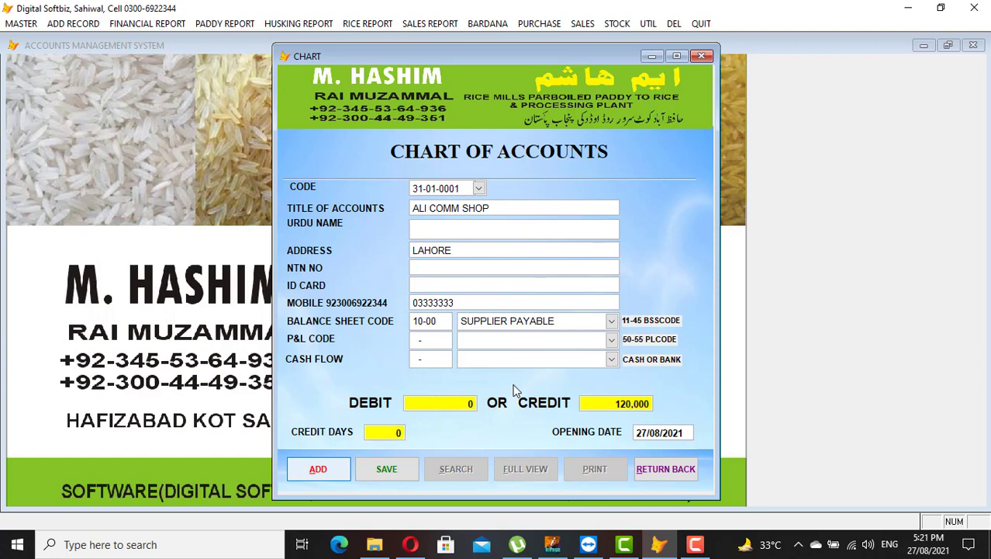
key(Return)
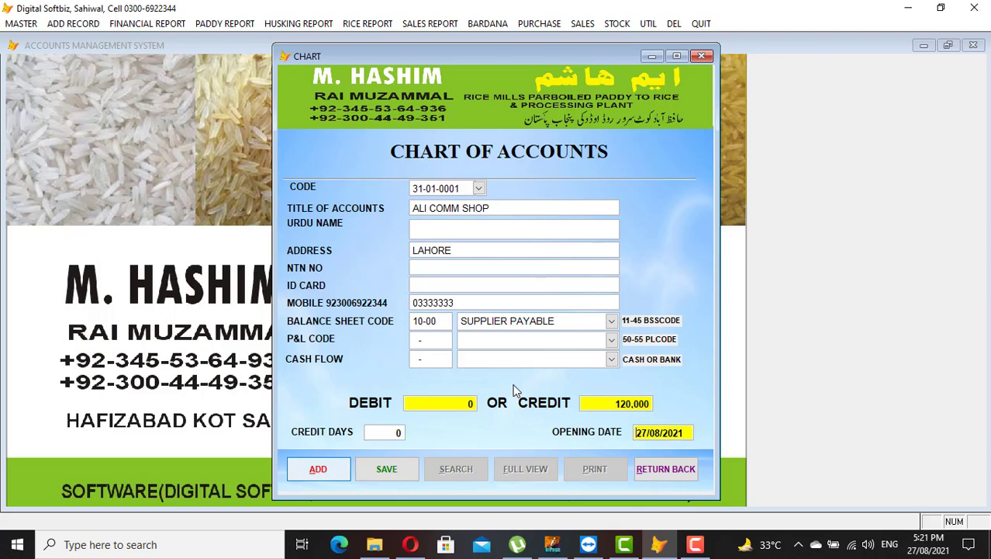
key(Return)
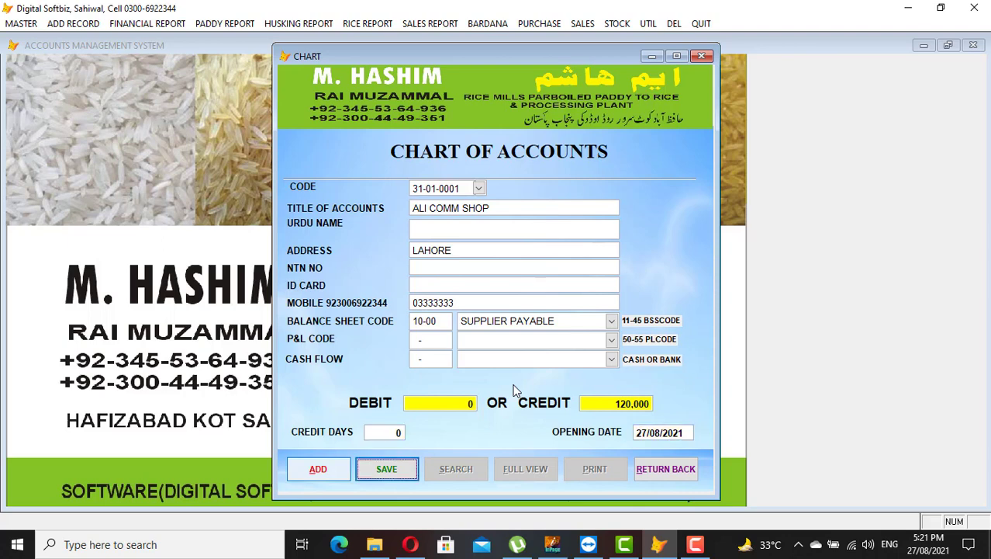
key(Return)
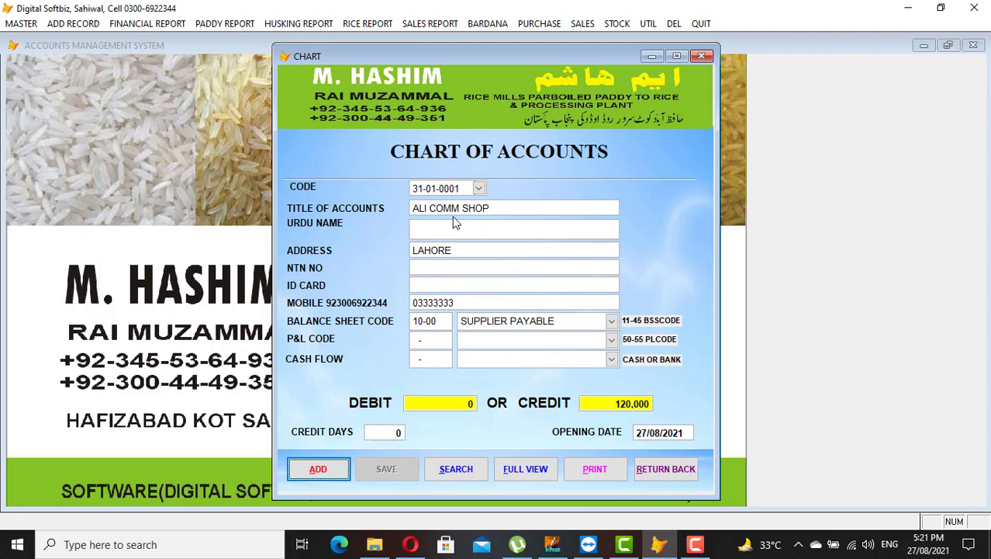
- Start a new account in the Chart of Accounts with the code 35-01-0001
click(337, 475)
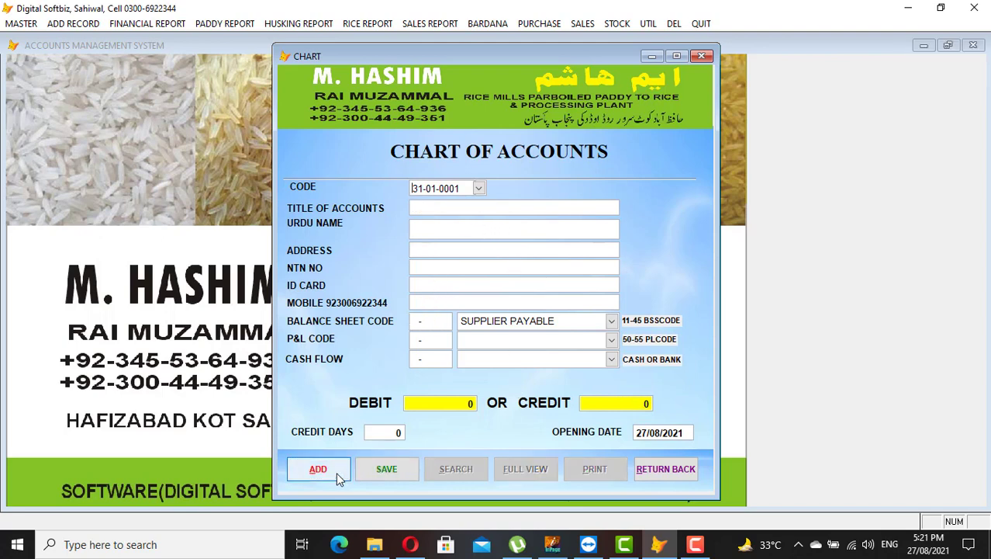
text(31-01-0)
text(002)
key(Left)
key(Left)
key(Left)
key(Left)
text(5)
key(Right)
key(Right)
key(Right)
text(0001)
key(Return)
- Enter the customer's name as the title of accounts and choose RECEIVABLE for the balance sheet code
text(NUMAN)
key(Return)
key(Return)
key(Return)
key(Return)
key(Return)
key(Return)
key(BackSpace)
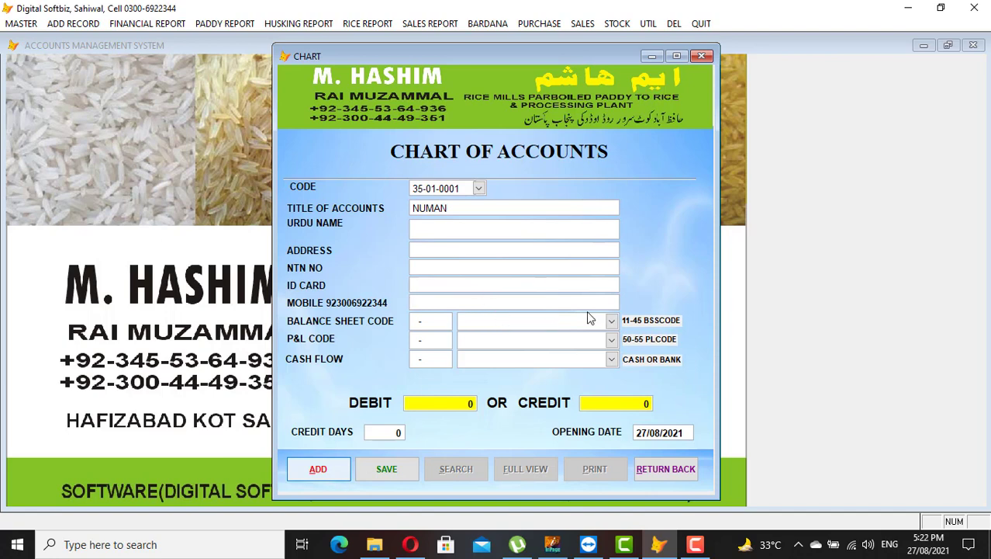
click(611, 321)
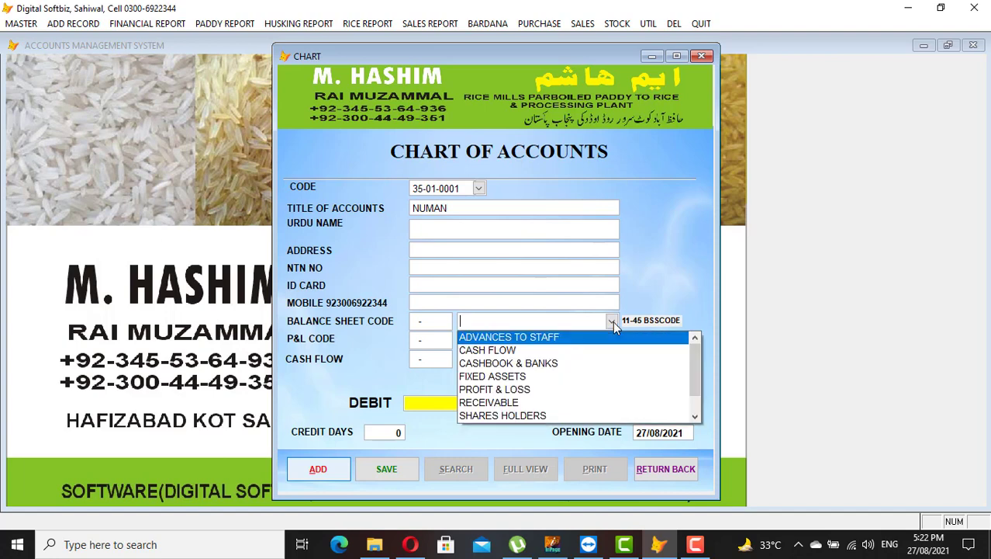
click(556, 401)
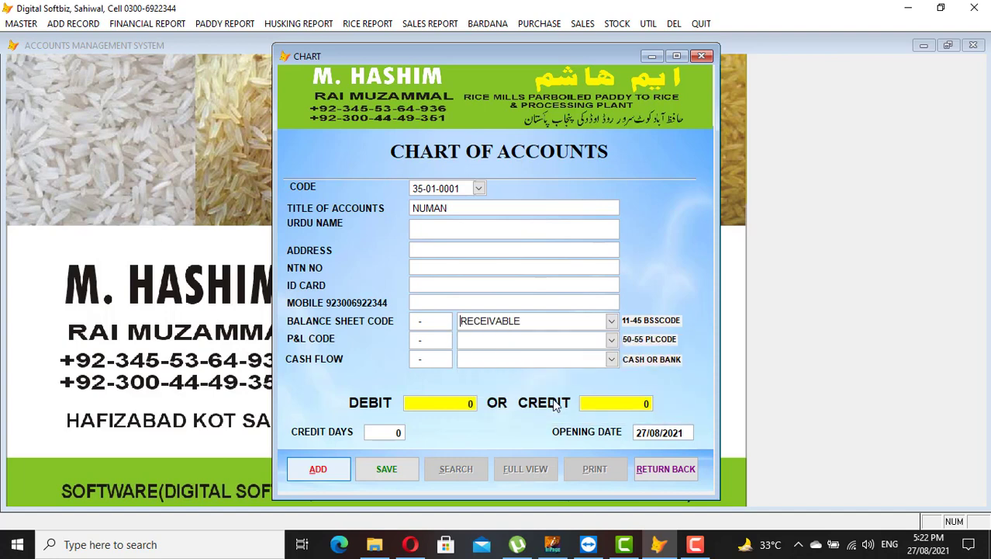
key(Return)
- Enter an opening debit of 500,000 for the 35-01-0001 account and save the record
key(Return)
key(Return)
key(Return)
key(Return)
key(Return)
text(500.00)
key(Return)
key(Return)
key(Return)
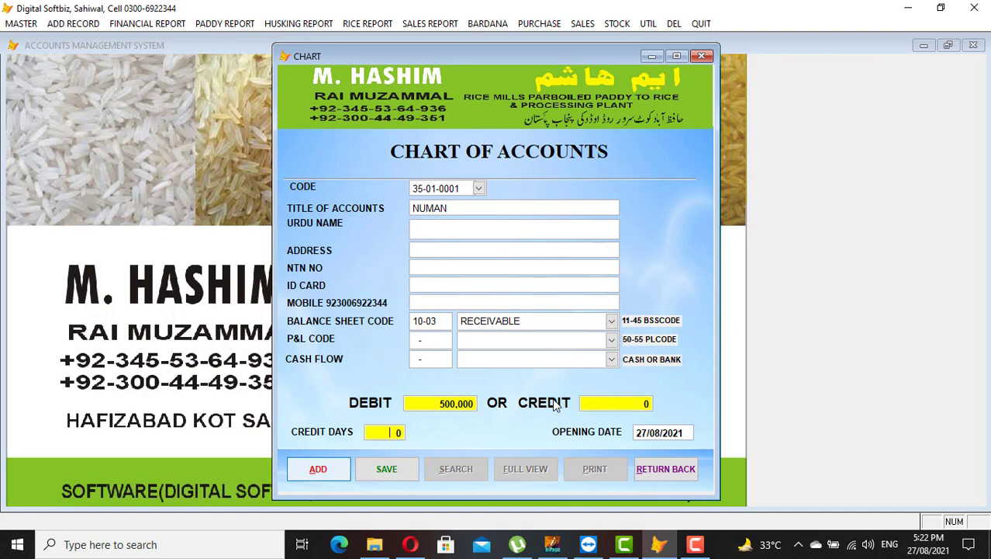
key(Return)
key(Return)
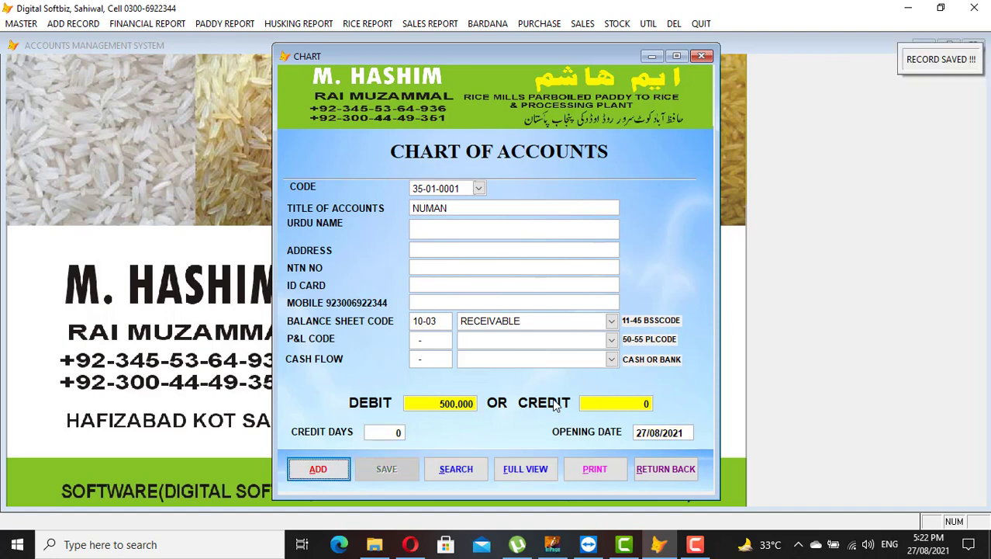
- Start another account with the code 35-02-0001 and enter the customer's name as the title of accounts
key(Return)
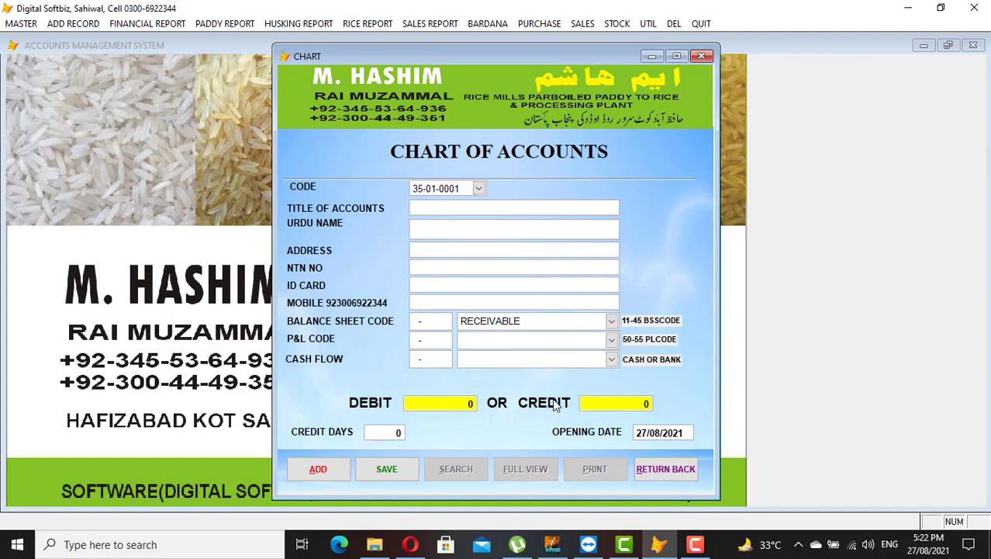
text(02)
text(NABEEL)
key(Return)
key(Return)
key(Return)
key(Return)
key(Return)
key(Return)
- Set the balance sheet code of the 35-02-0001 account to 10-03, RECEIVABLE
text(1003)
key(Return)
key(Return)
key(Return)
key(Return)
- Enter an opening debit of 60,000 for the 35-02-0001 account and save the record
text(600.00)
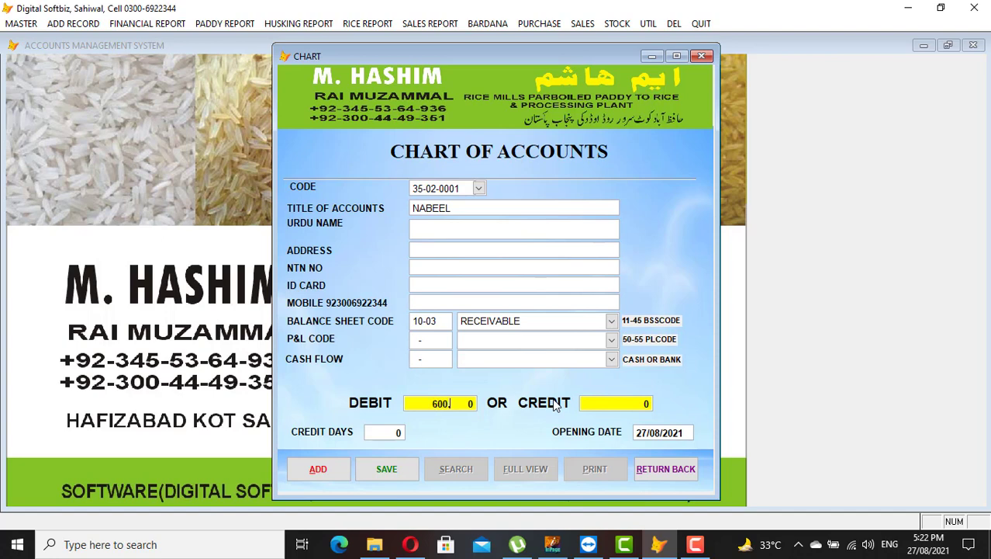
key(Return)
key(Return)
key(Return)
key(Return)
key(Return)
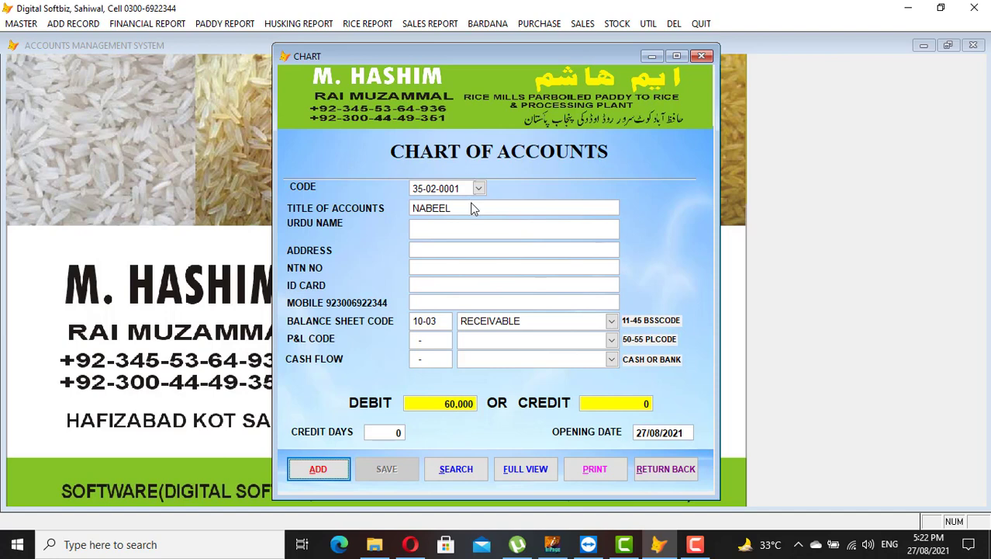
- Try to add an account with the code 45-01-0001, view the record holding that code and close the list
click(337, 473)
text(45-0)
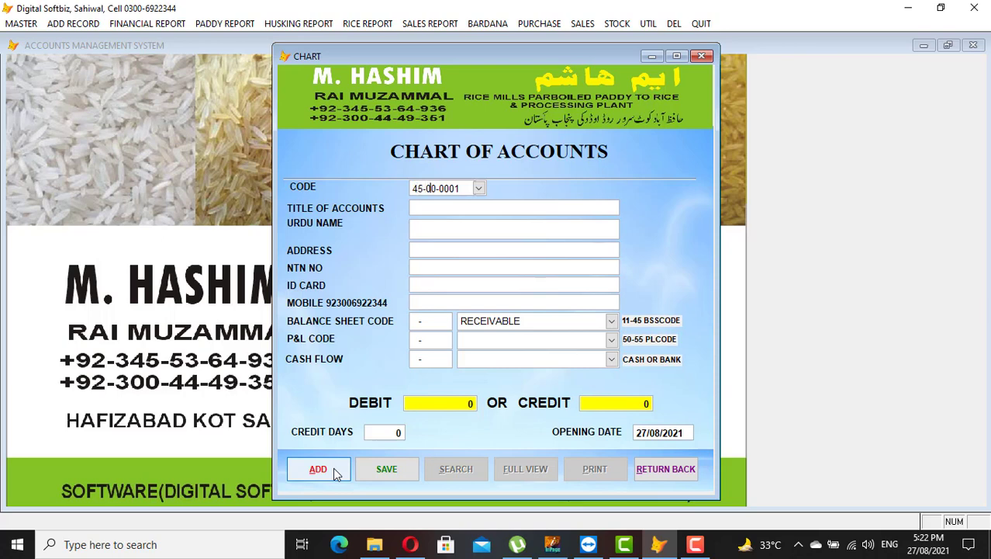
text(1)
text(0001)
key(Return)
key(Return)
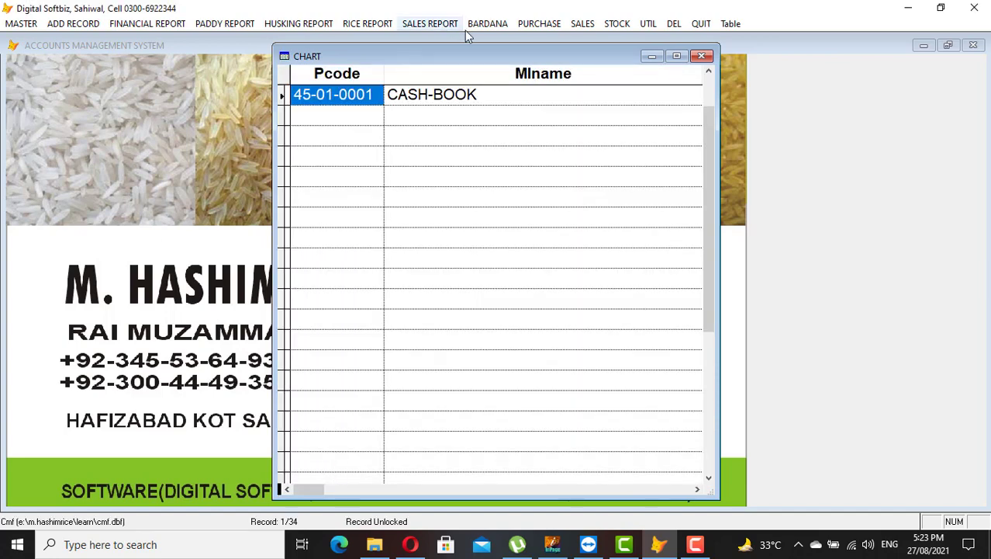
click(456, 94)
drag(456, 94, 393, 86)
key(Escape)
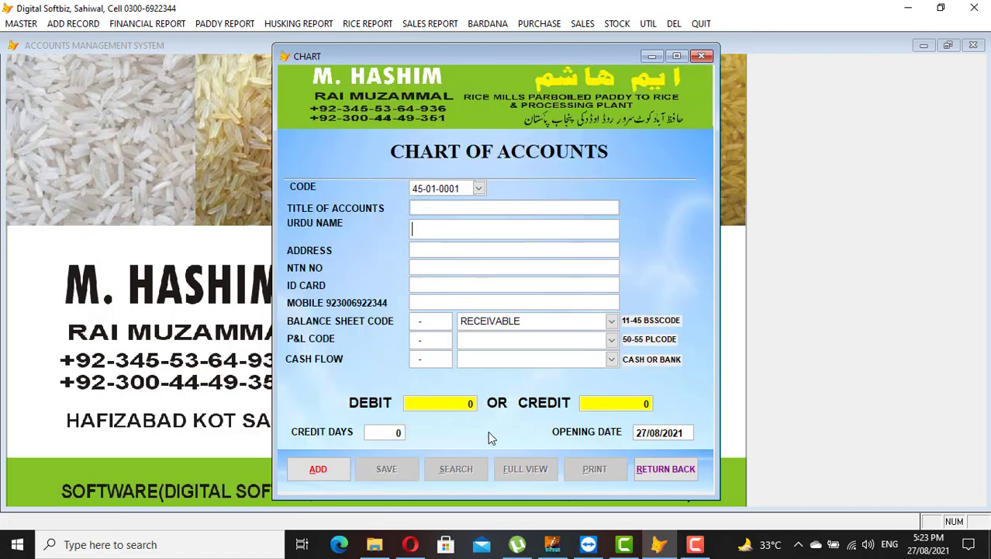
- Start a new account with the code 45-01-0002 and the title of accounts MEEZAN BANK
click(336, 470)
text(501)
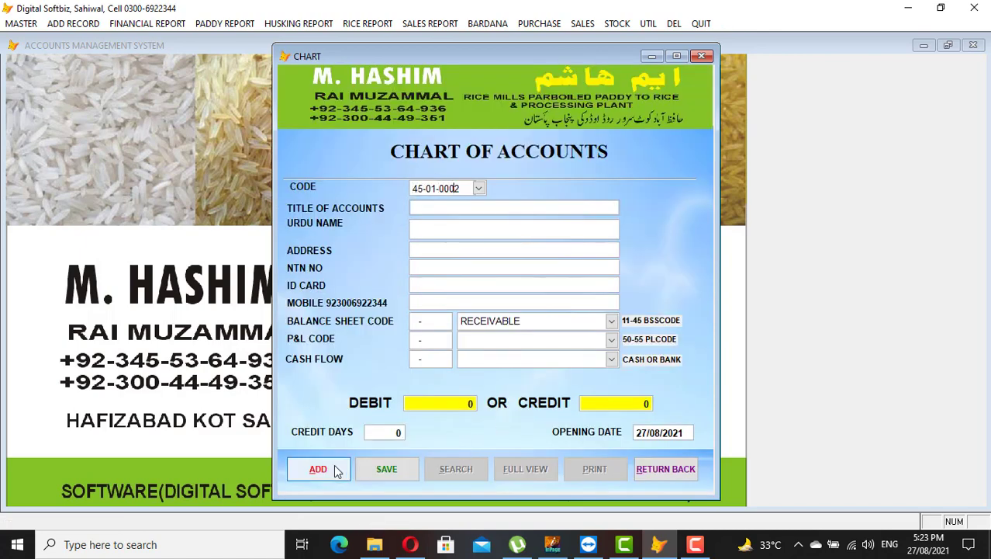
key(Return)
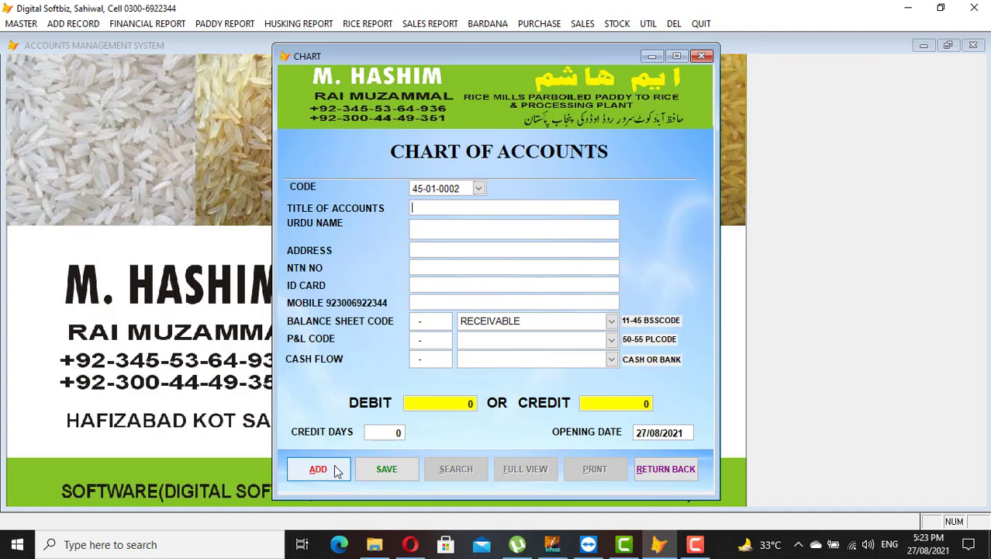
text(MEEZAN BANK)
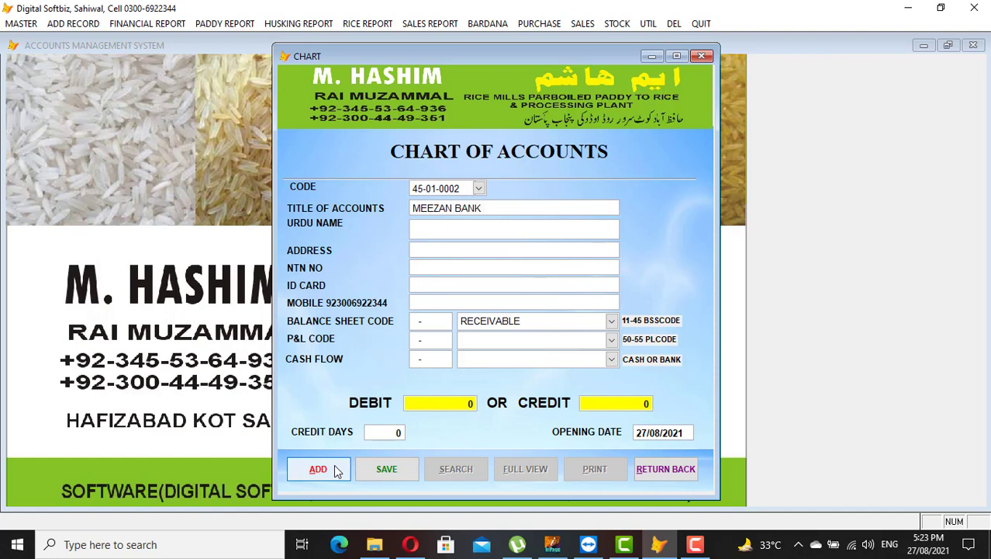
key(Return)
key(Return)
key(Return)
- Set the MEEZAN BANK account's balance sheet code to CASHBOOK & BANKS and its cash flow to CASH FLOW
key(Delete)
click(613, 321)
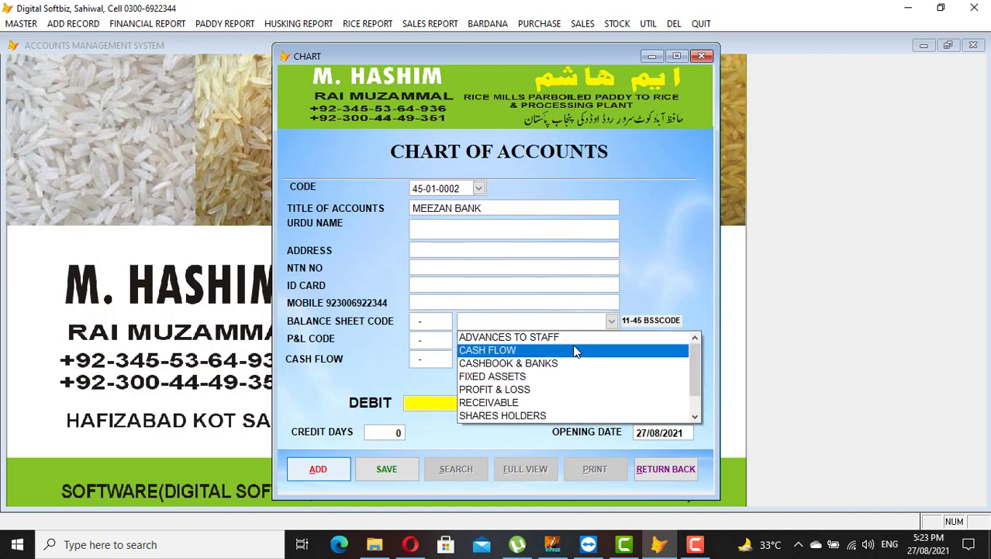
click(554, 365)
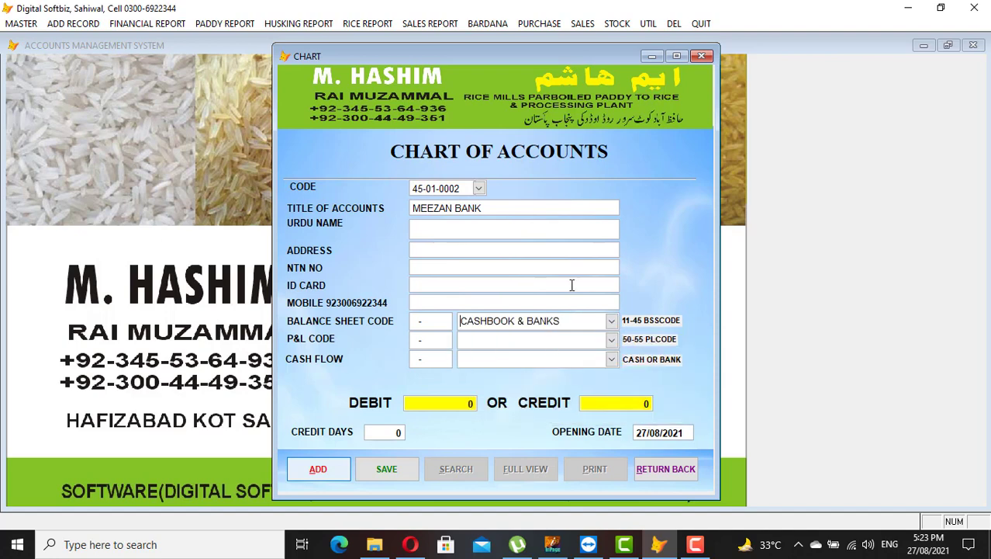
key(Return)
key(Return)
key(Return)
click(503, 361)
click(611, 360)
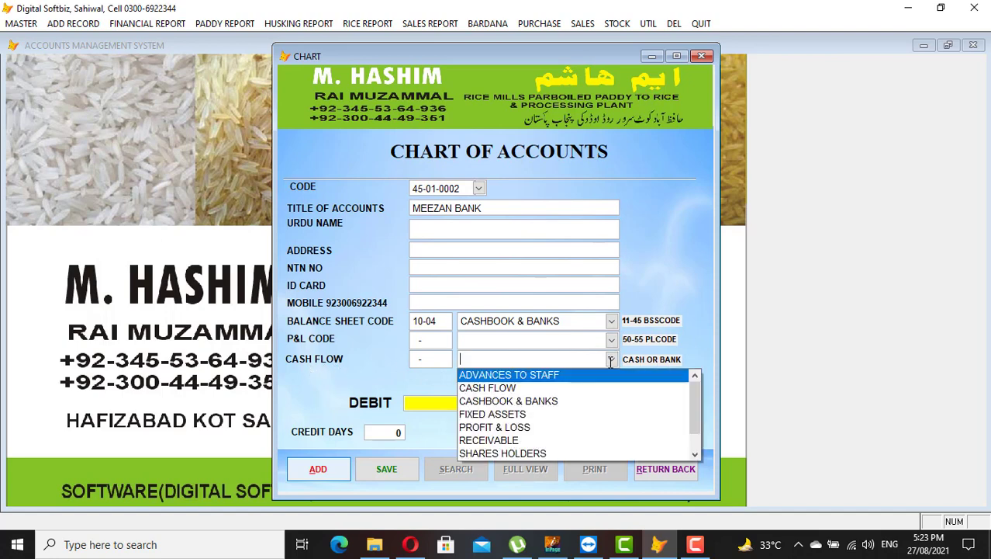
click(560, 388)
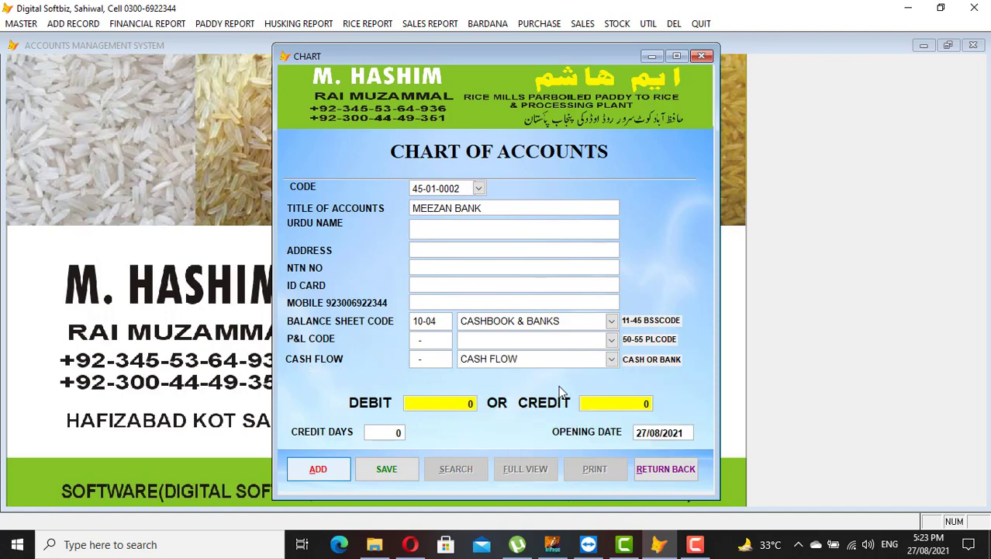
- Enter an opening debit of 500,000 for the MEEZAN BANK account and save the record
key(Return)
text(500,000)
key(Return)
key(Return)
key(Return)
key(Return)
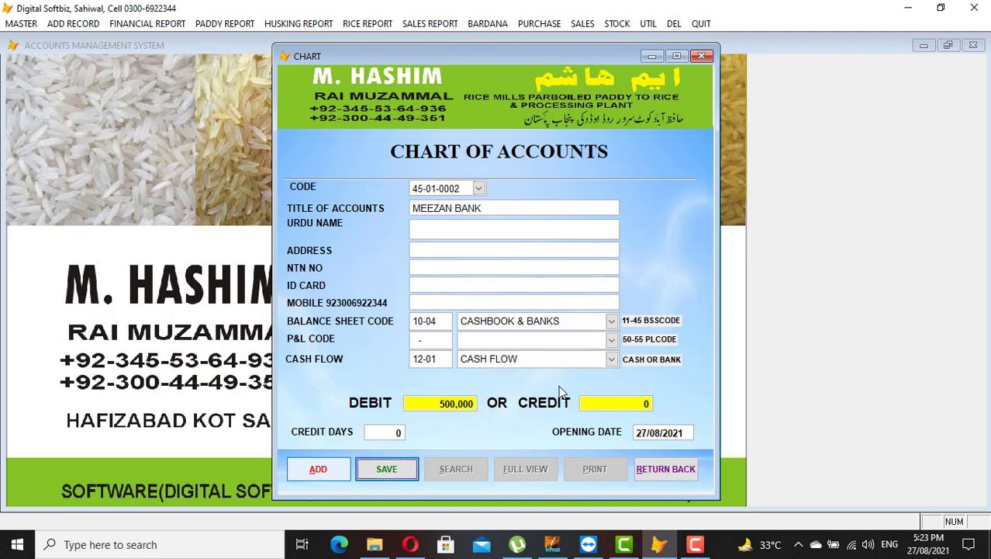
key(Return)
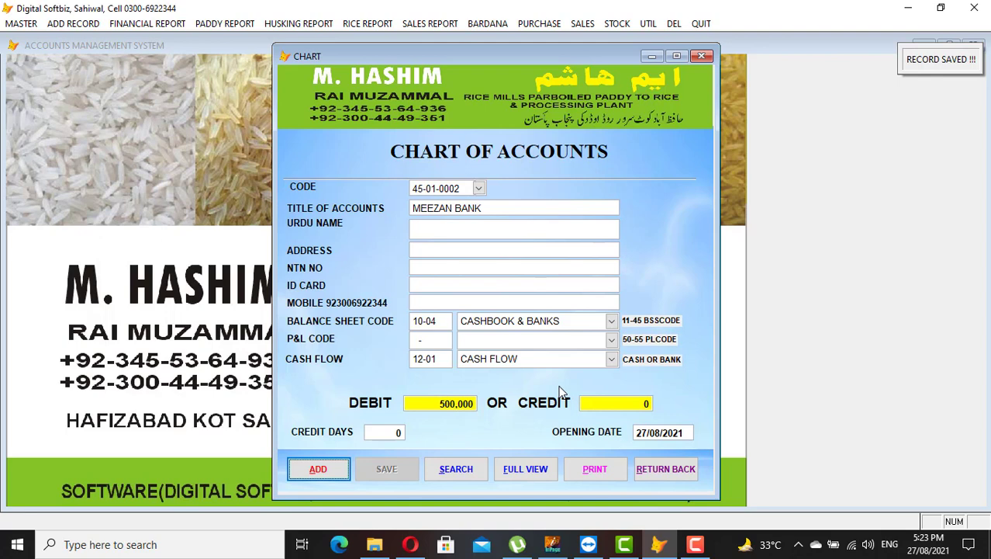
- Try to add an account with the code 55-01-0001, view the record holding that code and close the list
click(337, 468)
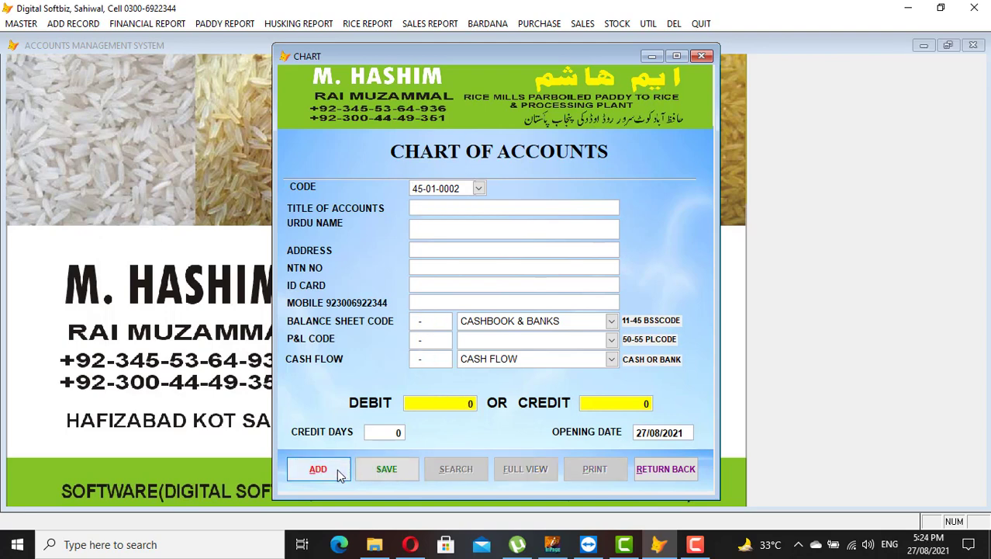
text(55)
text(01-0001)
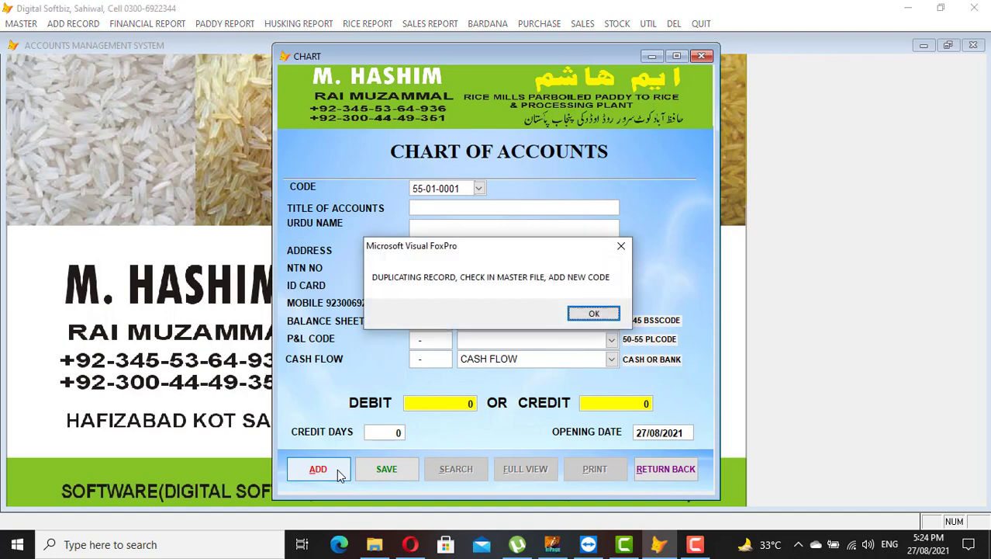
key(Return)
key(Tab)
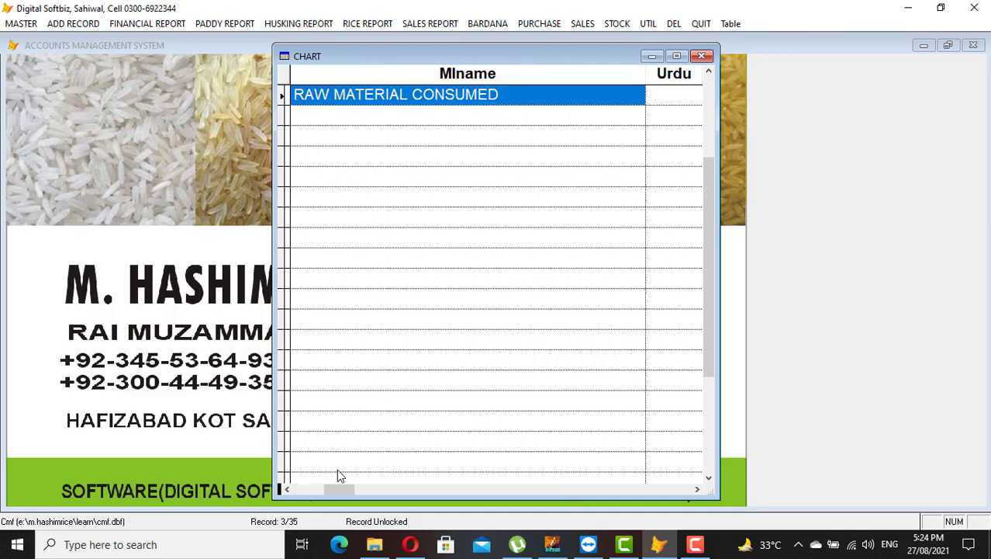
key(Left)
key(Escape)
- Try the code 55-02-0001 for a new account and leave the Chart of Accounts form without saving it
click(332, 467)
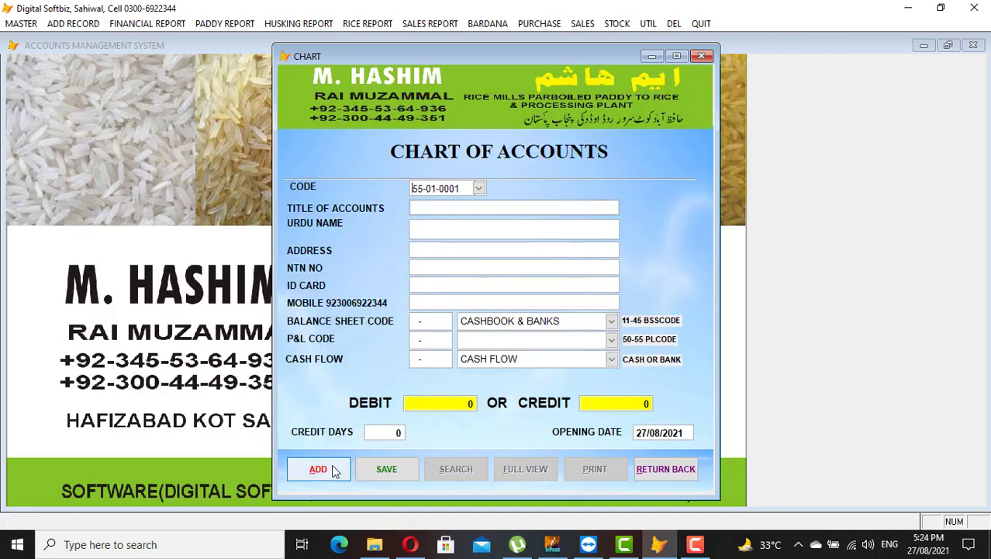
text(02)
key(Return)
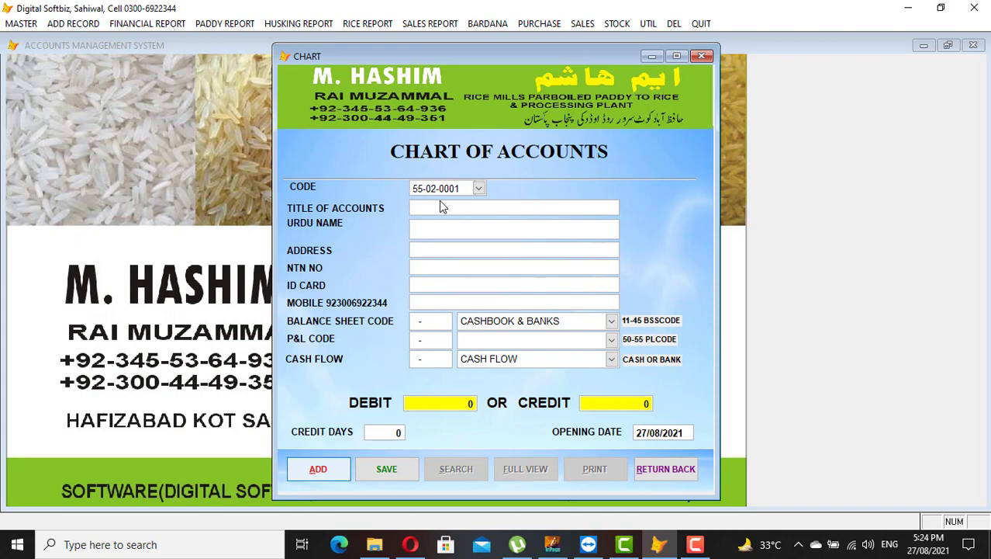
click(667, 470)
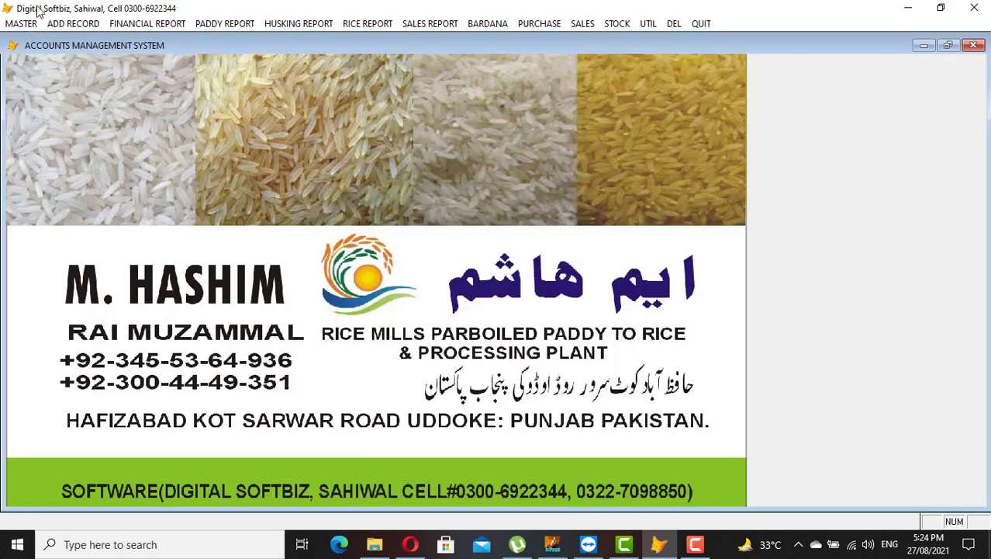
- View the level 2 chart groups, examine the expense groups 55-02 to 55-04, and leave the form
click(31, 25)
click(31, 79)
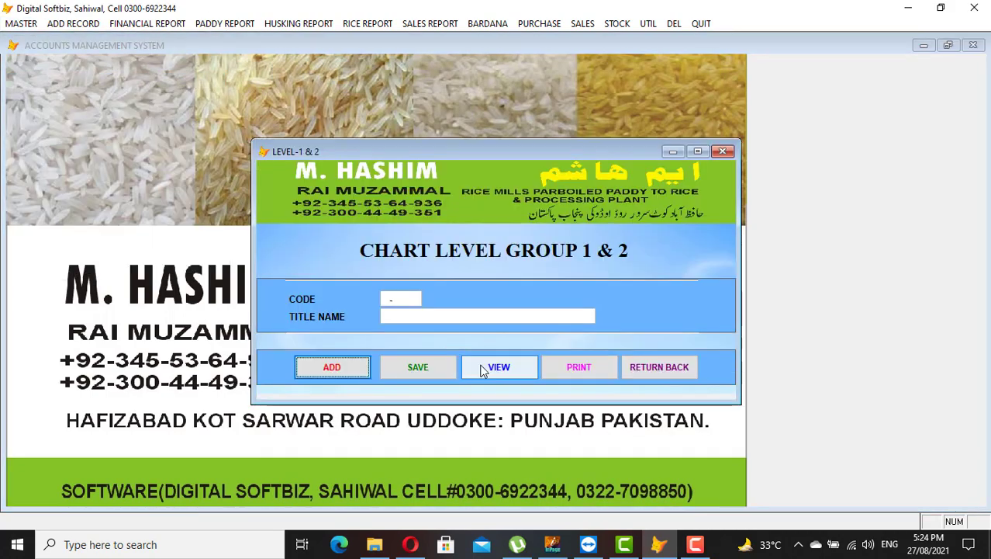
click(475, 366)
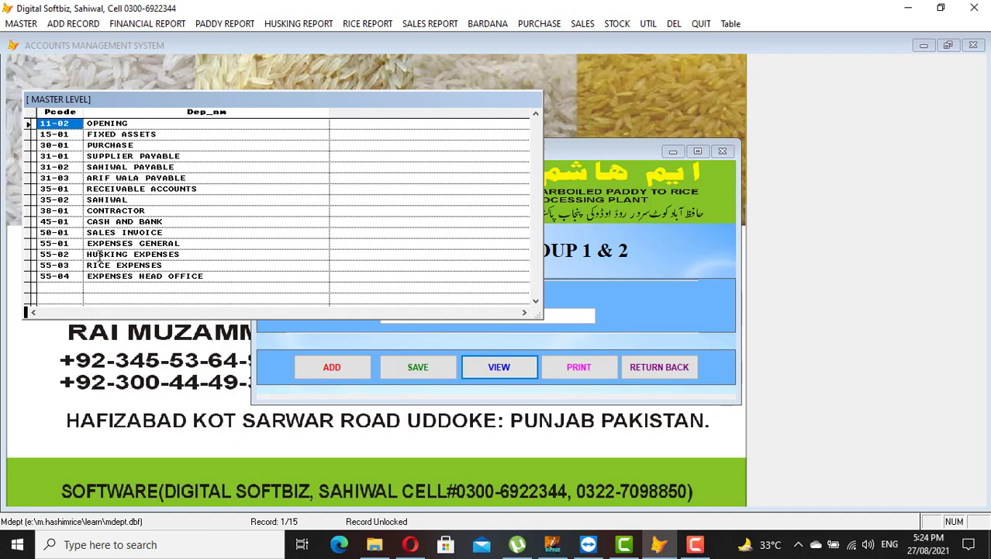
click(99, 255)
click(77, 258)
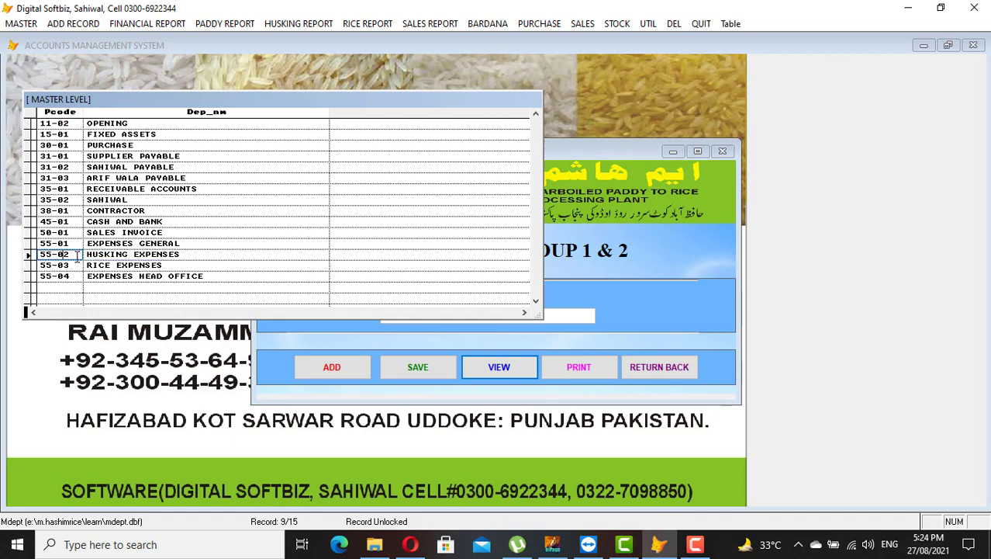
click(77, 264)
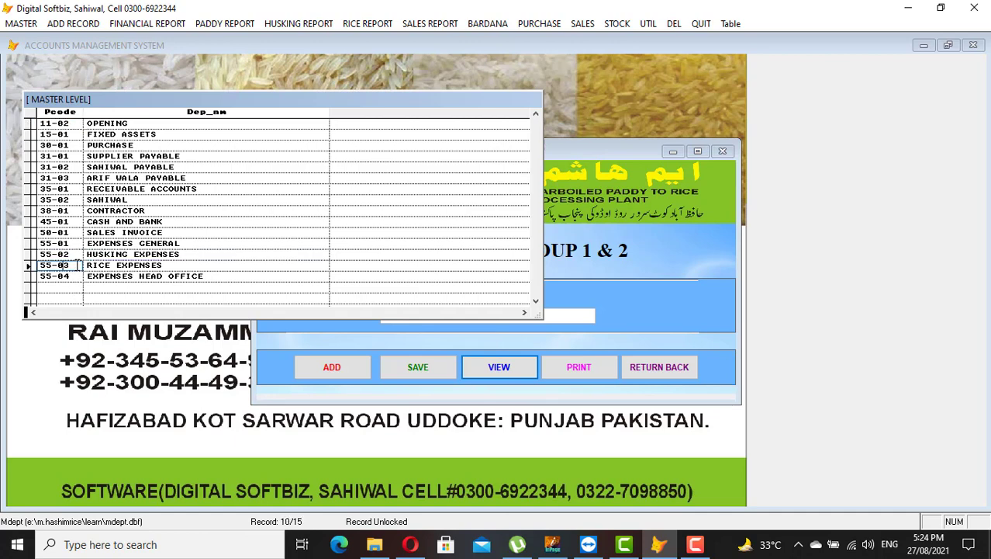
click(117, 264)
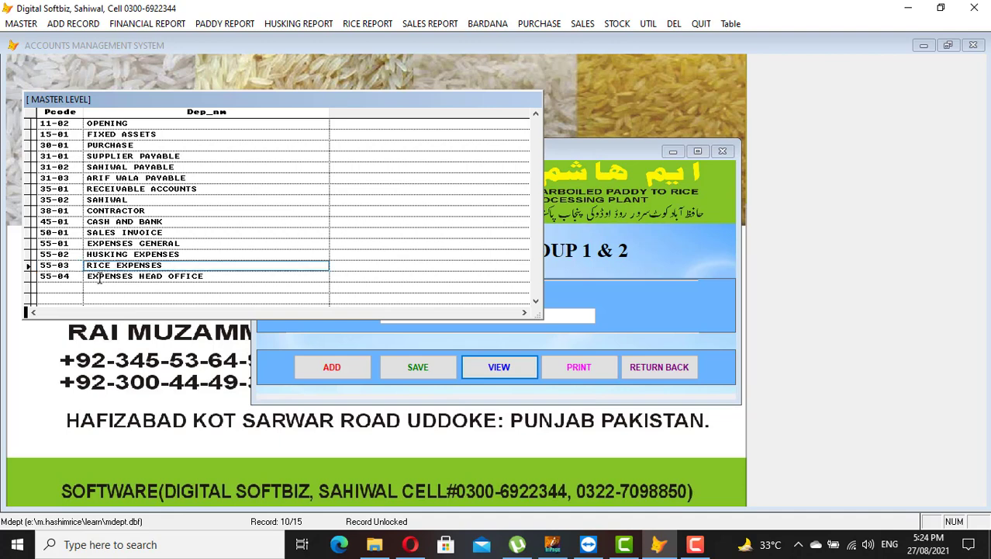
click(99, 276)
click(77, 276)
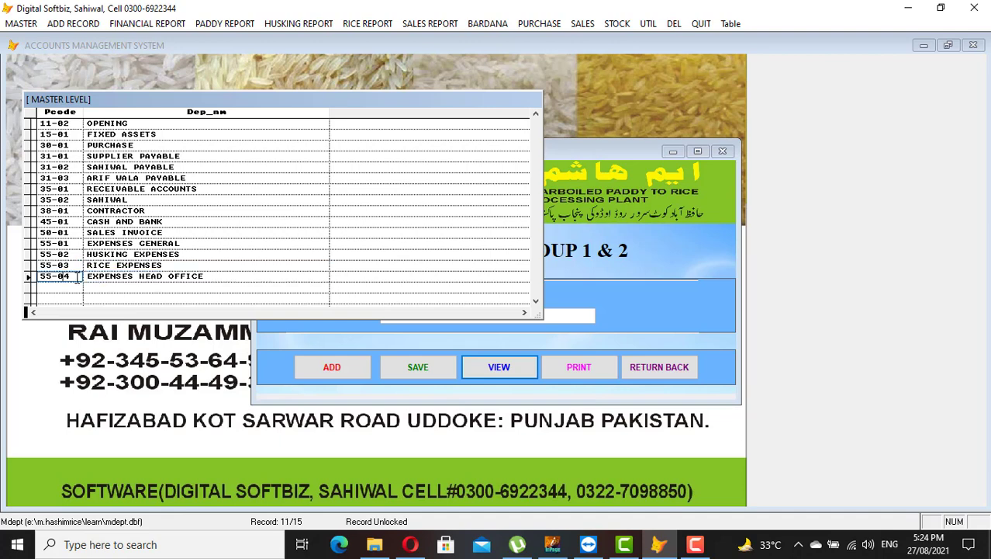
key(Escape)
click(642, 365)
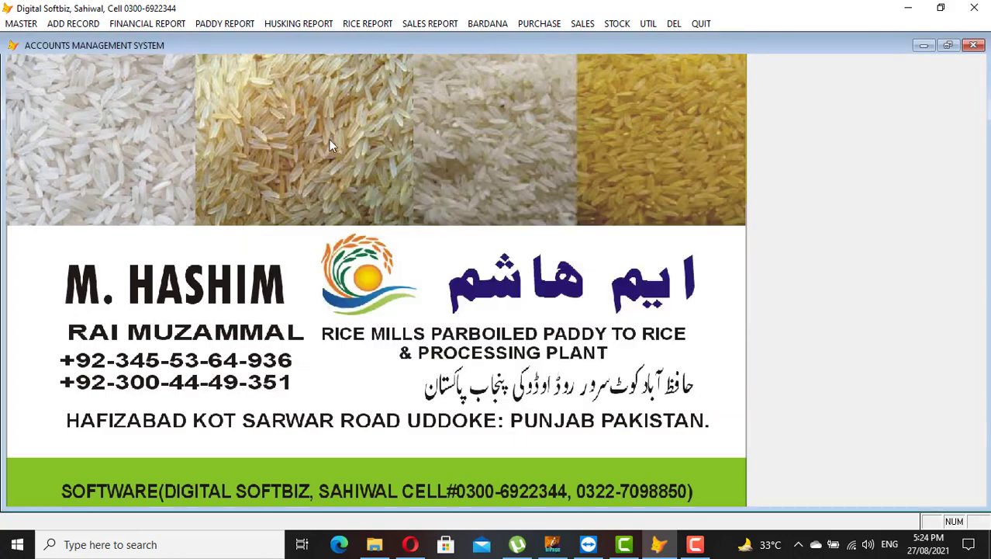
- Add a new account to the Chart of Accounts with the code 55-04-0001 and the title FOOD EXP
click(21, 23)
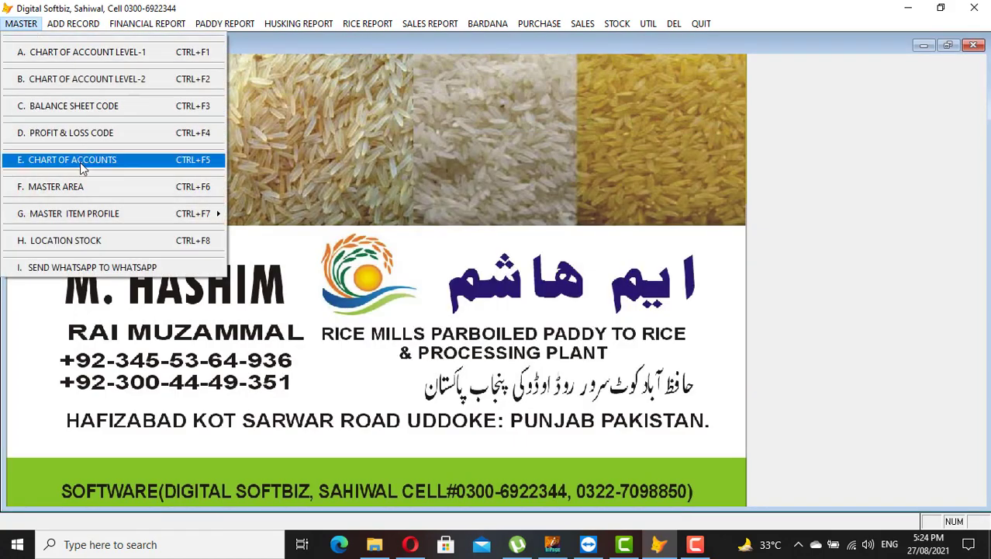
click(47, 160)
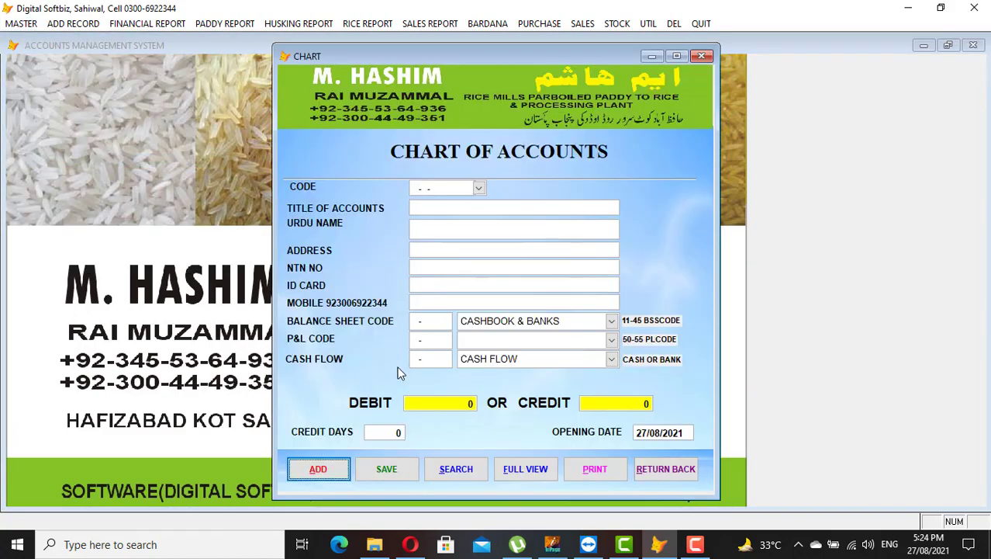
click(324, 471)
text(5504000)
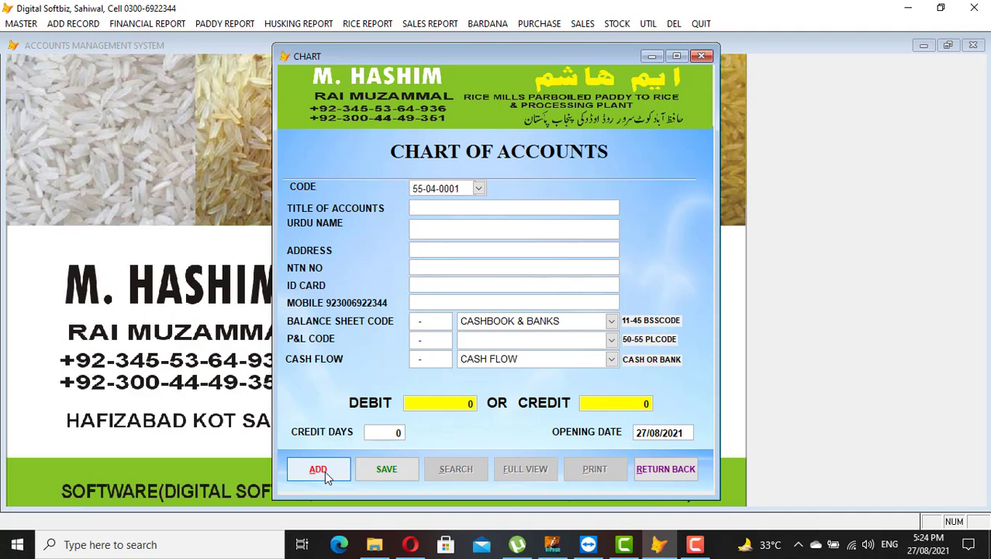
text(FOOD EXP)
key(Return)
- Clear the FOOD EXP account's balance sheet code and set its P&L code to EXPENSE
key(shift+End)
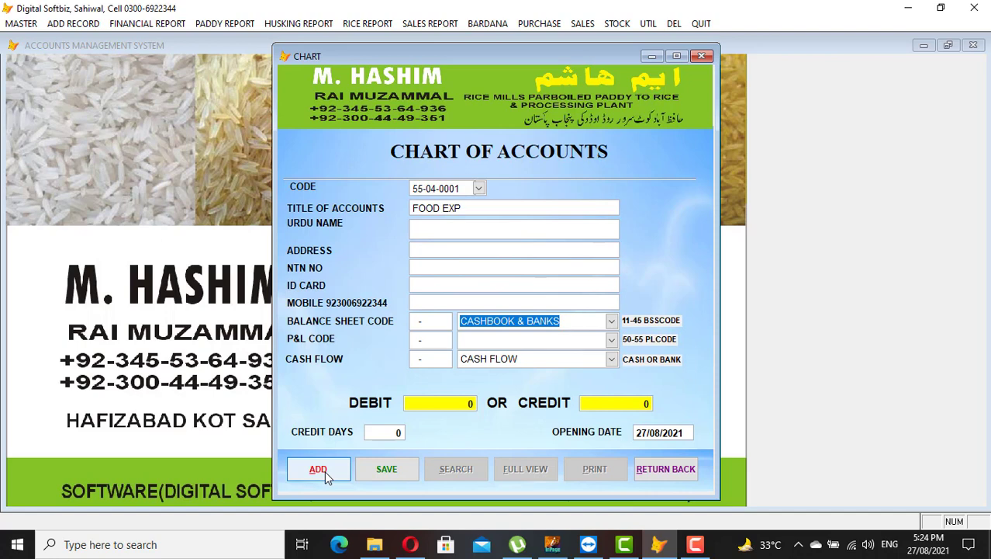
key(Delete)
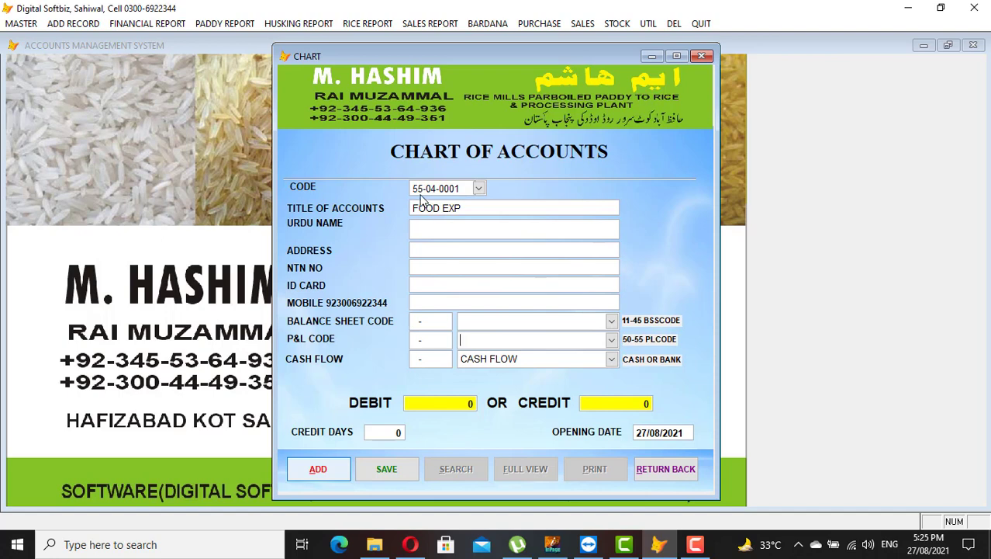
click(612, 341)
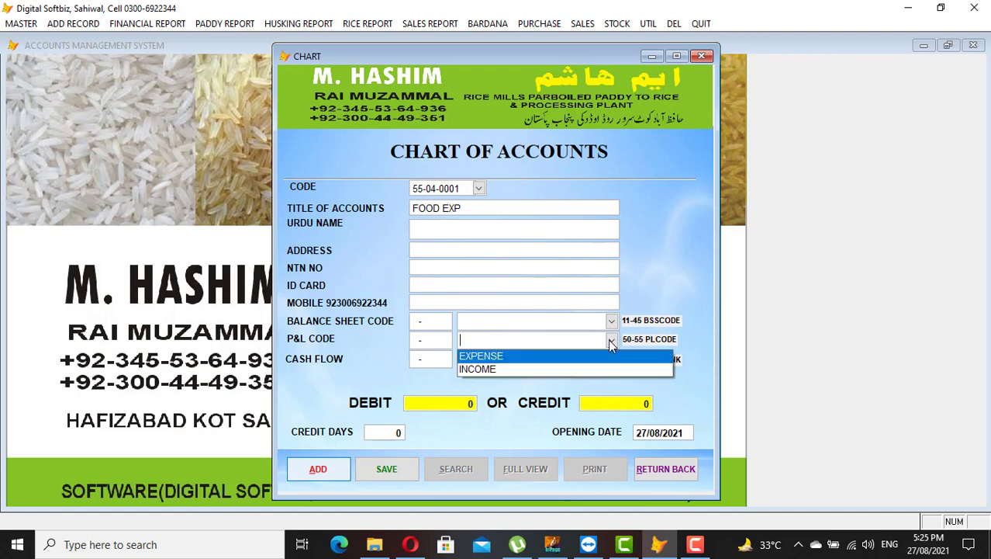
click(544, 358)
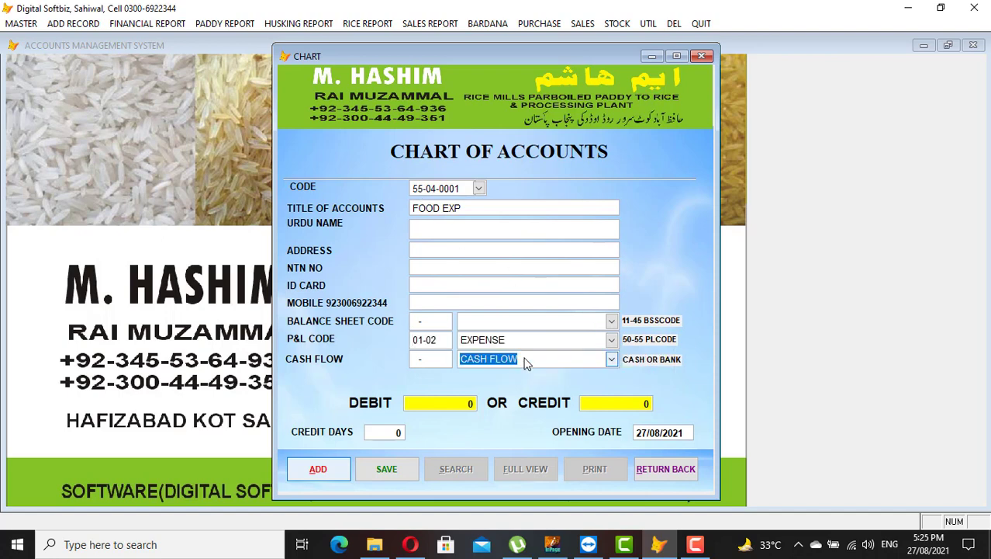
- Clear the FOOD EXP account's cash flow entry and save the record without an opening balance
key(BackSpace)
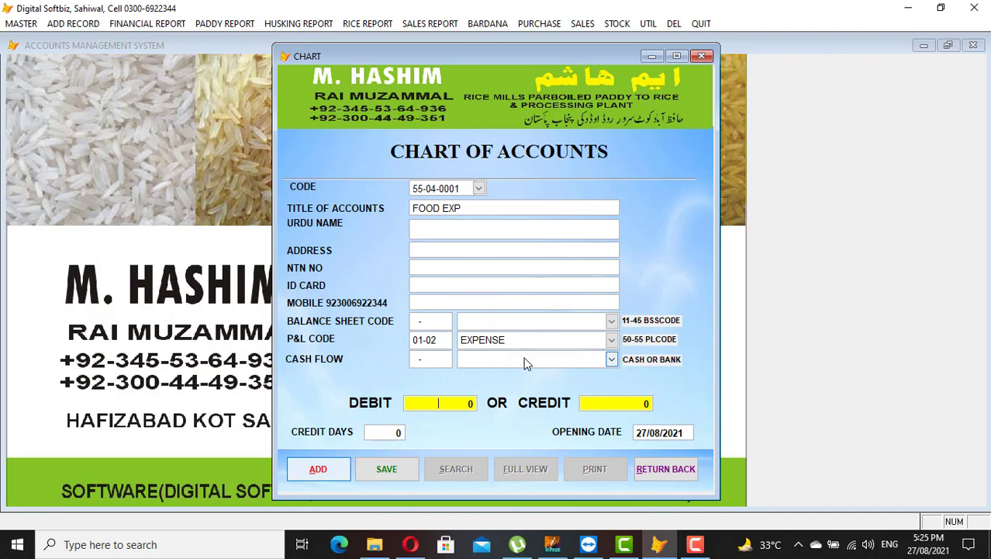
key(Return)
key(Return)
key(Return)
key(Return)
key(Return)
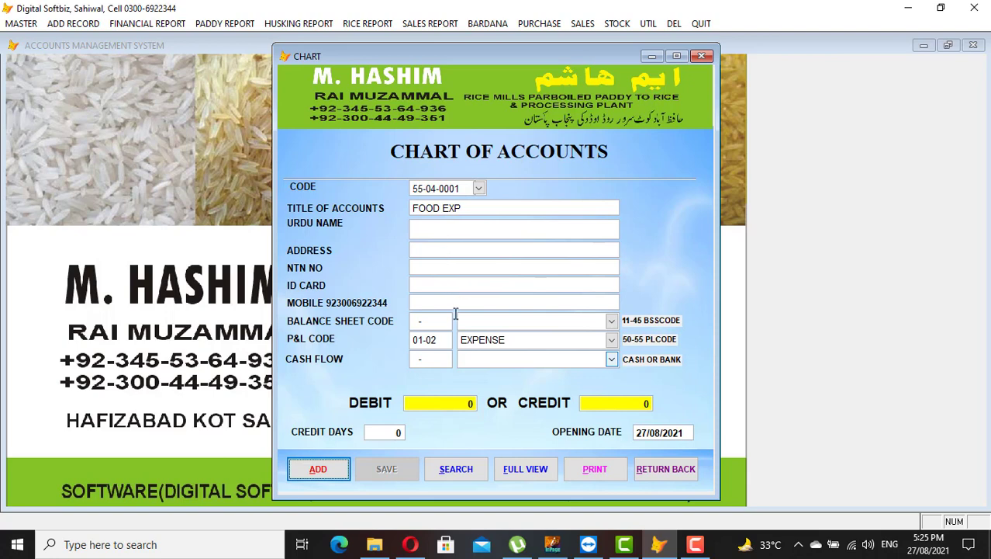
- Display the full list of accounts and examine the purchase, supplier, customer, cash, bank and sales entries with their codes
click(533, 468)
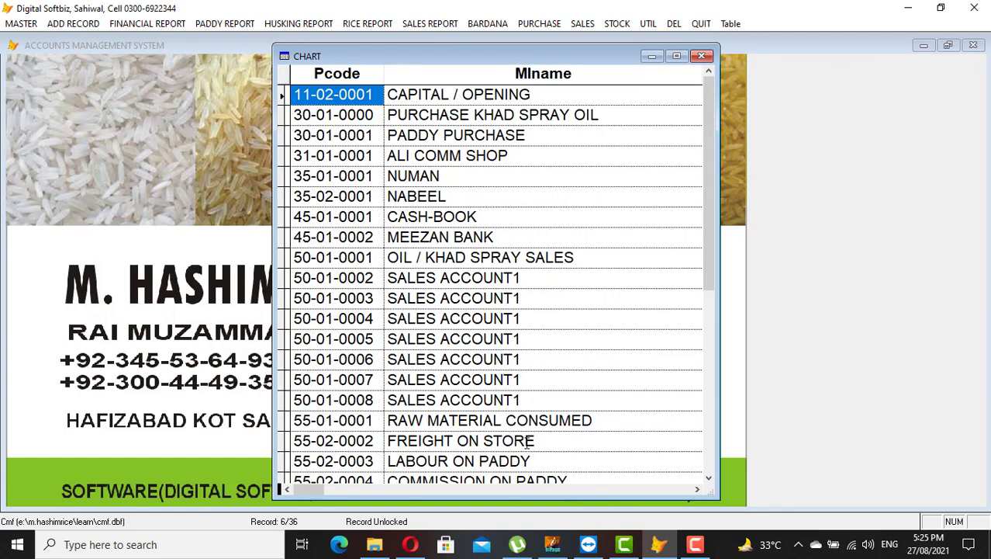
click(416, 136)
click(379, 117)
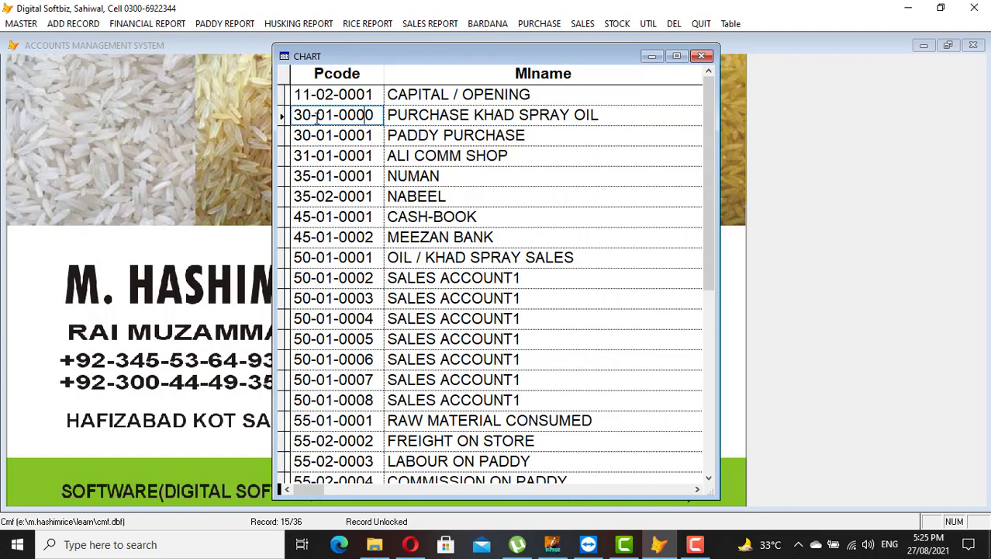
drag(609, 115, 540, 115)
drag(444, 97, 383, 104)
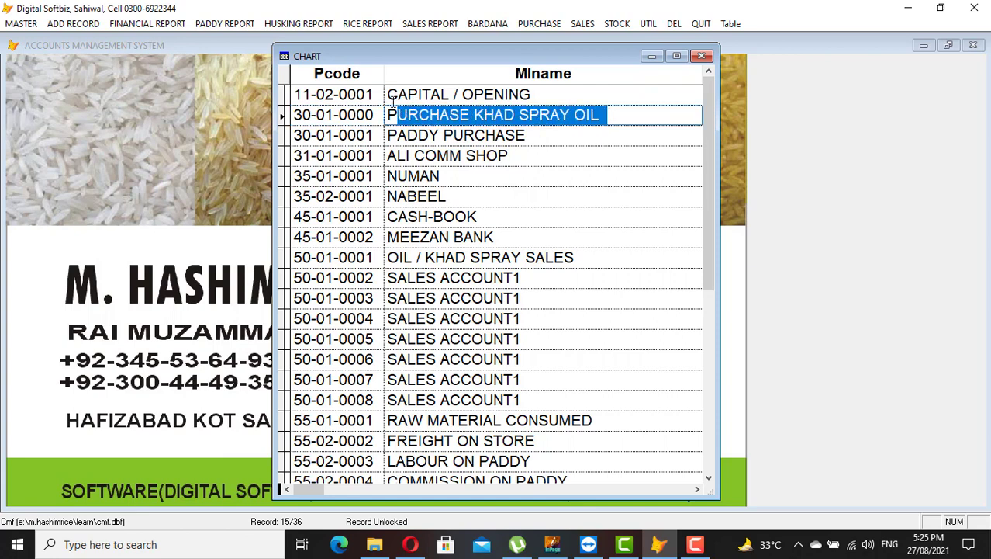
drag(538, 133, 369, 129)
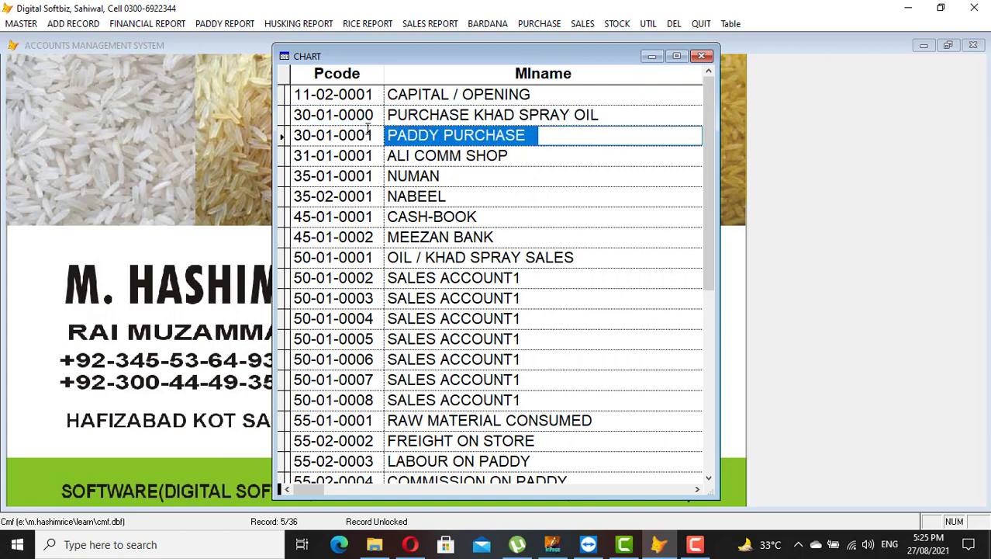
drag(525, 153, 371, 152)
click(419, 175)
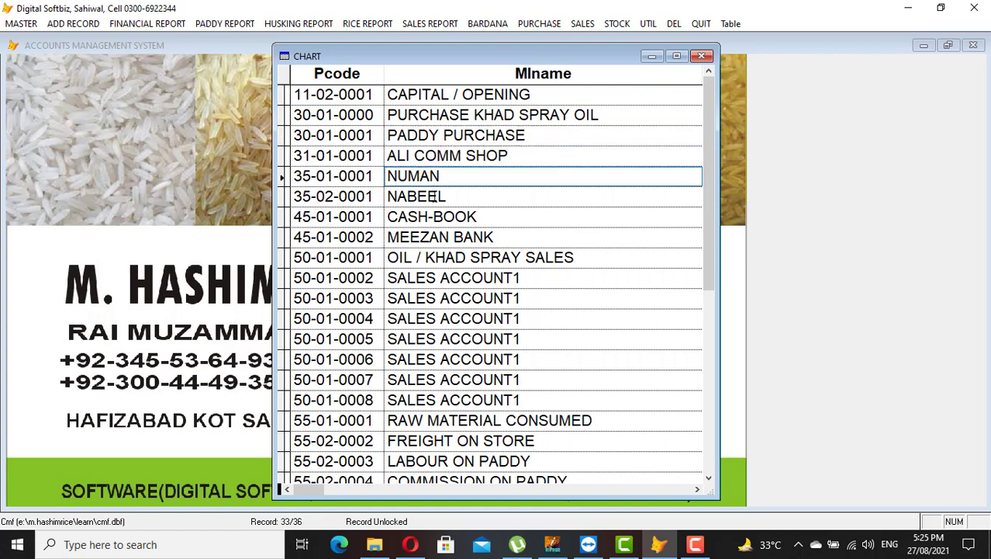
click(436, 196)
click(436, 179)
click(439, 201)
click(436, 219)
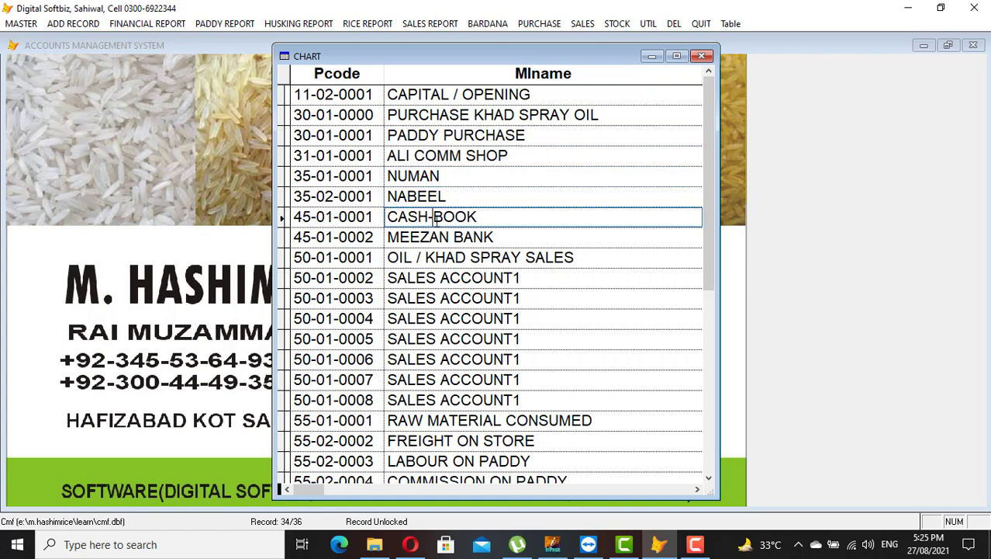
click(438, 237)
click(401, 284)
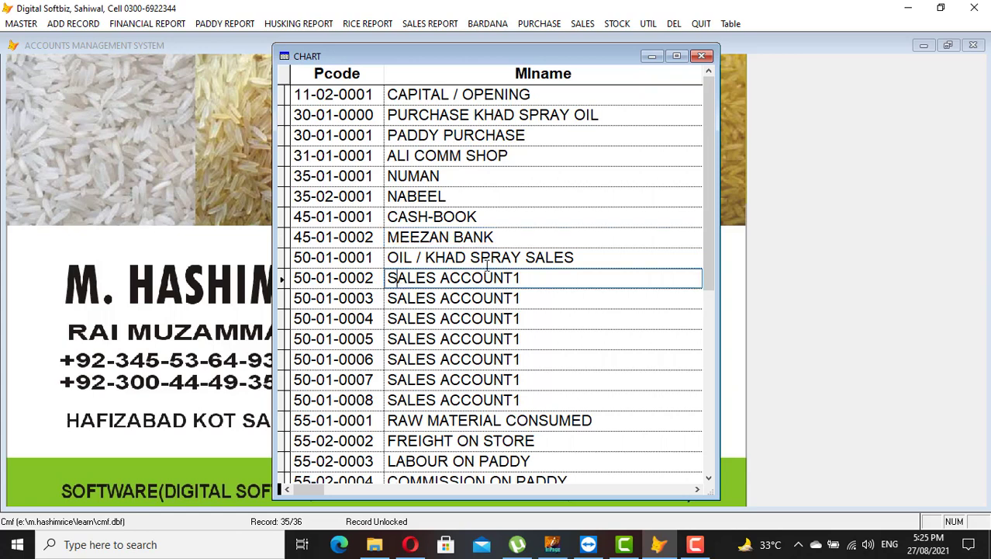
drag(583, 256, 376, 256)
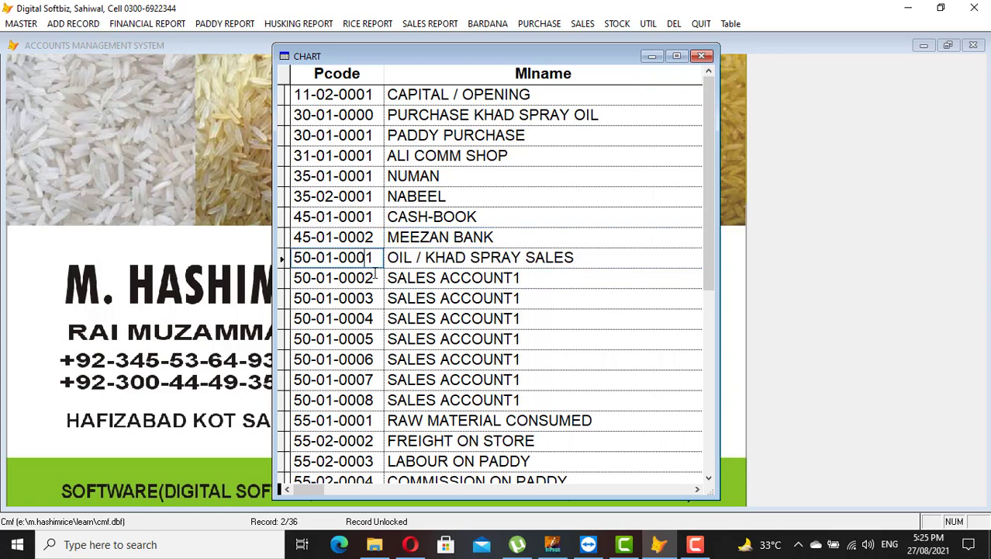
- Rename account 50-01-0002 in the list as RICE FINE
click(375, 275)
drag(534, 278, 385, 278)
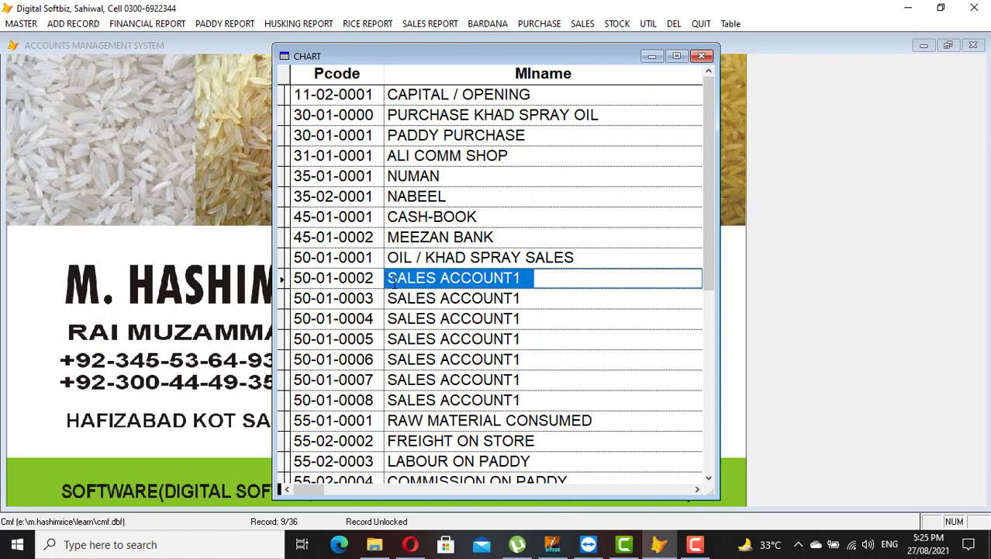
key(Delete)
text(ric)
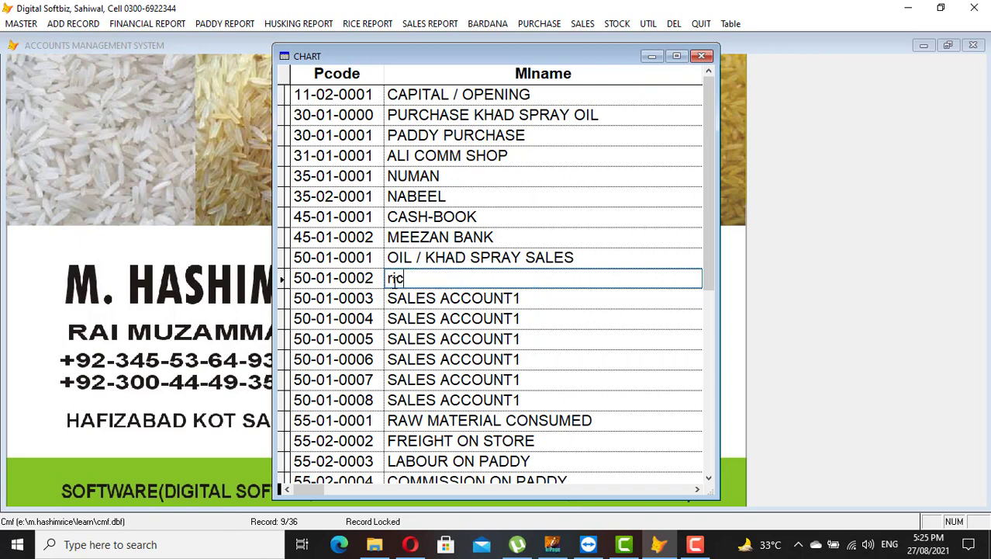
key(BackSpace)
key(Caps_Lock)
key(BackSpace)
text(RICE FINE)
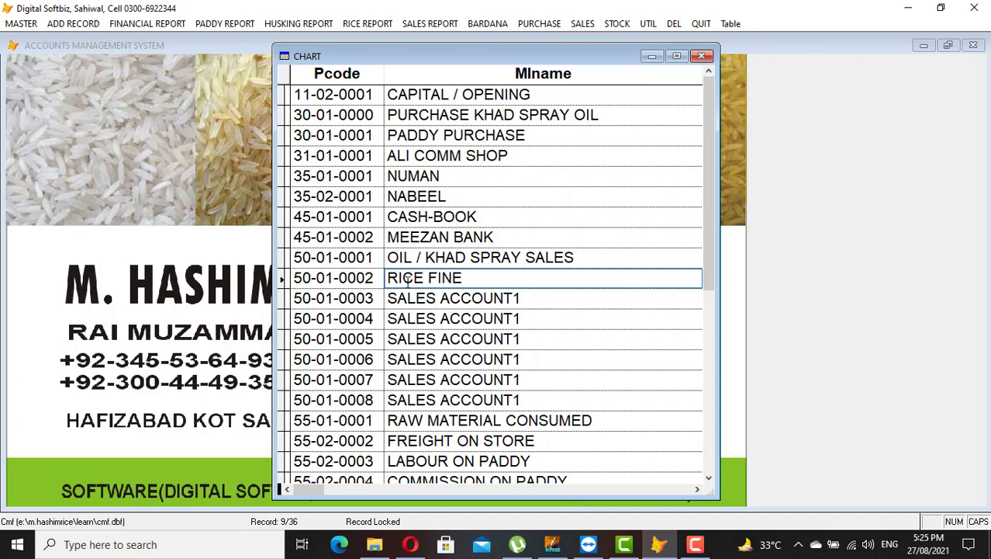
- Look through the remaining expense accounts down to FOOD EXP, and leave the list and the Chart of Accounts form
scroll(402, 271, down, 3)
scroll(325, 247, down, 5)
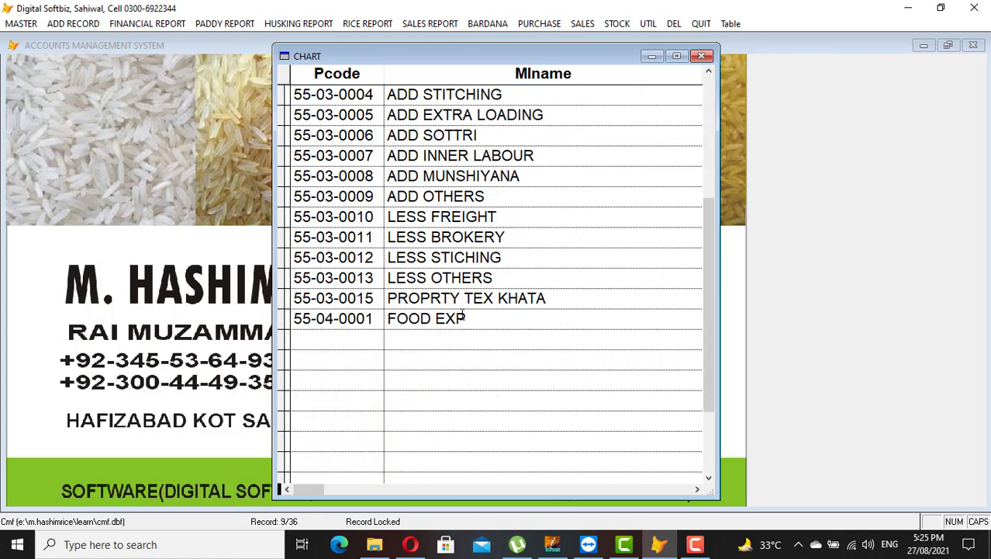
scroll(461, 315, up, 2)
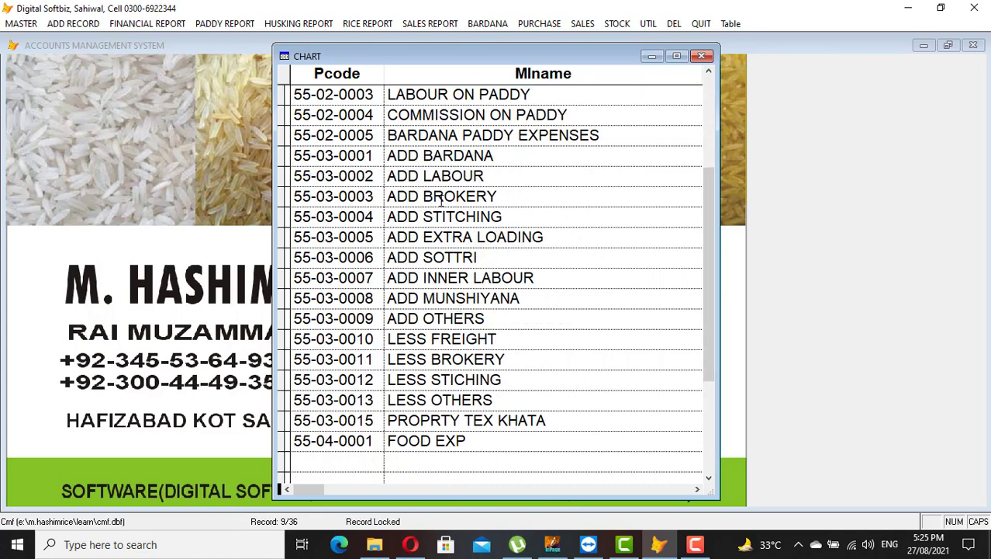
scroll(447, 204, up, 3)
scroll(453, 217, up, 1)
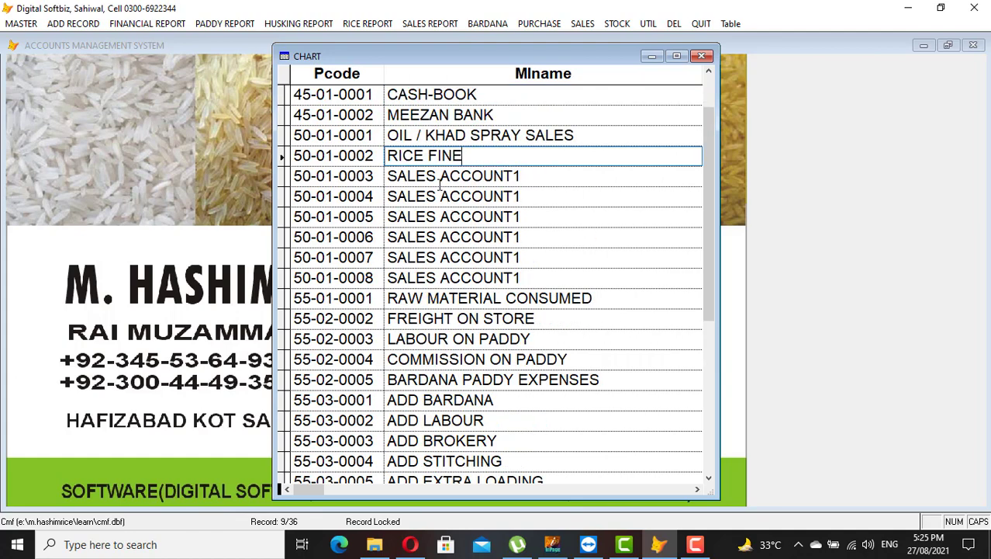
key(Escape)
click(667, 465)
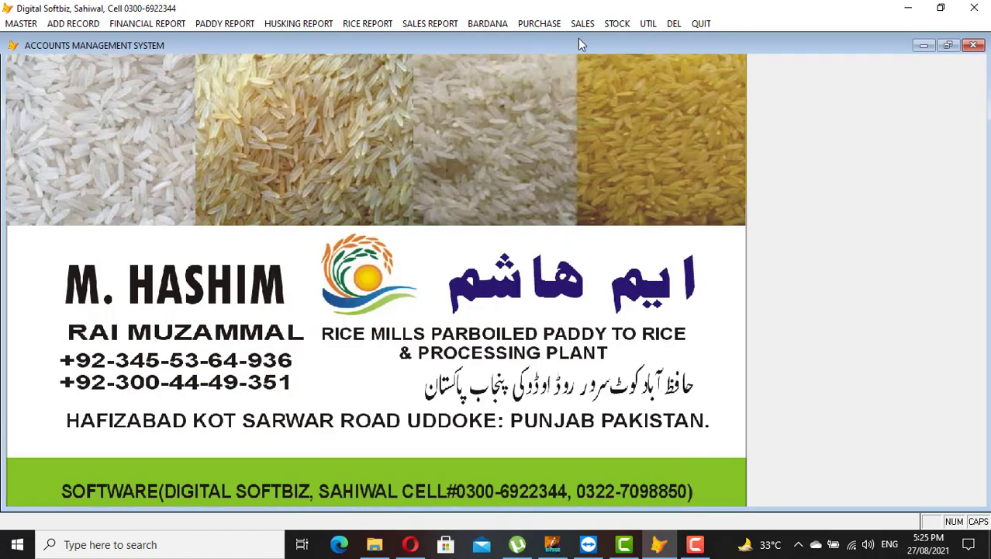
- Run the first utility routine and acknowledge its notice
click(648, 24)
click(660, 50)
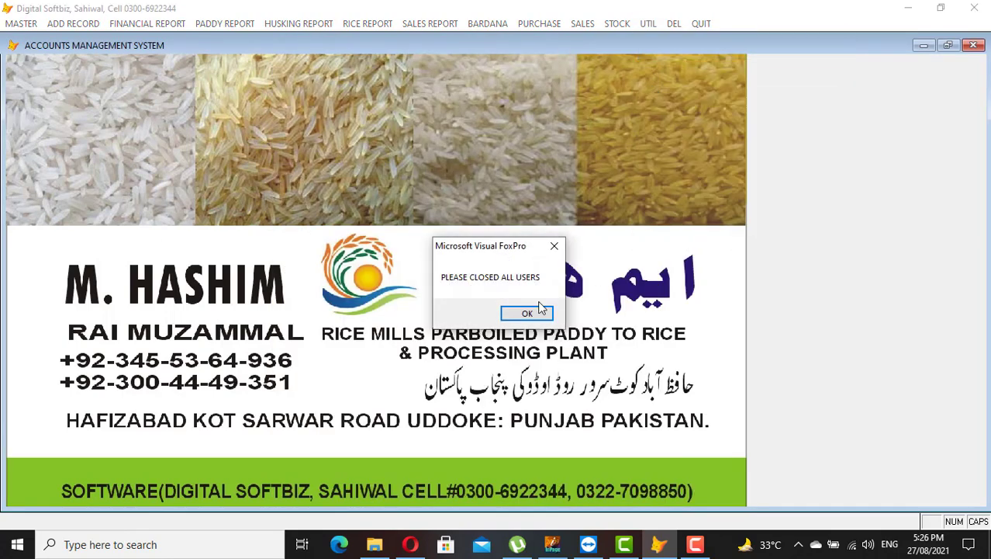
click(528, 313)
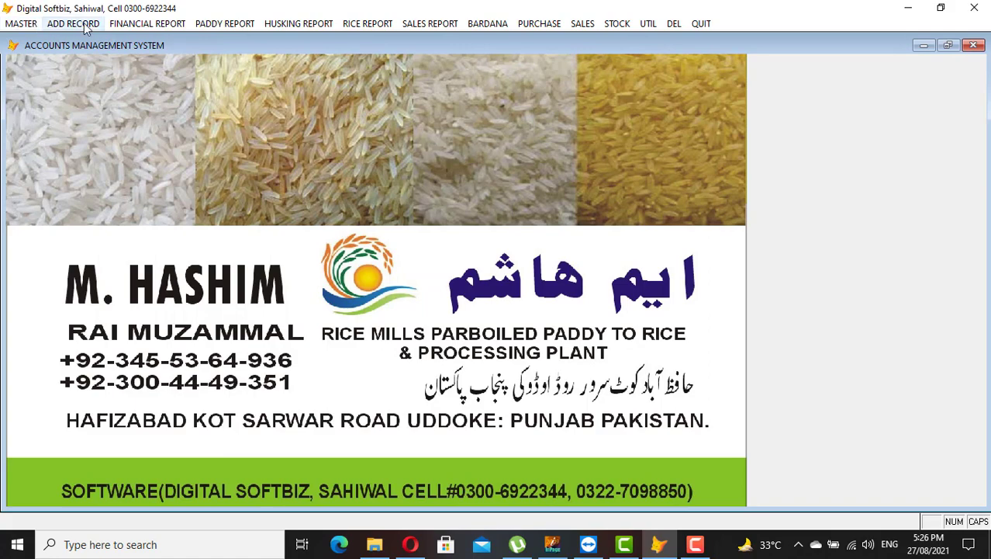
- Preview the ledger of supplier ALI COMM SHOP LAHORE for 01/01/2021 to 31/12/2022 on screen
click(117, 24)
click(26, 28)
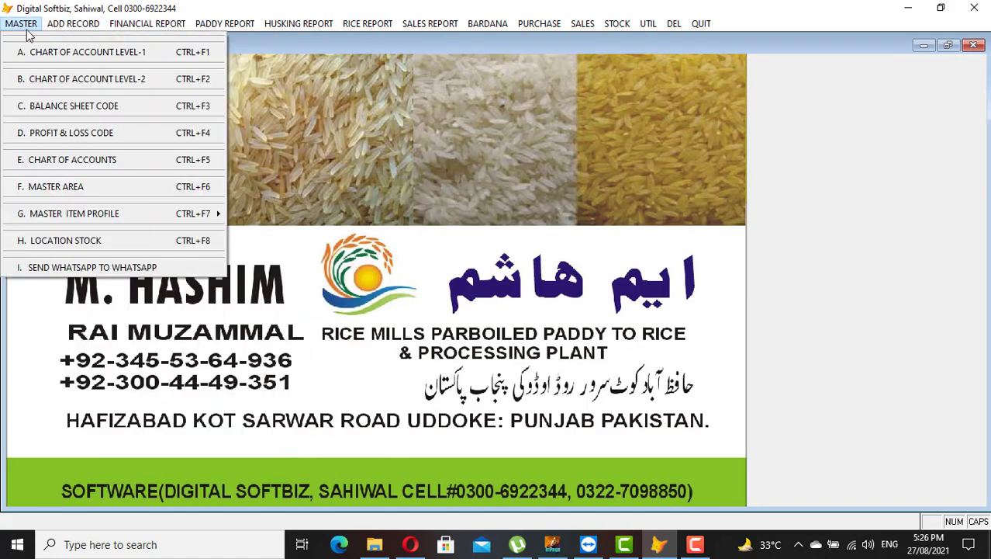
mouse_move(160, 26)
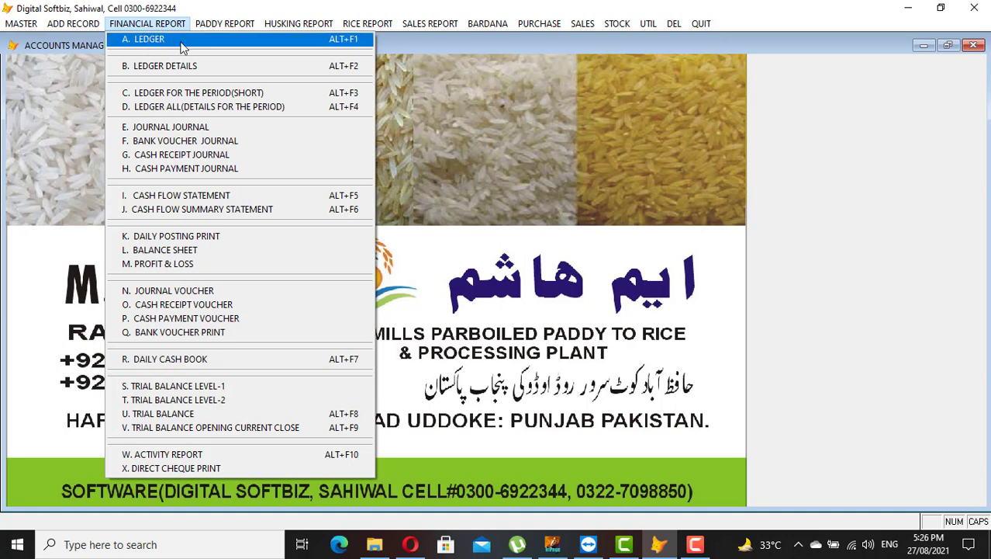
click(180, 43)
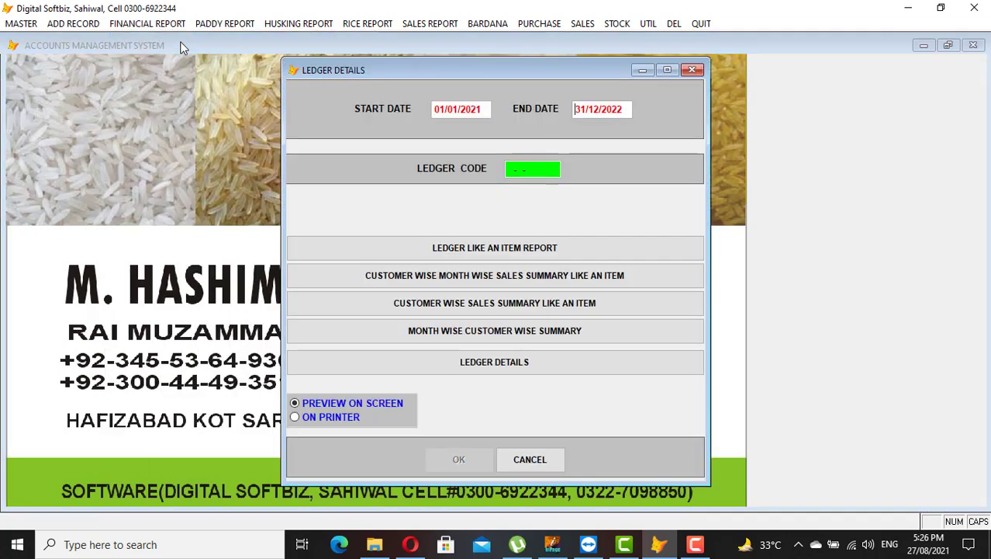
key(Return)
text(ALI)
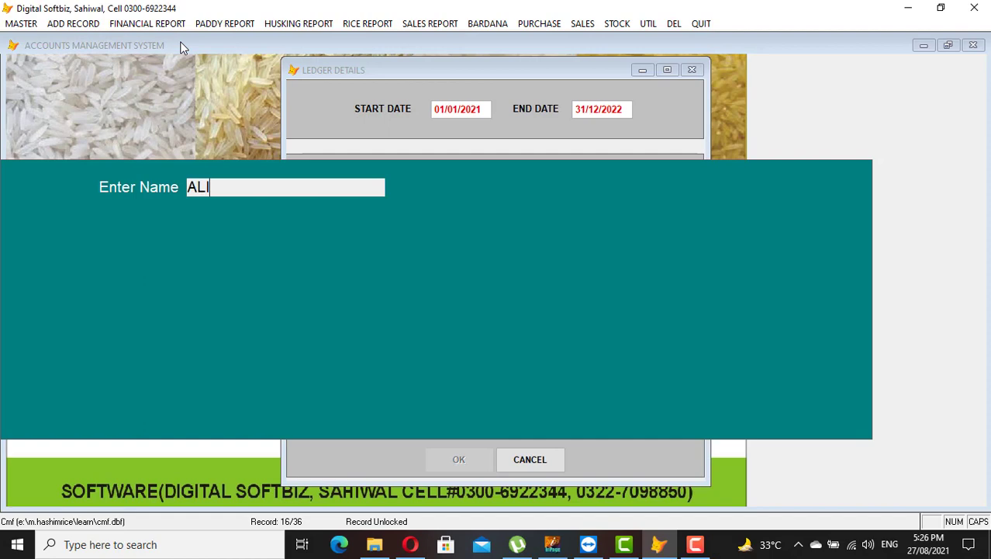
key(Return)
key(Return)
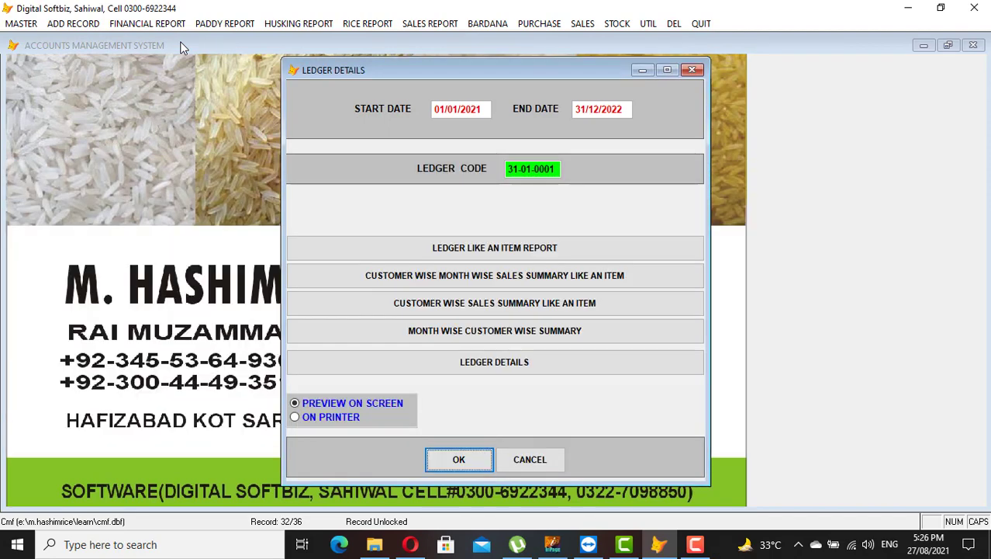
key(Return)
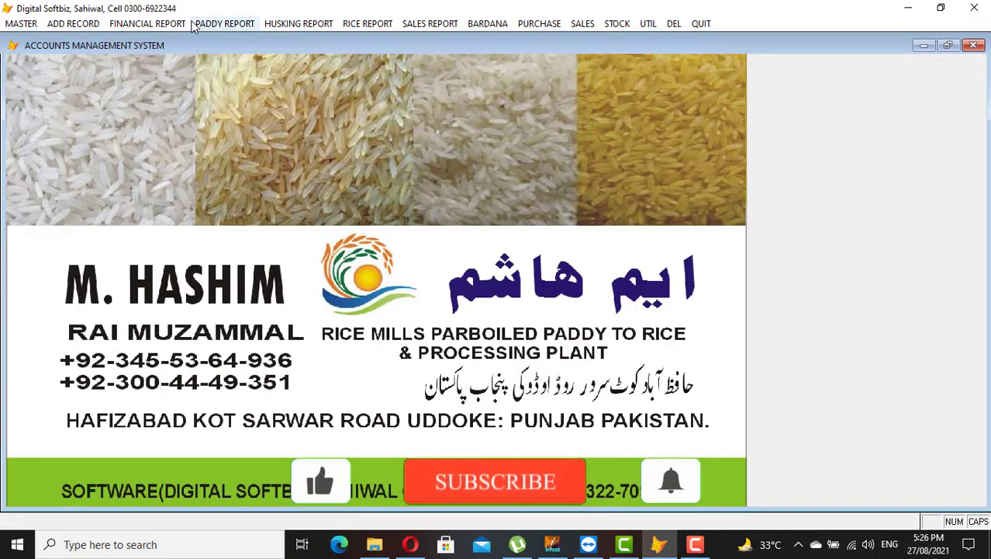
- Preview the ledger of the customer in the Receivable Accounts group for 01/01/2021 to 31/12/2022, and close it
click(148, 24)
click(193, 45)
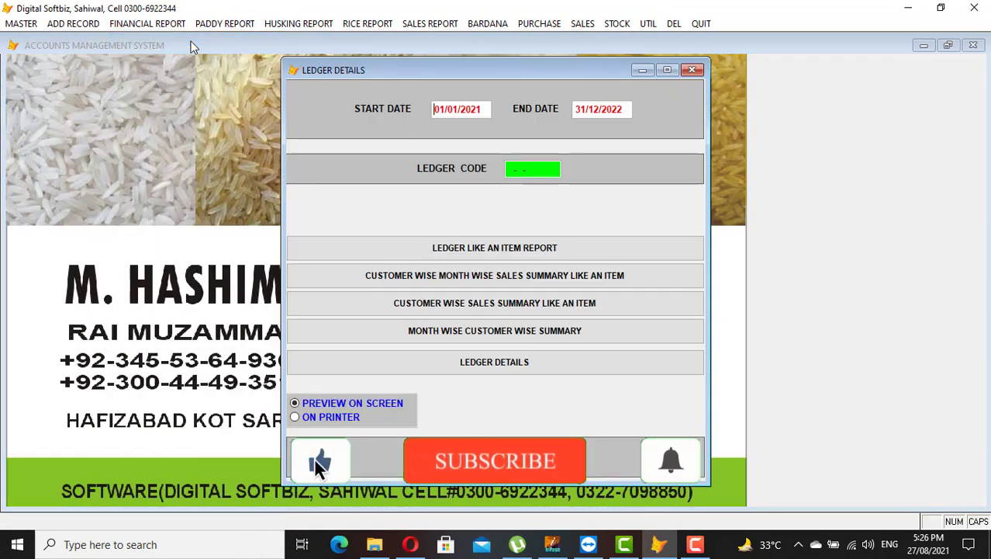
key(Return)
text(NUM)
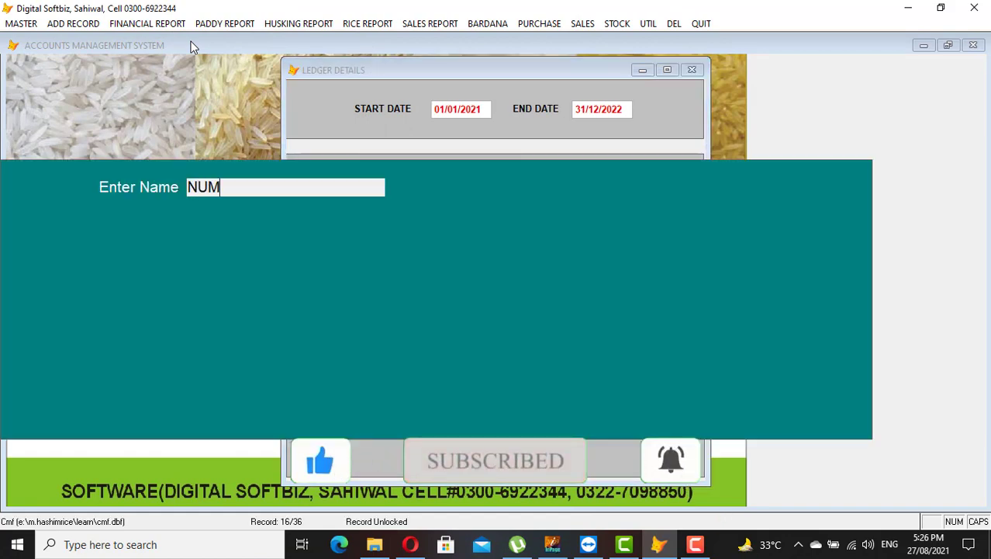
key(Return)
key(Return)
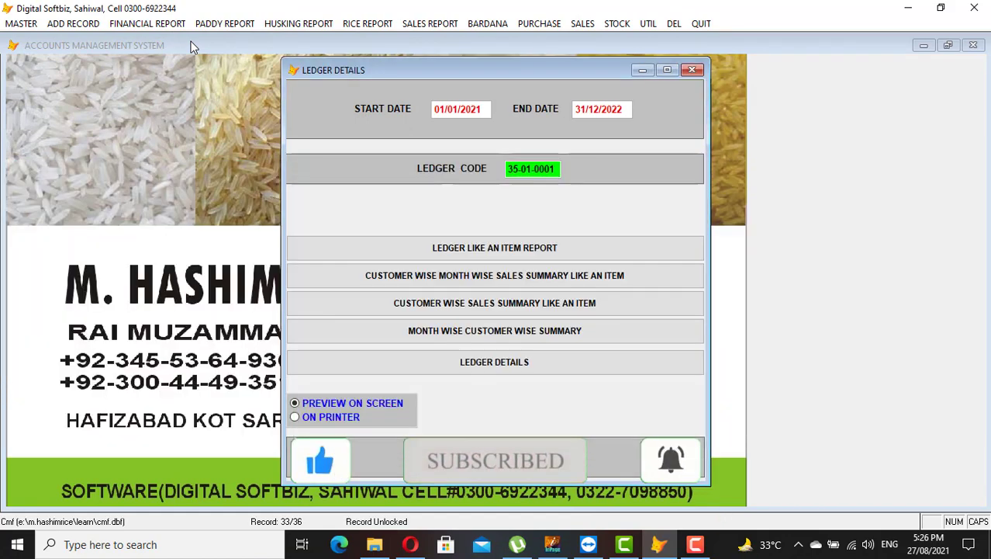
key(Return)
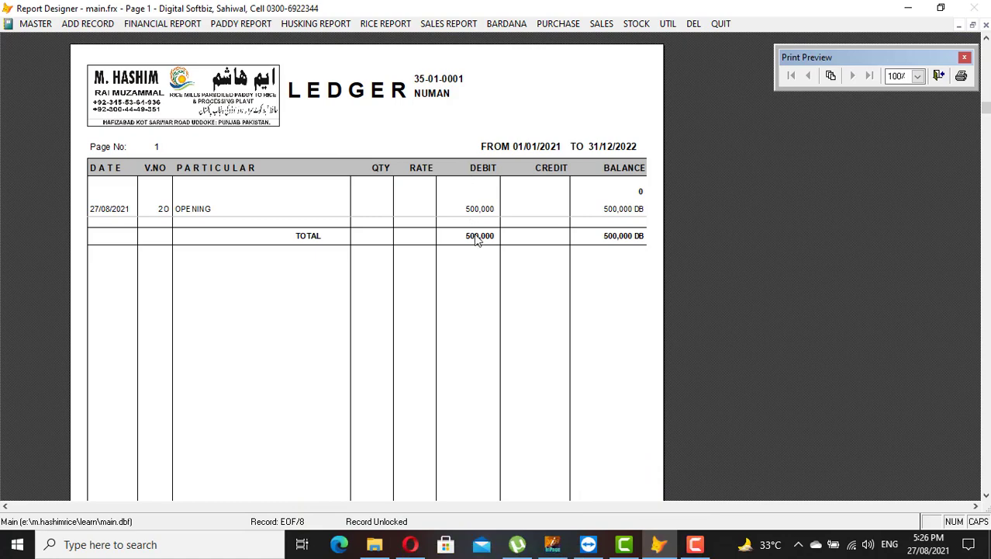
key(Escape)
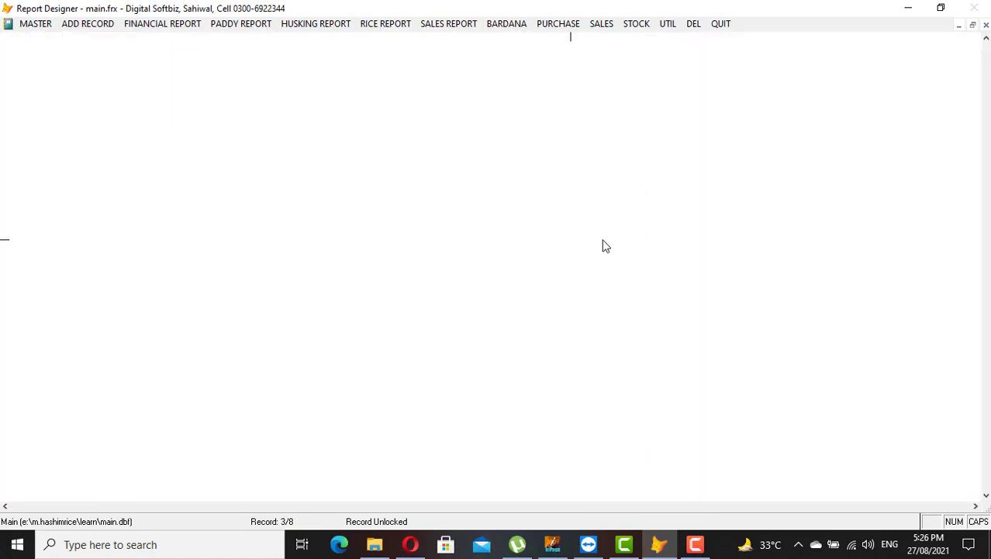
- Preview the MEEZAN BANK ledger for 01/01/2021 to 31/12/2022, and close the report
click(147, 23)
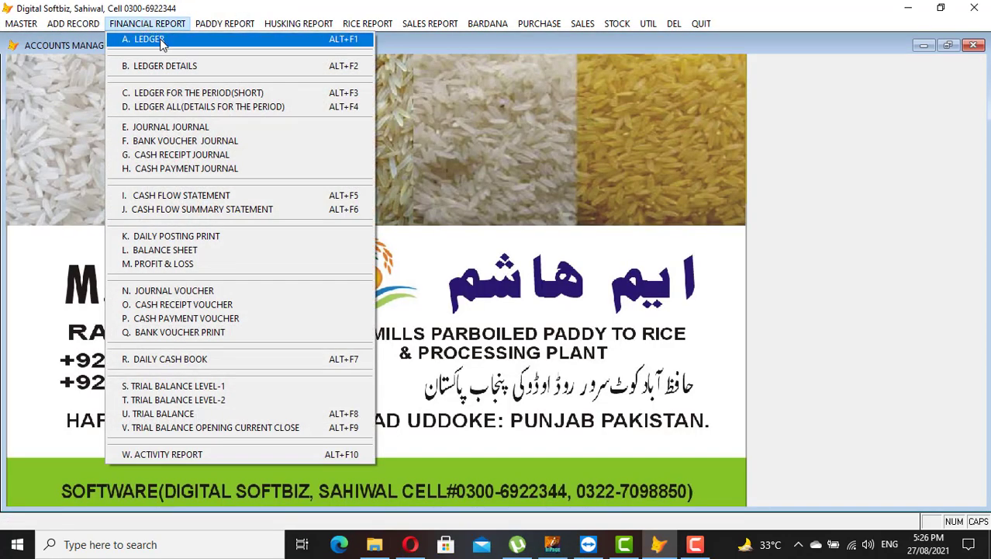
click(171, 42)
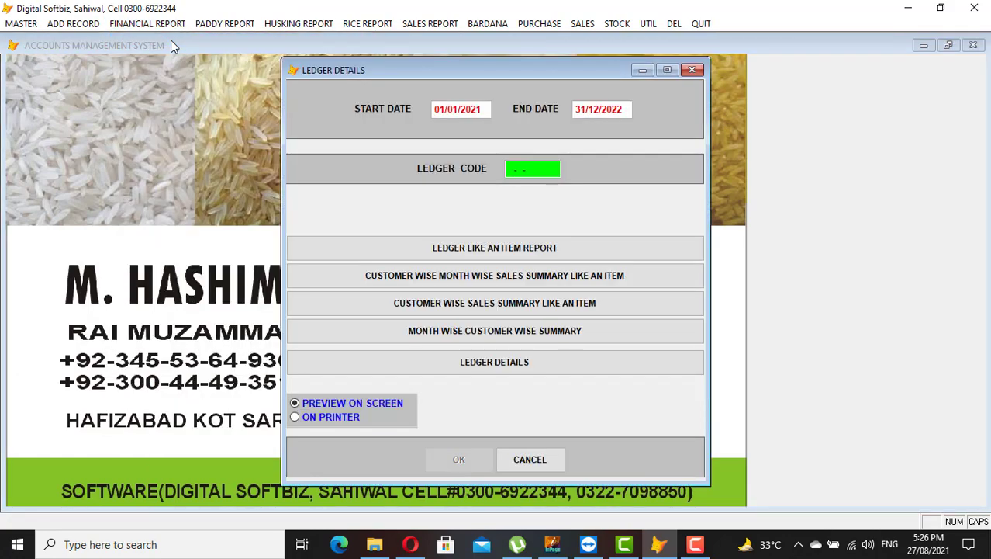
key(Return)
text(MEE)
key(Return)
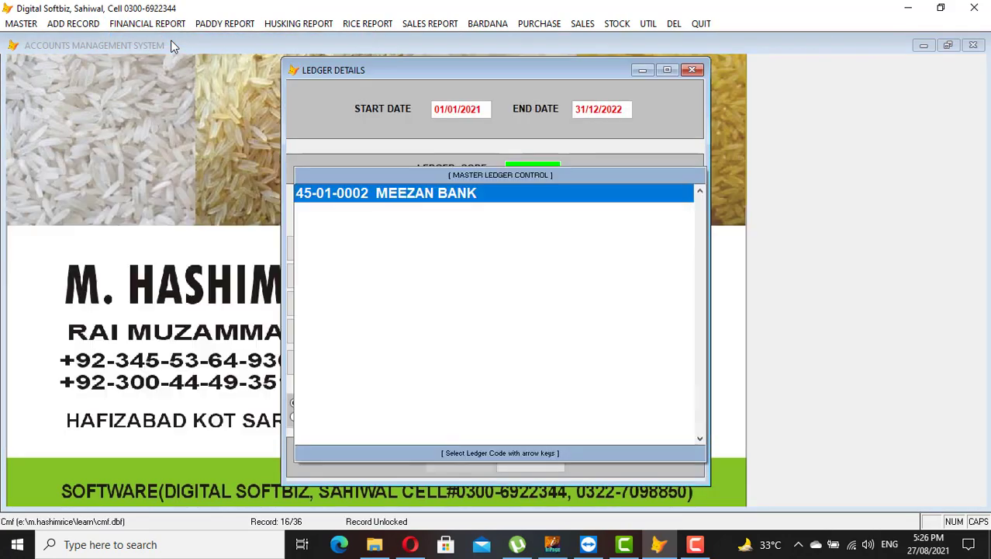
key(Return)
key(Return)
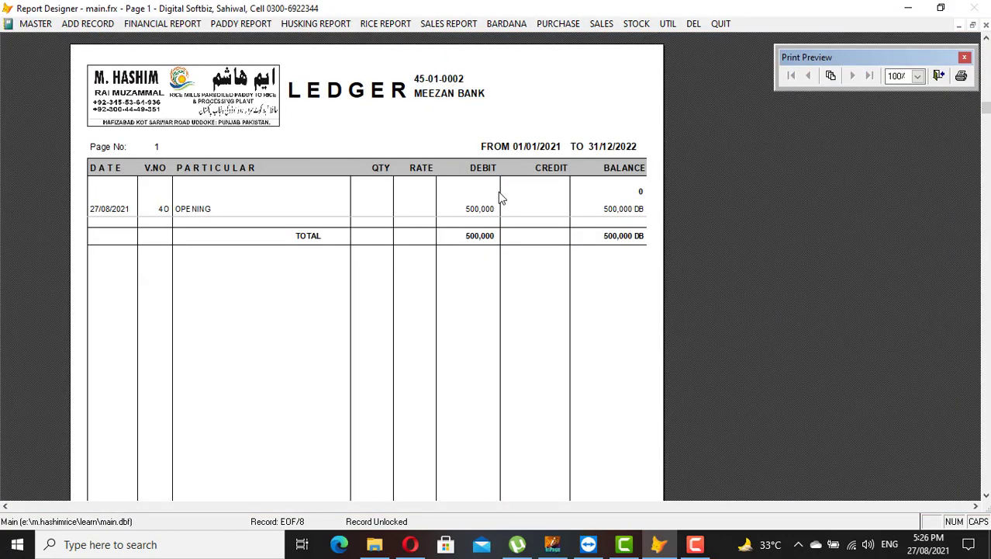
key(Escape)
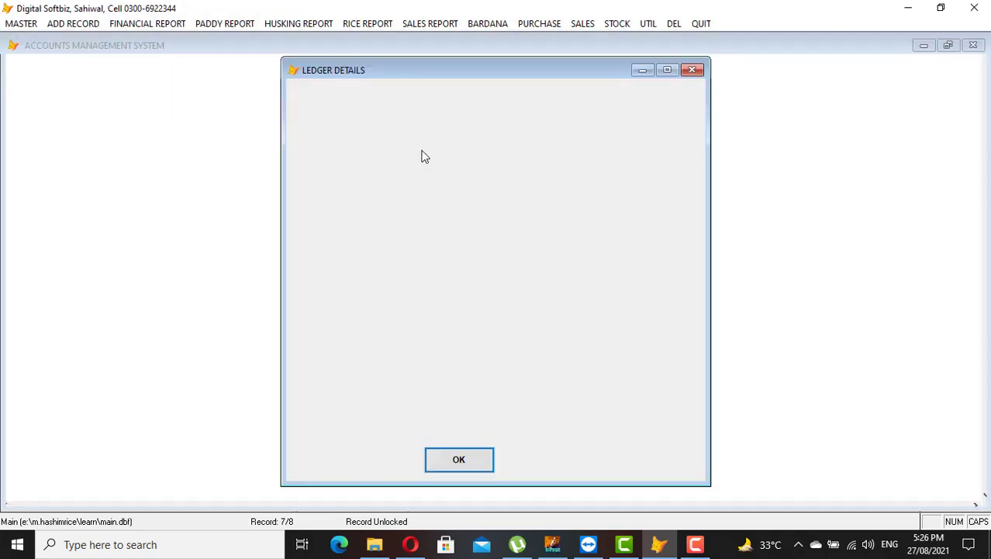
key(Escape)
- Preview the trial balance for 01/01/2021 to 27/08/2021 across all ledgers, and enlarge the report window
click(161, 24)
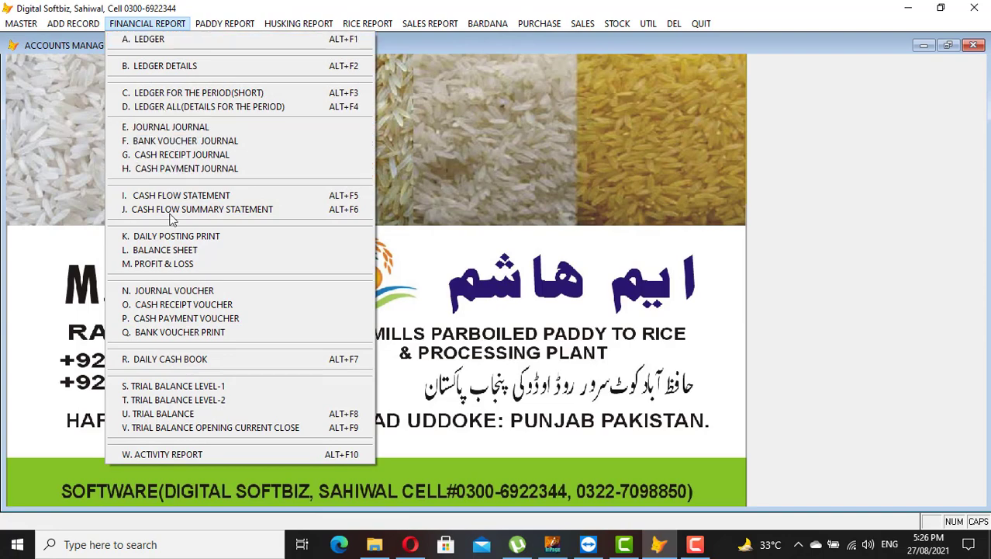
click(160, 414)
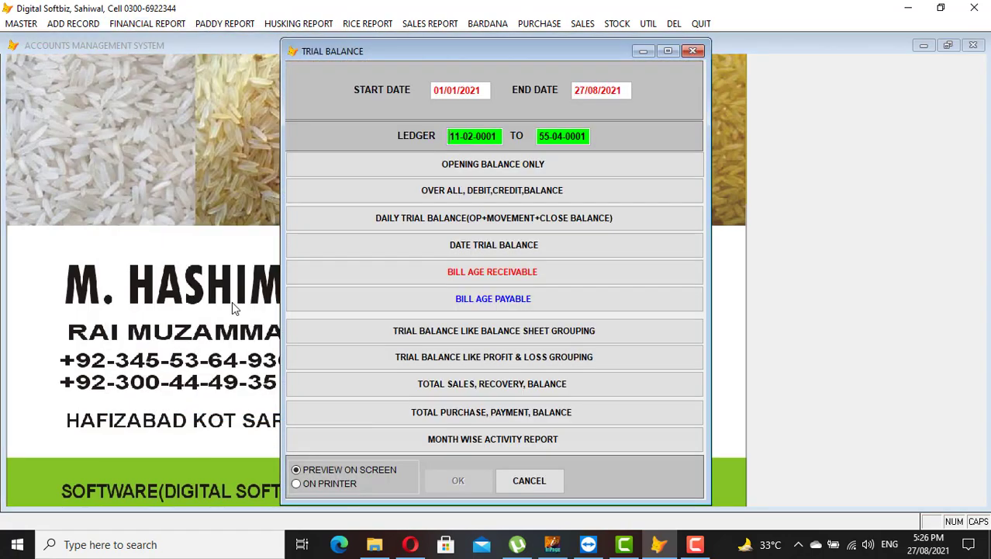
key(Return)
key(Return)
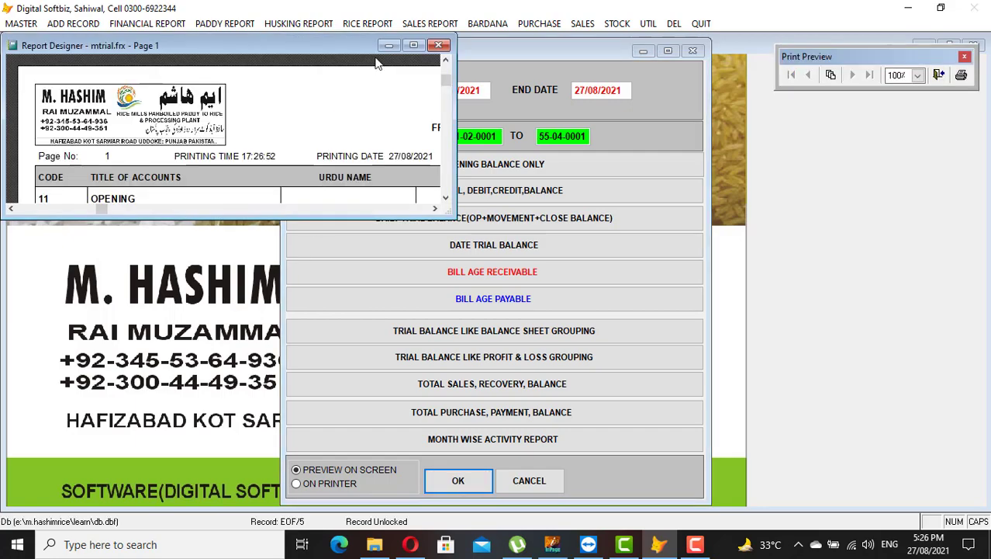
click(414, 45)
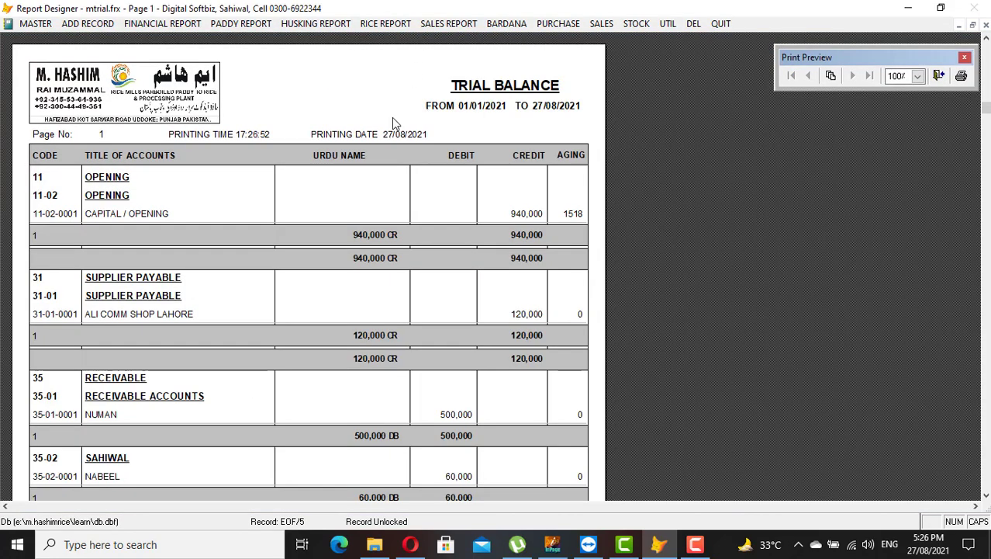
- Examine the trial balance's opening, supplier, receivable and bank entries down to the total, and close the report
scroll(391, 117, down, 1)
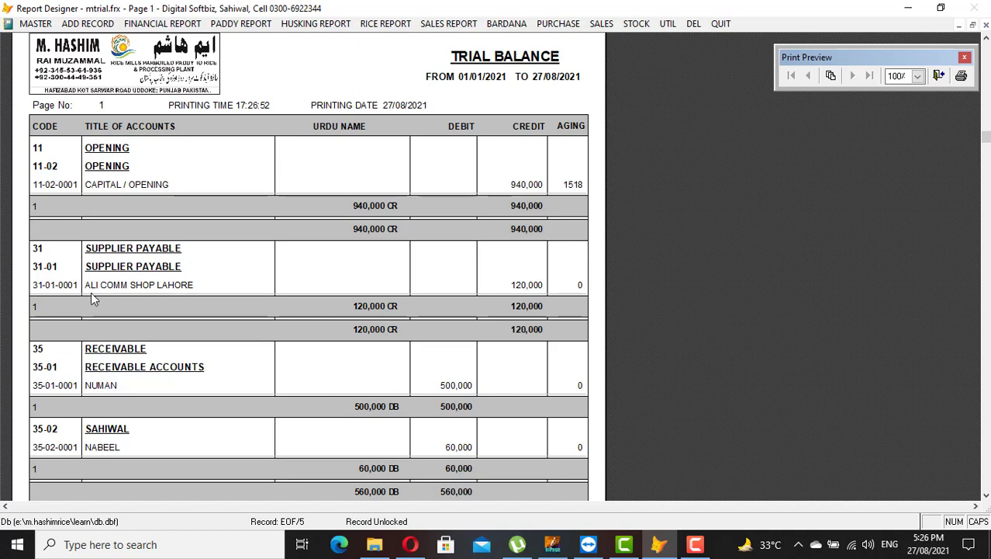
scroll(547, 291, down, 2)
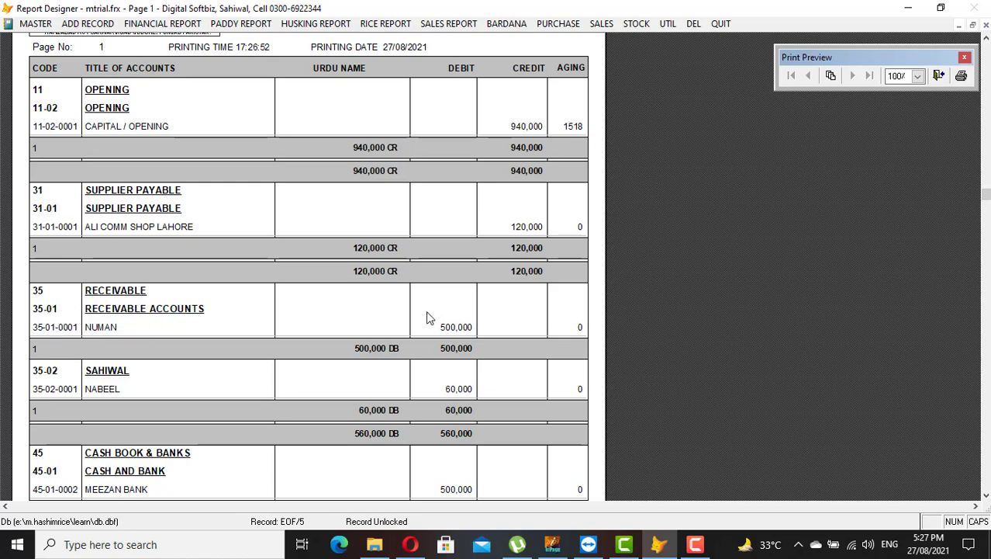
scroll(457, 334, down, 1)
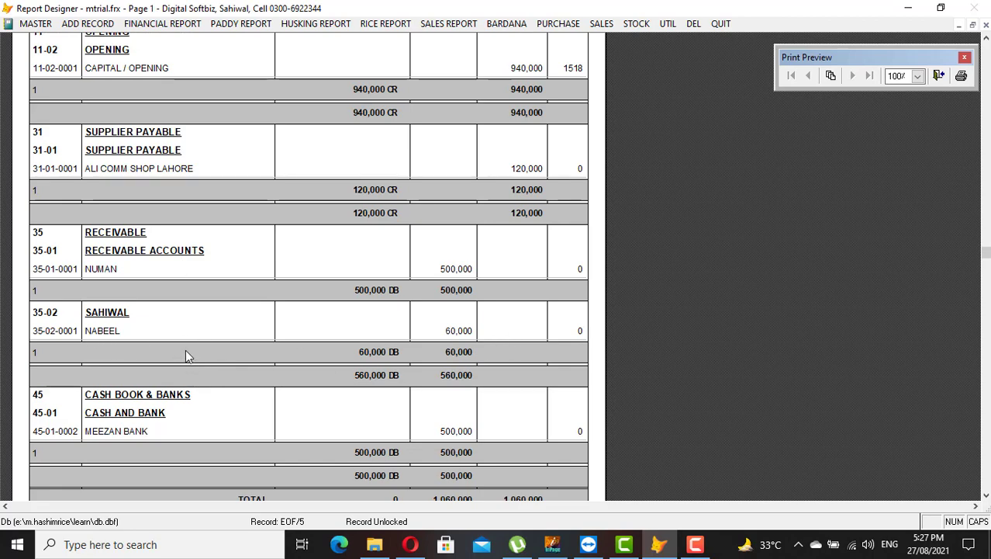
scroll(186, 353, down, 1)
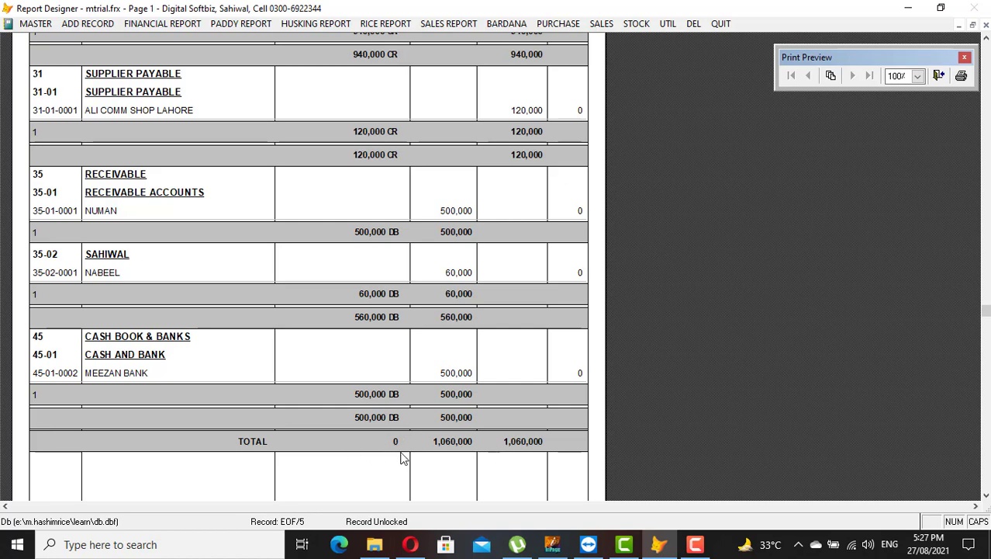
key(Escape)
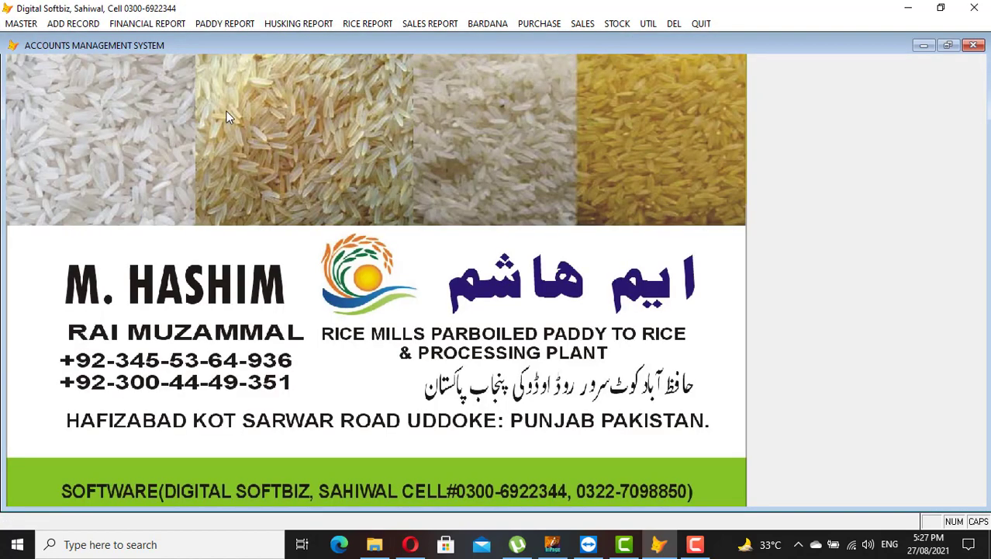
- Start a cash receipt voucher dated 27/08/2021 and choose the customer from the Receivable Accounts group as the credit account
click(73, 24)
mouse_move(19, 31)
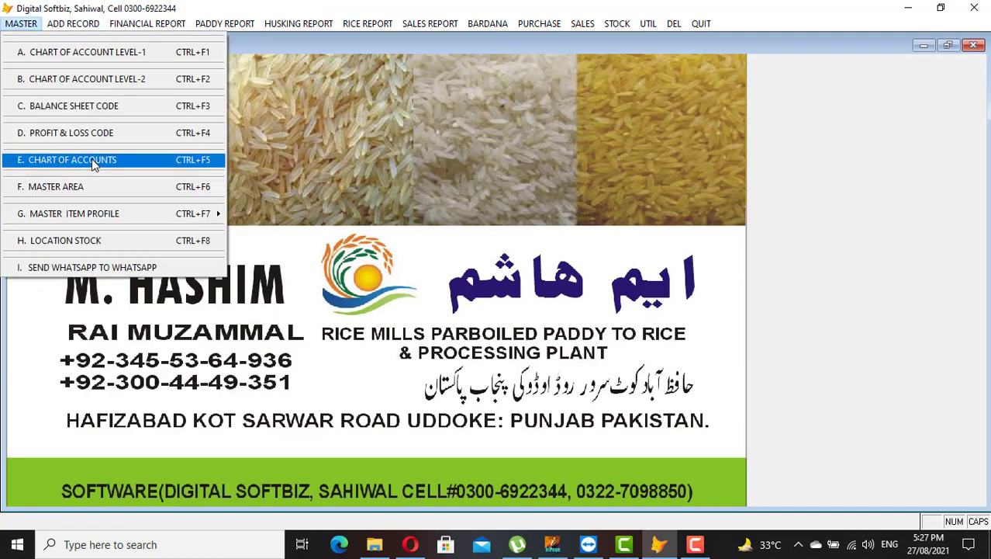
mouse_move(75, 25)
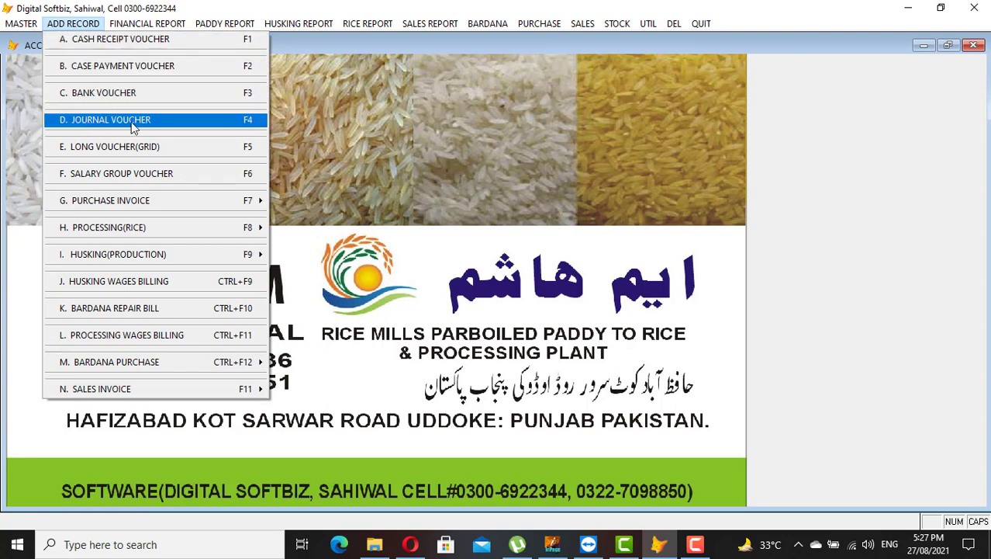
click(129, 45)
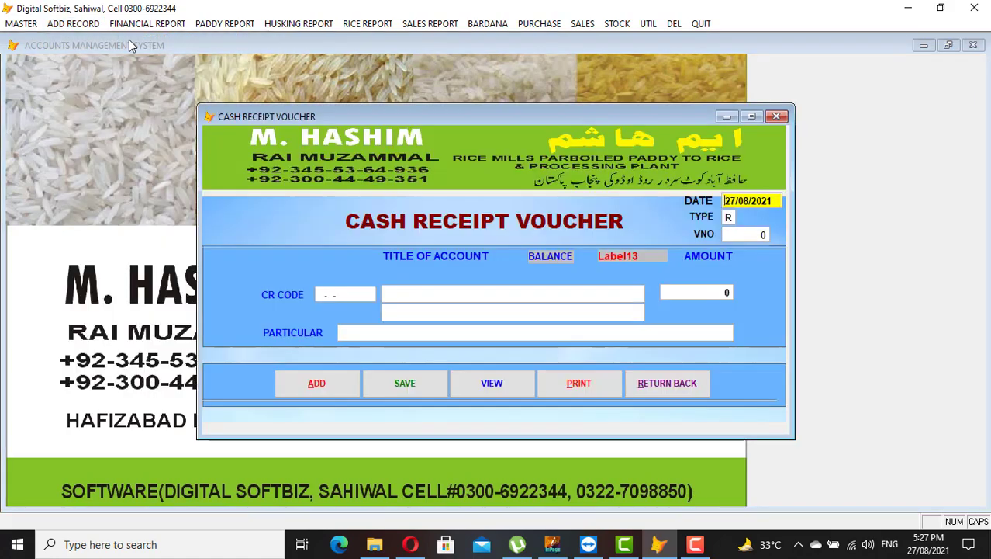
key(Return)
key(Return)
key(Return)
key(Return)
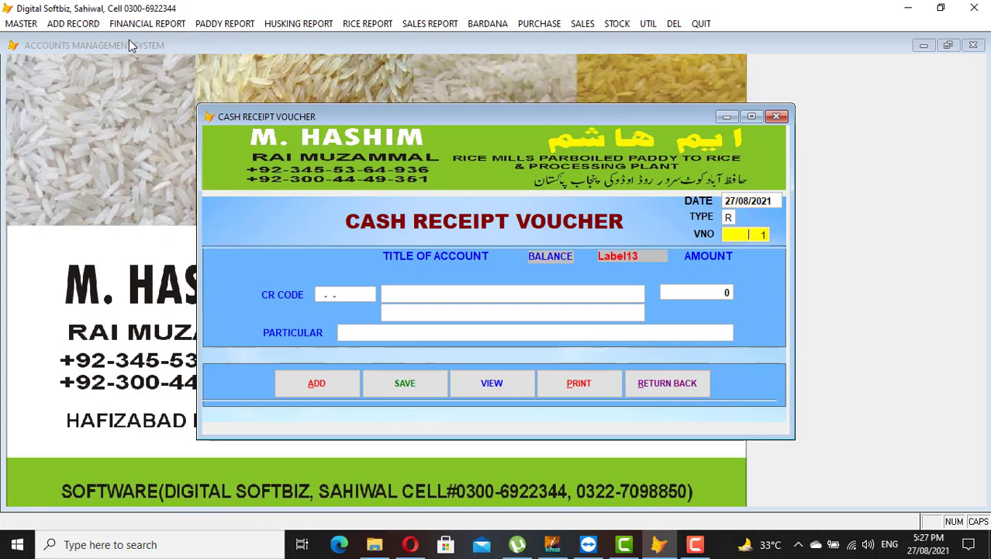
text(NUM)
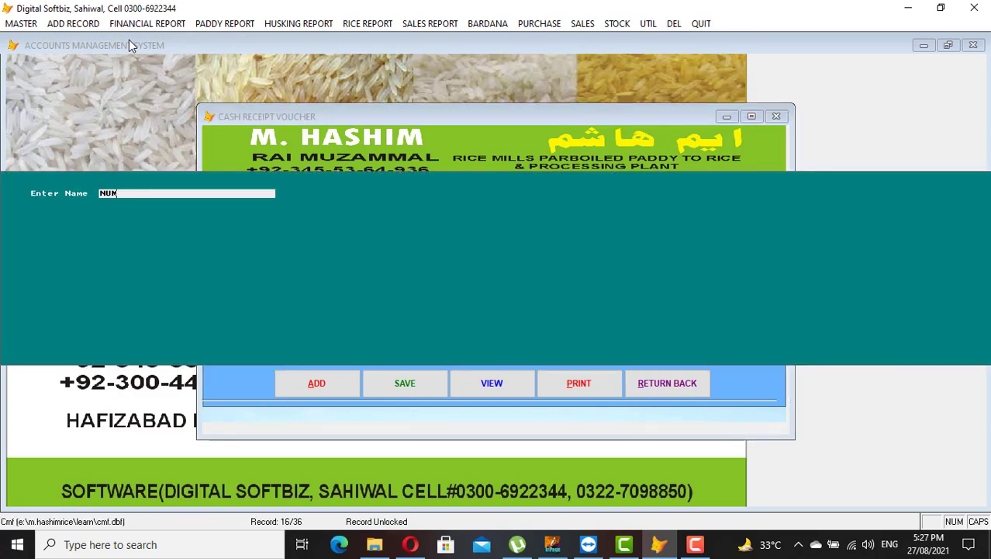
key(Return)
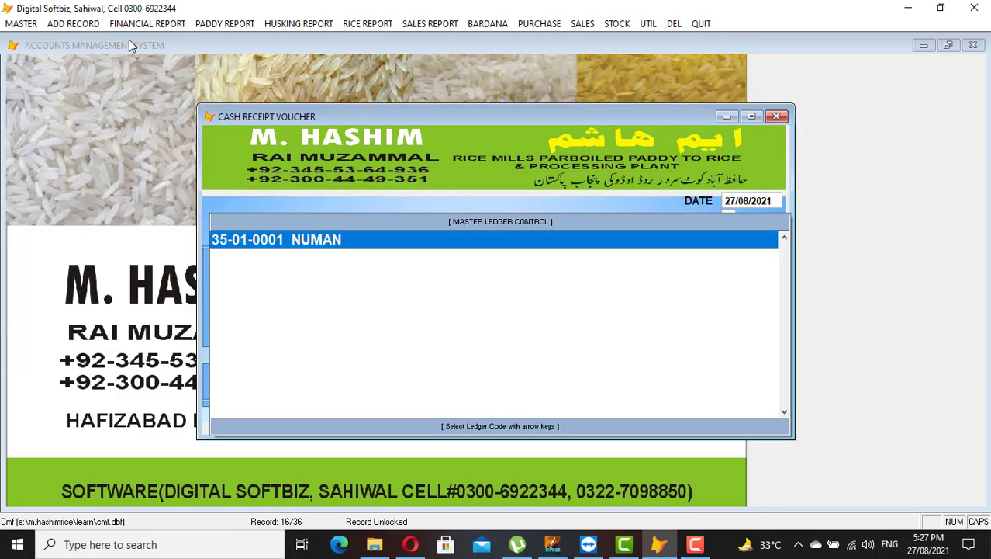
key(Return)
key(Return)
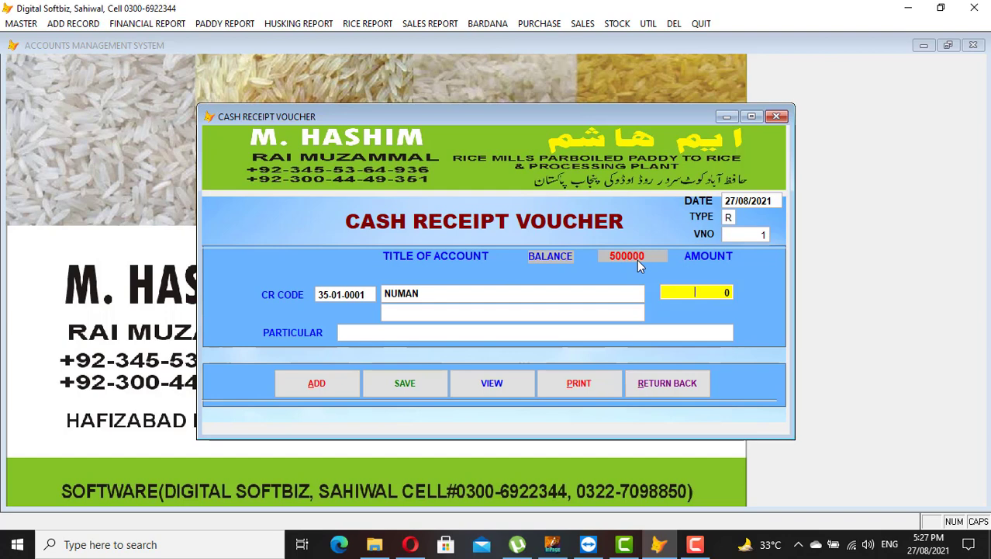
- Enter an amount of 100,000 with the particular CASH on the receipt voucher, and save it
text(100,000 0)
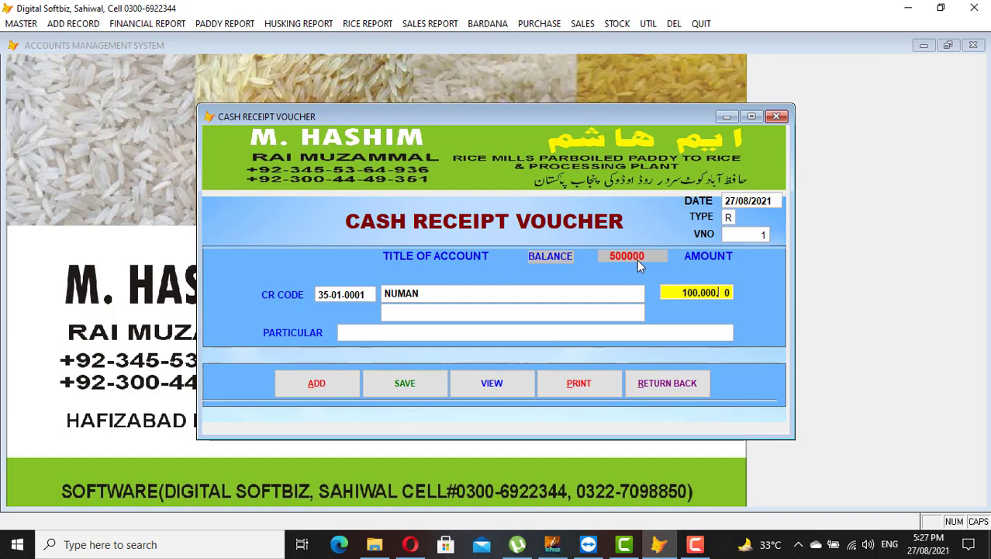
key(Return)
text(CASH)
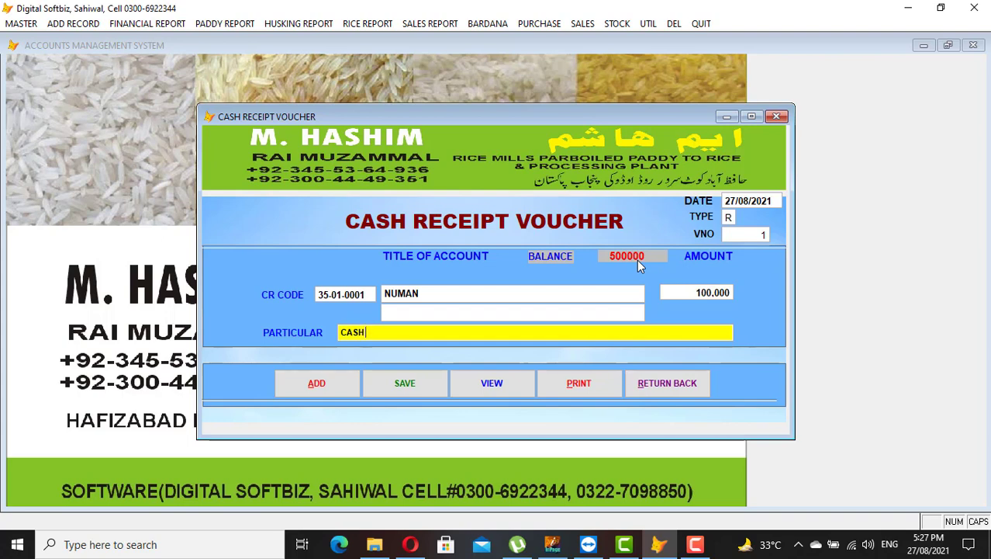
key(Return)
key(Return)
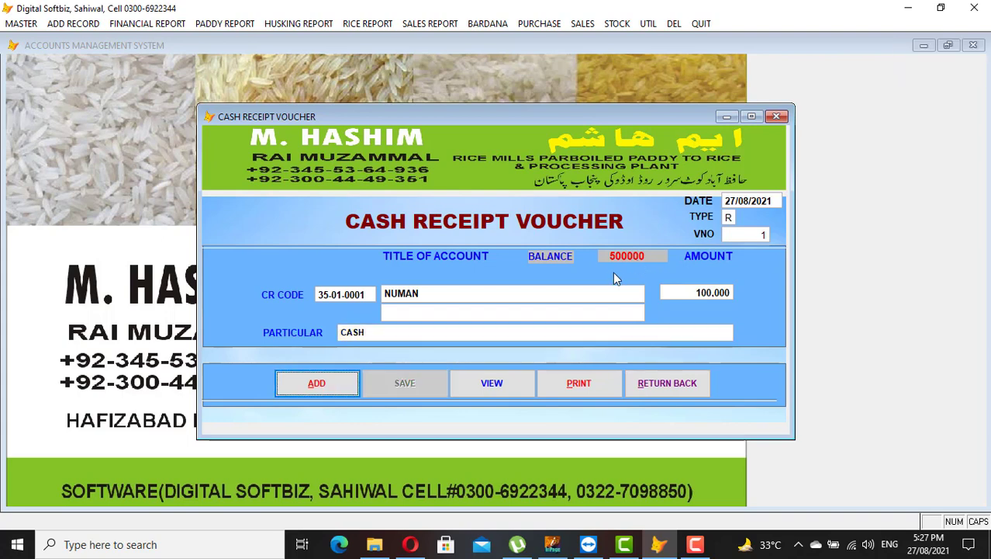
- Close the receipt voucher and preview the receivable customer's ledger for 01/01/2021 to 31/12/2022
click(677, 389)
click(132, 25)
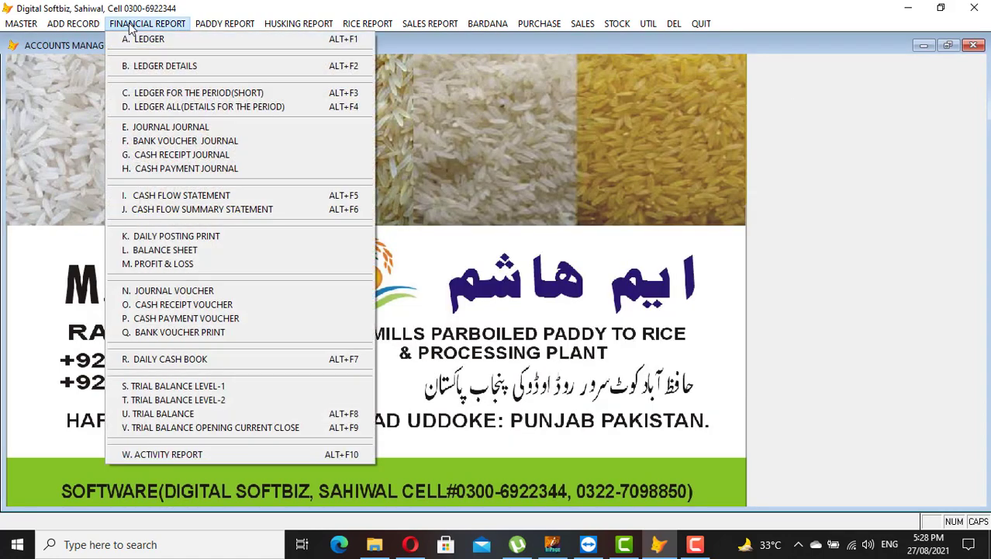
click(133, 39)
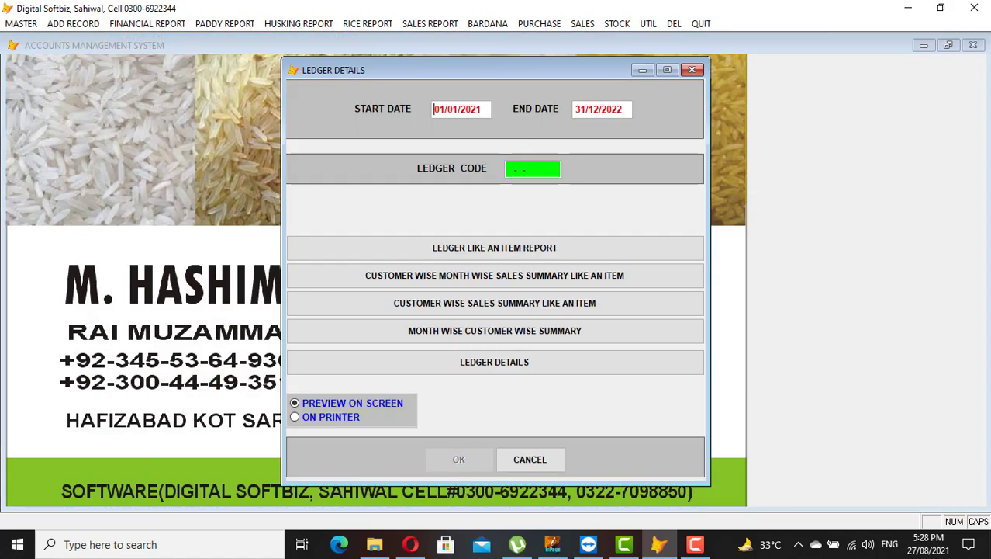
key(Return)
text(NUM)
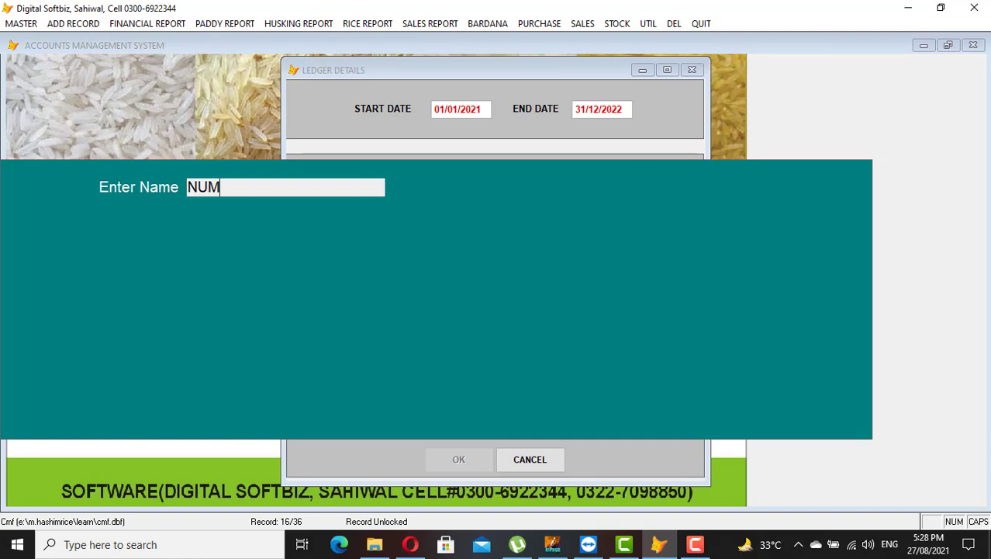
key(Return)
key(Return)
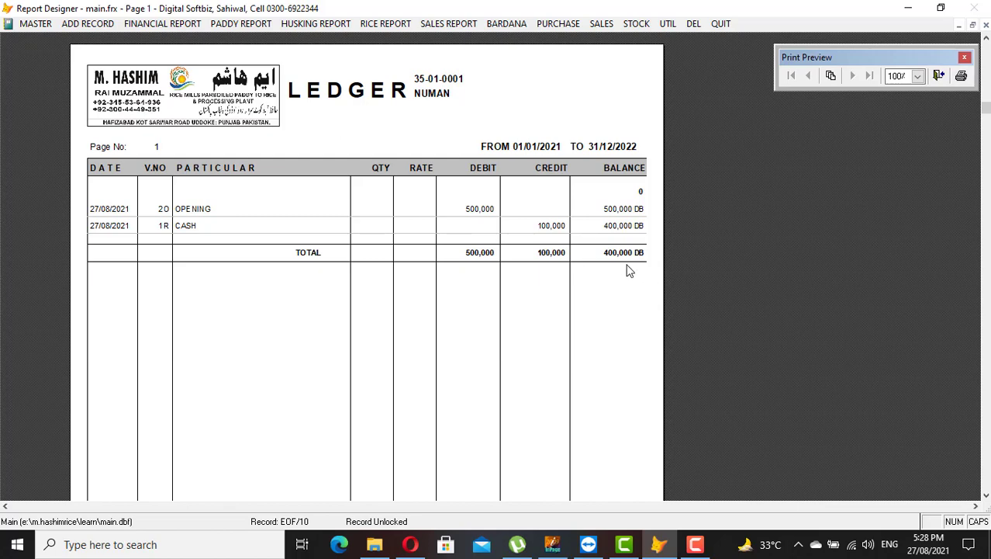
key(Escape)
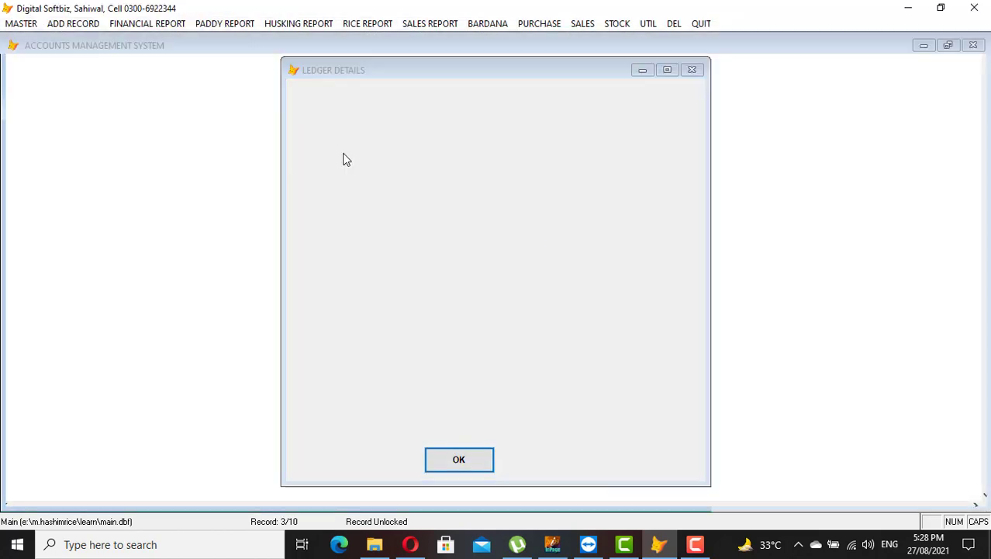
- Preview the daily cash book for 27/08/2021 to check the cash receipt, and close the report
click(160, 24)
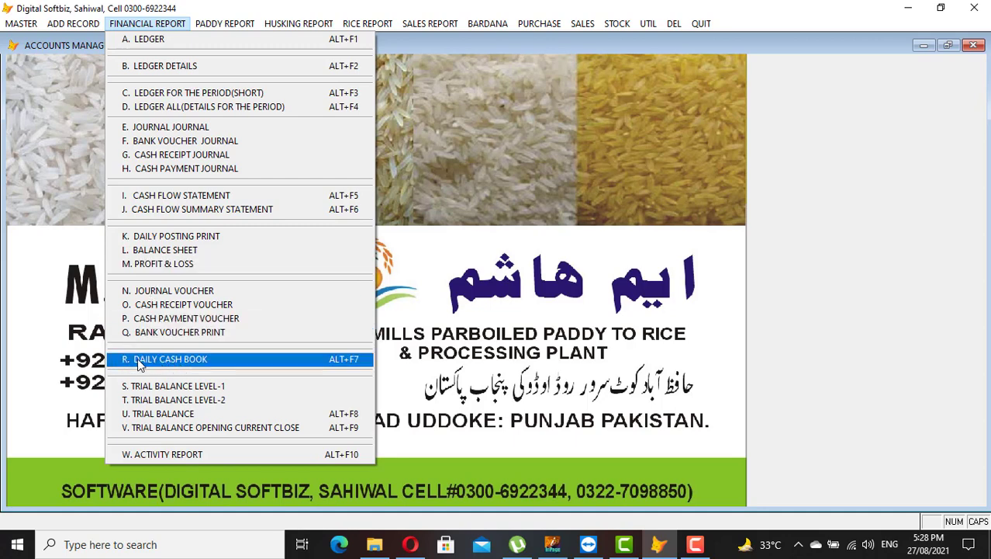
click(204, 362)
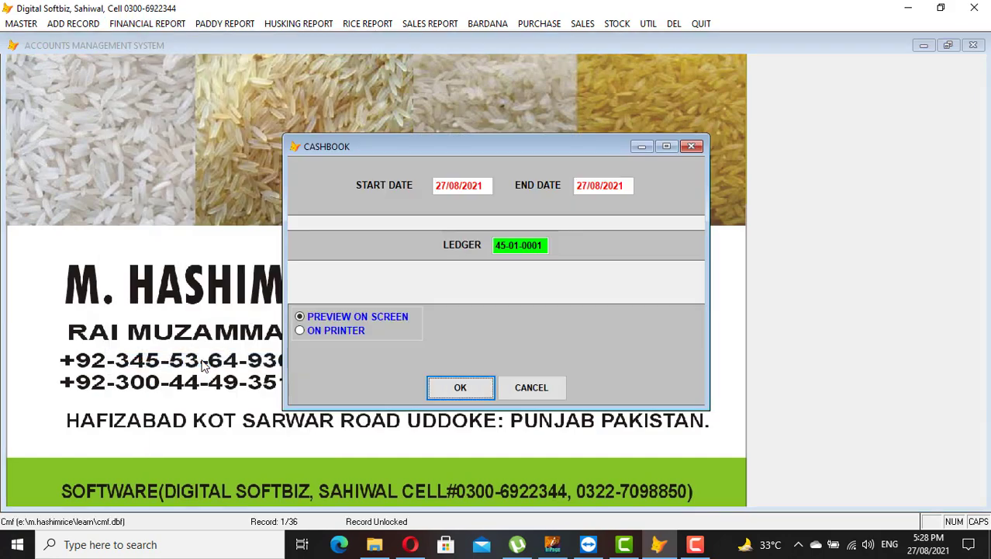
key(Return)
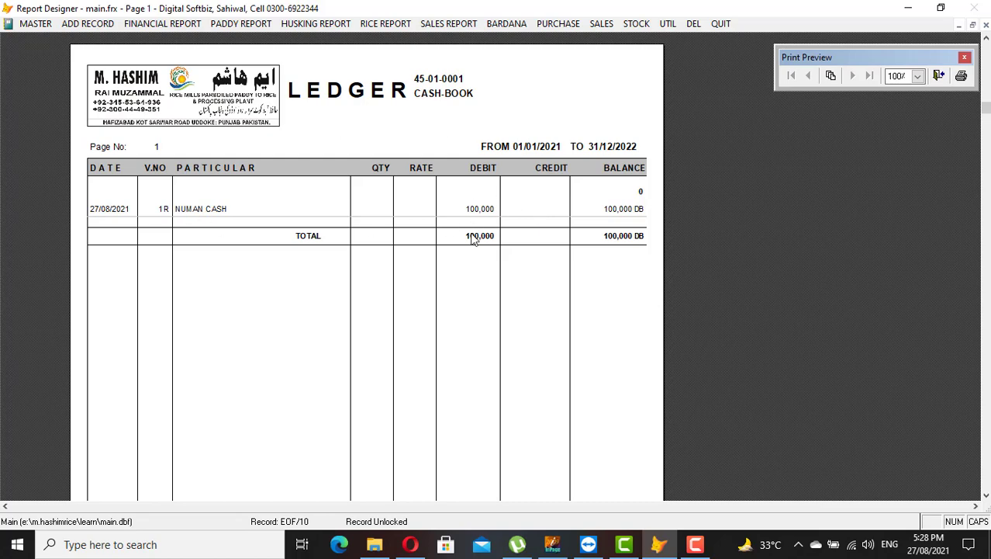
key(Escape)
key(Escape)
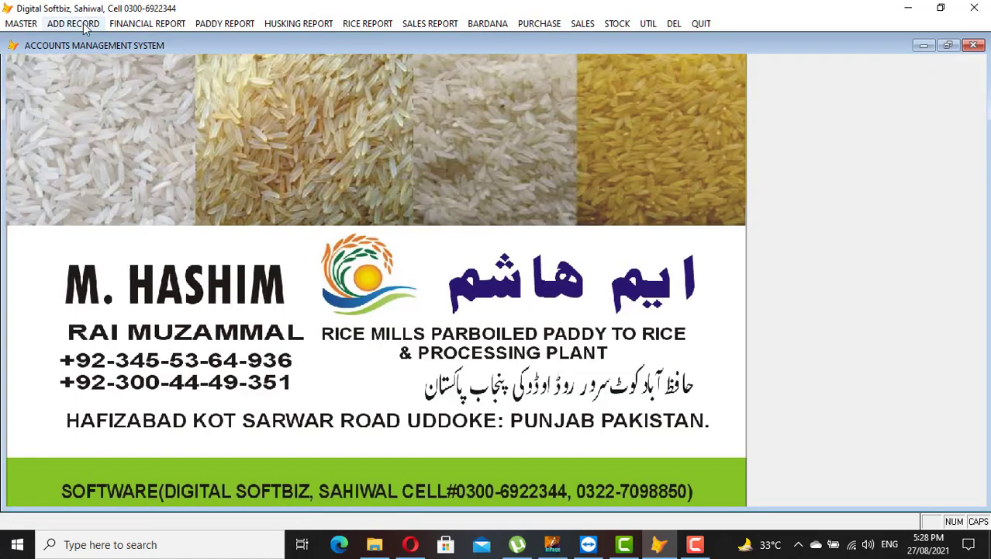
- Start a cash payment voucher dated 27/08/2021 and choose ALI COMM SHOP as the debit account
click(82, 24)
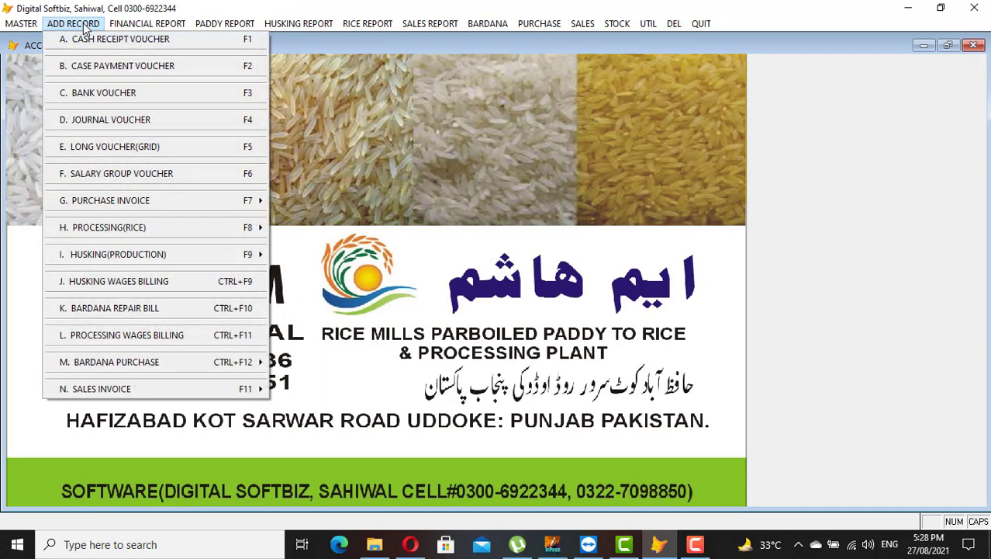
click(120, 68)
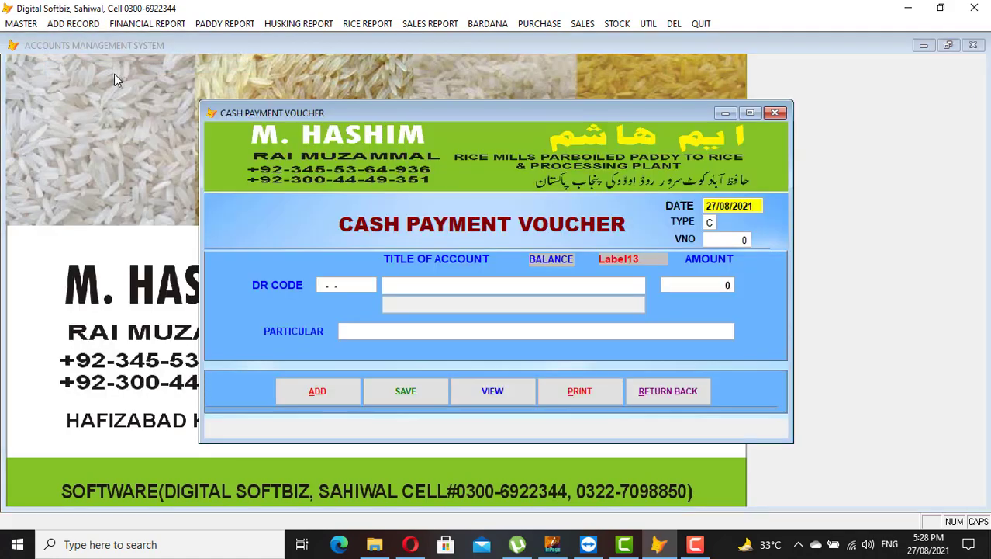
key(Return)
key(Return)
key(Return)
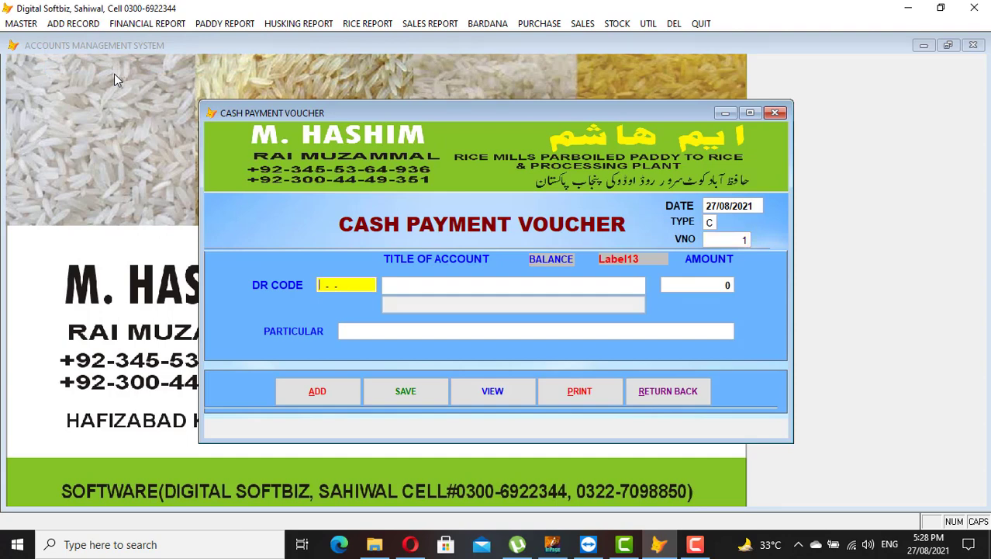
key(Return)
text(ALI)
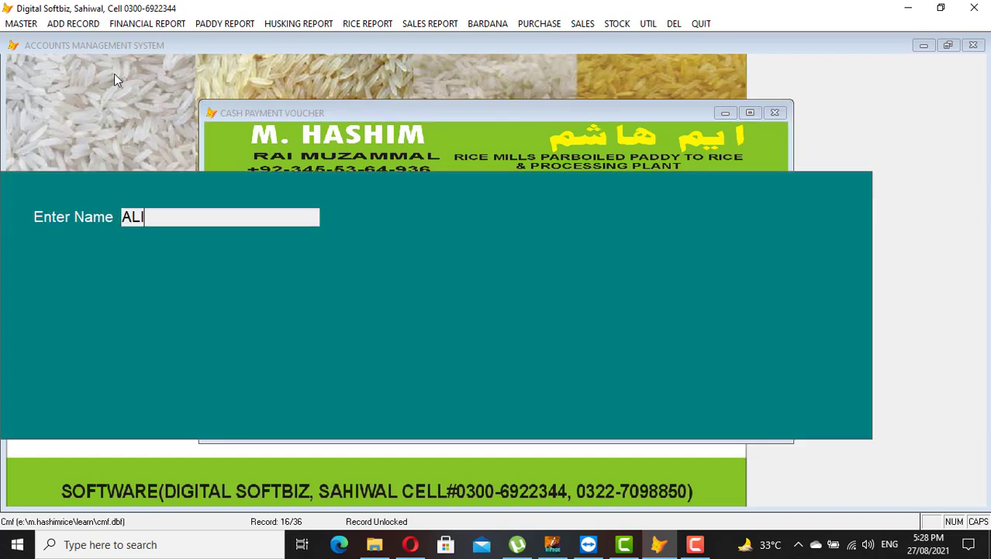
key(Return)
key(Return)
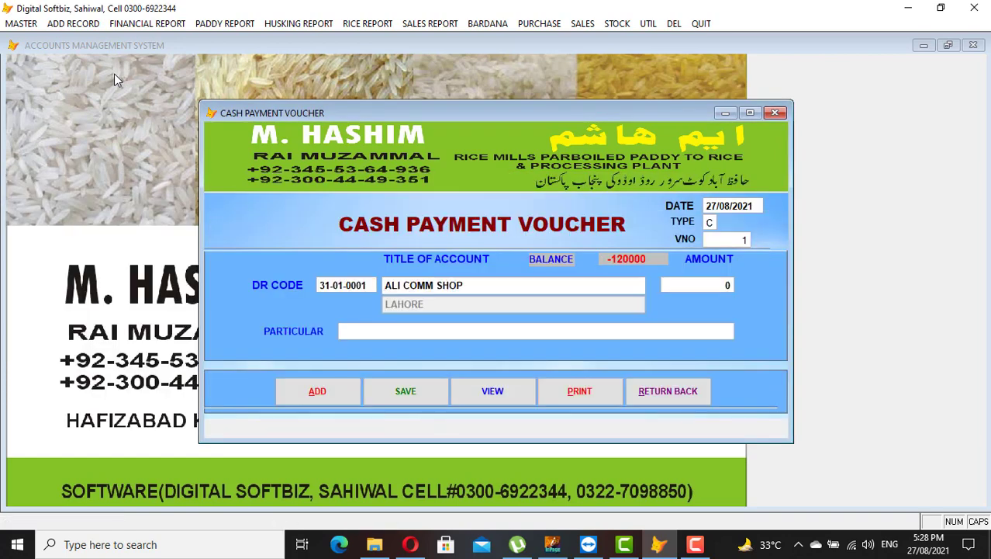
- Enter an amount of 50,000 with the particular CASH PAID on the payment voucher, save it and close the voucher
key(Return)
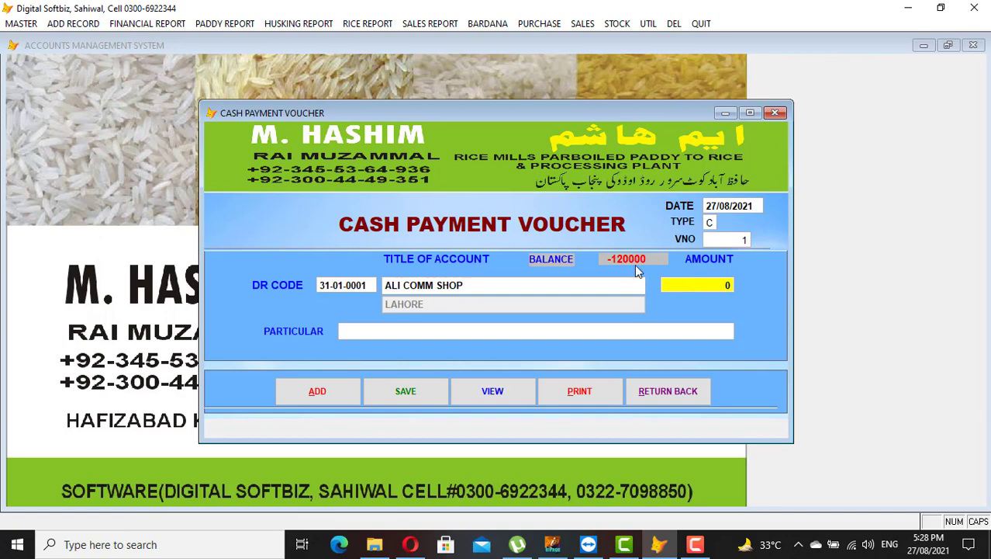
text(50,000)
key(Return)
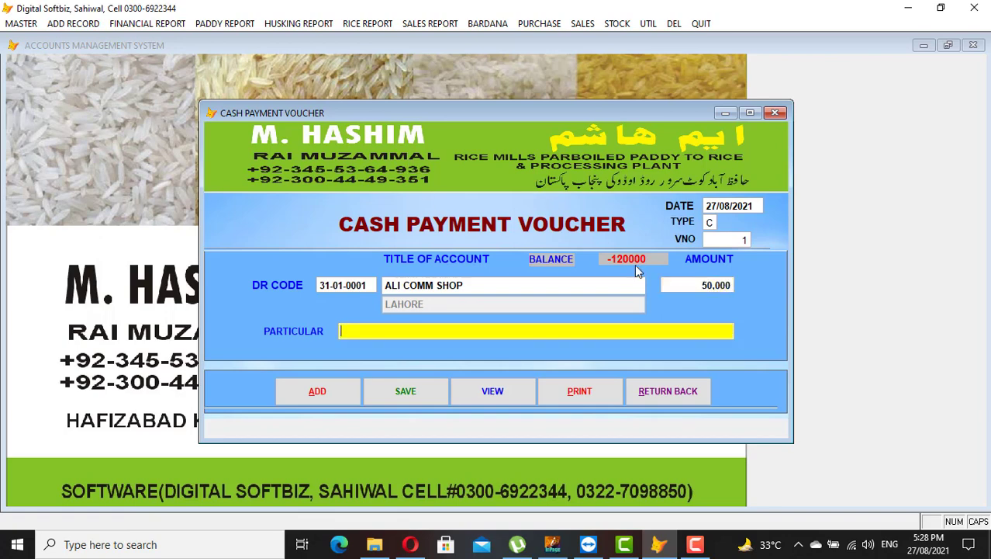
text(CASH PAID)
key(Return)
key(Return)
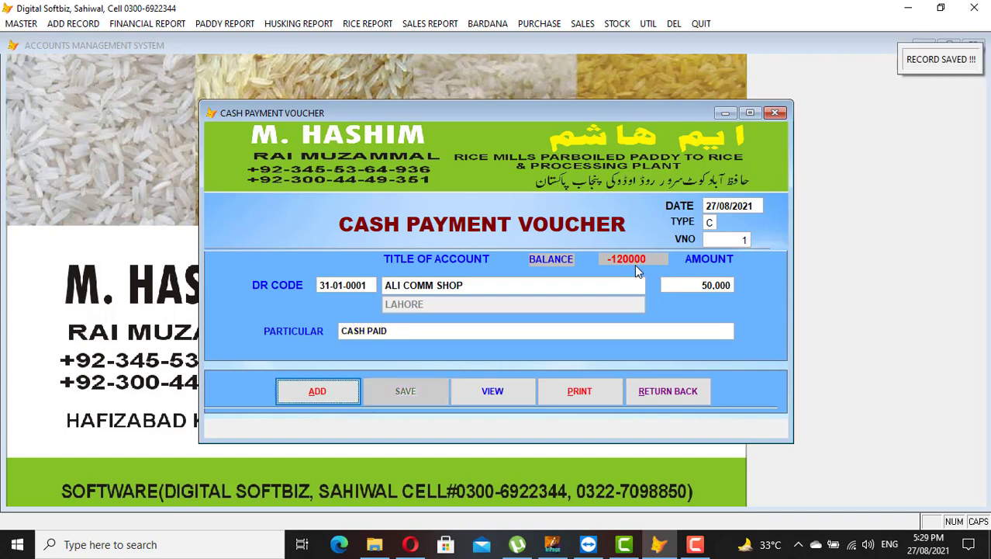
click(688, 392)
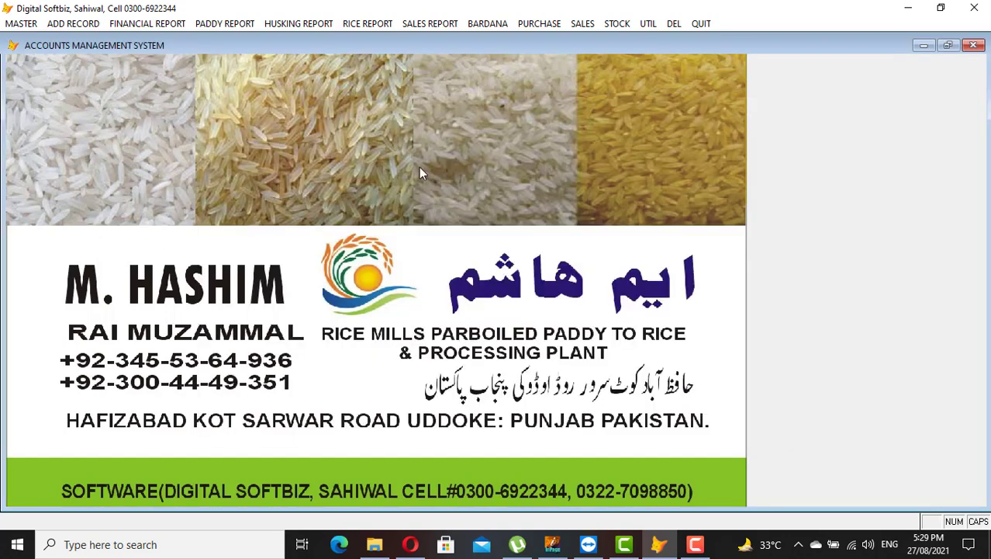
- Preview the ALI COMM SHOP ledger for 01/01/2021 to 31/12/2022, and close the report
click(153, 24)
click(160, 41)
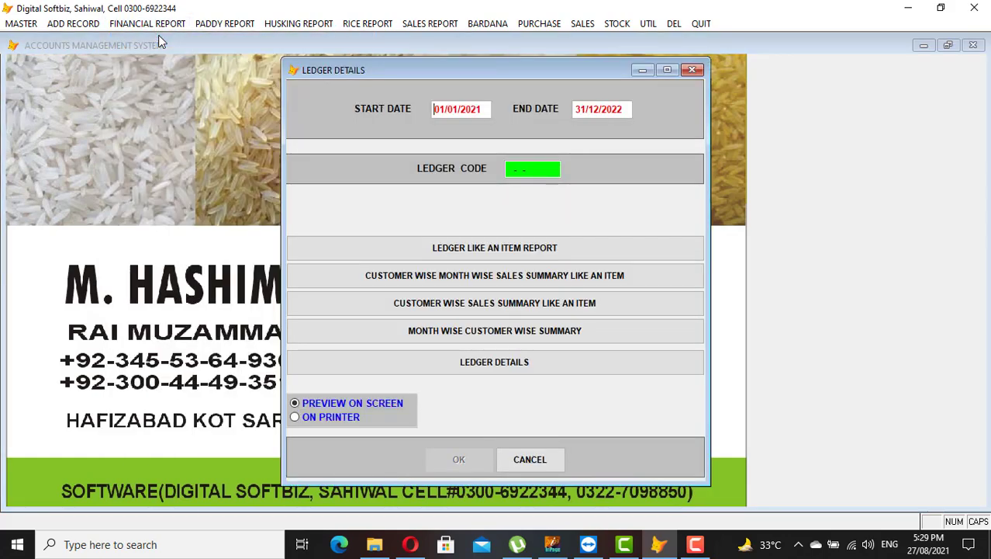
key(Return)
text(ALI)
key(Return)
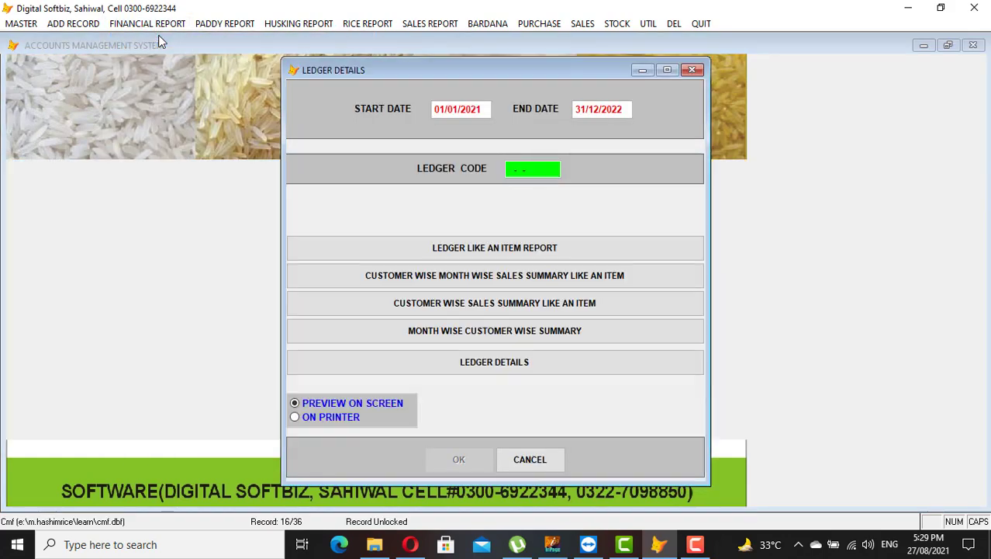
key(Return)
key(Return)
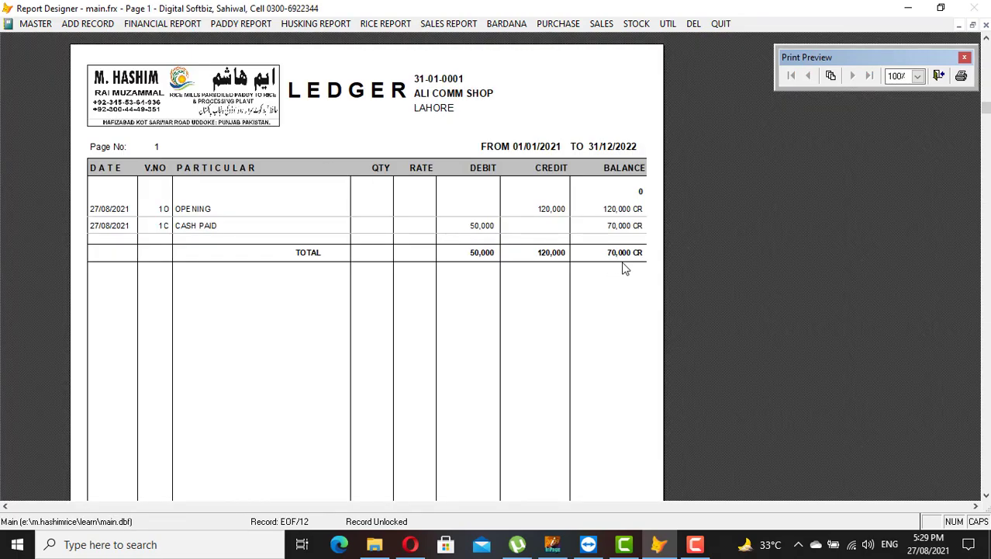
key(Escape)
- Preview the daily cash book for 27/08/2021 to check the cash payment, and close the report
click(142, 24)
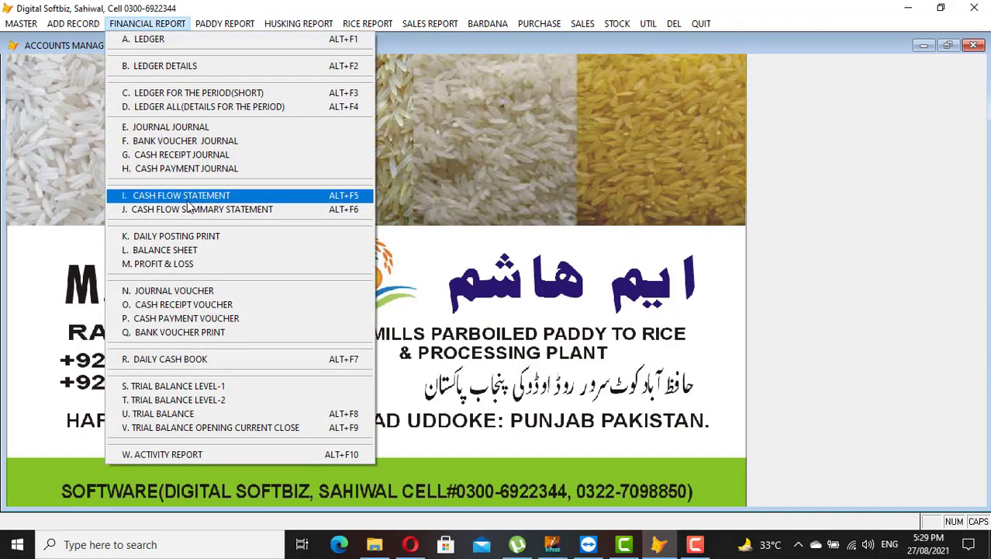
click(170, 359)
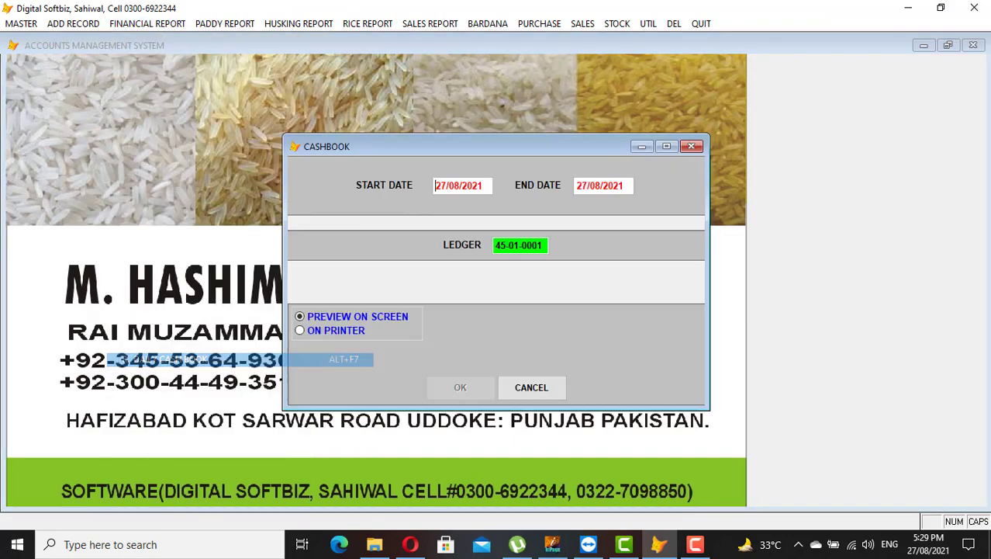
click(460, 387)
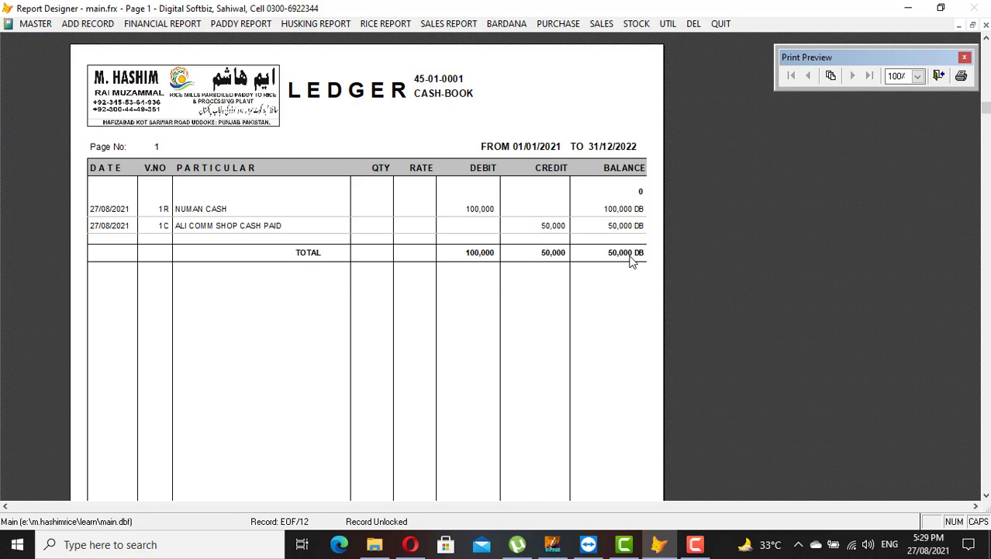
key(Escape)
key(Escape)
- Start a bank voucher dated 27/08/2021 and choose ALI COMM SHOP as the debit account
click(72, 23)
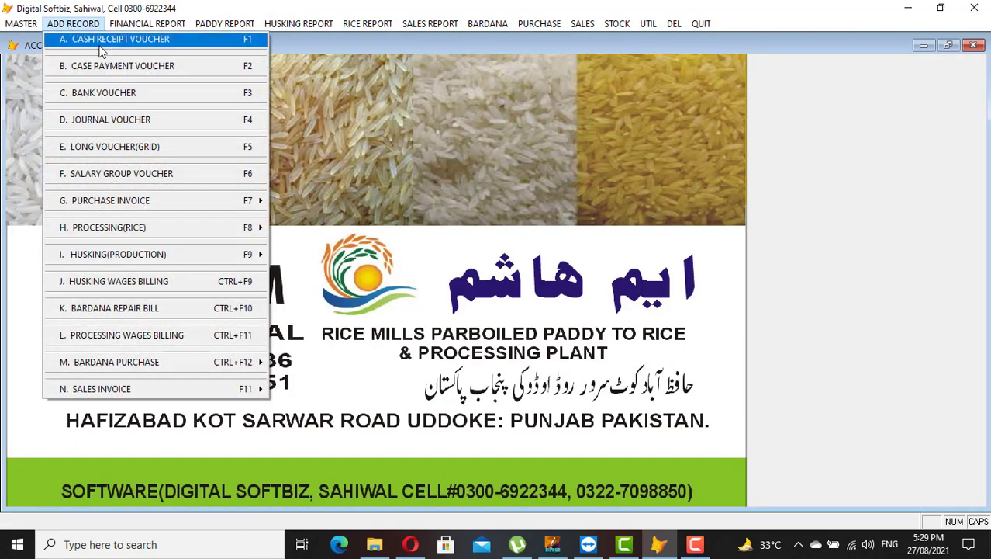
click(114, 93)
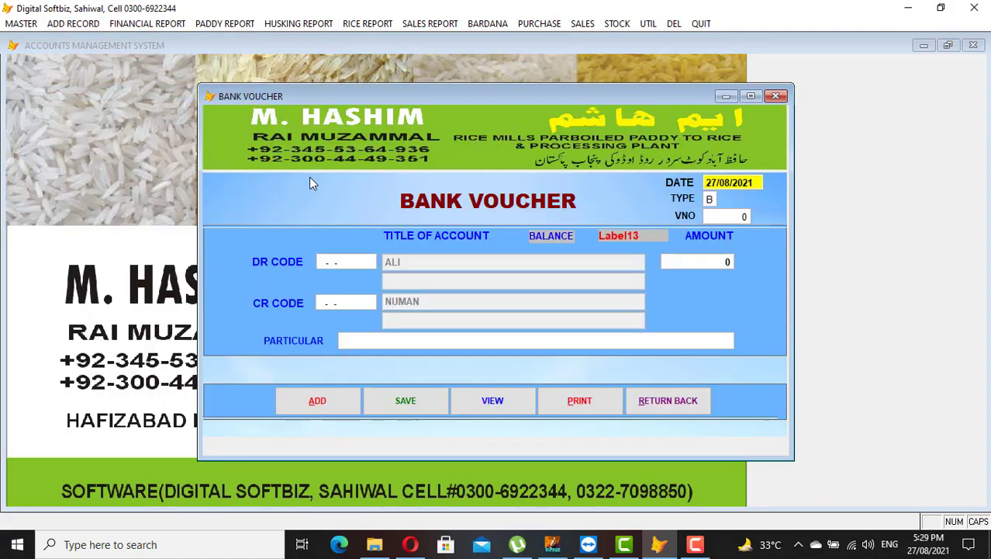
key(Return)
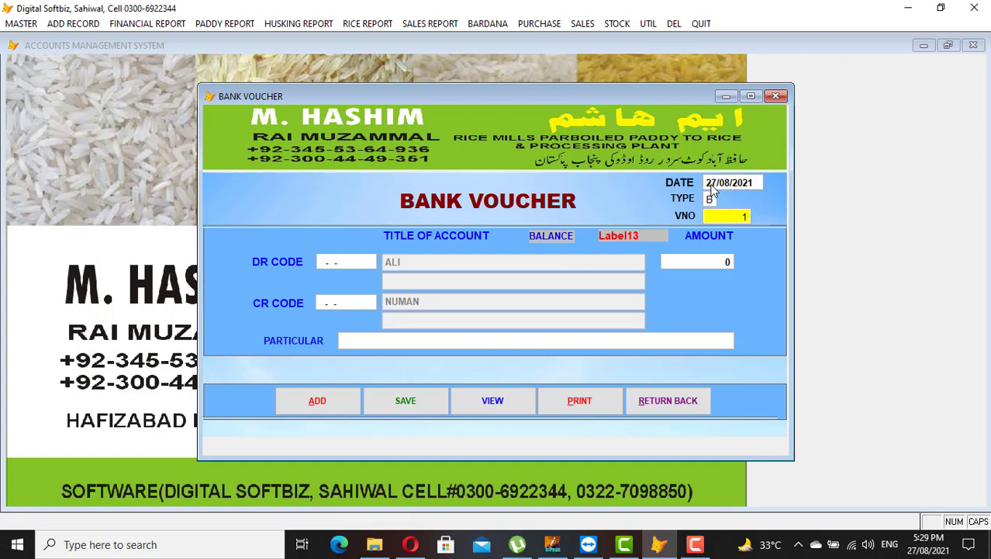
key(Return)
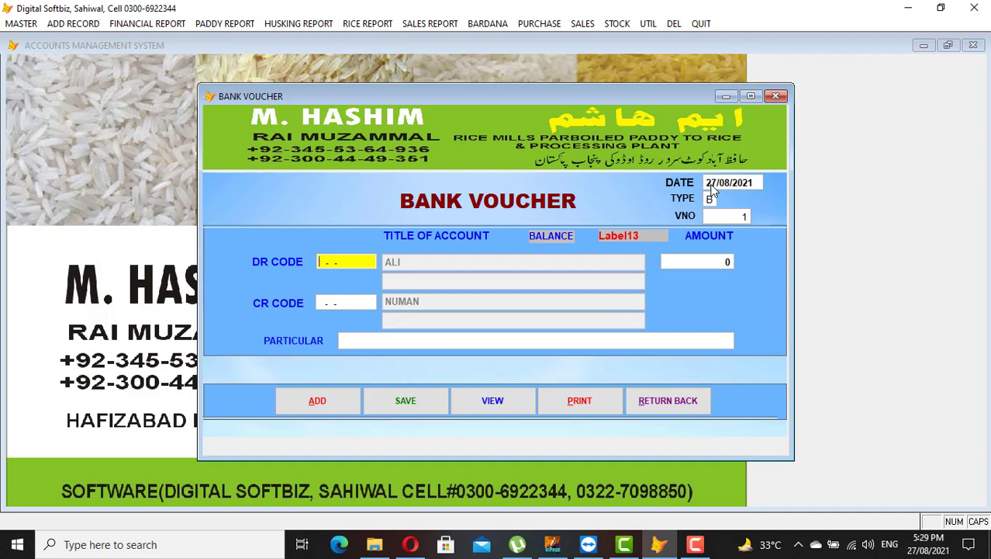
key(Return)
text(ALI C)
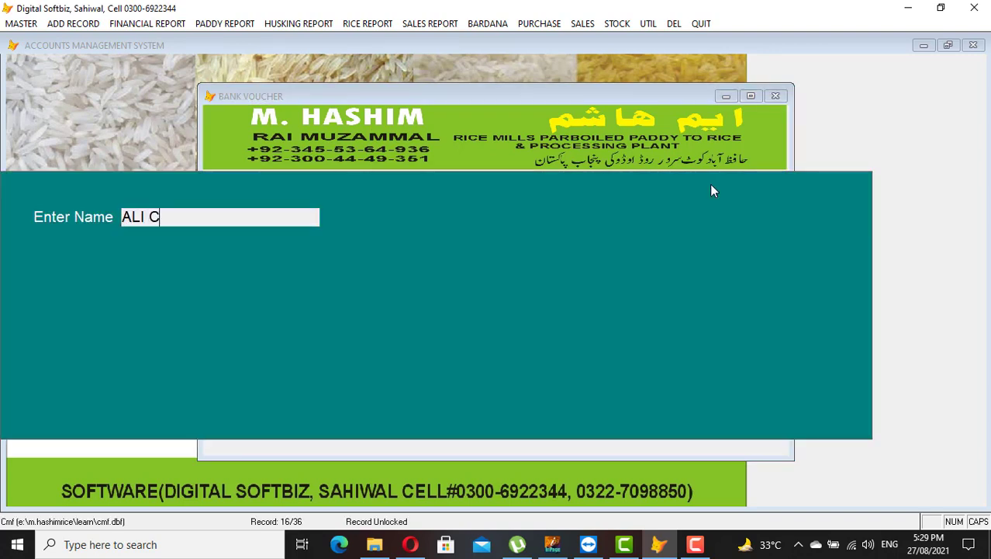
key(Return)
key(Return)
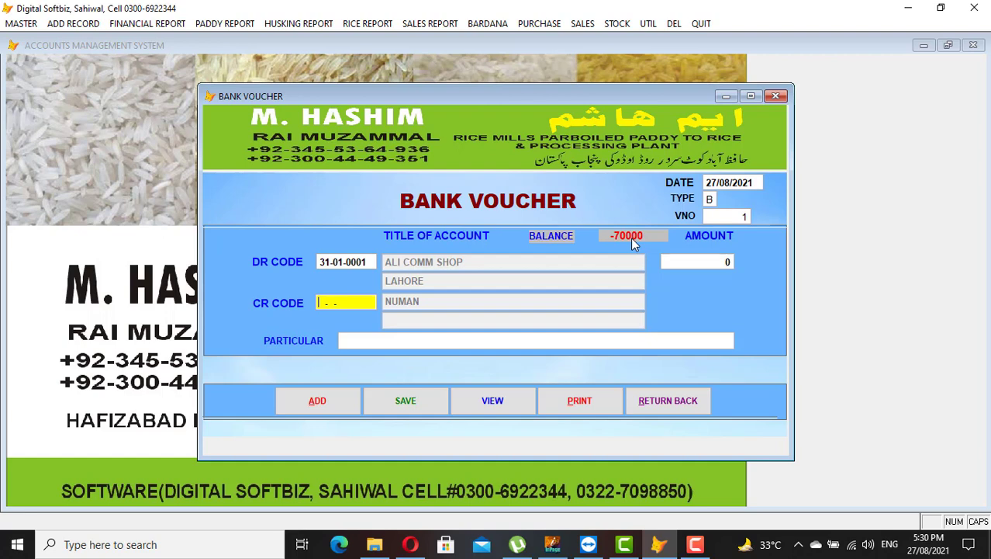
- Choose MEEZAN BANK as the credit account on the bank voucher
key(Return)
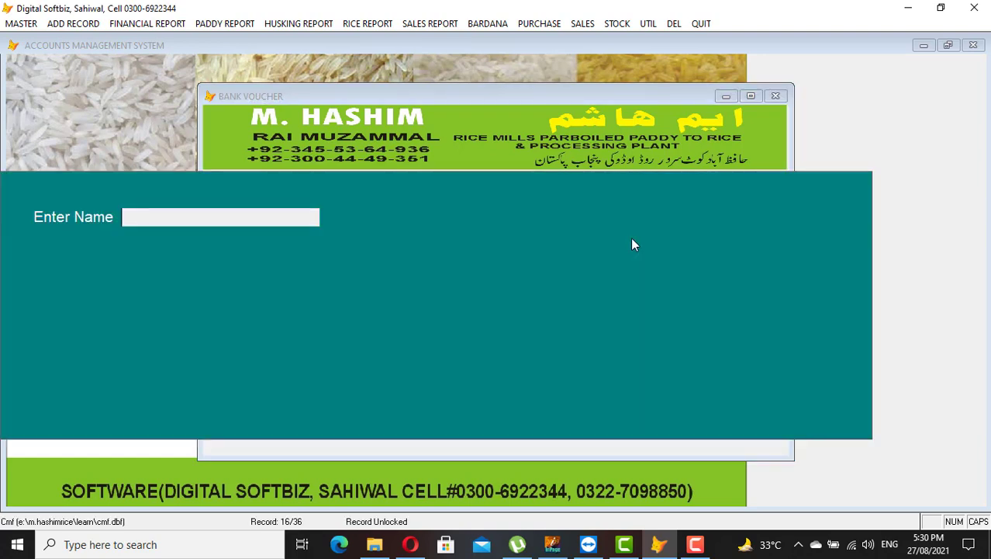
text(MEE)
key(Return)
key(Return)
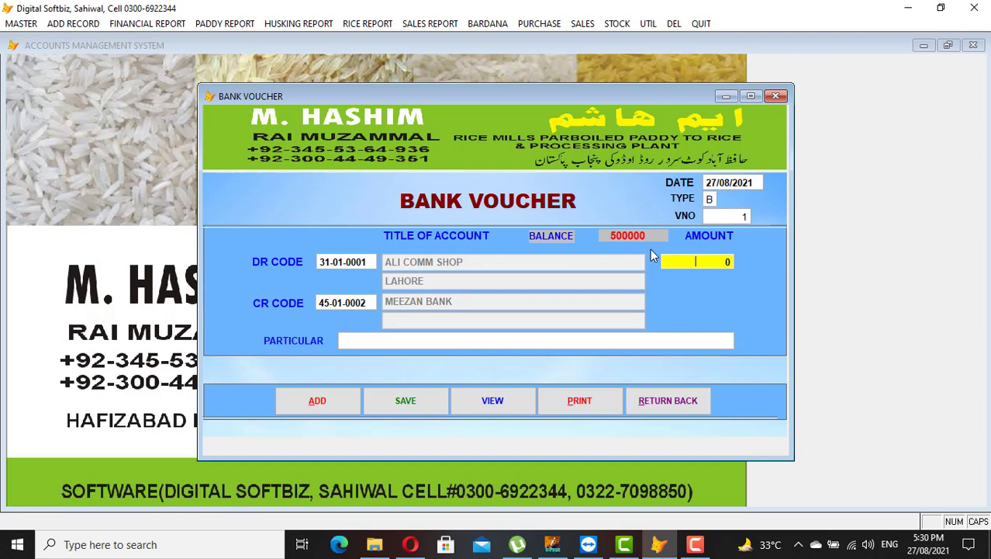
- Set the bank voucher's amount to 70,000, enter an ONLINE / BY CHEQUE particular with the cheque number, save it and close the voucher form
text(700.00 0)
key(Return)
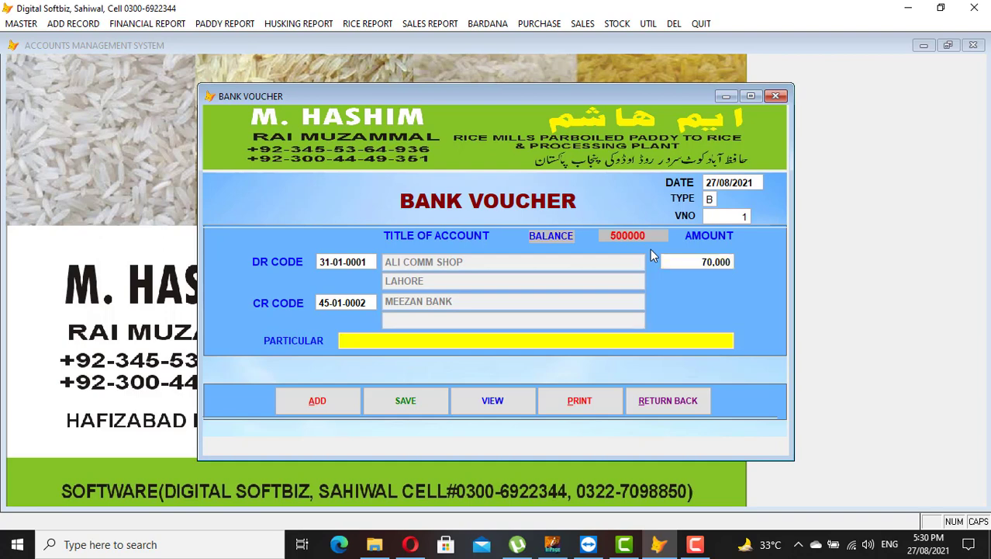
text(ONLINE / BY CHEQUE # 342342342)
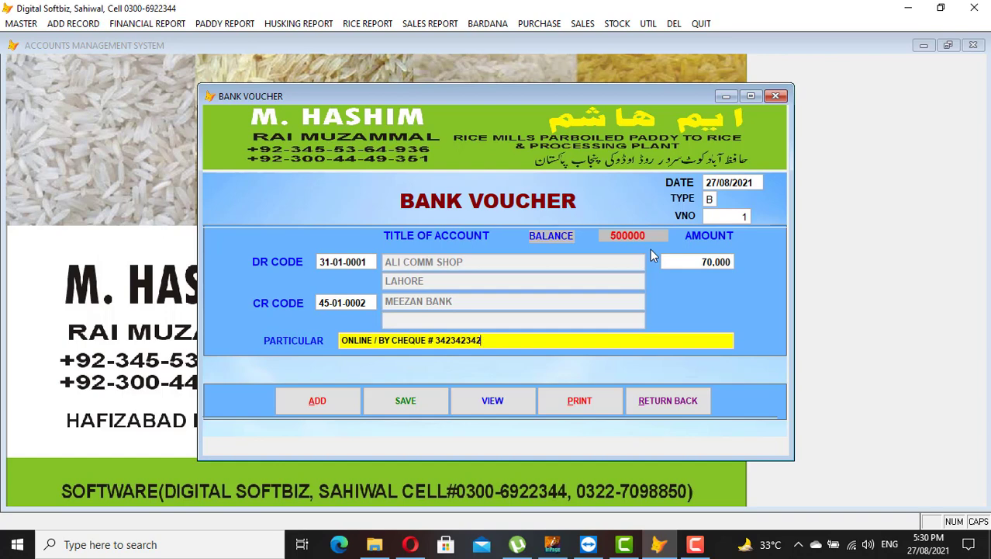
key(Return)
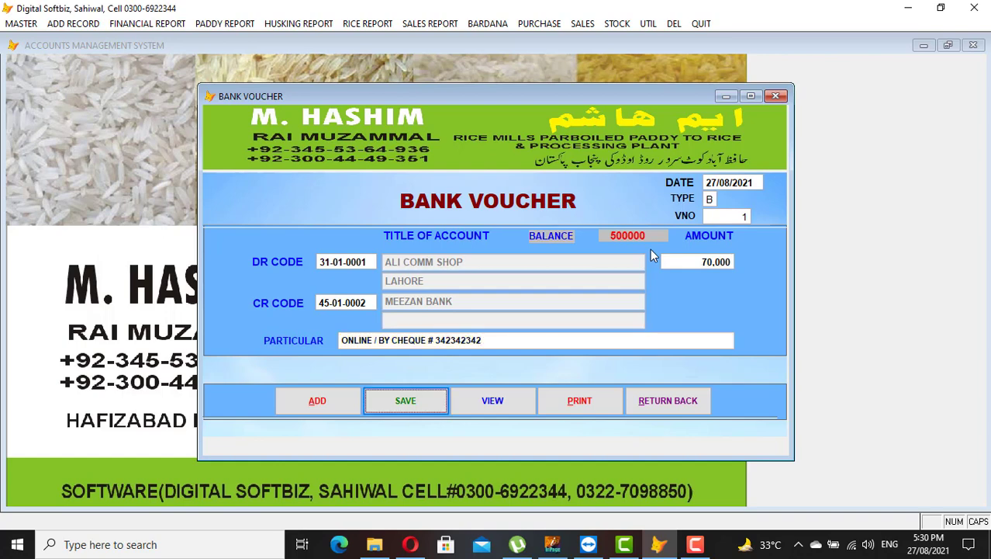
key(Return)
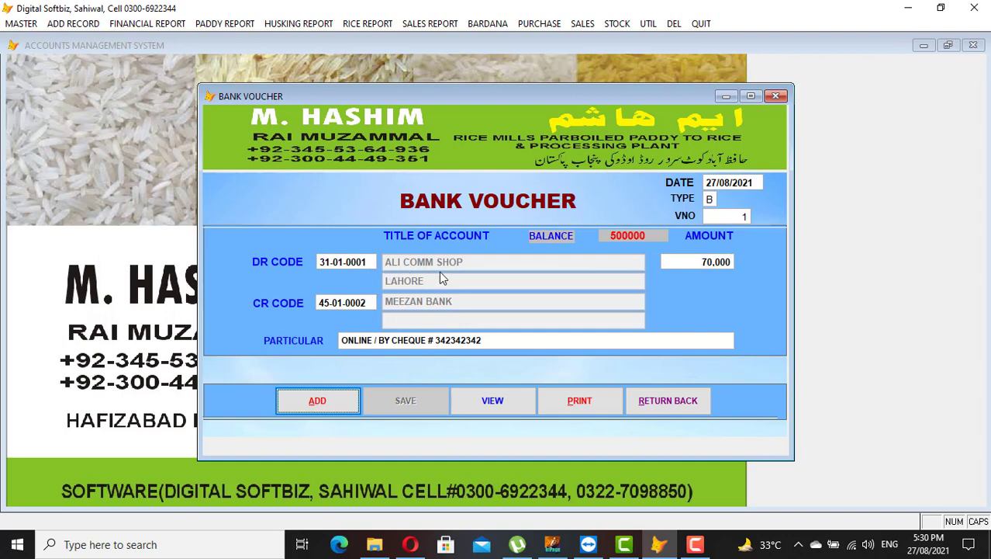
click(646, 402)
- Preview the ALI COMM SHOP ledger for 01/01/2021 to 31/12/2022 to check the bank voucher entry, and close the report
click(147, 24)
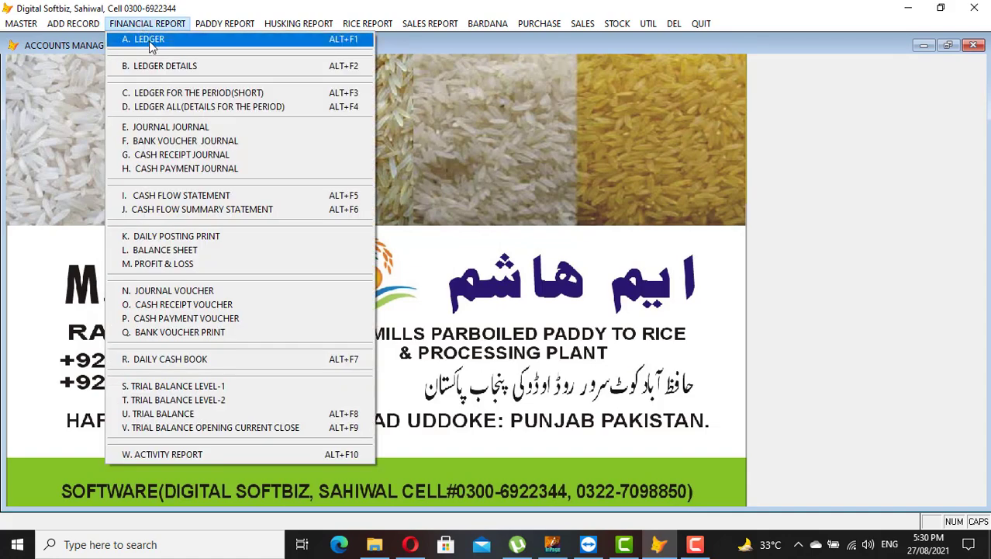
click(150, 40)
text(ALI)
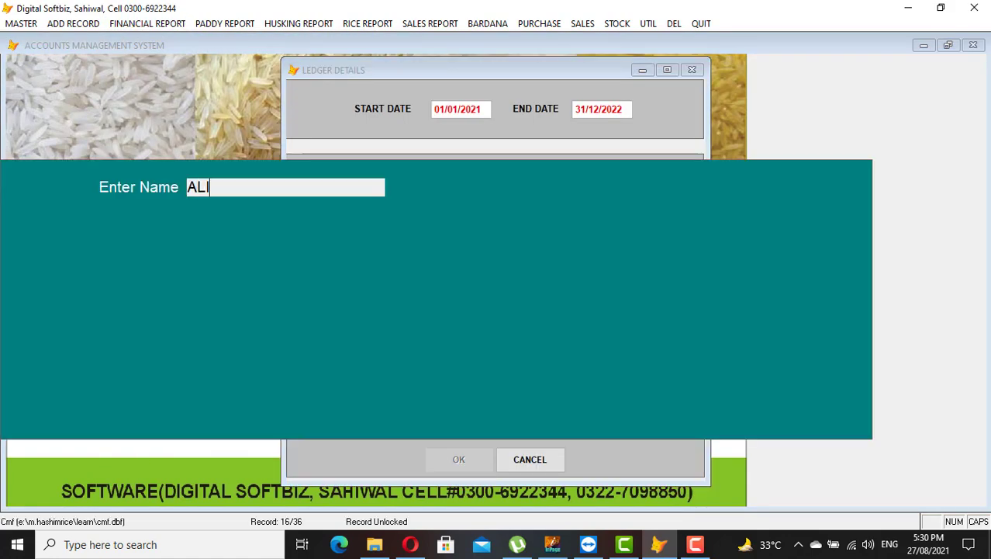
key(Return)
key(Return)
key(Return)
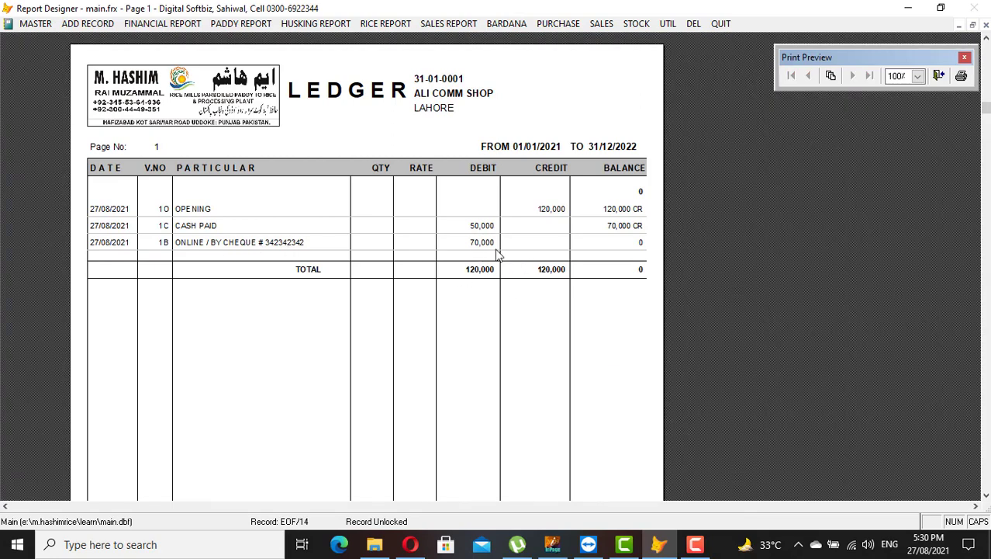
key(Escape)
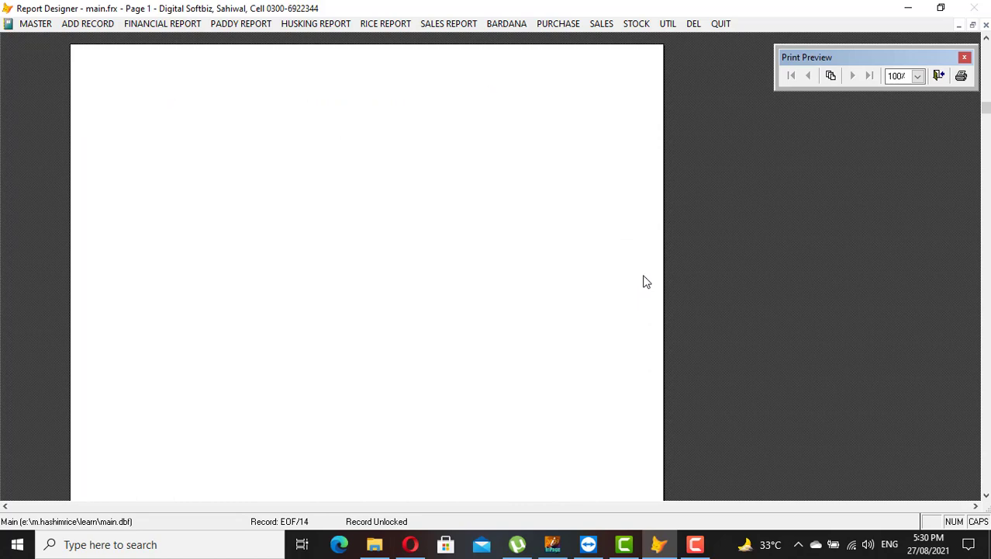
- Preview the daily cash book for 27/08/2021 to check whether the bank voucher affects cash, and close the report
click(155, 23)
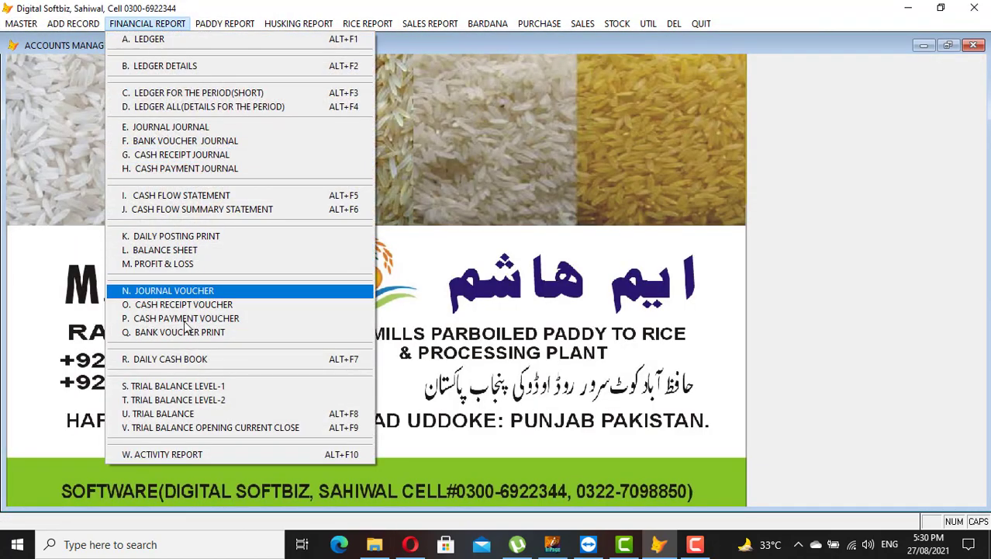
click(189, 355)
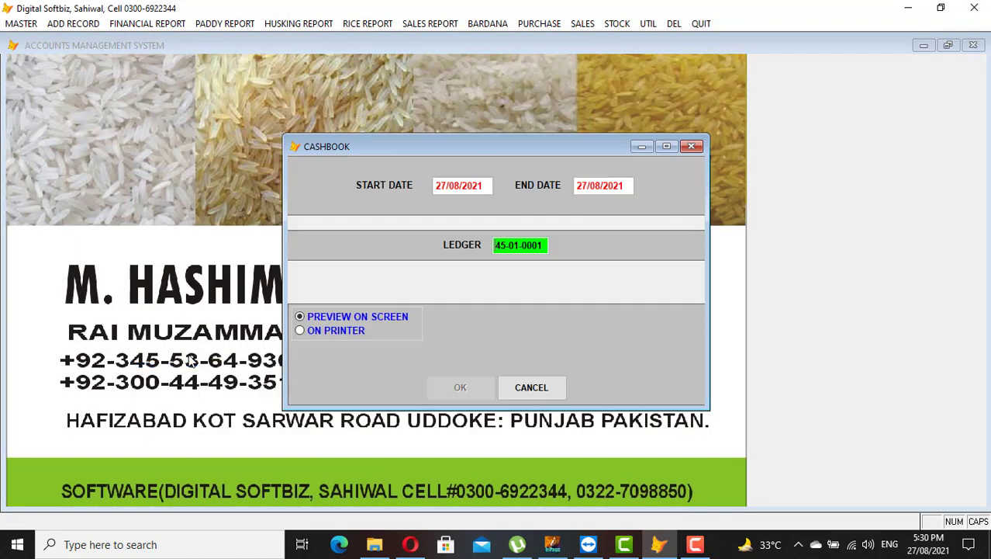
key(Return)
key(Return)
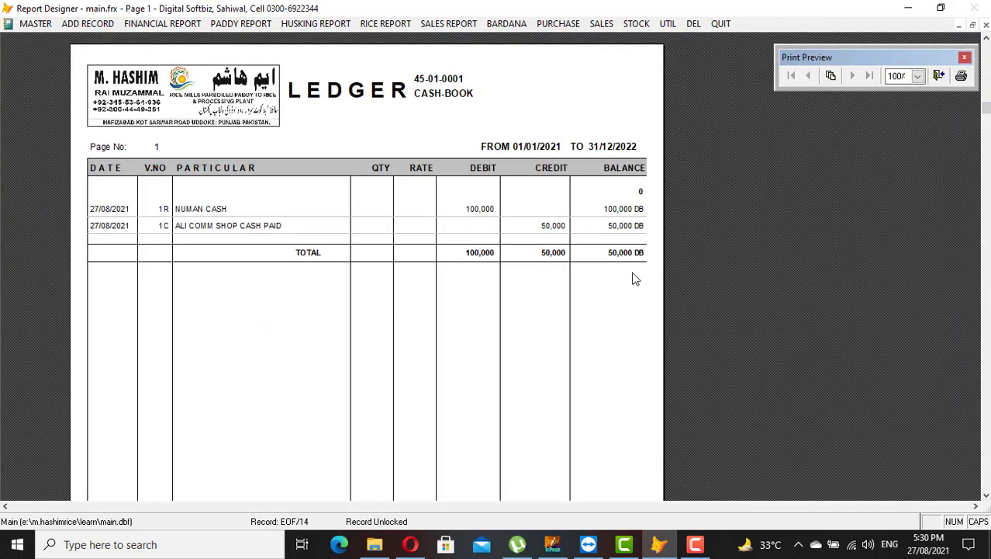
key(Escape)
key(Escape)
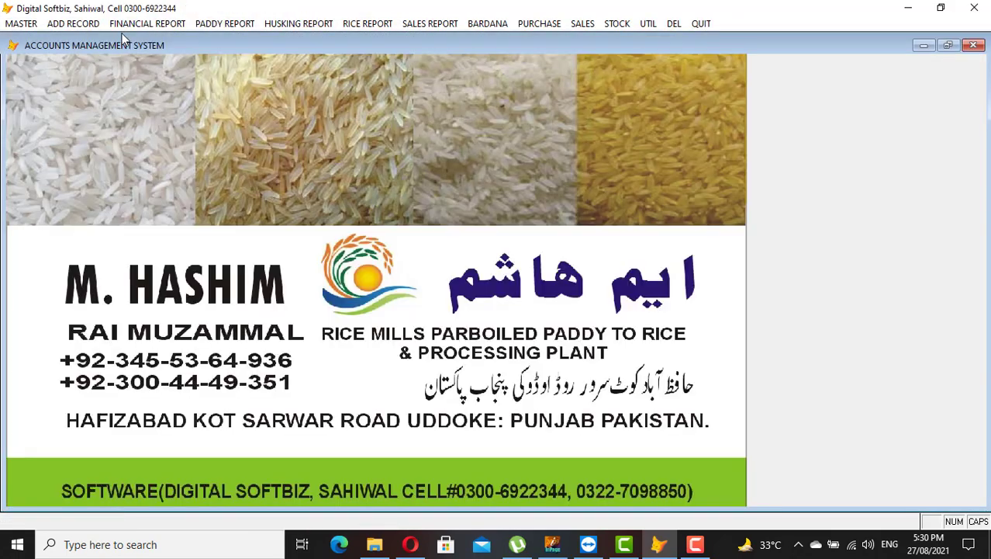
- Preview the MEEZAN BANK ledger for 01/01/2021 to 31/12/2022, and close the report
click(159, 24)
click(146, 40)
key(Return)
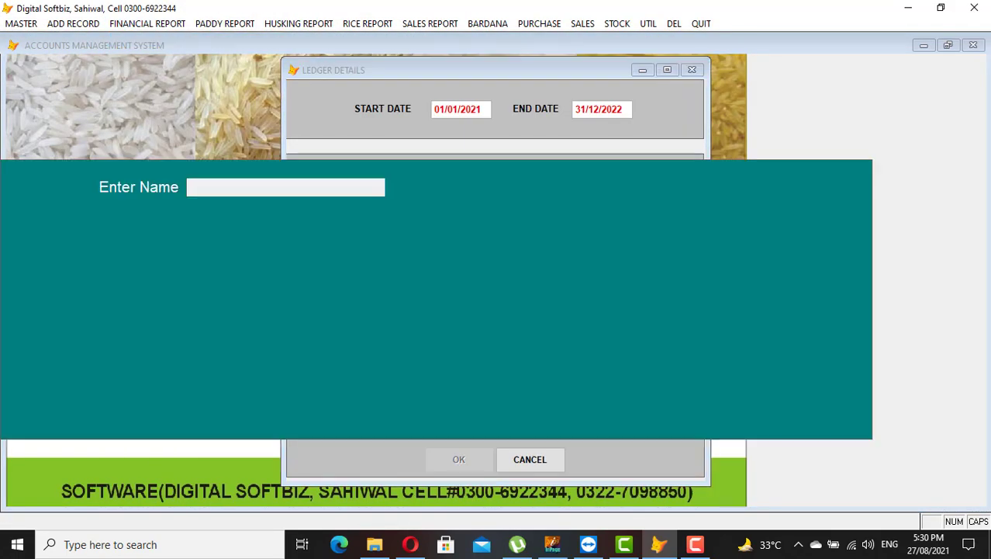
text(MEE)
key(Return)
key(Return)
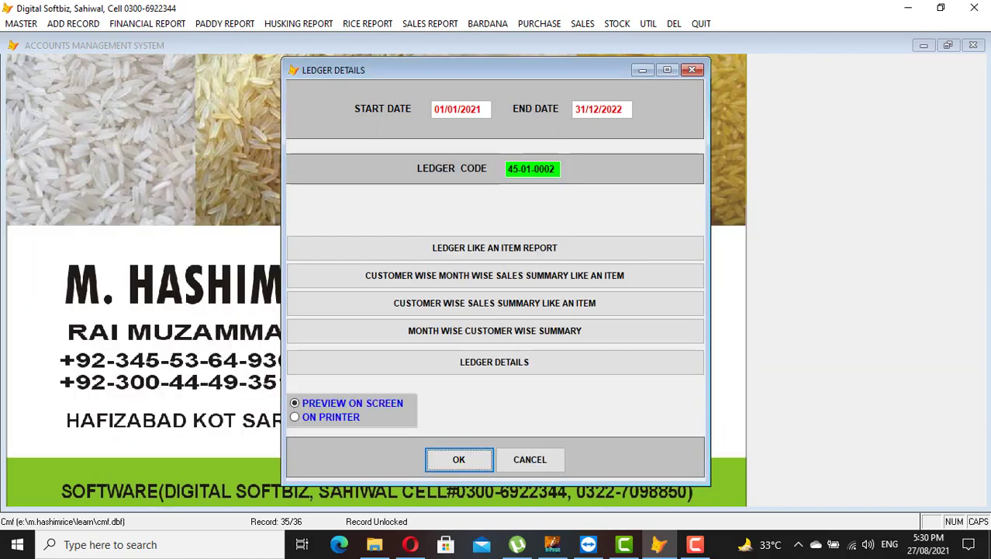
key(Return)
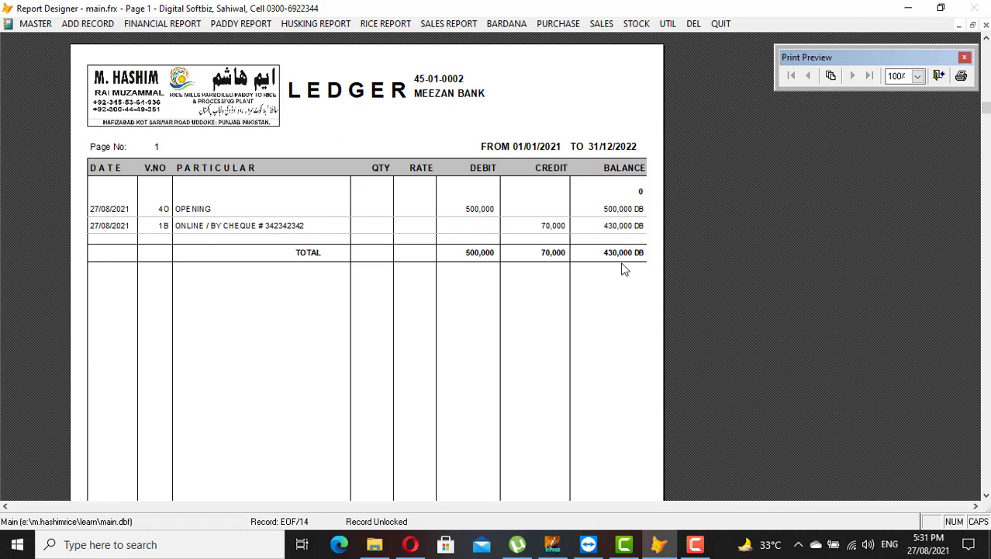
key(Escape)
- Start a bank voucher dated 27/08/2021 and choose MEEZAN BANK as the debit account
click(73, 23)
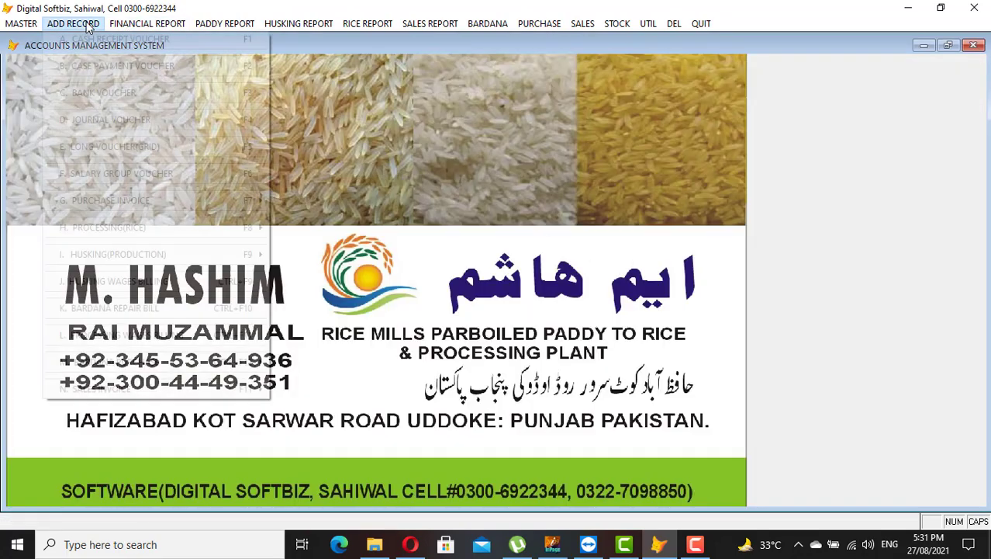
click(104, 94)
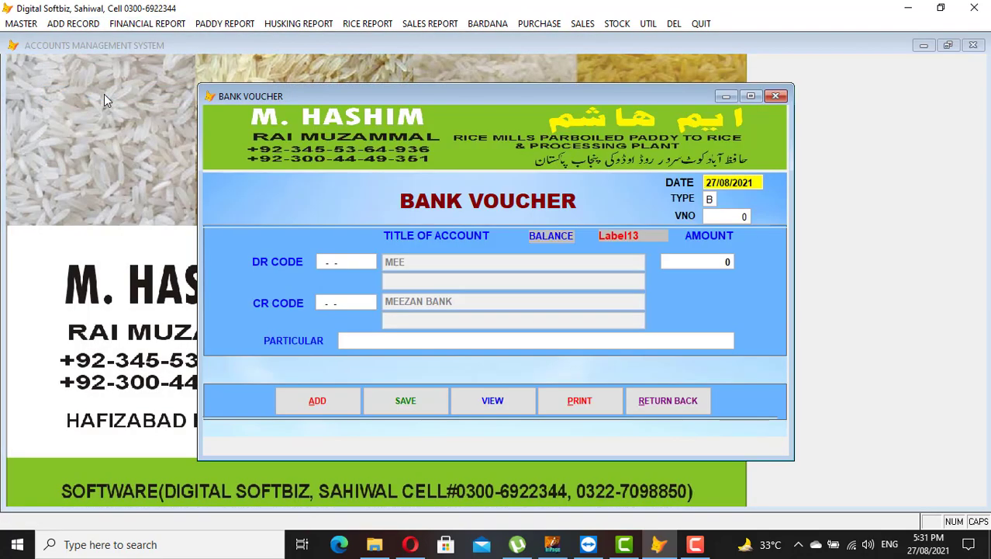
key(Return)
key(Return)
key(Return)
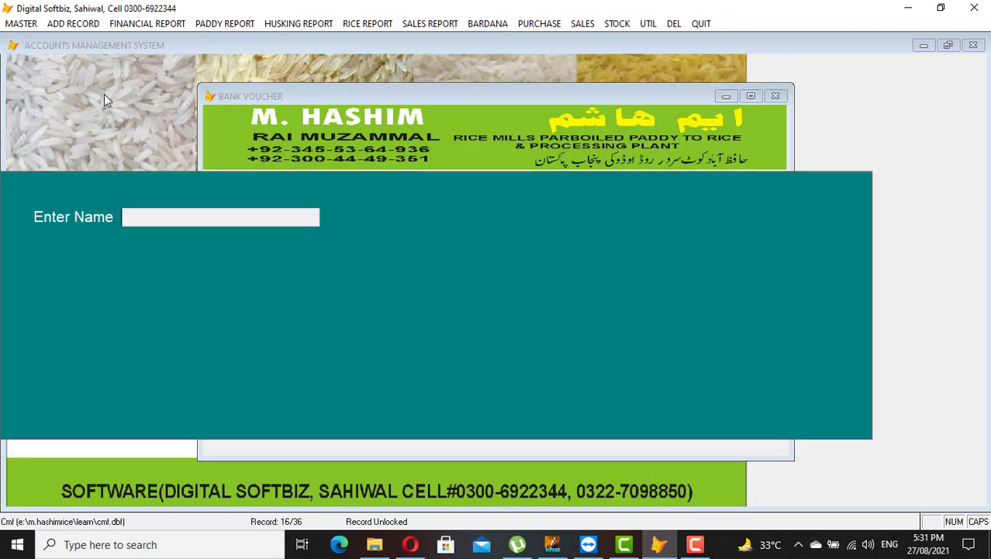
text(ME)
key(Return)
key(Return)
- Look up the customer's account by name and choose it as the credit account on the bank voucher
key(Return)
text(NUM)
key(Return)
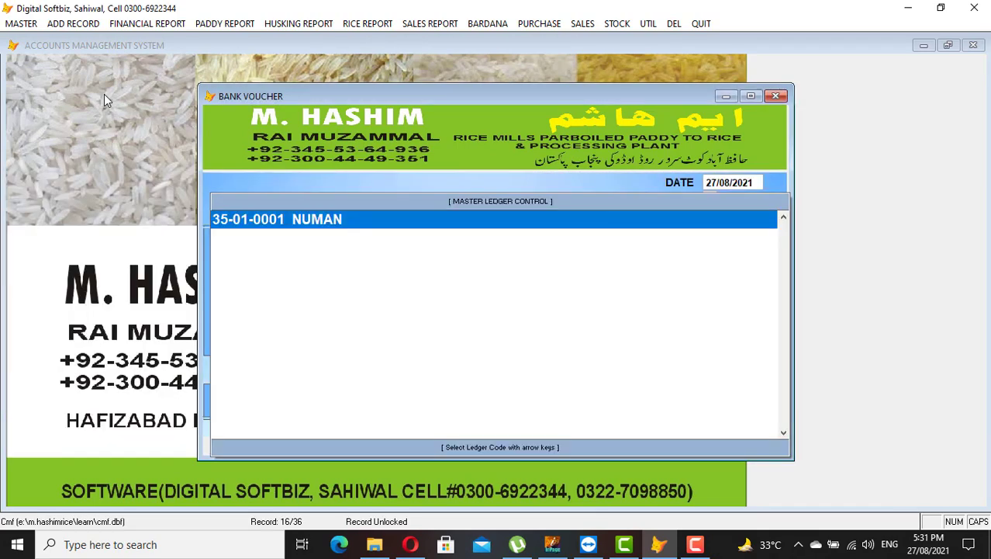
key(Return)
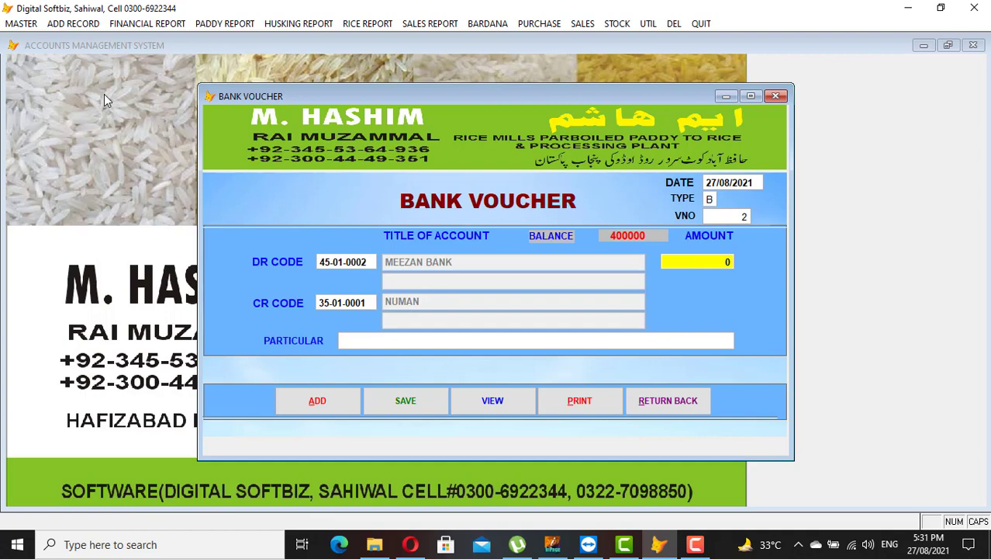
- Set the voucher amount to 100,000, enter ONLINE FROM plus the customer's name as the particular, save it and close the voucher form
text(100,000)
key(Return)
text(ONLINE FROM)
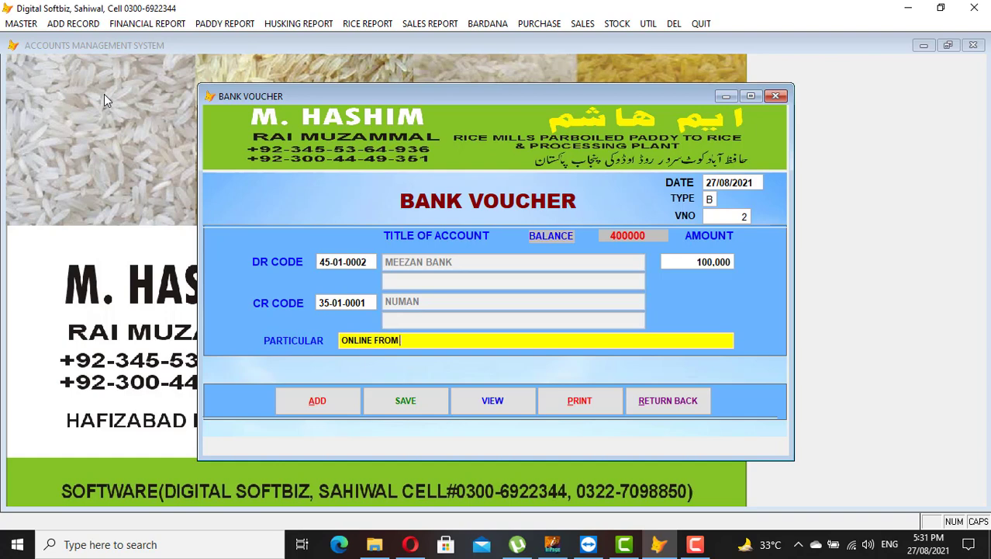
text( NUMAN)
key(Return)
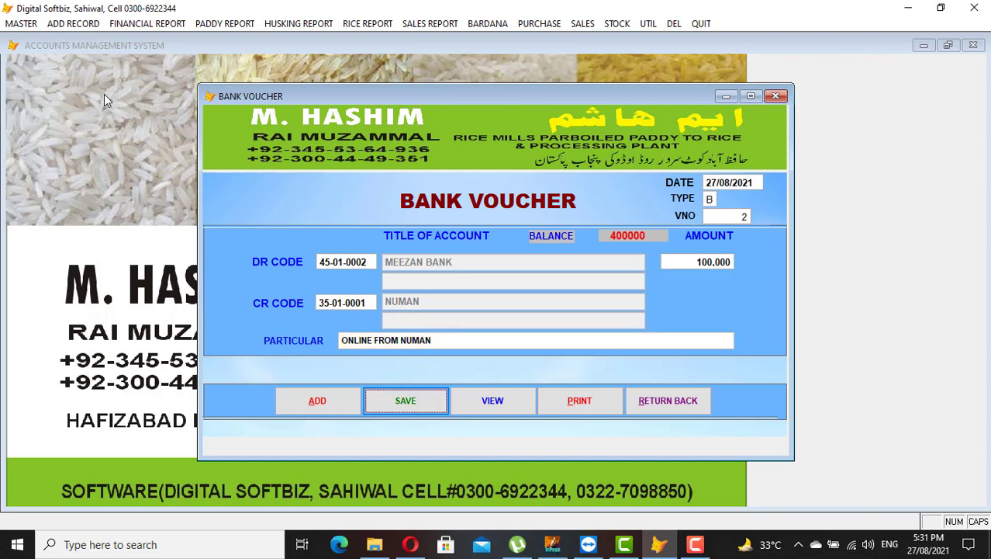
key(Return)
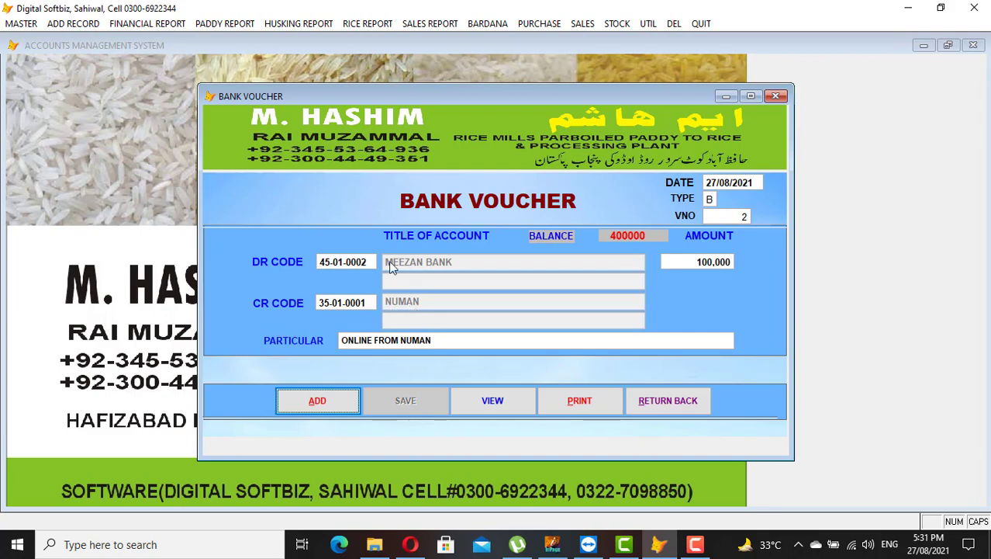
click(686, 405)
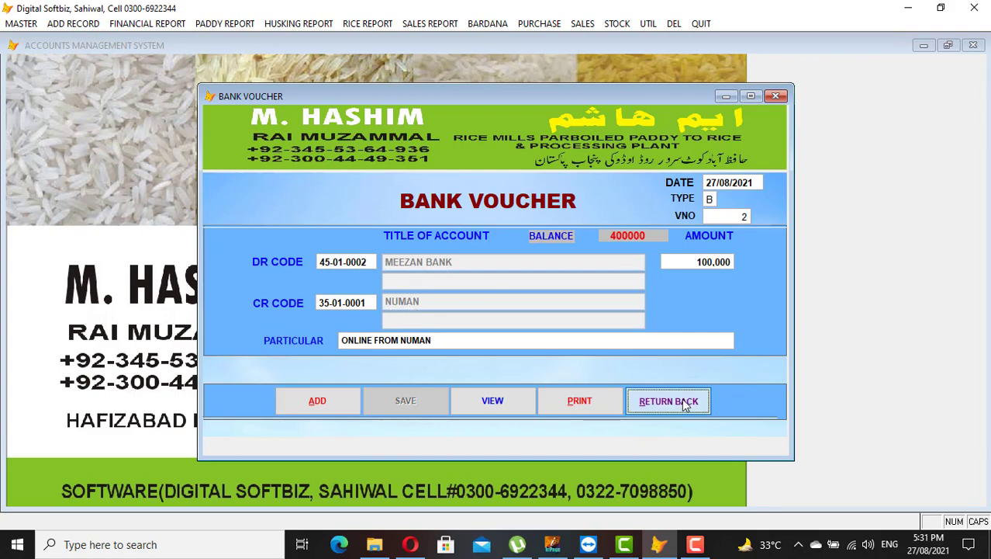
- Open a blank journal voucher to view its entry form, and close it without adding a record
click(73, 23)
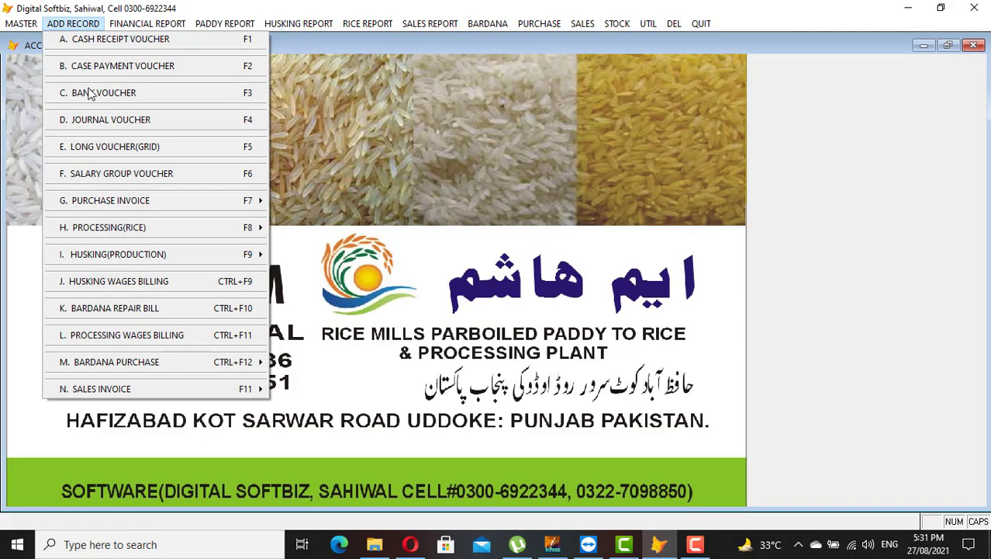
click(128, 124)
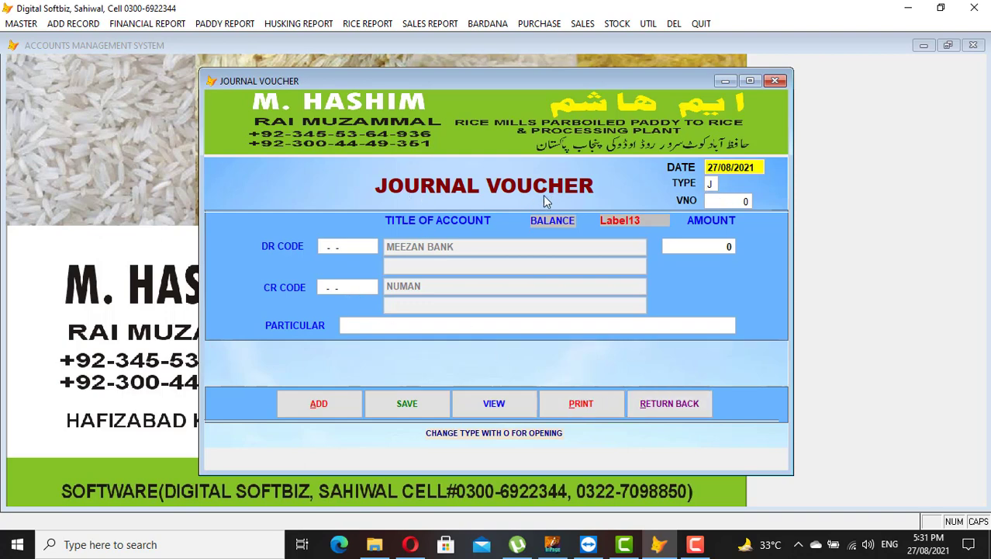
click(667, 404)
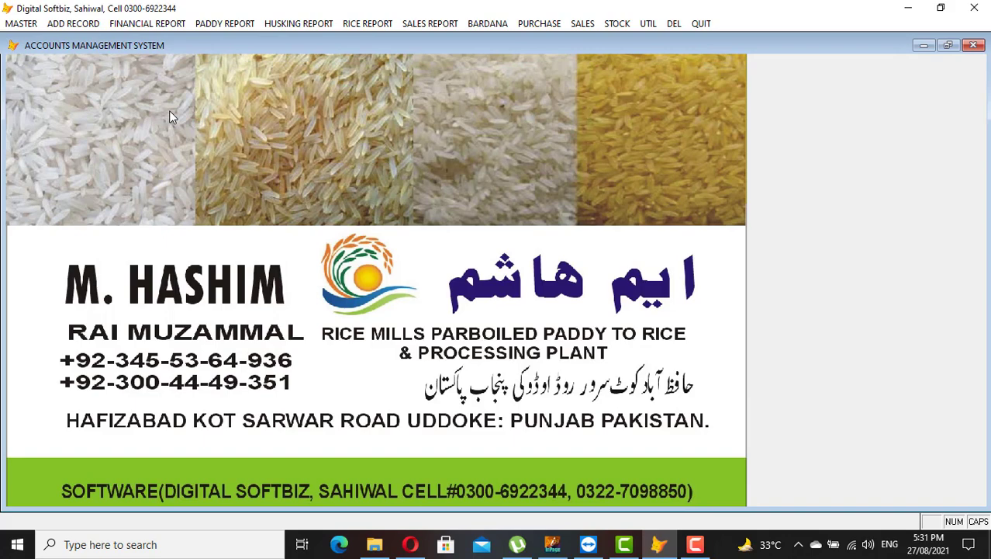
click(95, 27)
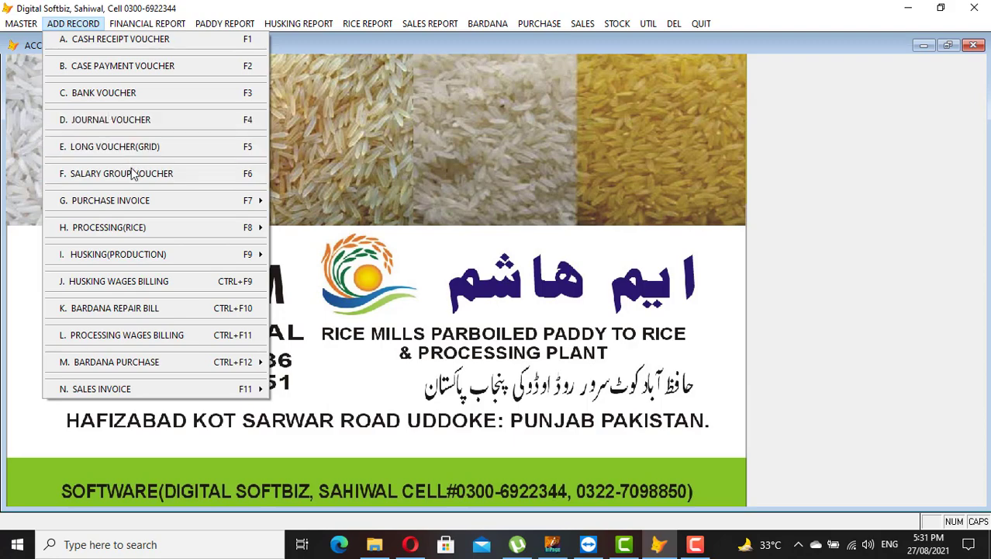
mouse_move(117, 202)
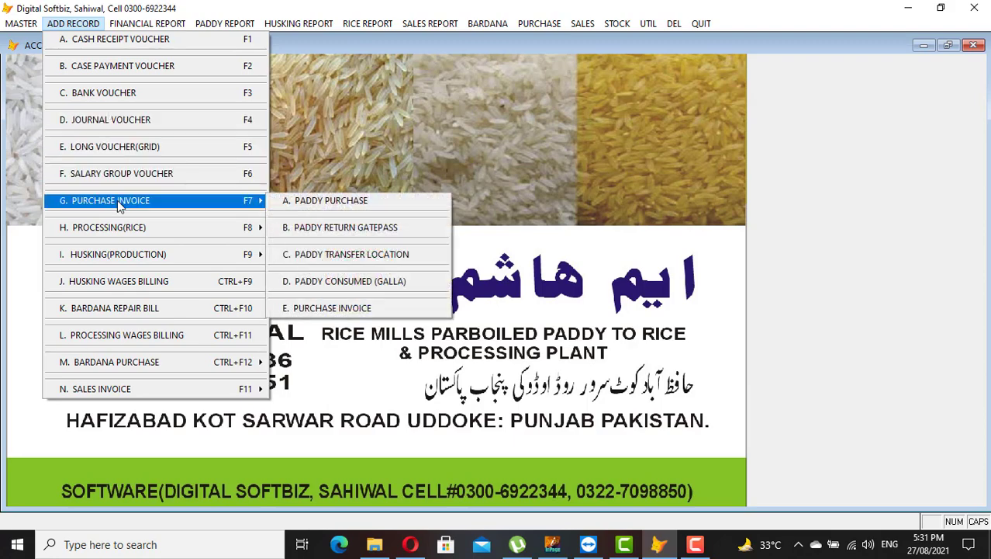
- Start a new Master Area / City record with area code 02
mouse_move(135, 230)
mouse_move(35, 24)
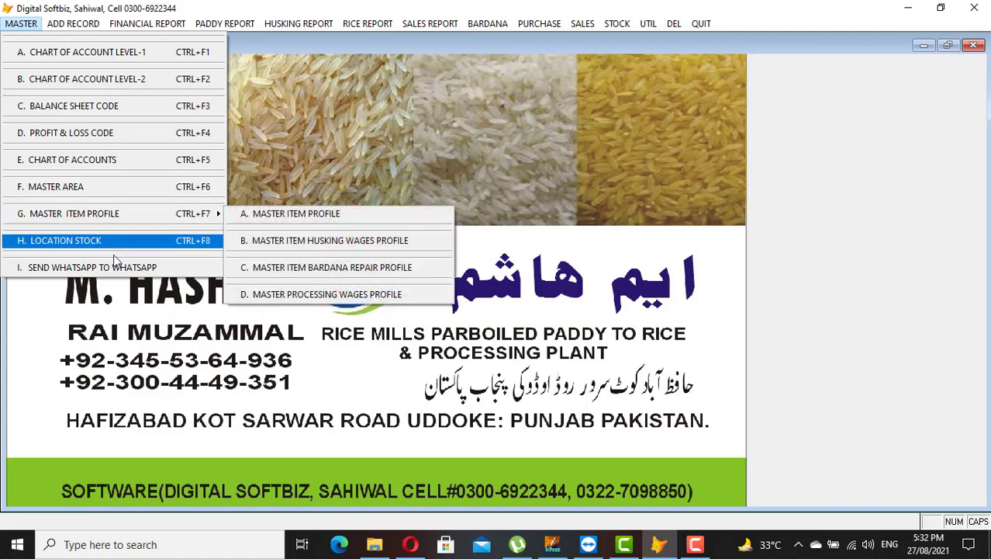
click(92, 186)
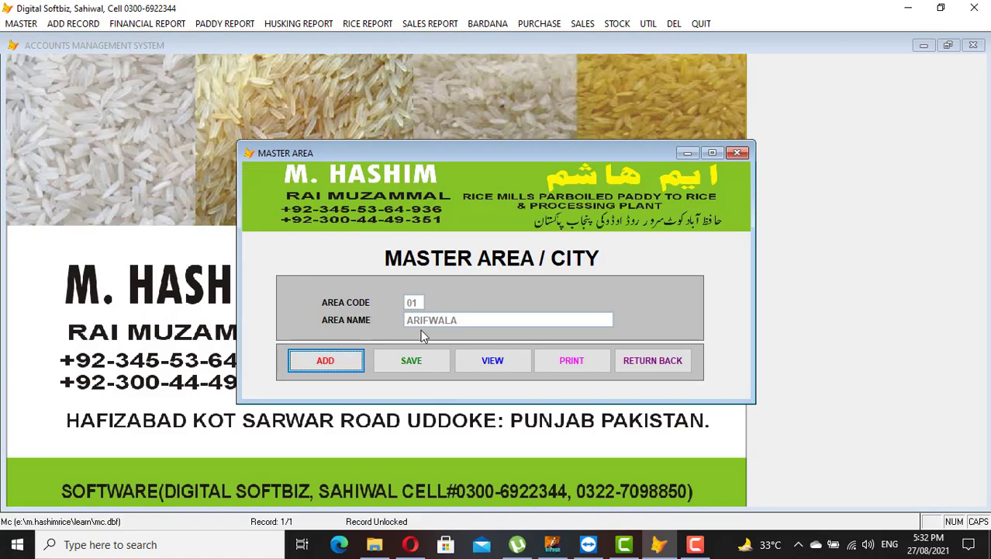
click(330, 360)
text(02)
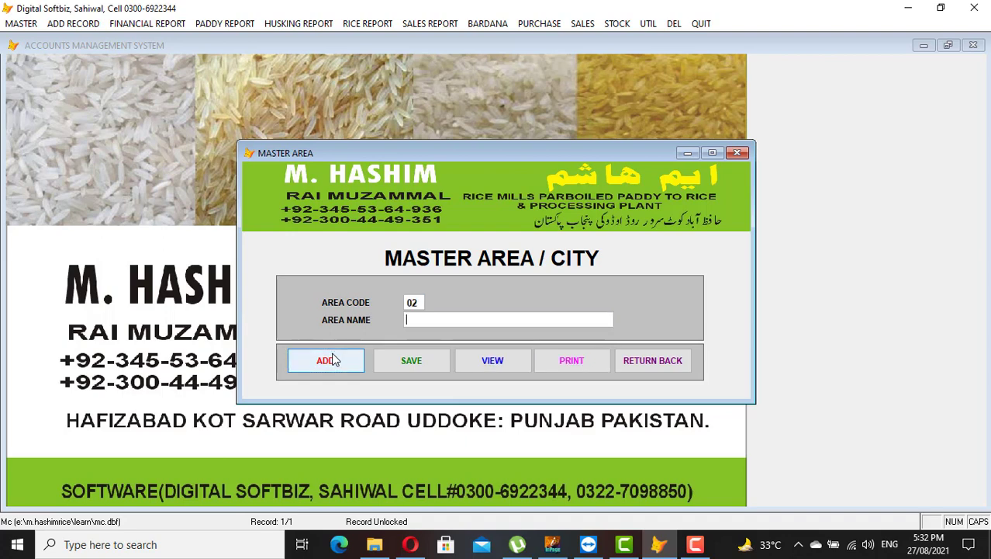
- Name the area with code 02 SAHIWAL and save the record
text(SAHIWAL)
key(Return)
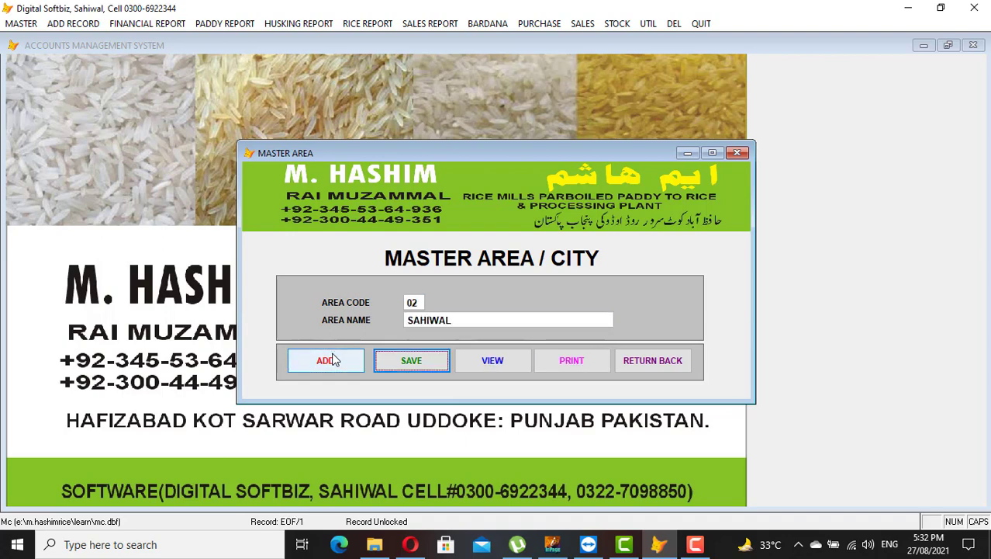
key(Return)
- Add a new area with code 03 and the name PAKPATAN, and save it
click(335, 360)
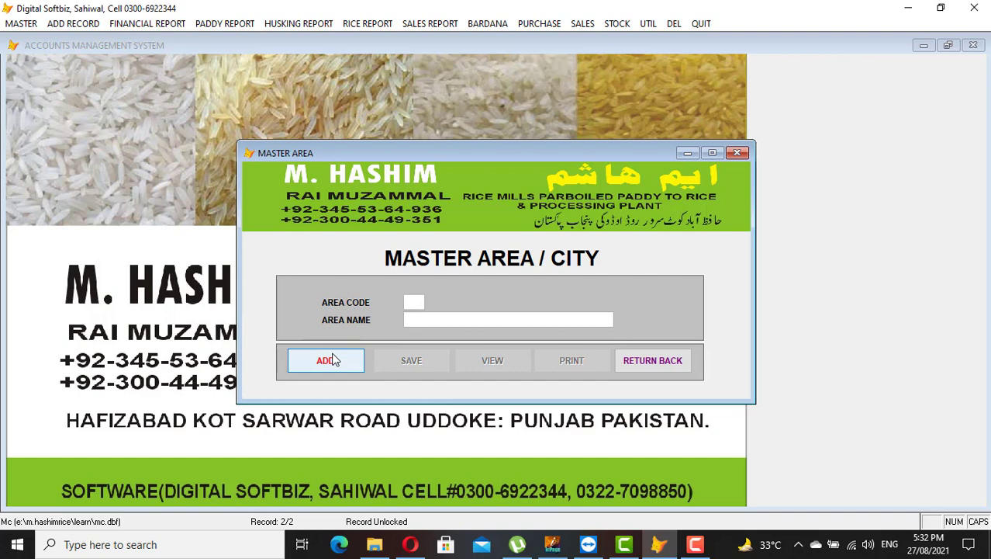
text(03)
key(Return)
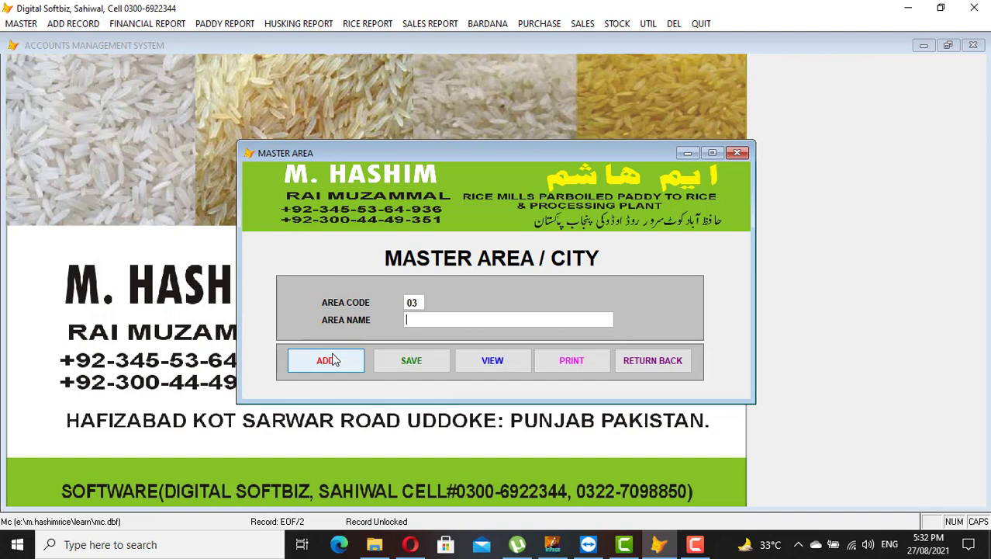
text(PAKPATAN)
key(Return)
key(Return)
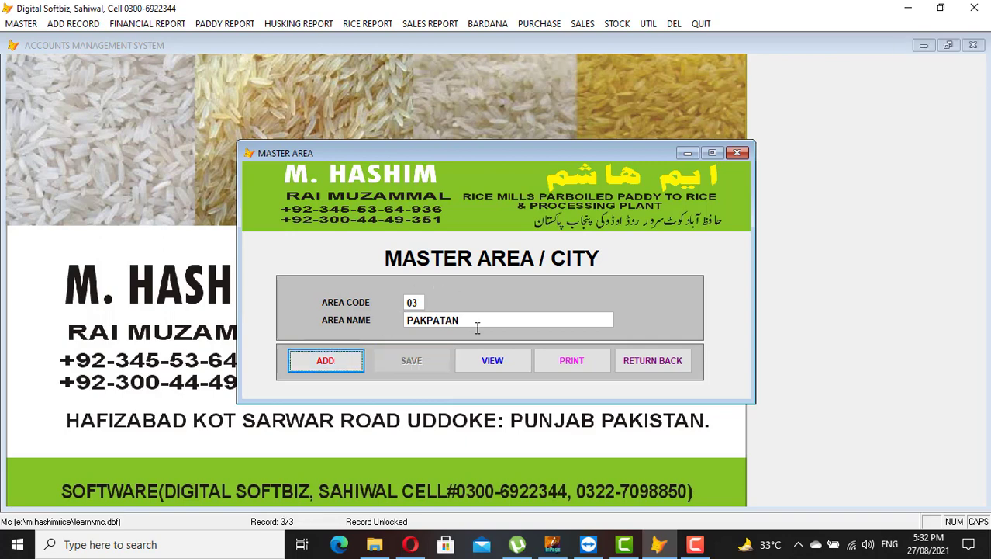
- Review the names and codes in the saved area list, and close the Master Area form
click(490, 357)
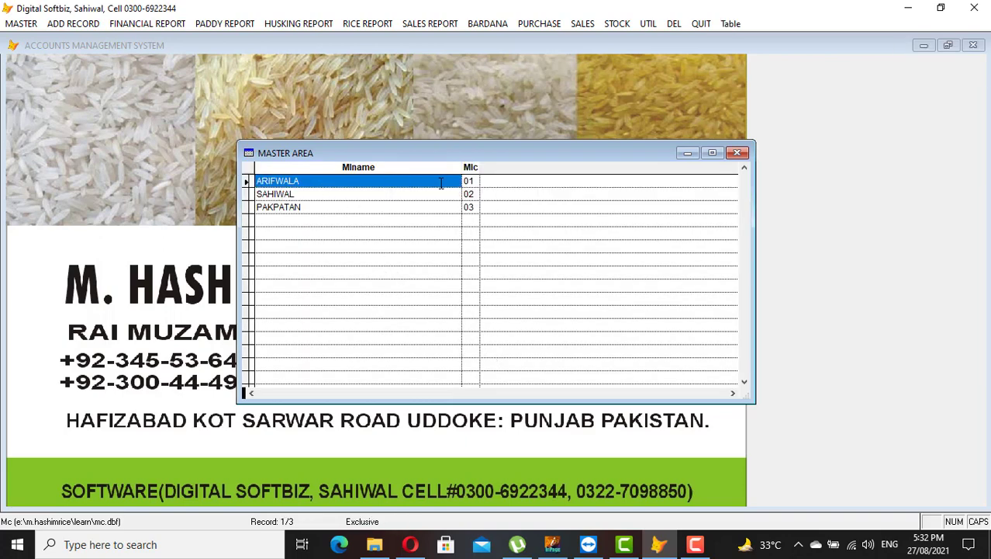
click(475, 182)
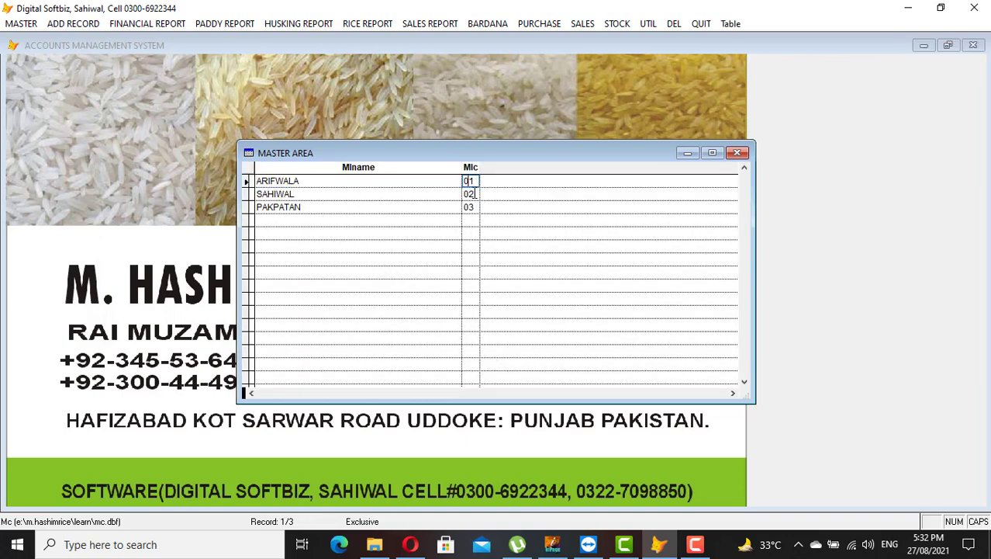
click(475, 194)
click(474, 207)
key(Escape)
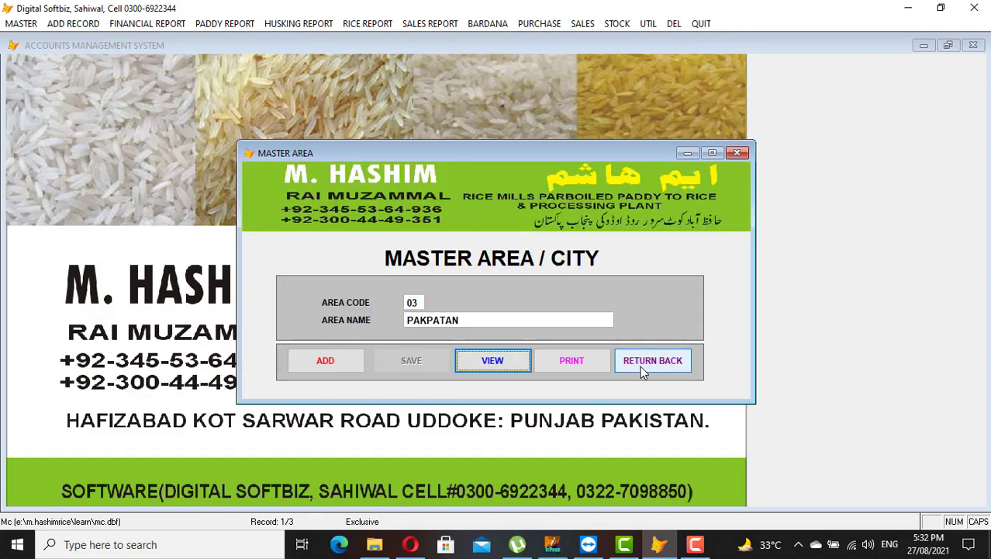
click(641, 368)
- Open the Master Item Profile form and review the full list of existing items
click(23, 23)
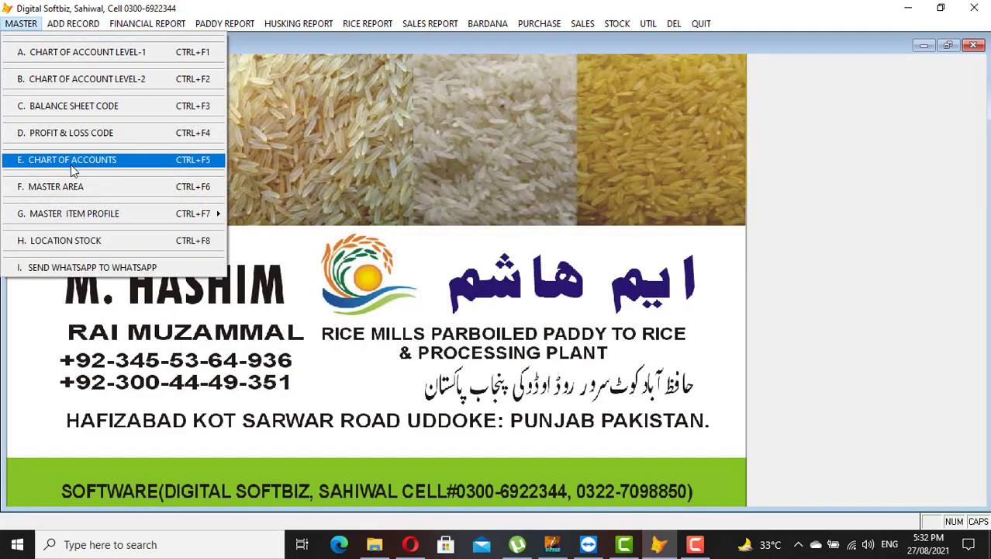
mouse_move(89, 218)
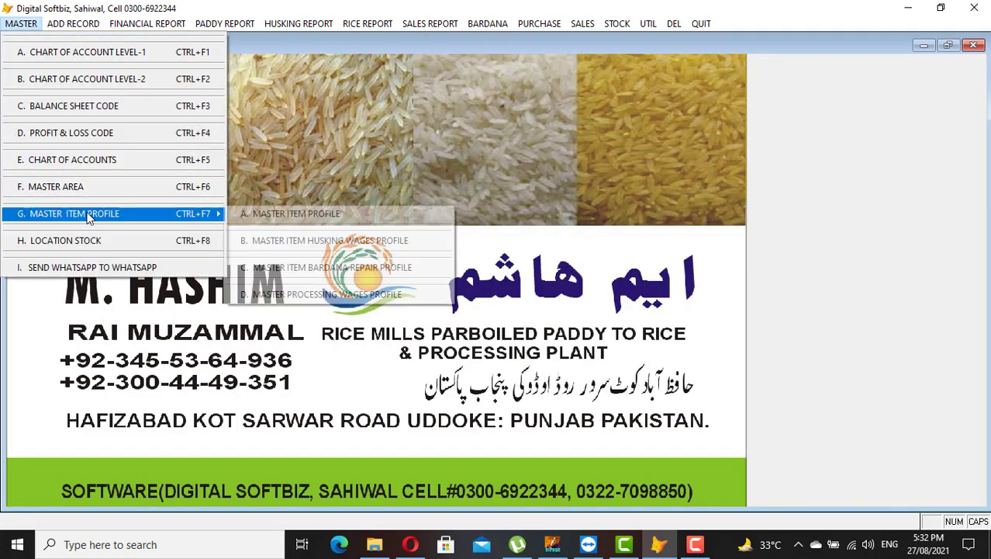
click(310, 221)
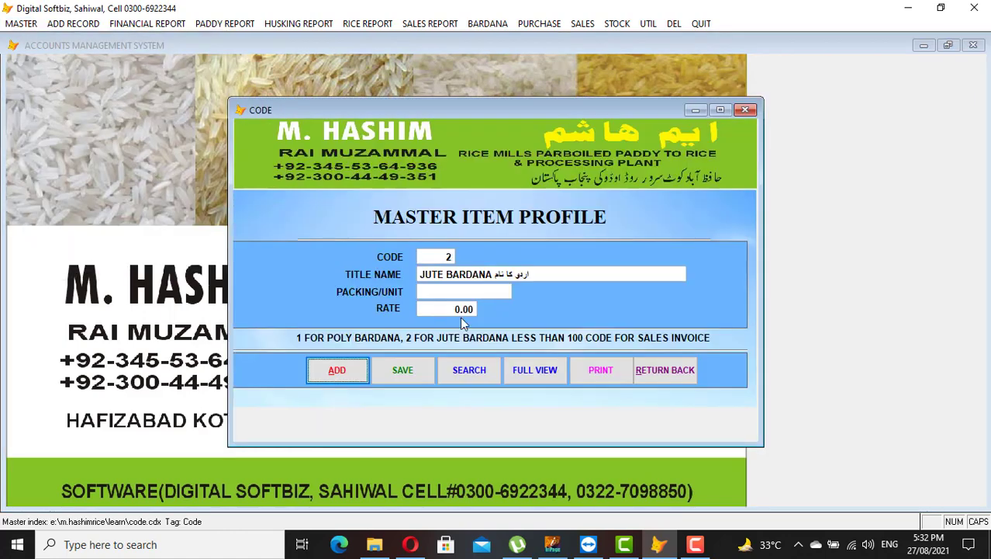
click(524, 369)
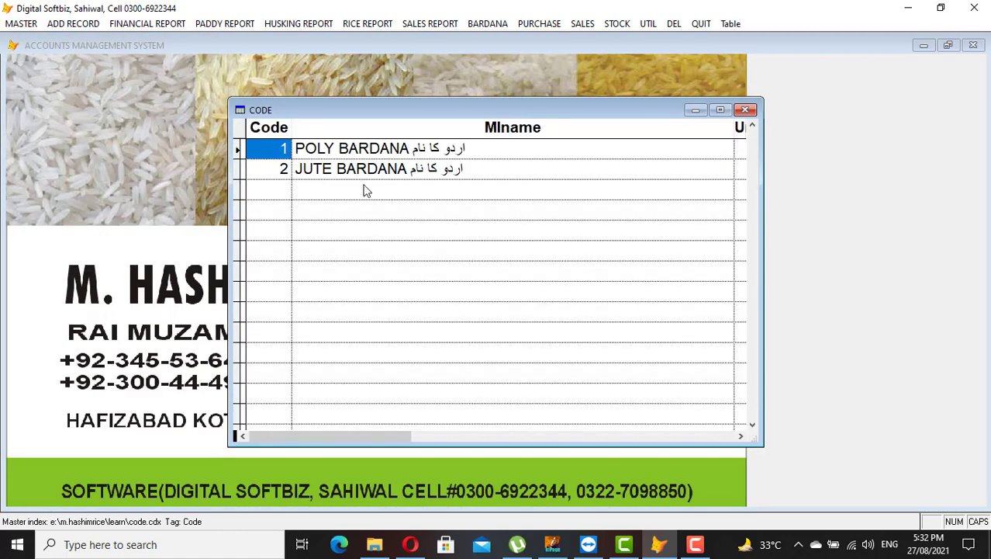
click(301, 171)
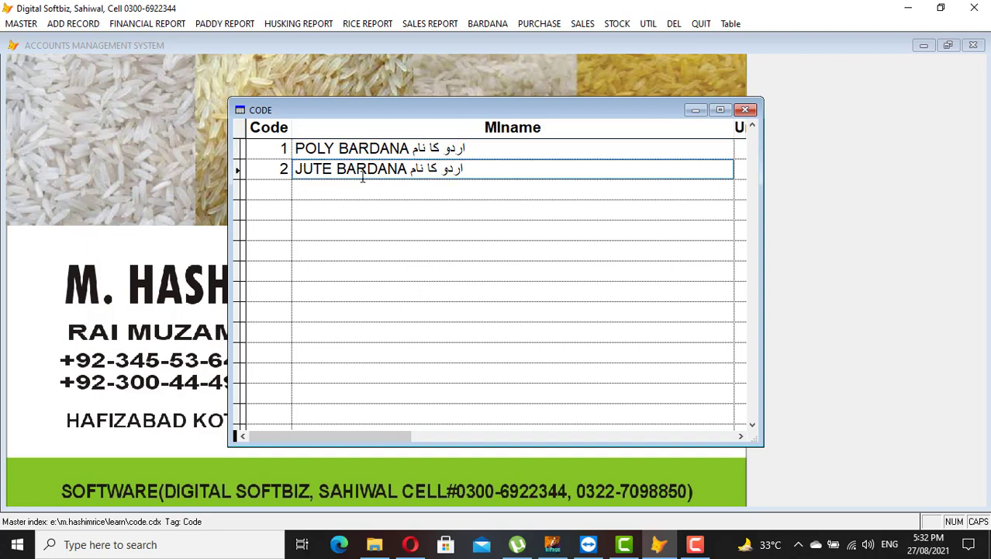
key(Escape)
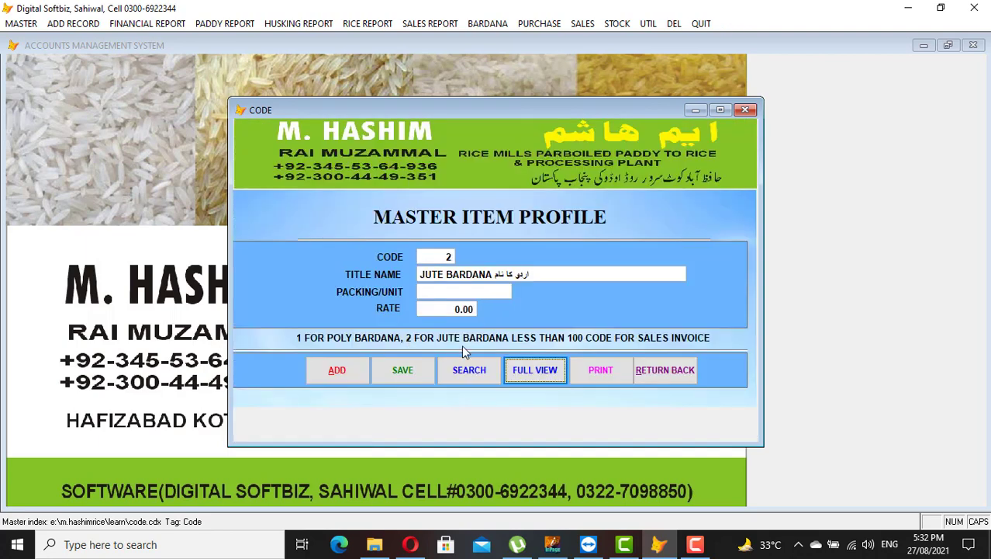
- Add the item PADDY FINE with packing unit KGS and rate 1.00, and save it
click(338, 370)
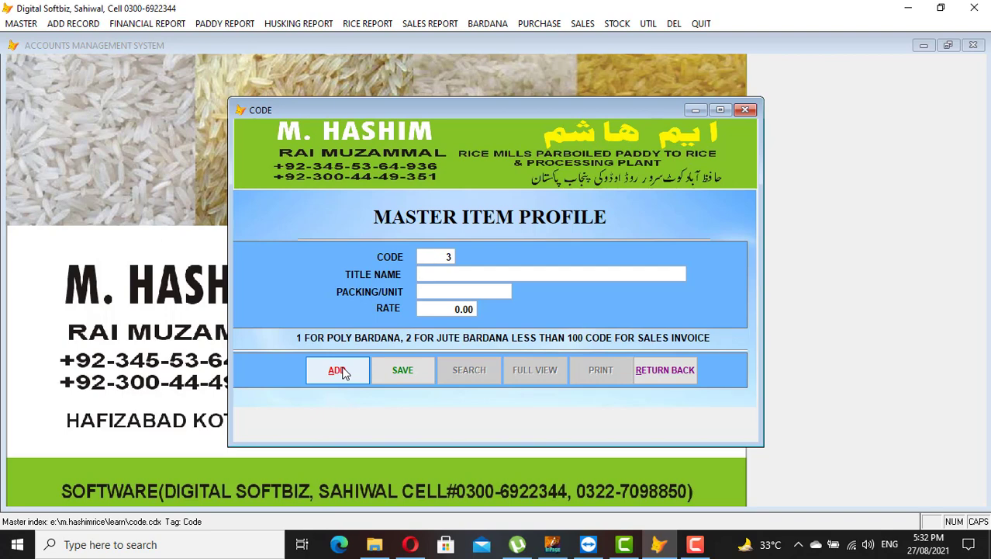
text(PADDY FINE)
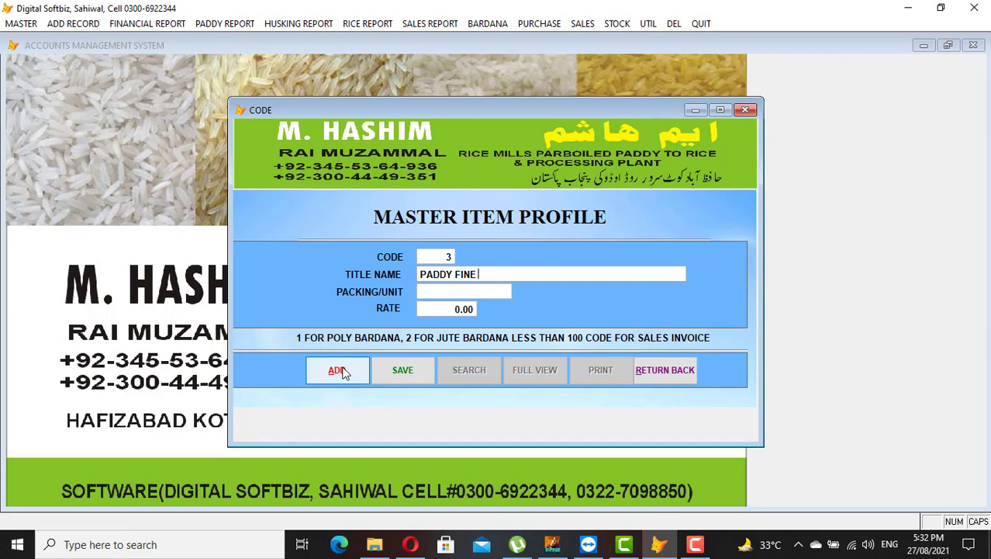
text(KGS)
text(1)
key(Return)
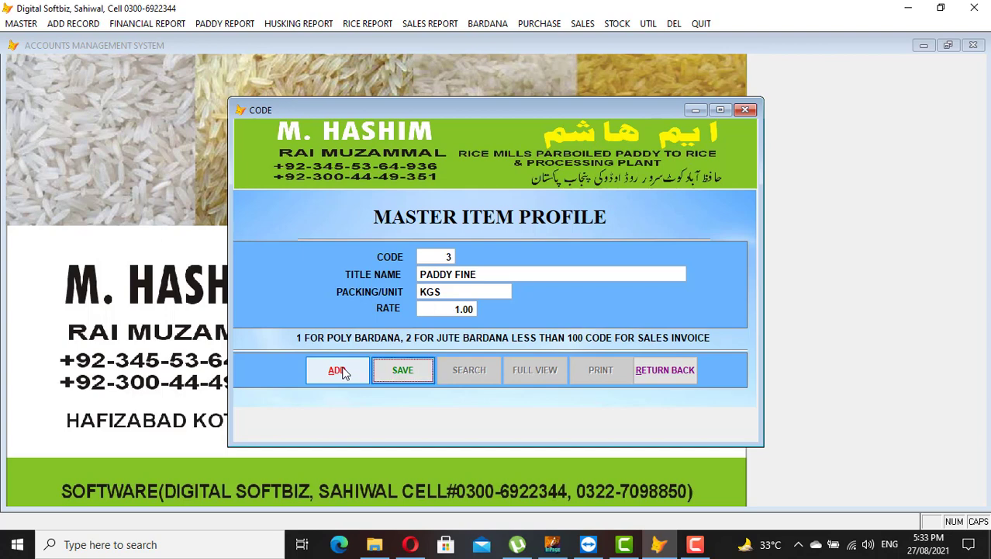
key(Return)
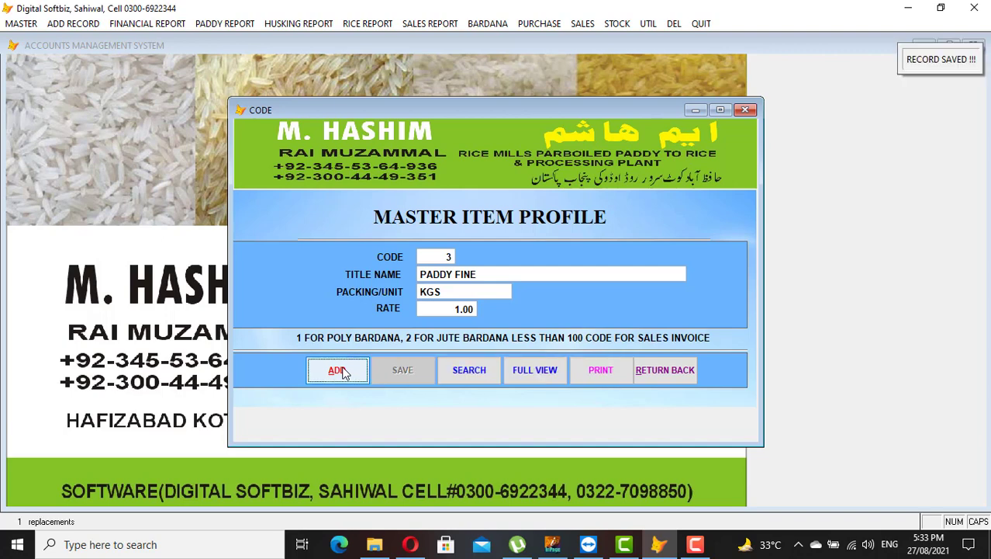
- Add the item RICE FINE with packing unit KGS and rate 2.00, and save it
click(339, 370)
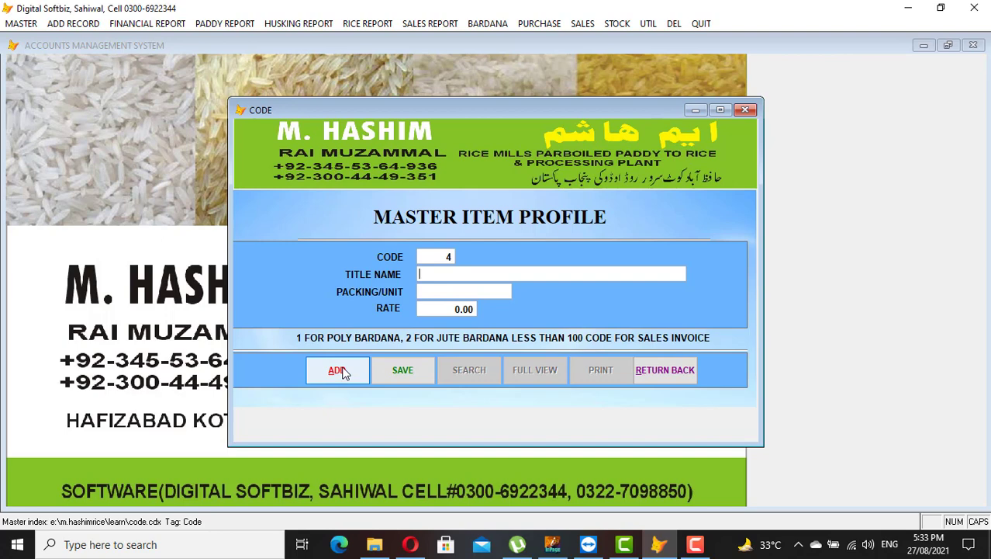
text(RICE FINE)
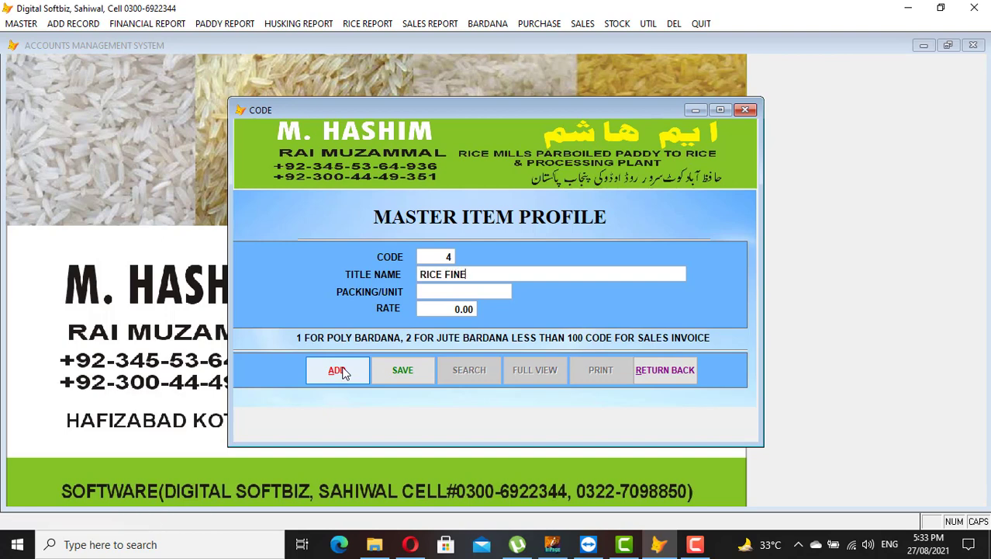
key(Return)
text(KGS)
key(Return)
text(2.)
key(Return)
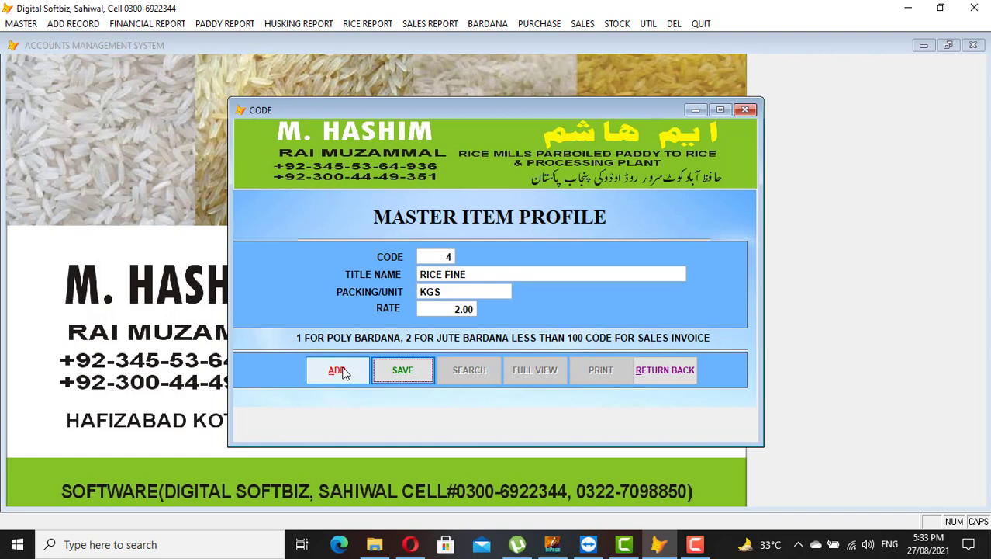
key(Return)
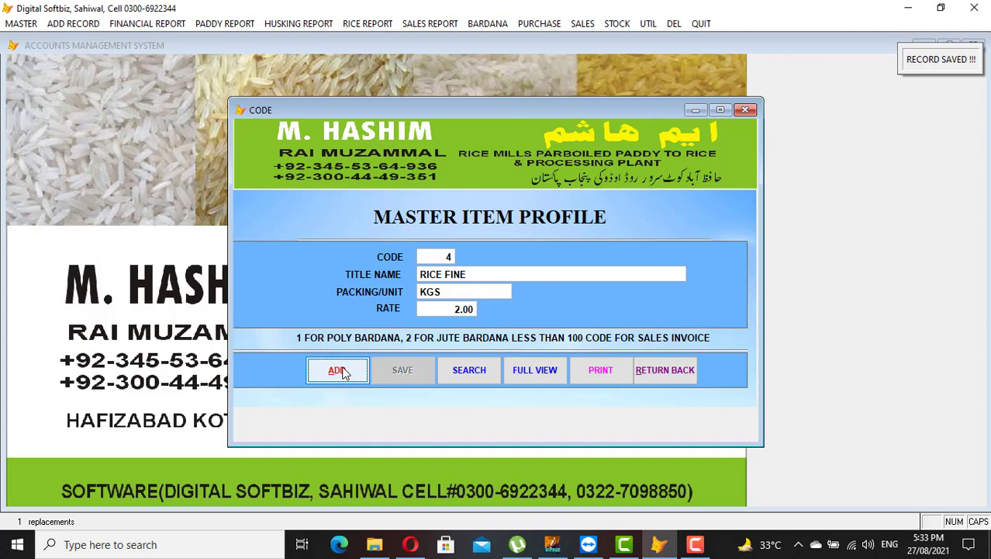
- Add and save the item PETROL with packing unit LTR and rate 115.00, and close the item profile form
click(342, 371)
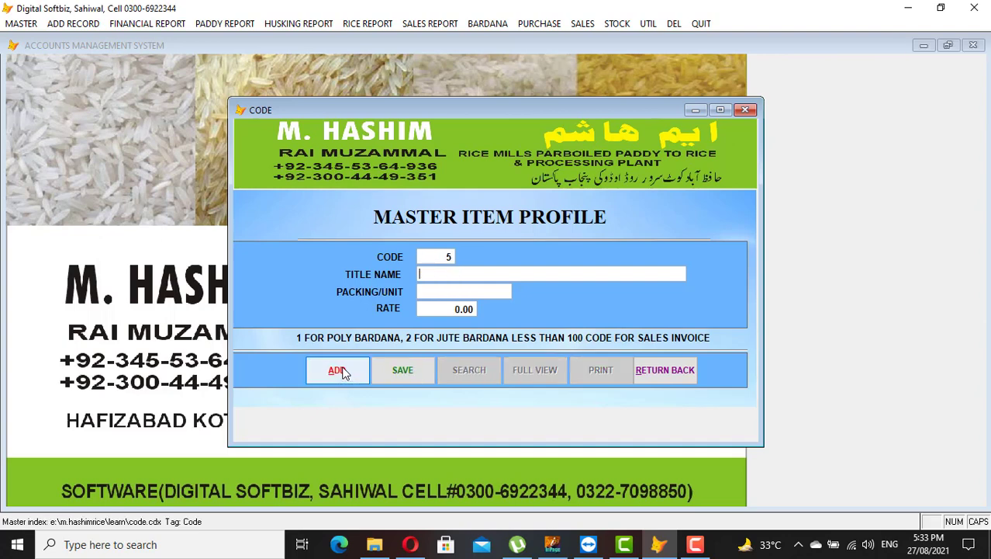
text(PETROL)
key(Return)
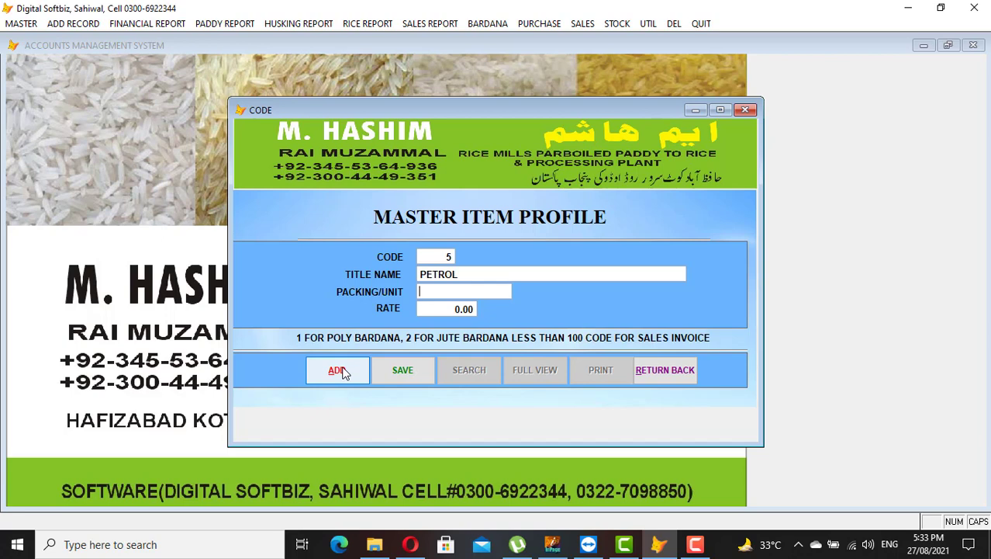
text(LTR)
text(1.15)
key(Return)
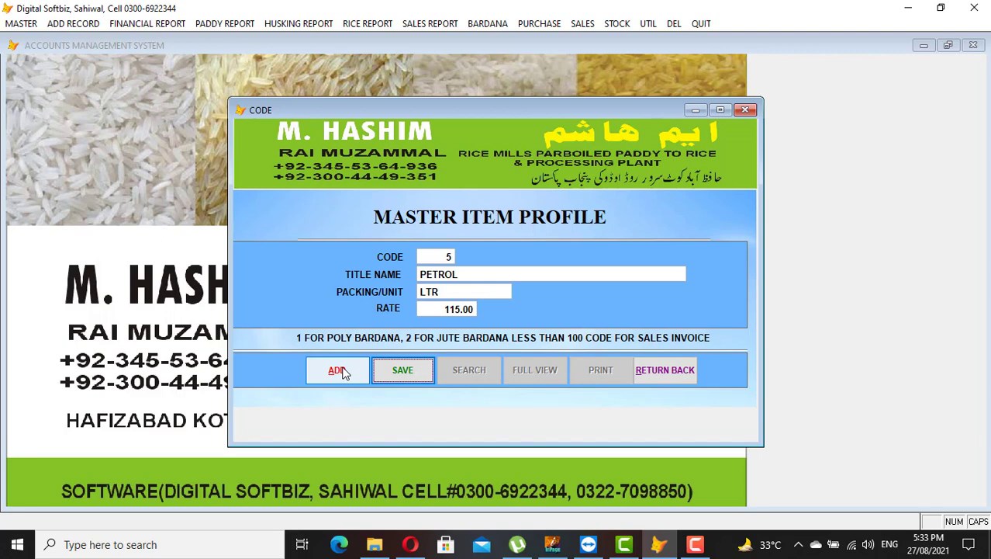
key(Return)
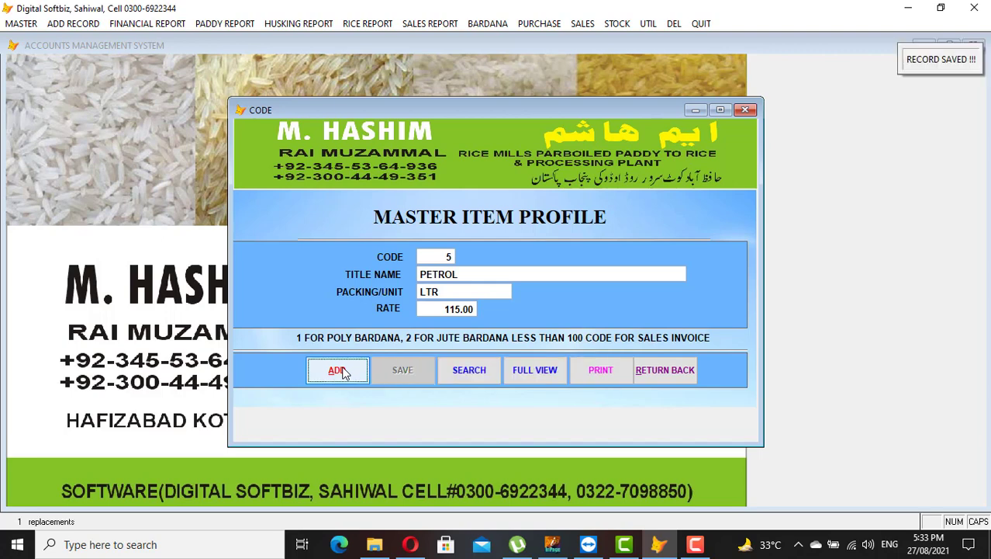
click(672, 372)
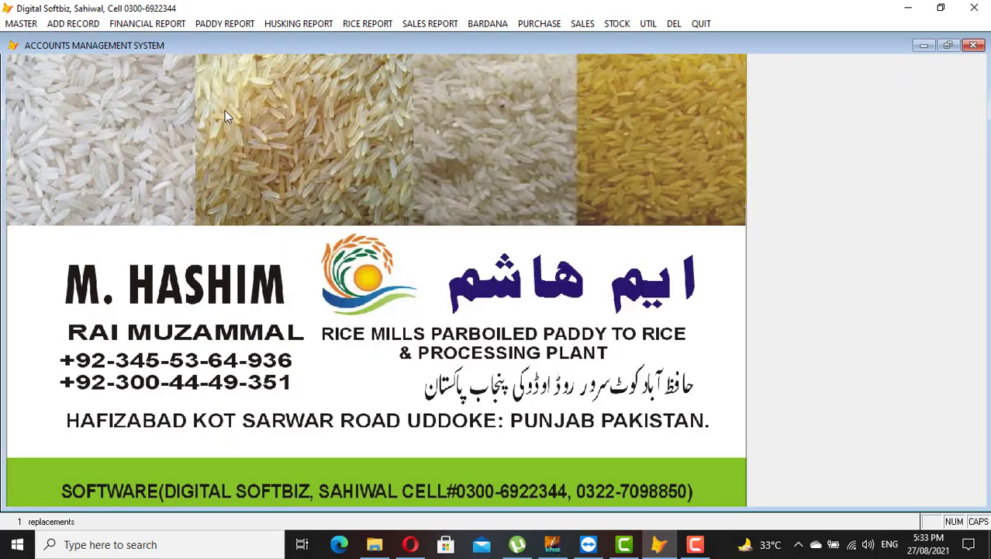
- Open the Location Profile form, review the full list of stock locations, and close the form
click(21, 24)
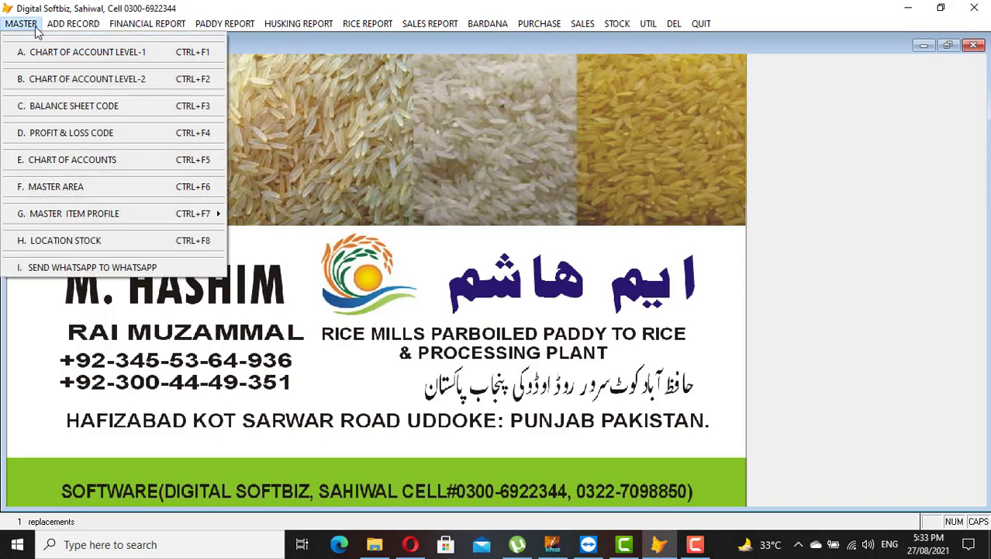
click(66, 241)
click(577, 335)
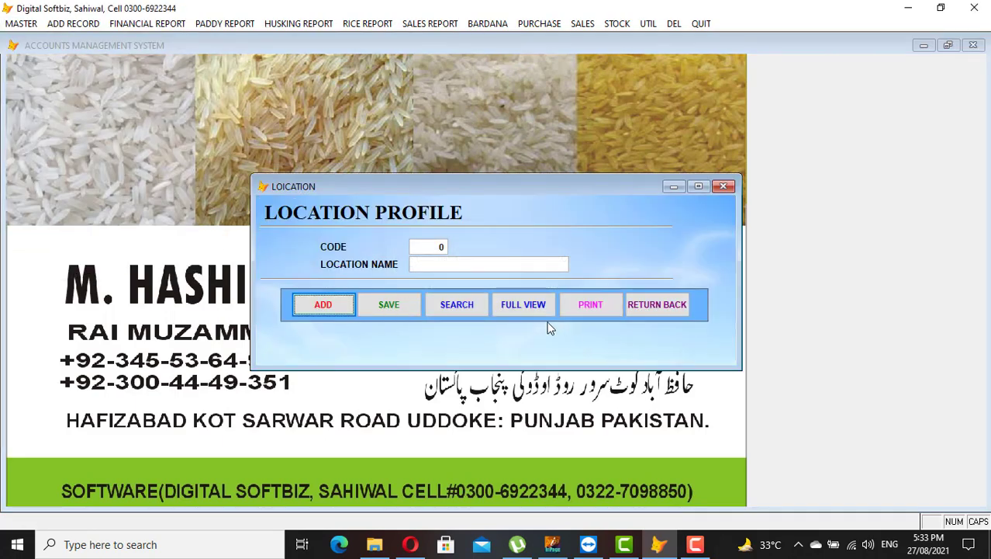
click(494, 305)
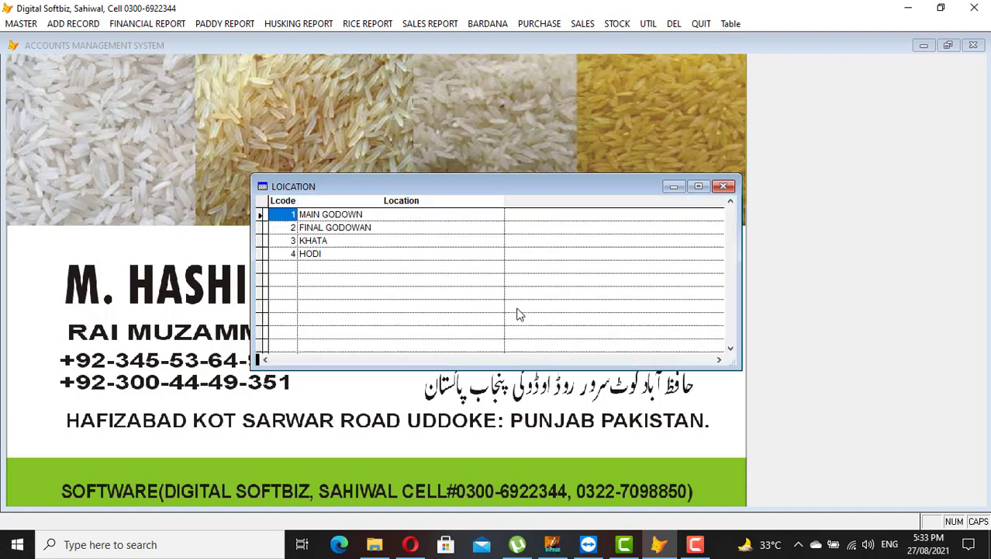
click(329, 215)
click(346, 227)
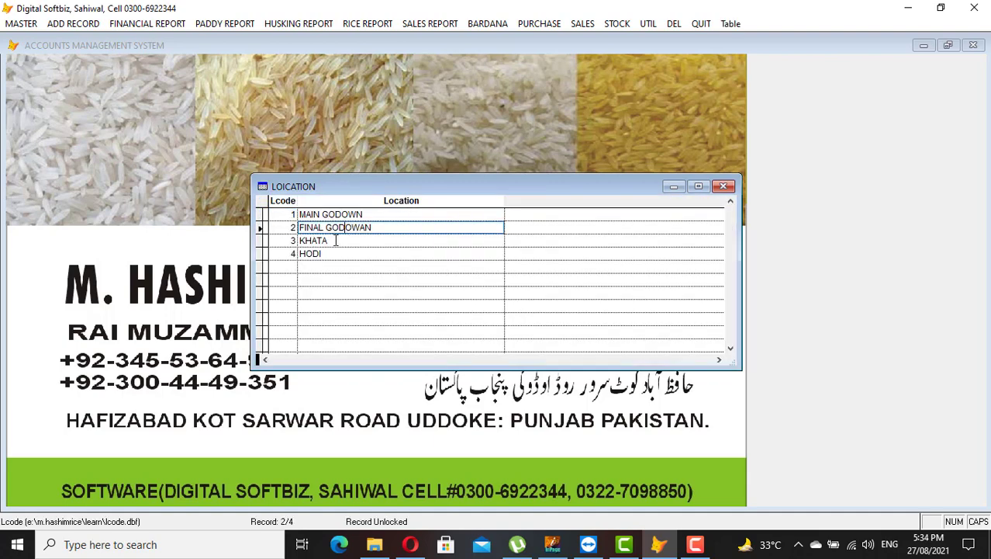
click(335, 240)
click(335, 253)
click(341, 215)
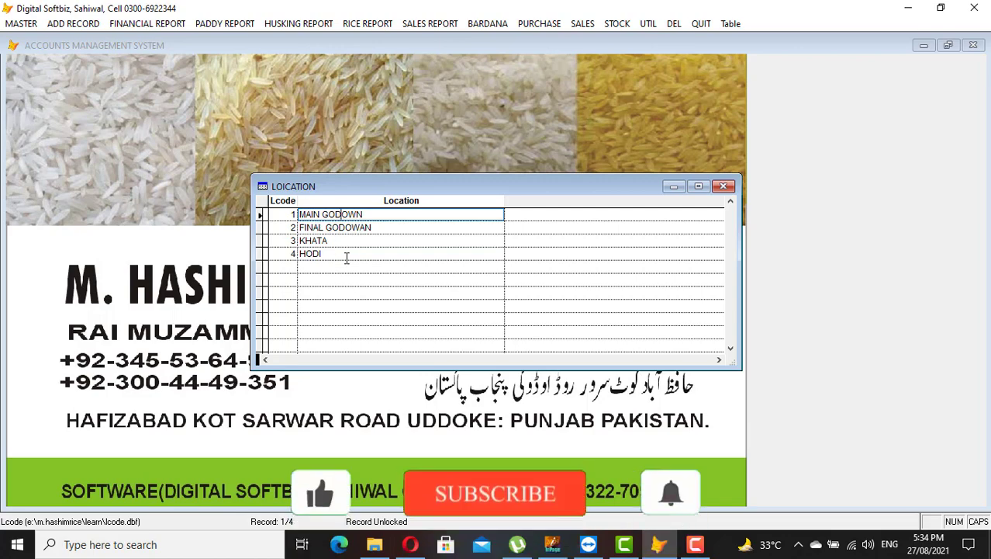
key(Escape)
click(639, 306)
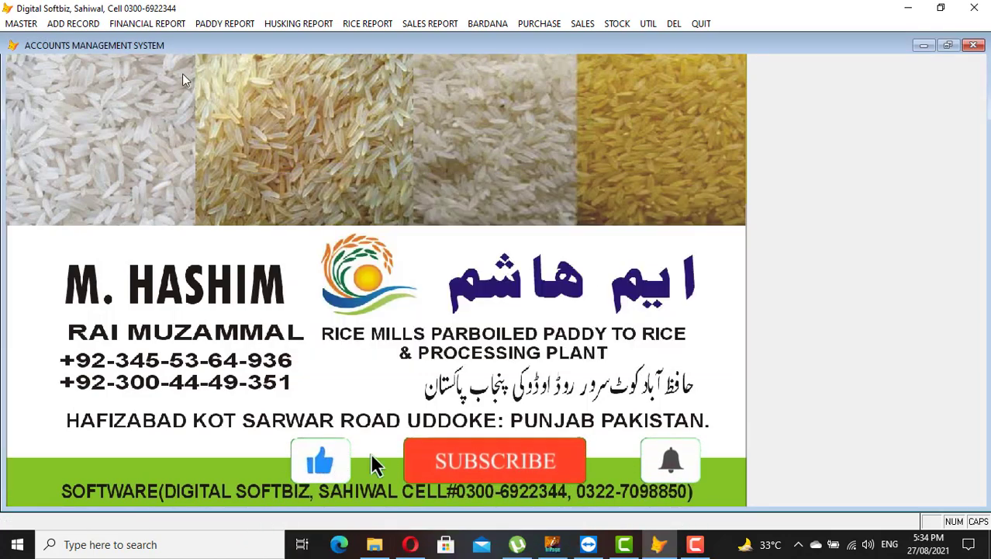
- Open a new Paddy Purchase entry, keep the current date, and select ALI COMM SHOP as the party
click(22, 24)
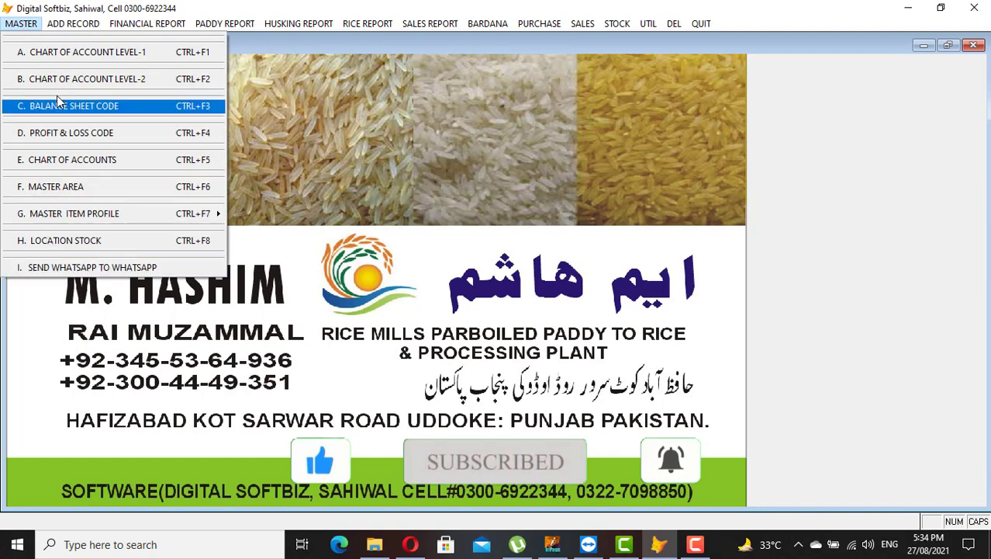
mouse_move(73, 23)
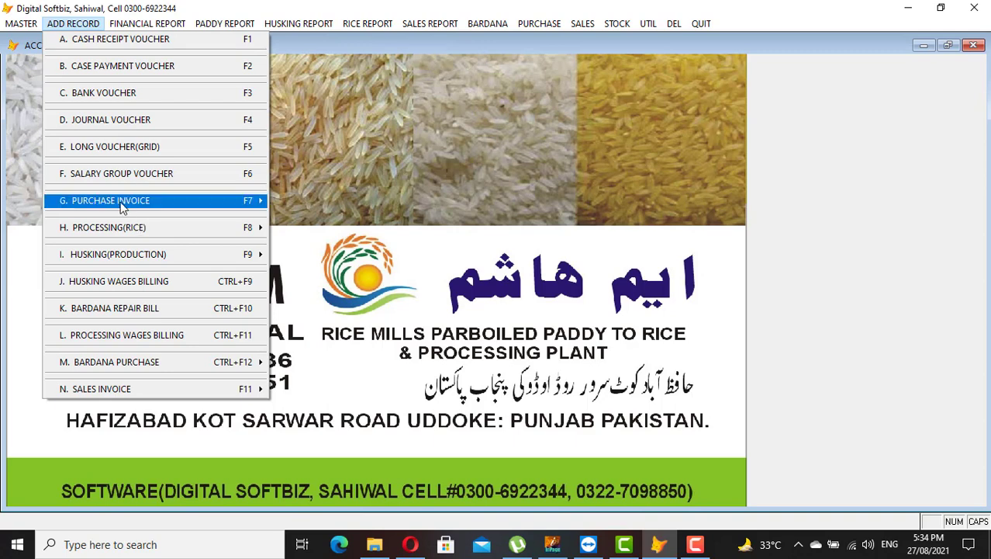
mouse_move(237, 204)
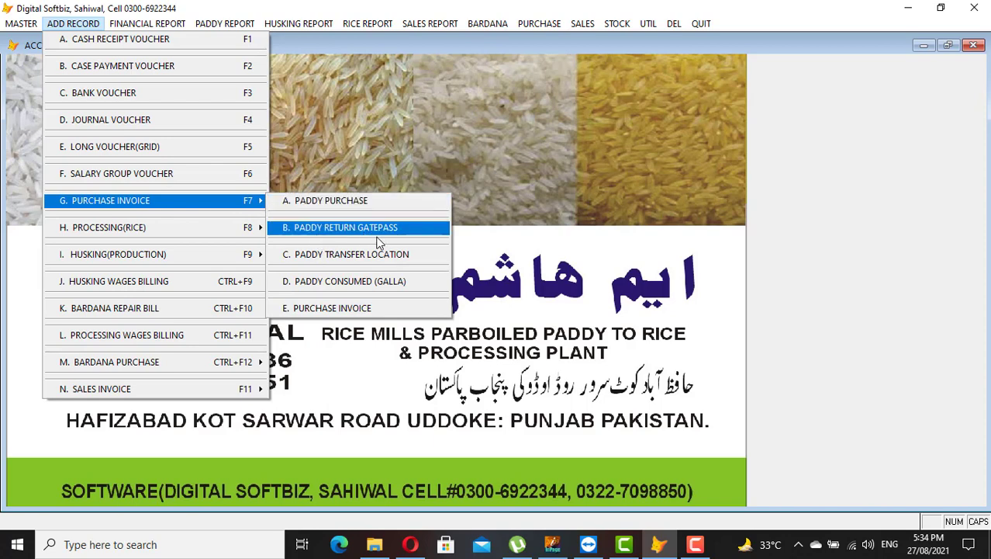
click(353, 200)
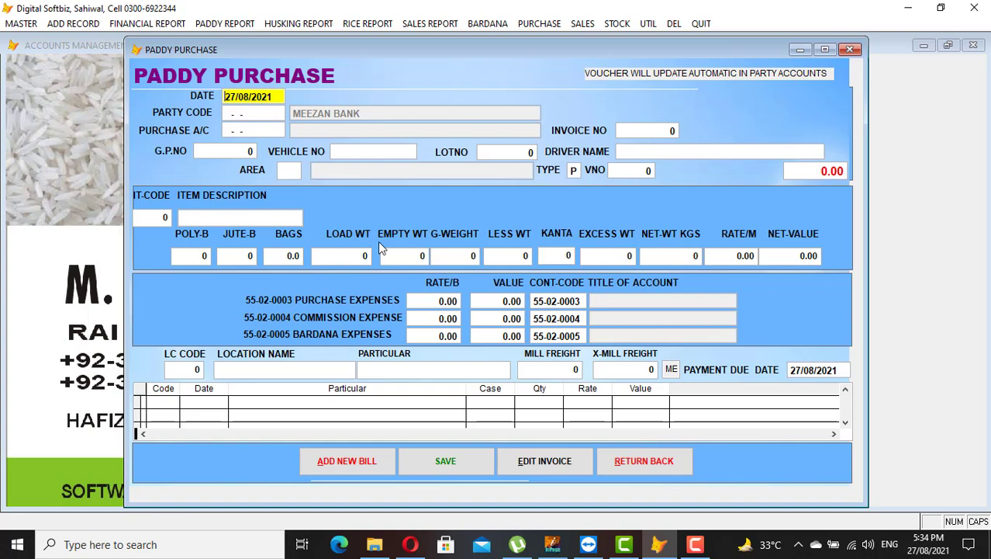
key(Return)
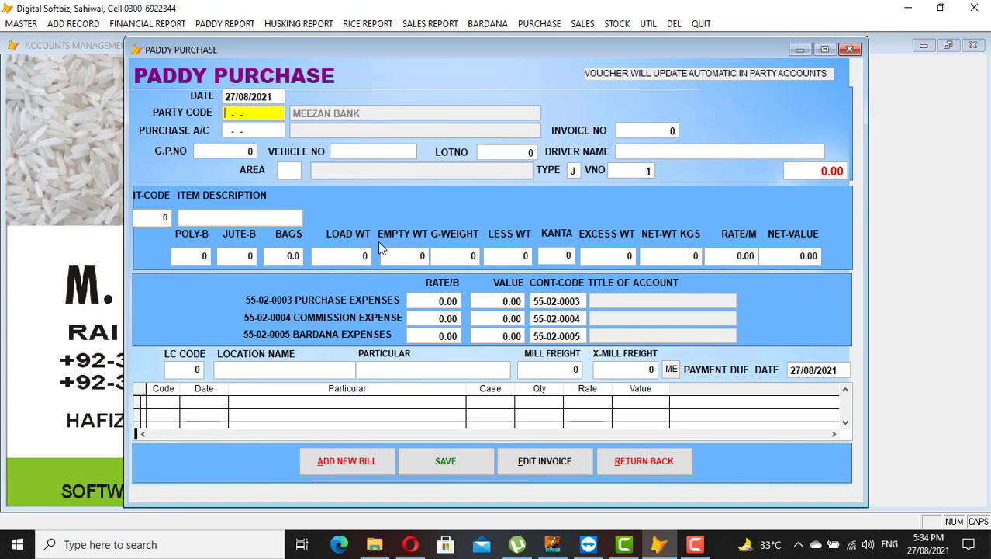
key(Return)
text(ALI)
key(Return)
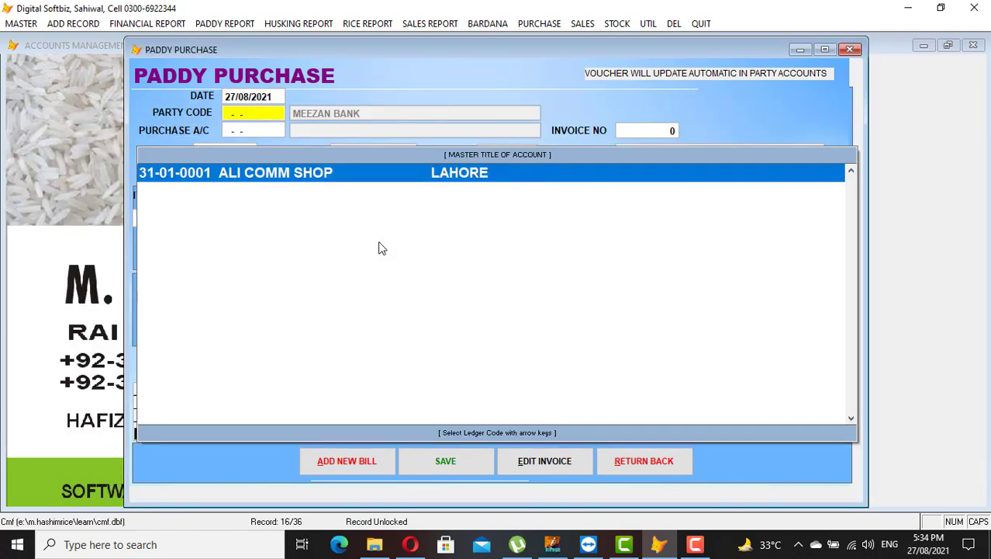
key(Return)
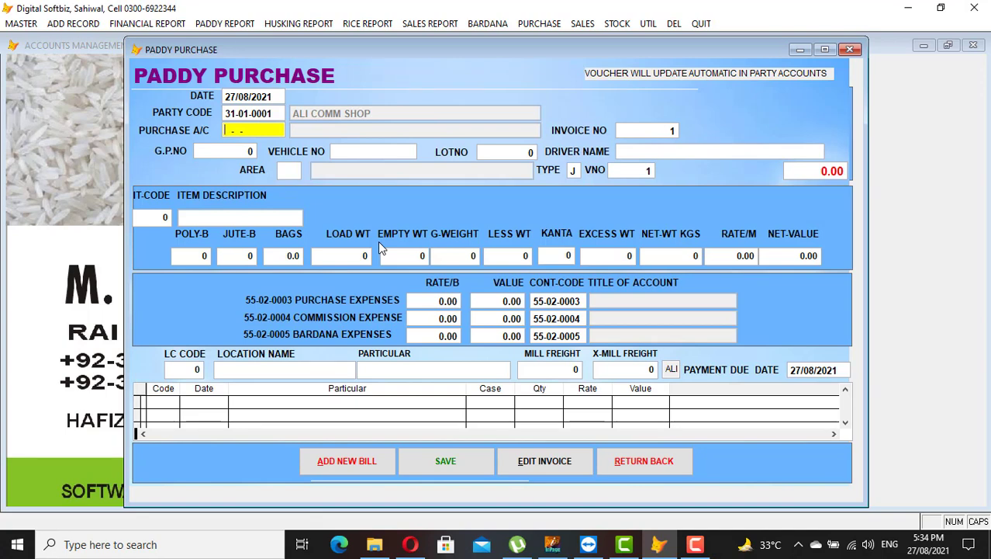
- Look up the ledger accounts matching PAD and set the purchase account to PADDY PURCHASE
key(Return)
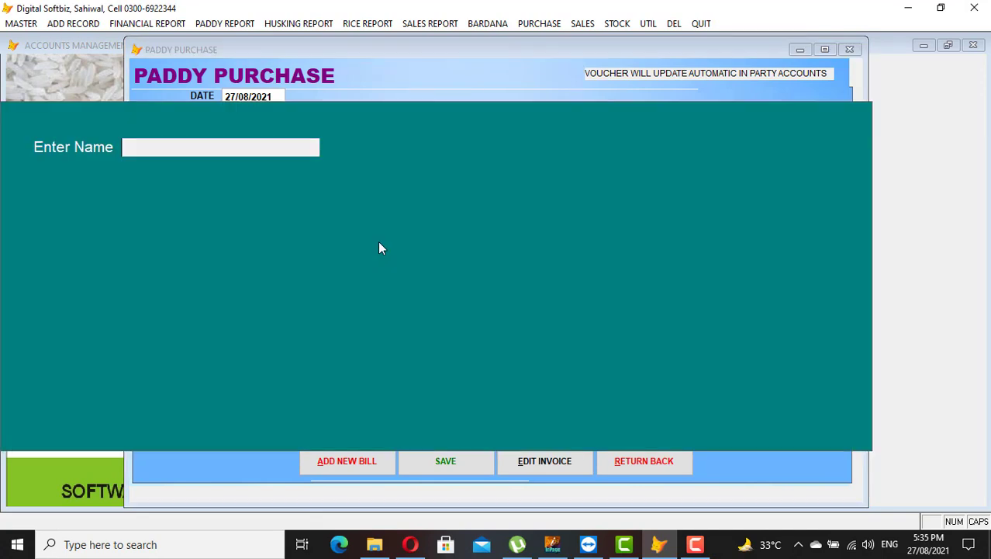
text(PAD)
key(Return)
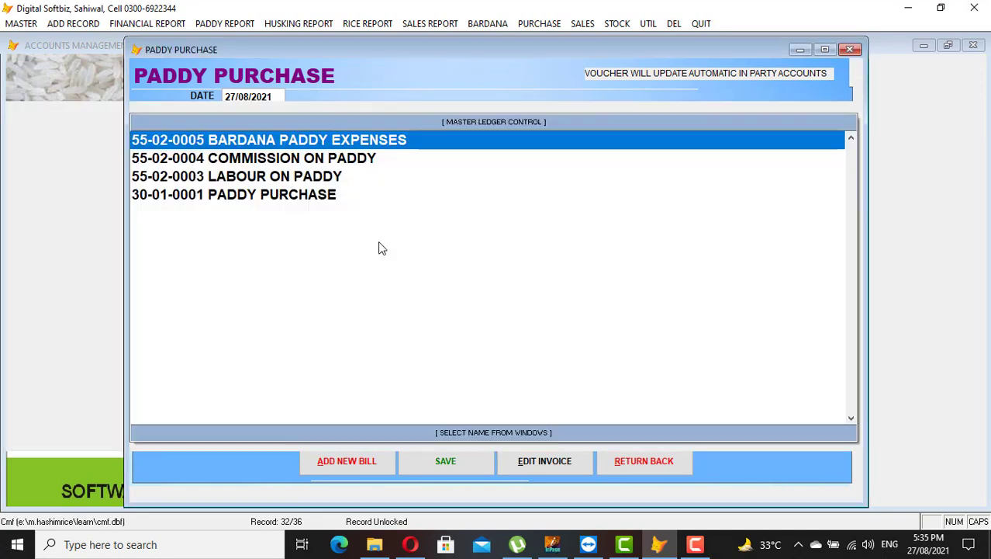
key(Down)
key(Down)
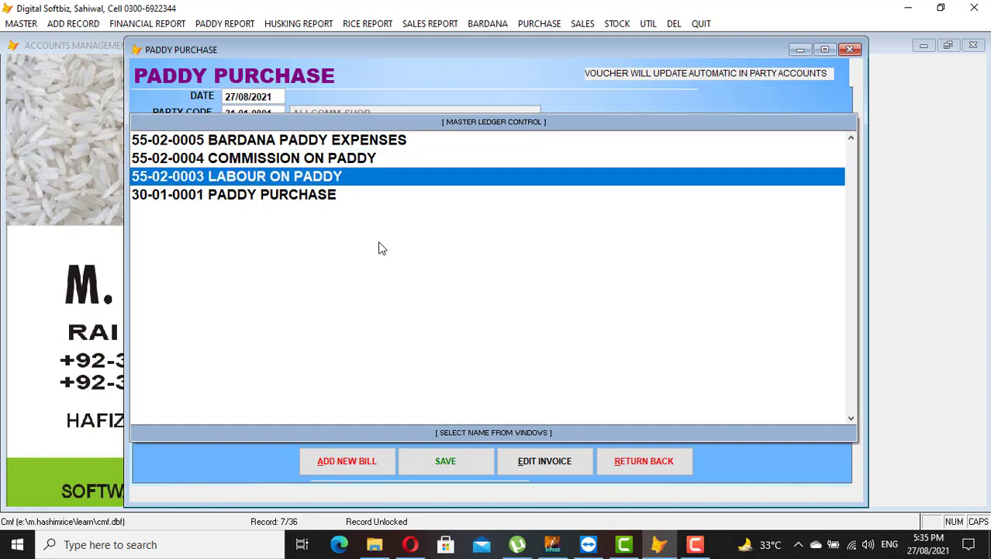
key(Down)
key(Up)
key(Down)
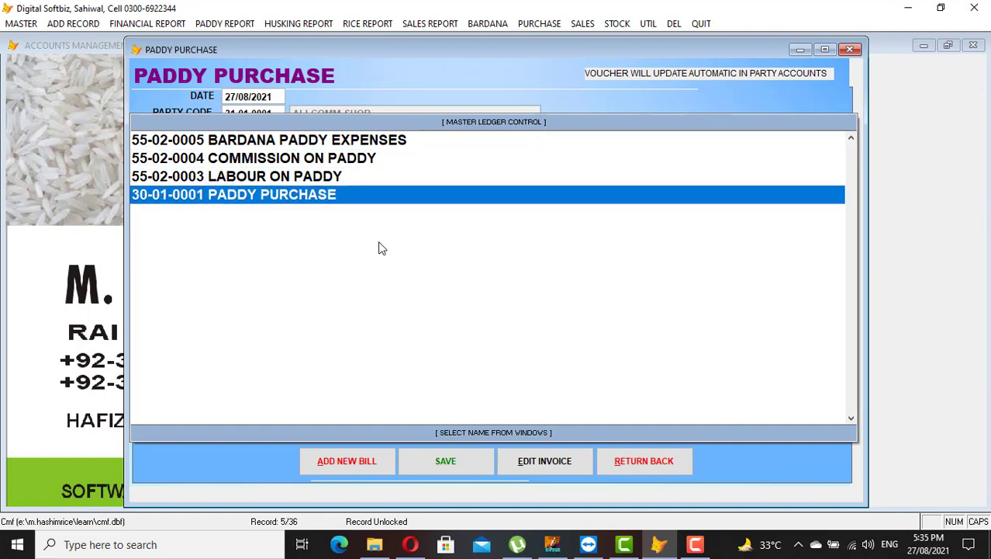
key(Return)
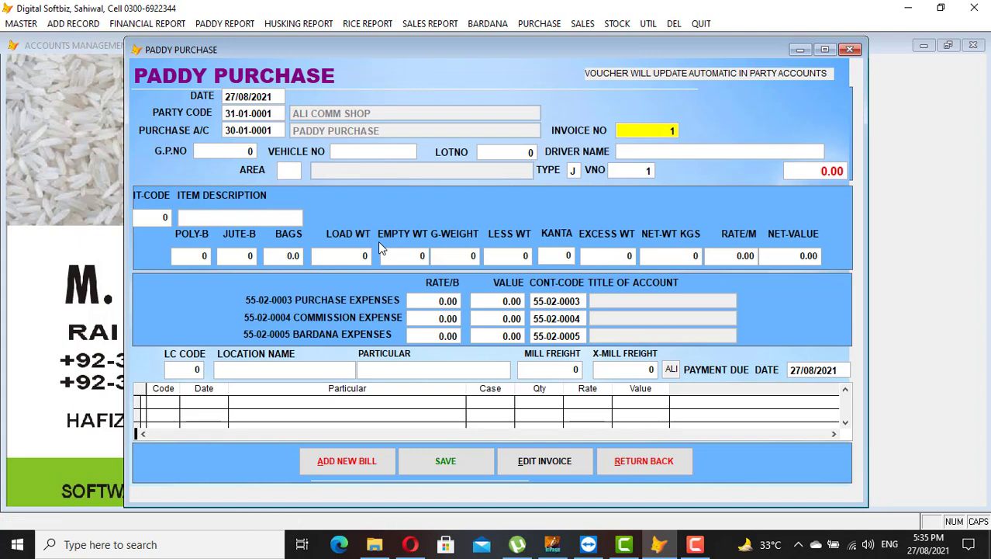
- Enter vehicle number 3443 and area code 02, keeping the default invoice and lot numbers and leaving the driver name blank
key(Return)
key(Return)
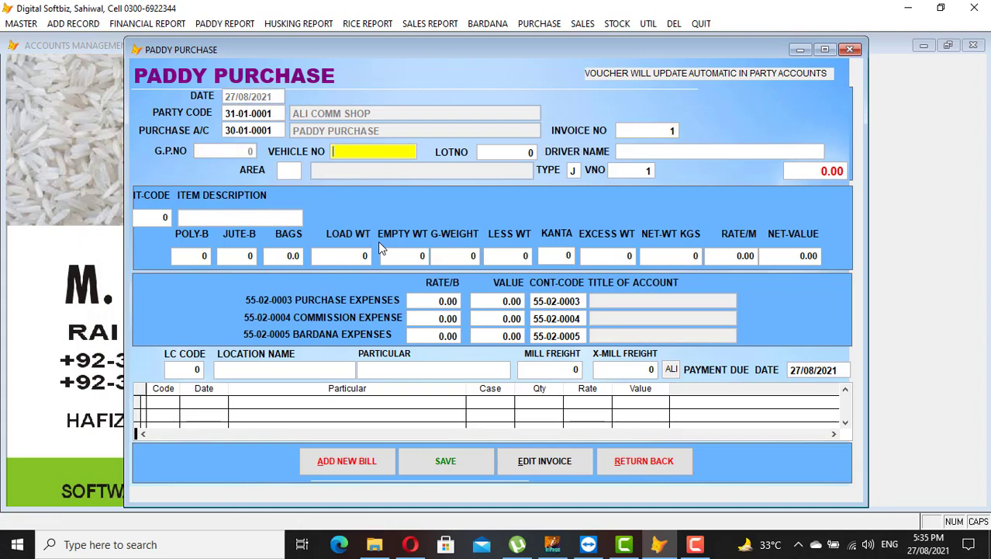
text(3443)
key(Return)
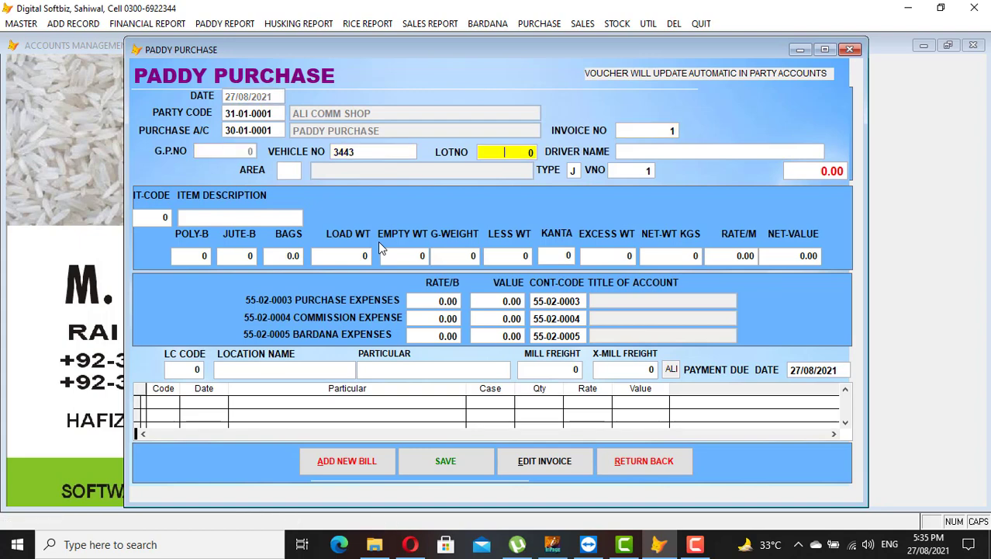
key(Return)
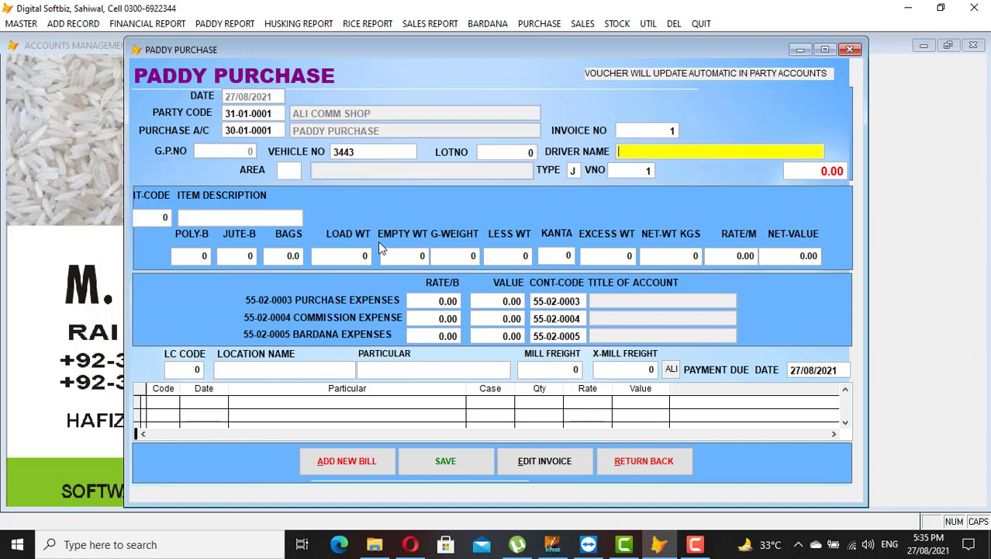
key(Return)
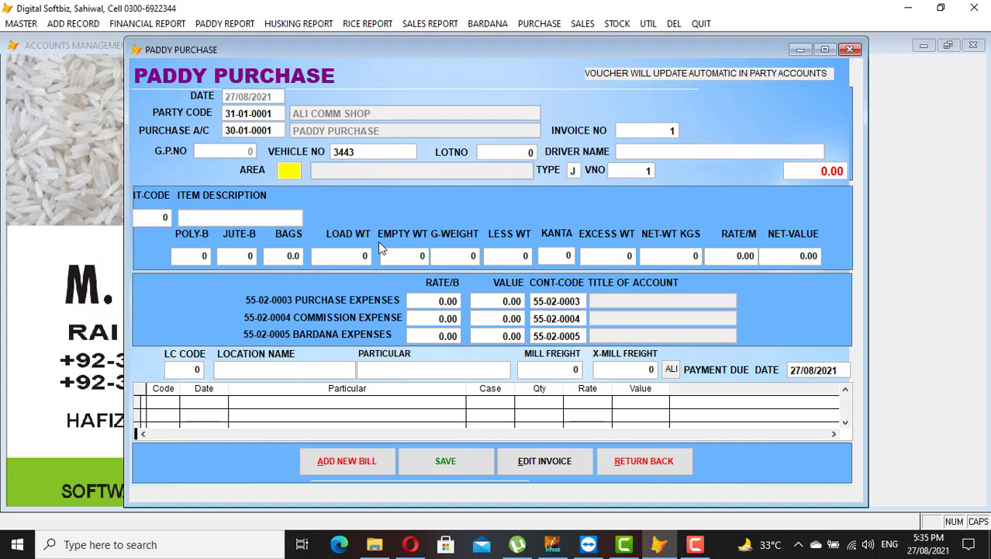
text(02)
key(Return)
key(Return)
key(Return)
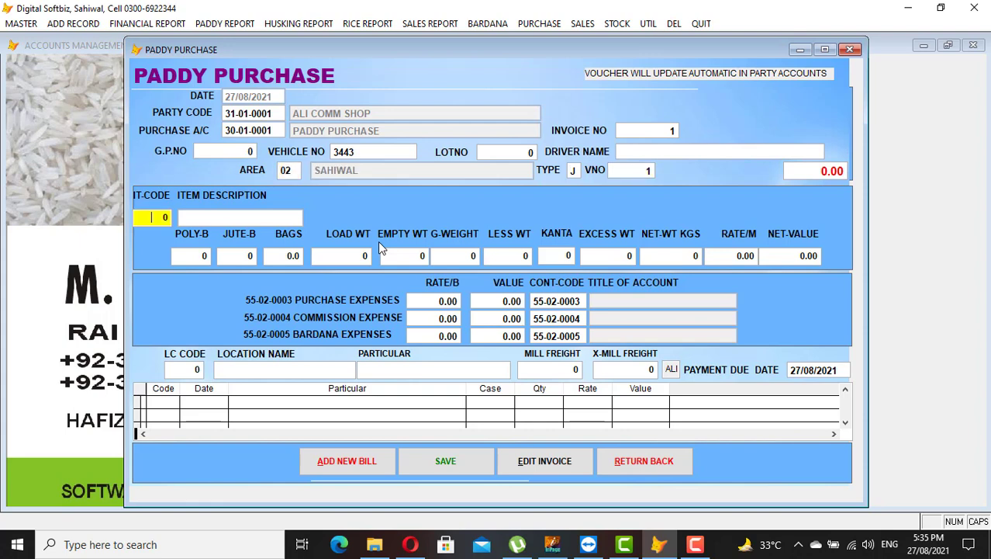
- Choose the item PADDY FINE and enter 500 poly bags with no jute bags
key(Return)
text(PADD)
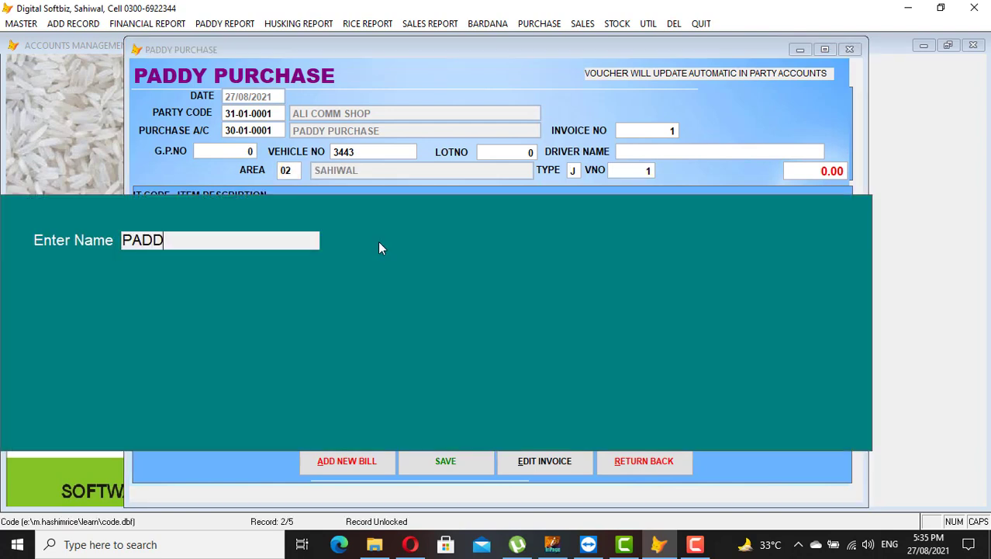
key(Return)
key(Return)
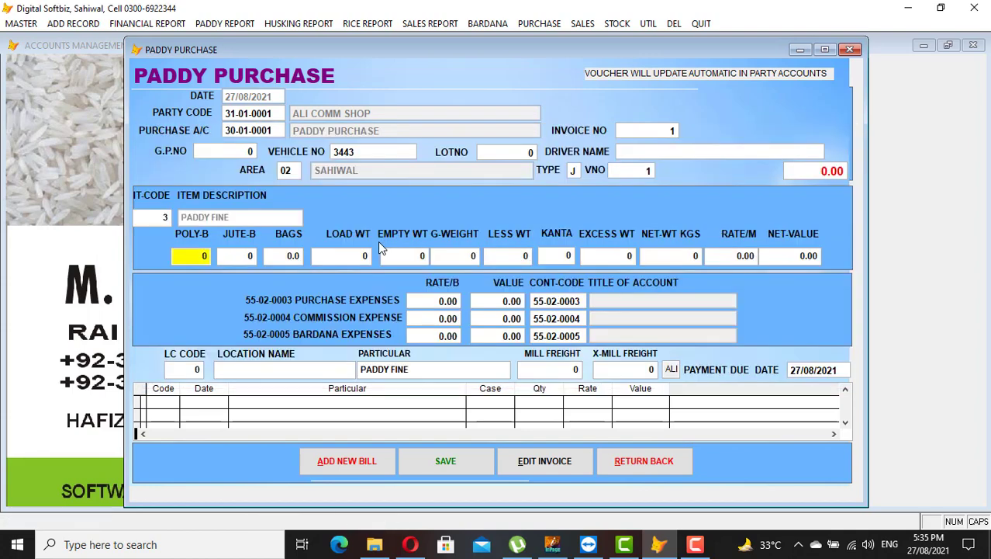
text(500)
key(Return)
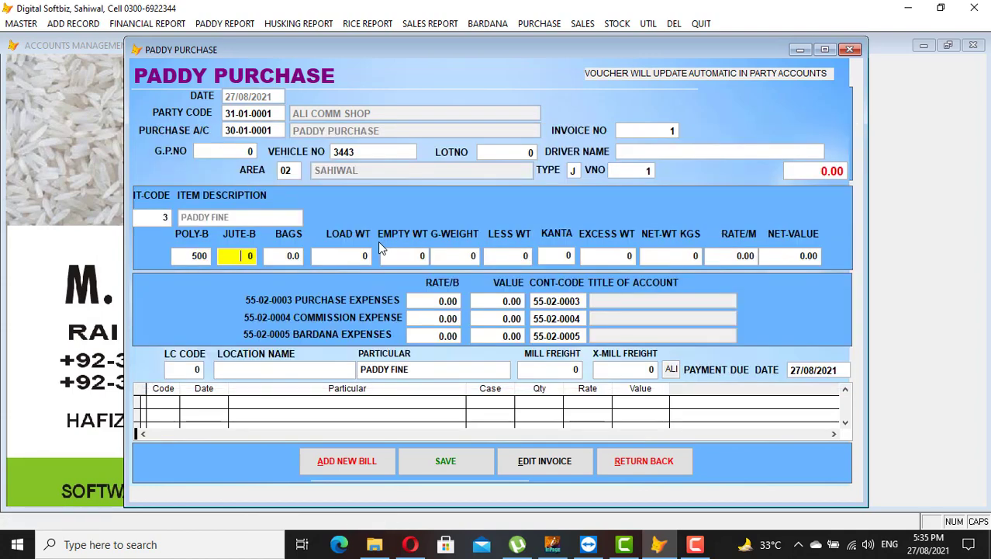
key(Return)
key(Return)
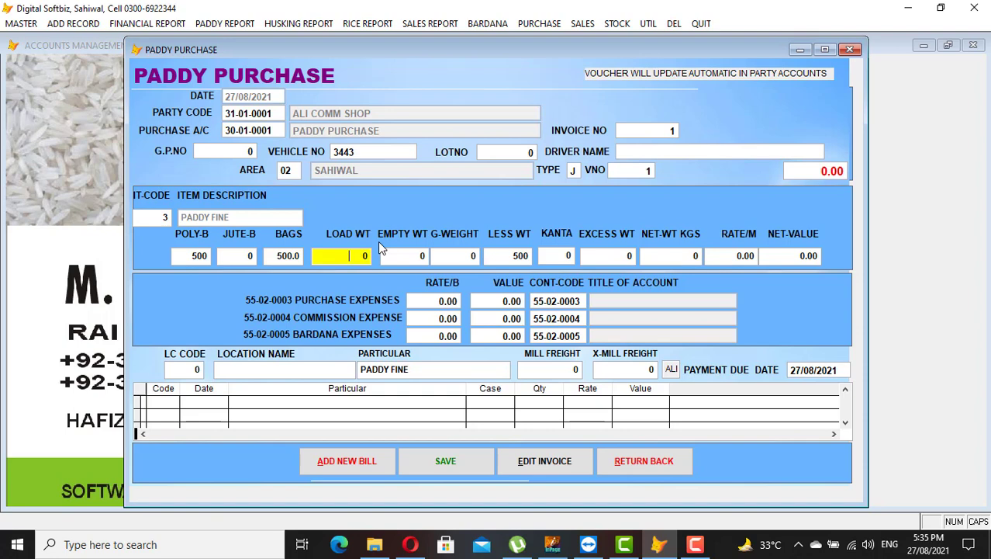
- Enter a load weight of 15000 with no empty weight, and set the less weight to 20
text(15000)
key(Return)
key(Return)
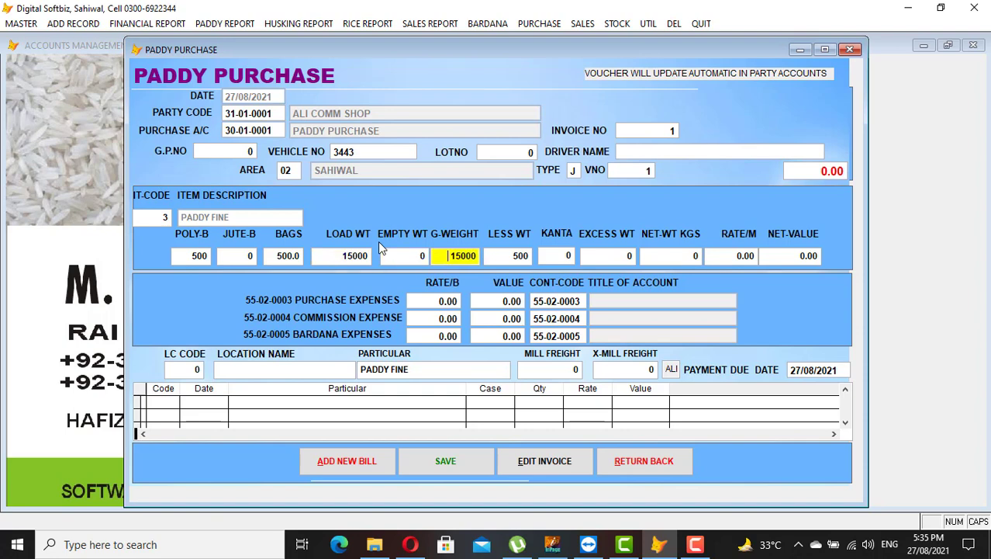
key(Return)
text(205)
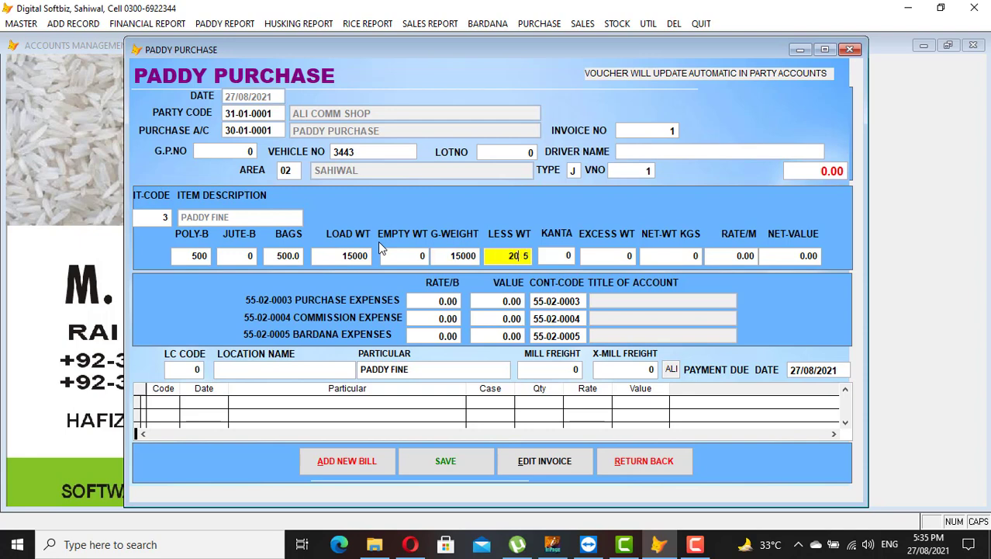
key(Return)
key(Return)
key(Return)
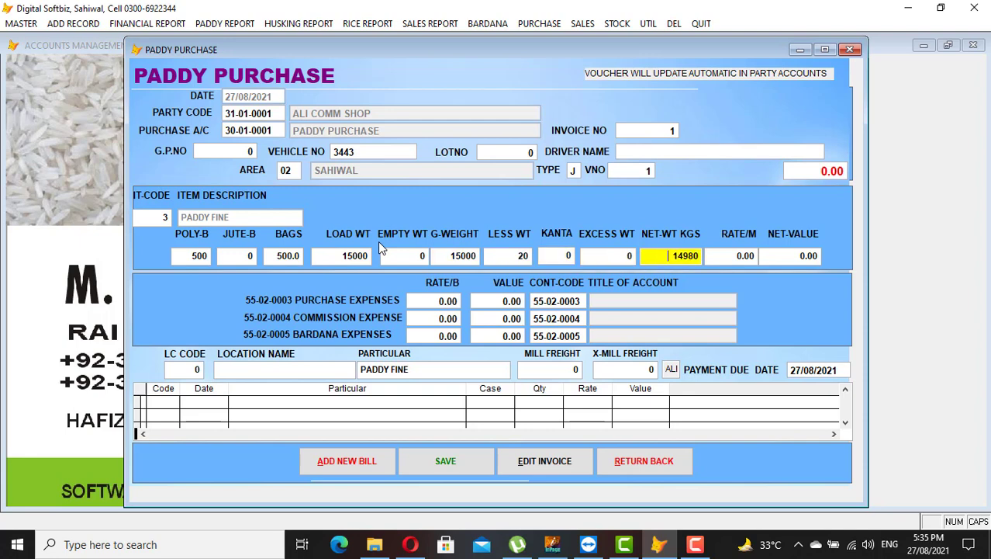
- Set the paddy's rate per maund to 2,400.00 and accept the calculated net value
key(Return)
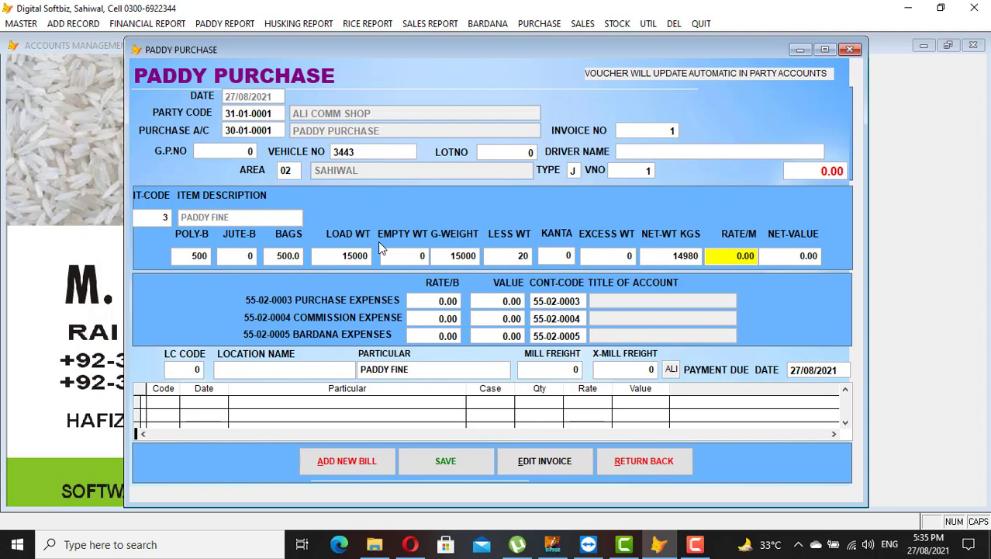
text(240,)
key(Return)
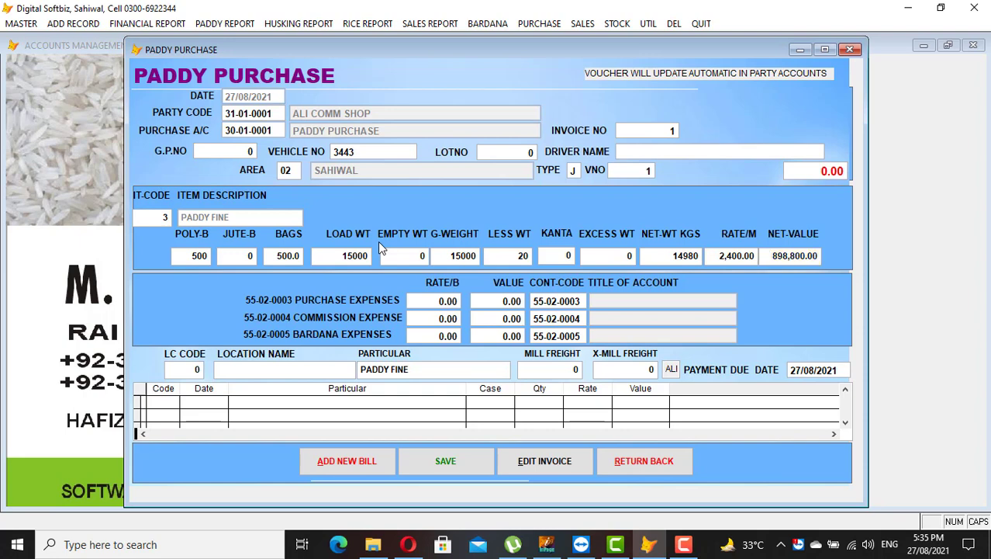
key(Return)
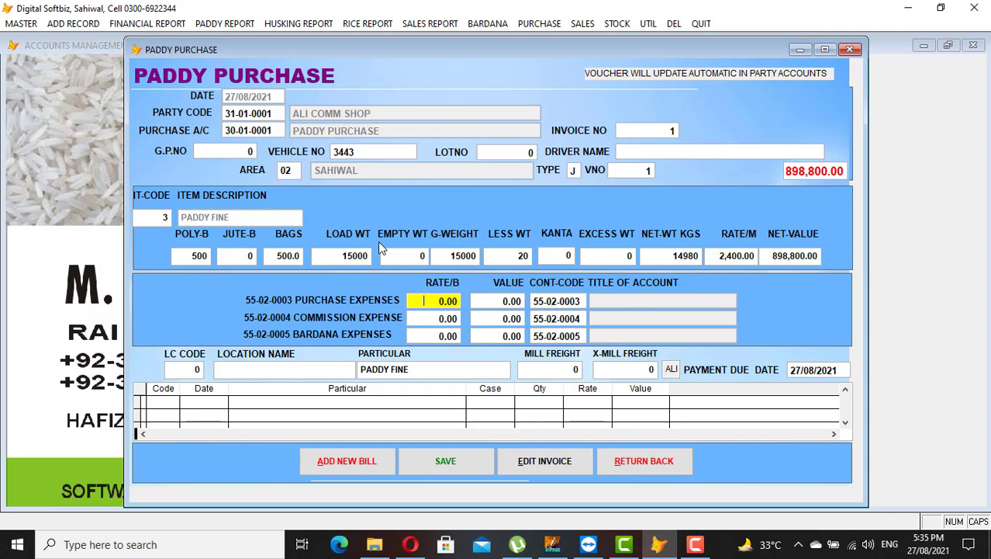
- Fill in the purchase expenses with rate 15.00, value 14500.00 and control code 55-02-0003
text(15)
key(Return)
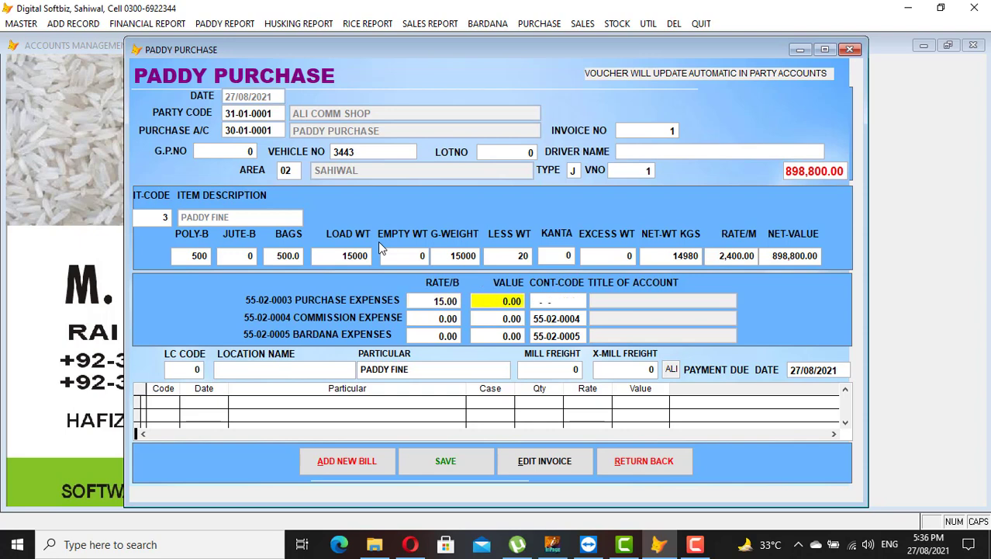
text(14500)
key(Return)
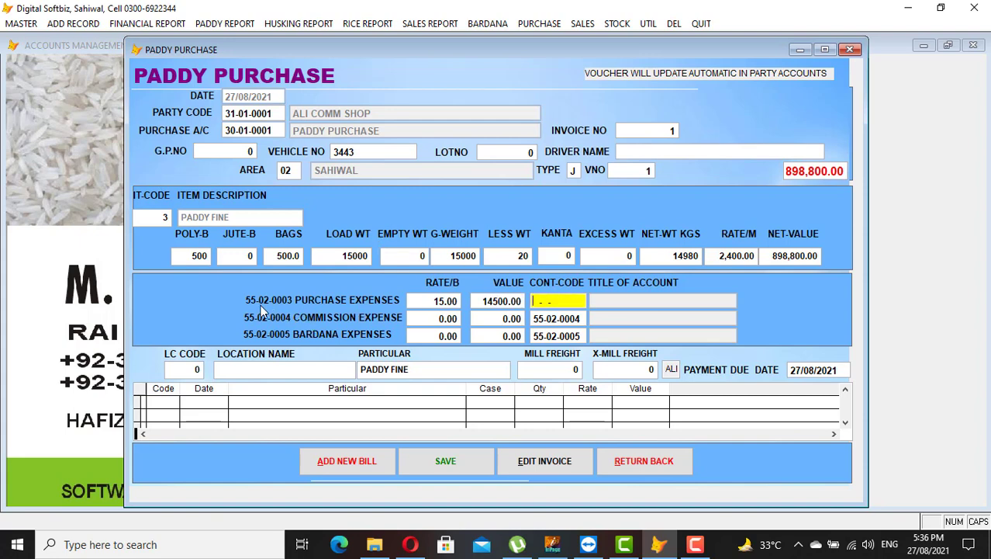
text(55-02-0003)
key(Return)
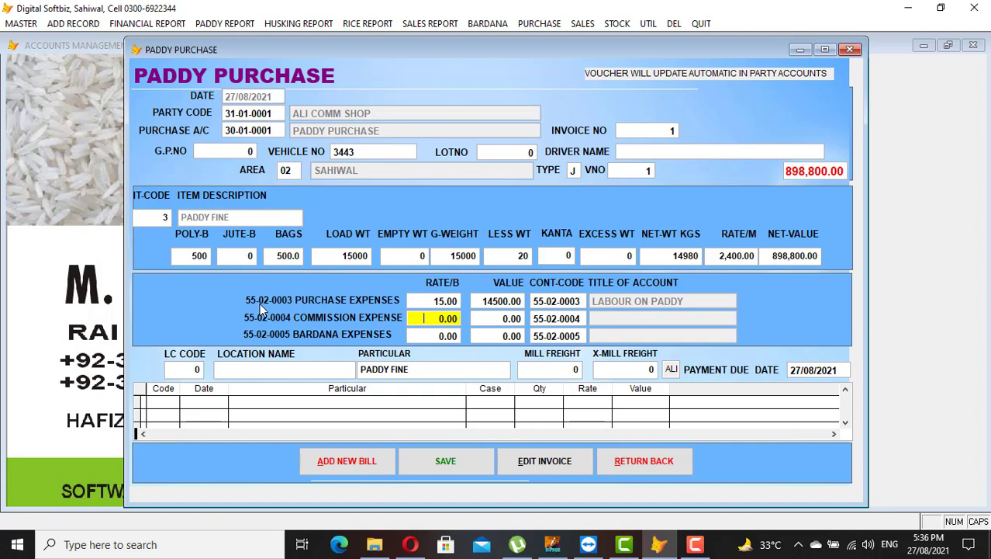
- Leave the commission and bardana expenses at zero and accept the default control code for both
key(Return)
key(Return)
key(Return)
key(Return)
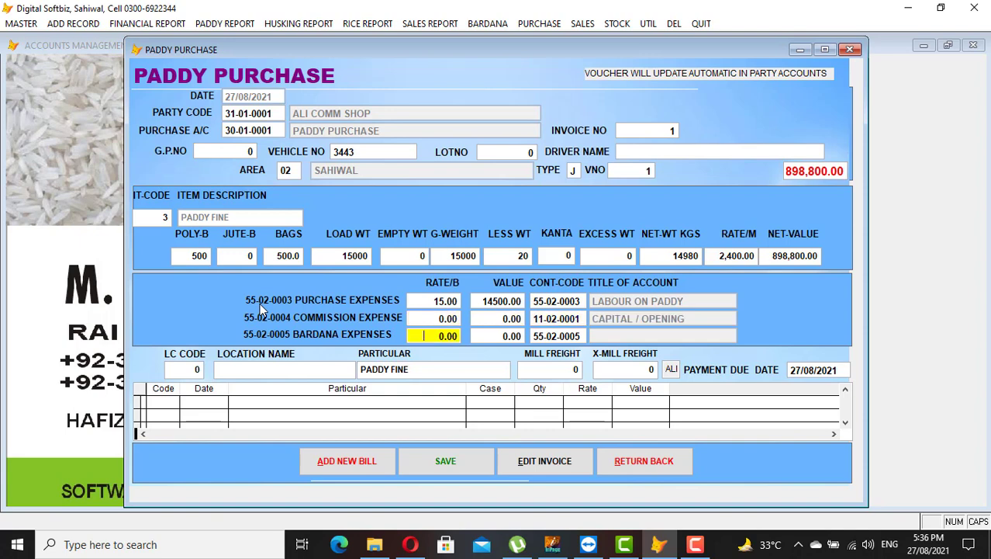
key(Return)
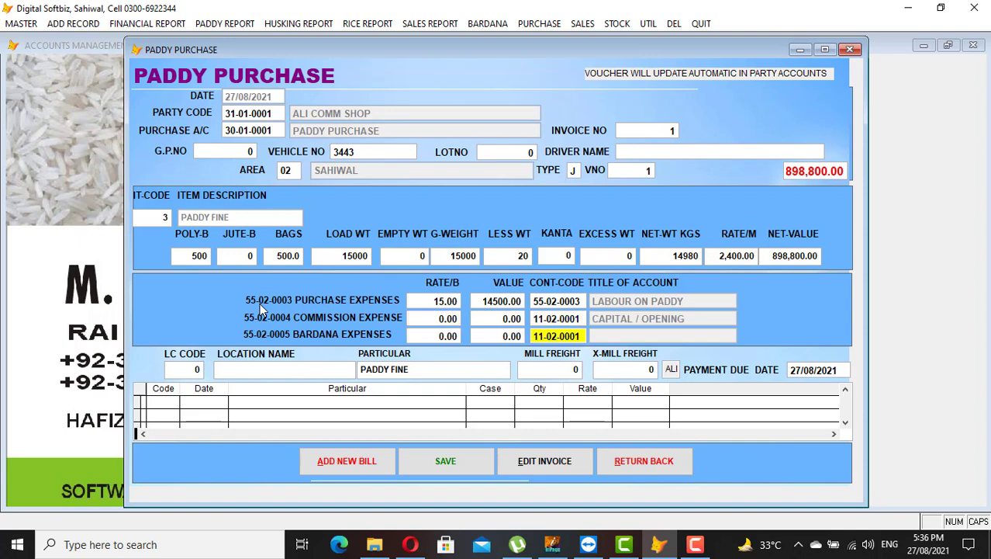
key(Return)
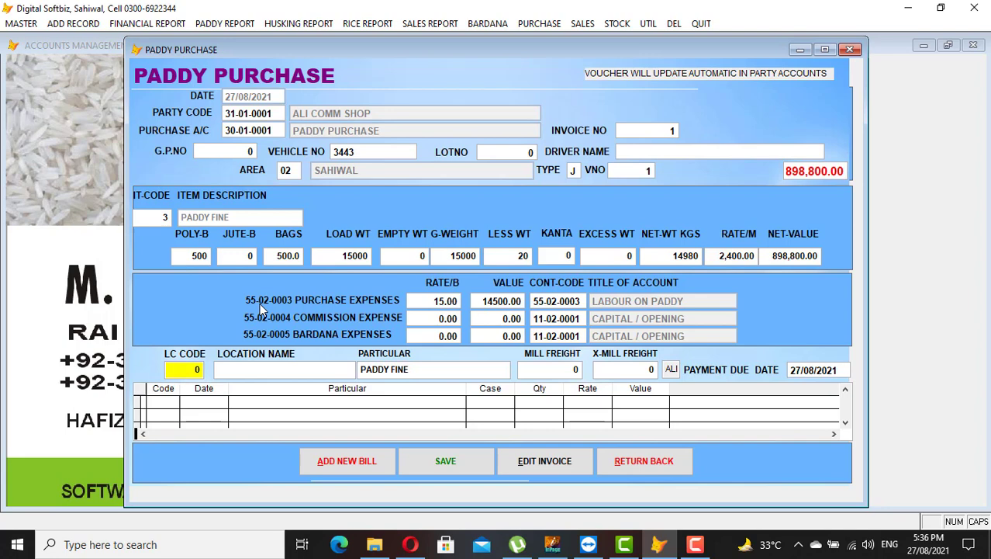
- Look up the stock location by MAIN and select MAIN GODOWN for this purchase
key(Return)
text(MAIN)
key(Return)
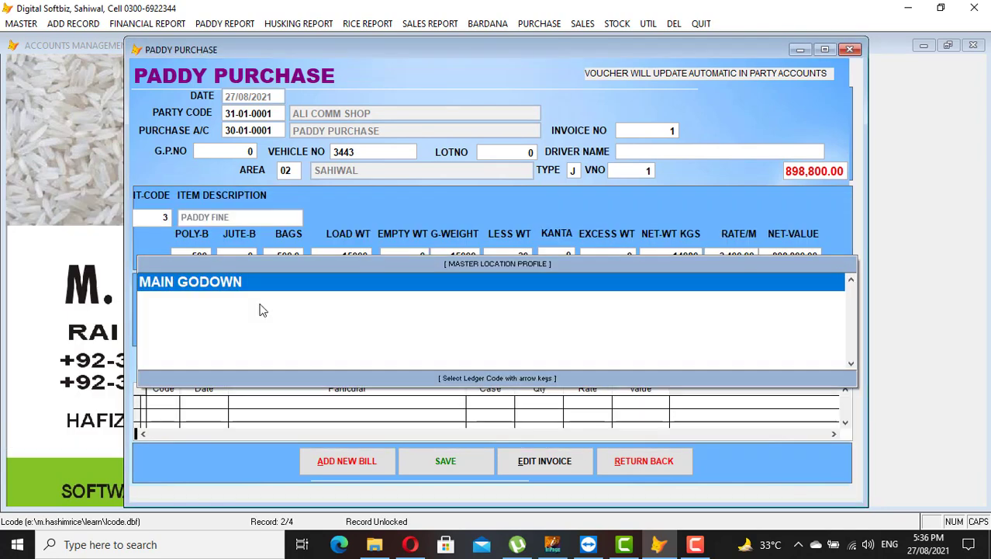
key(Return)
key(Return)
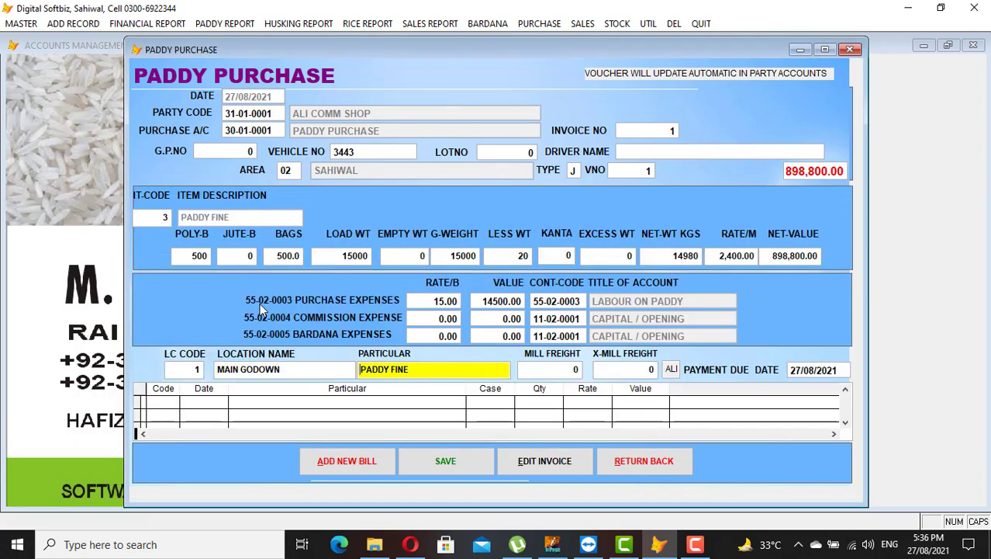
- Accept the PADDY FINE particular with zero mill and x-mill freight, save the paddy purchase and close the form
key(Return)
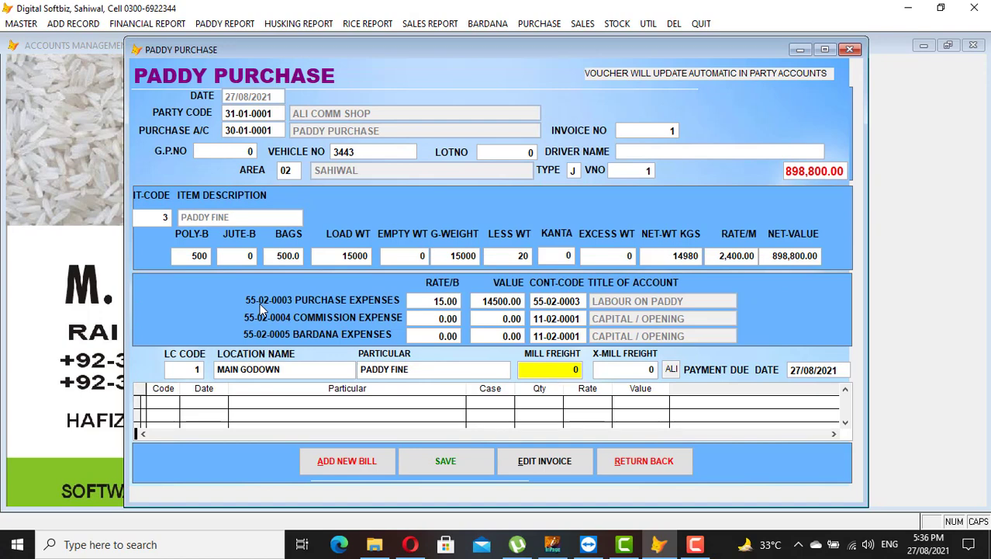
key(Return)
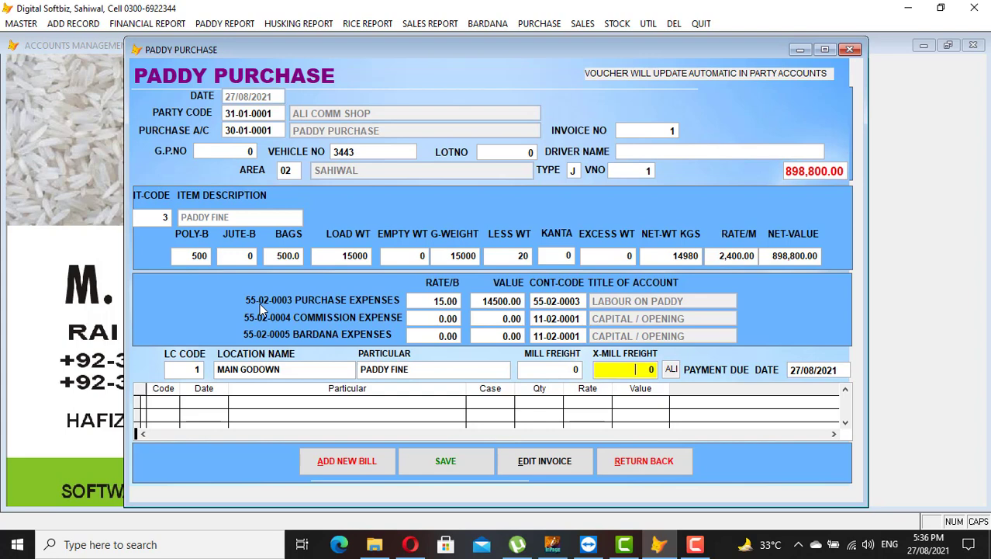
key(Return)
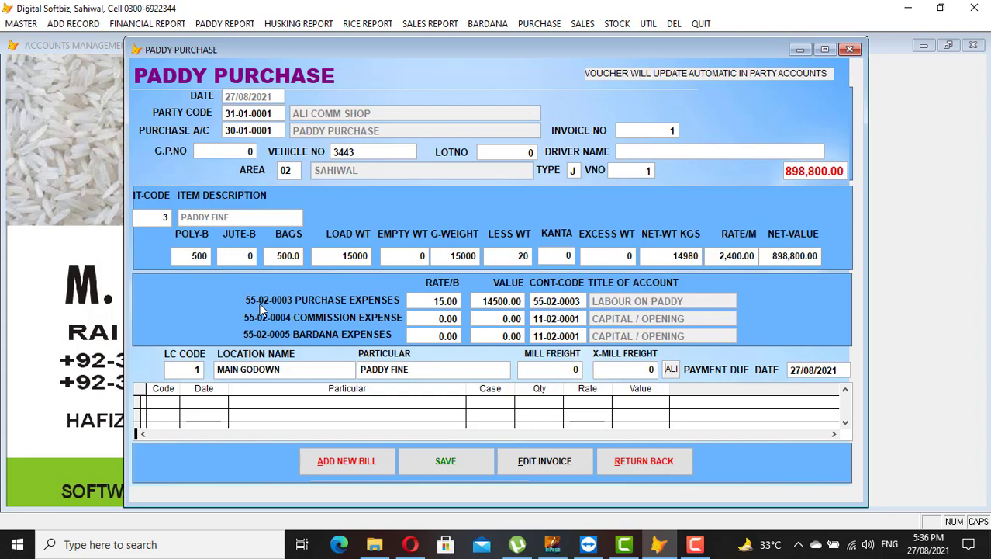
key(Return)
key(Return)
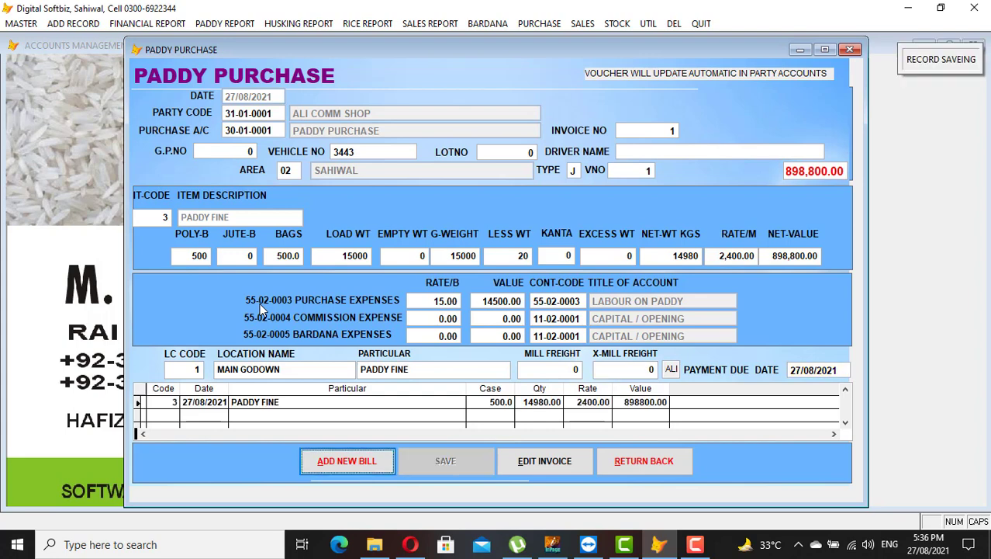
click(650, 463)
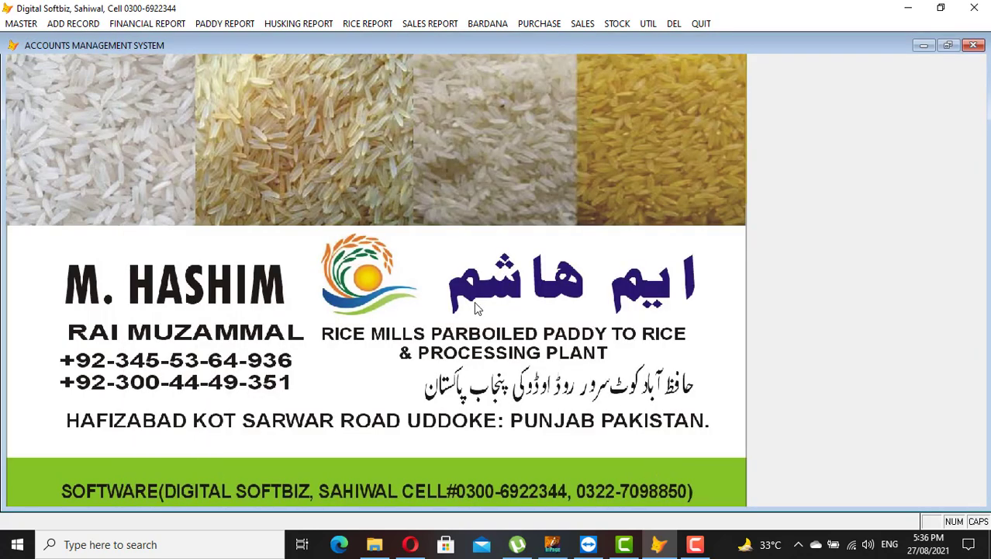
- Preview the daily paddy purchase report on screen with start date 27/08/2021 and check the ALI COMM SHOP entry's costing
click(215, 25)
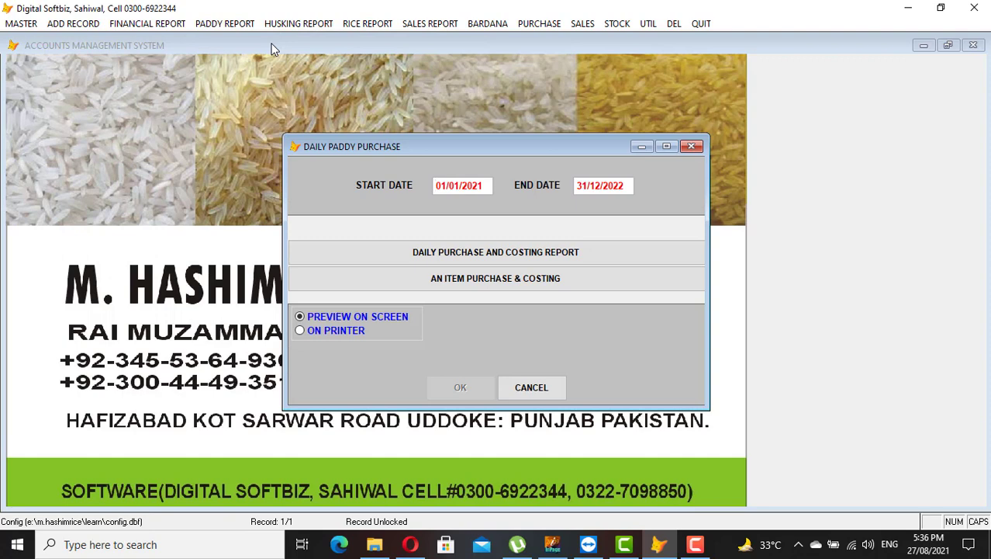
text(27/08/2022)
key(Return)
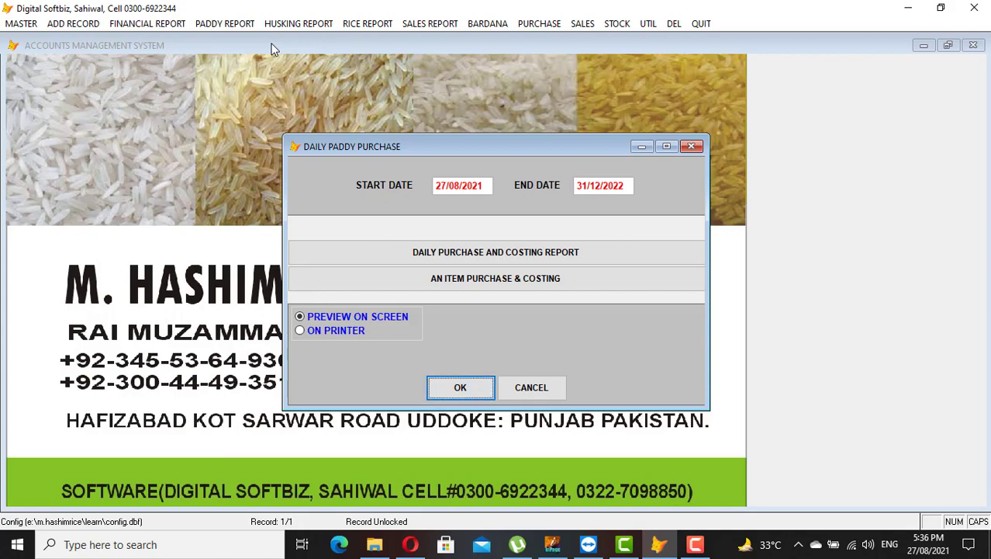
key(Return)
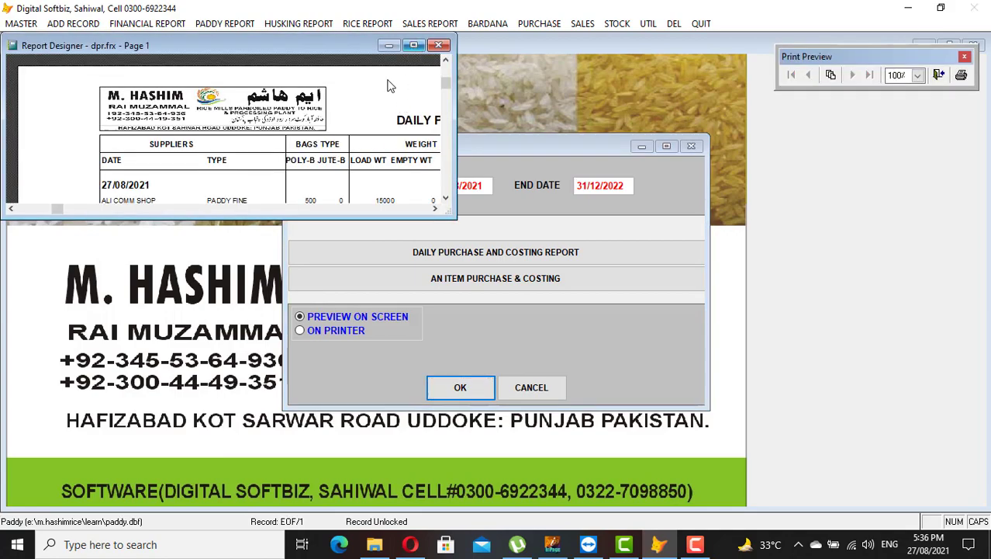
click(414, 45)
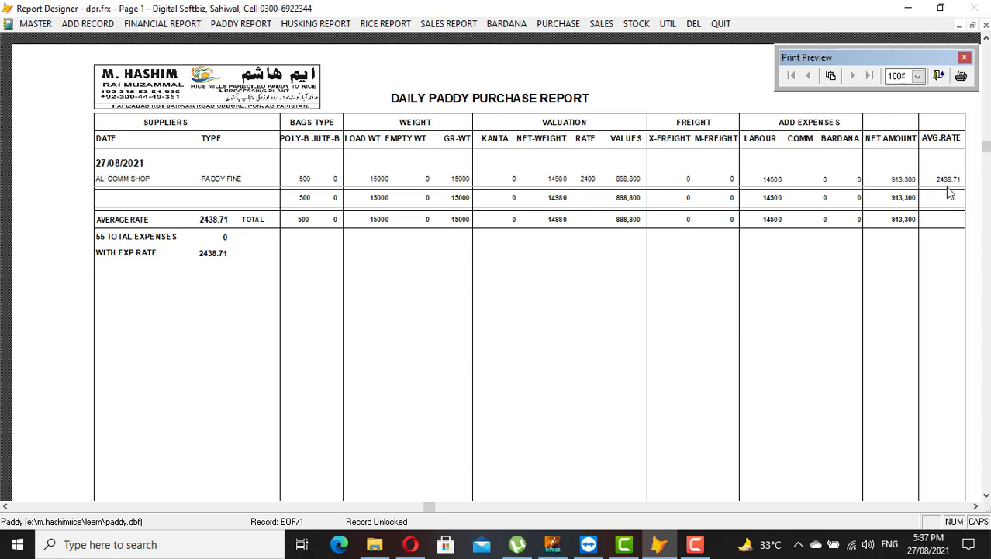
key(Escape)
- Preview the area-wise paddy receipt report for areas 01 to 03 from 01/01/2021 to 31/12/2022
click(225, 23)
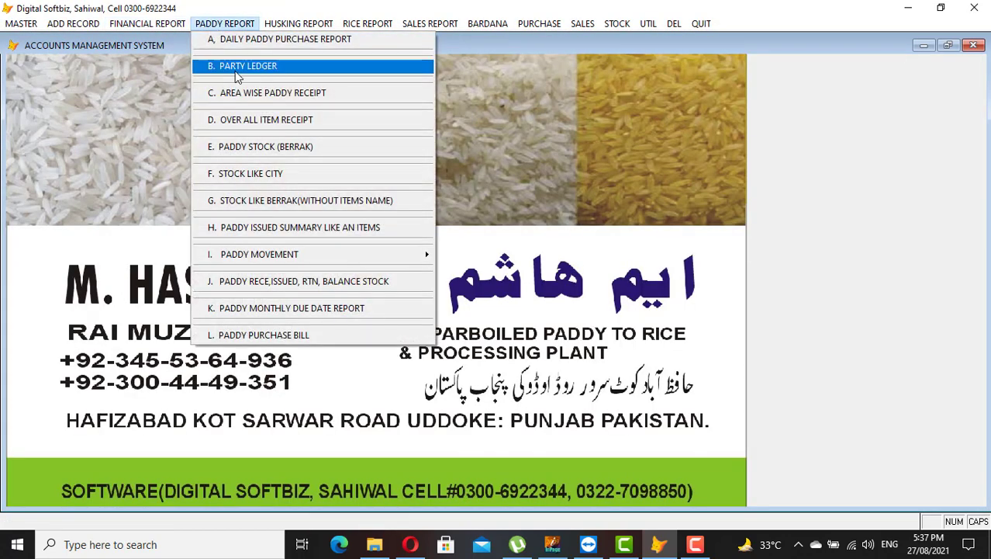
click(254, 94)
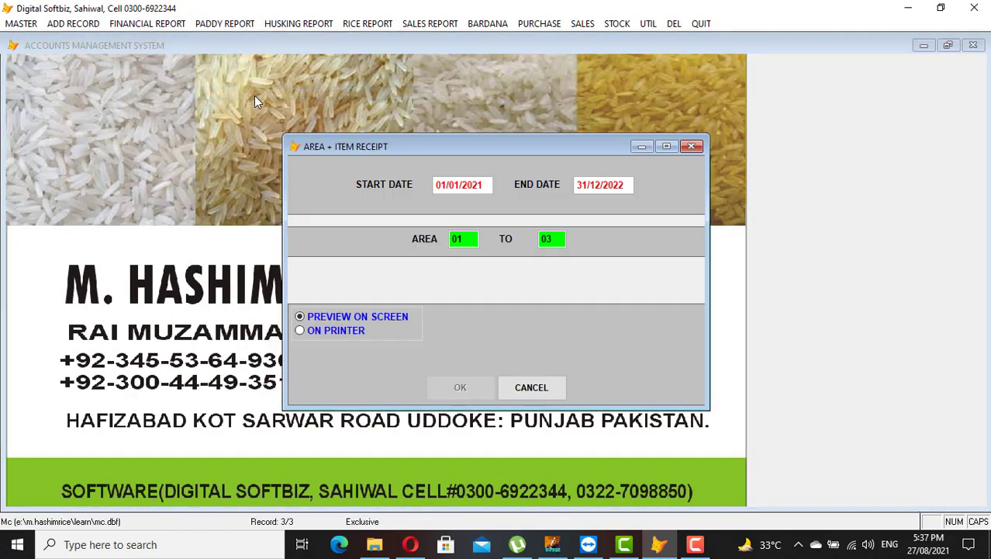
key(Return)
key(Return)
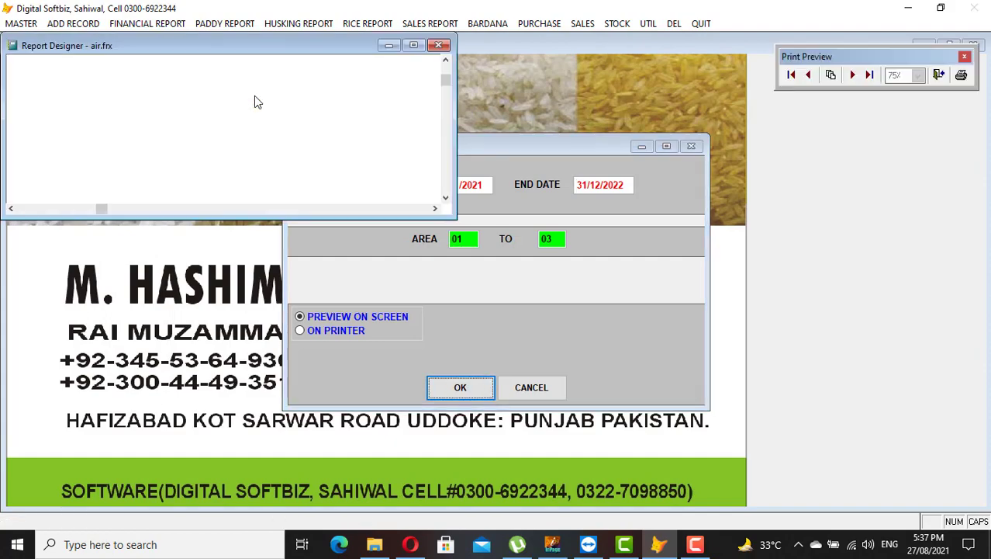
click(413, 46)
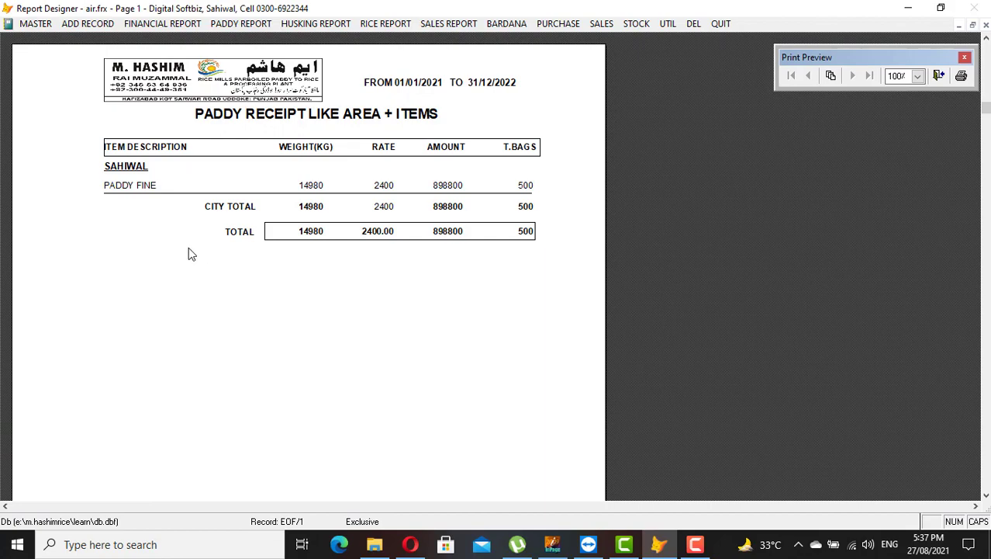
key(Escape)
key(Escape)
click(204, 23)
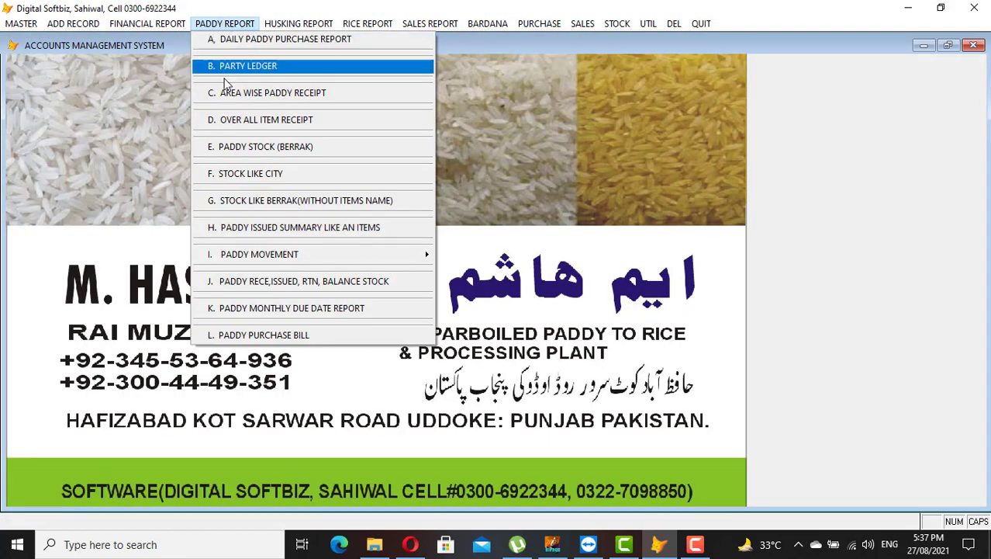
mouse_move(252, 259)
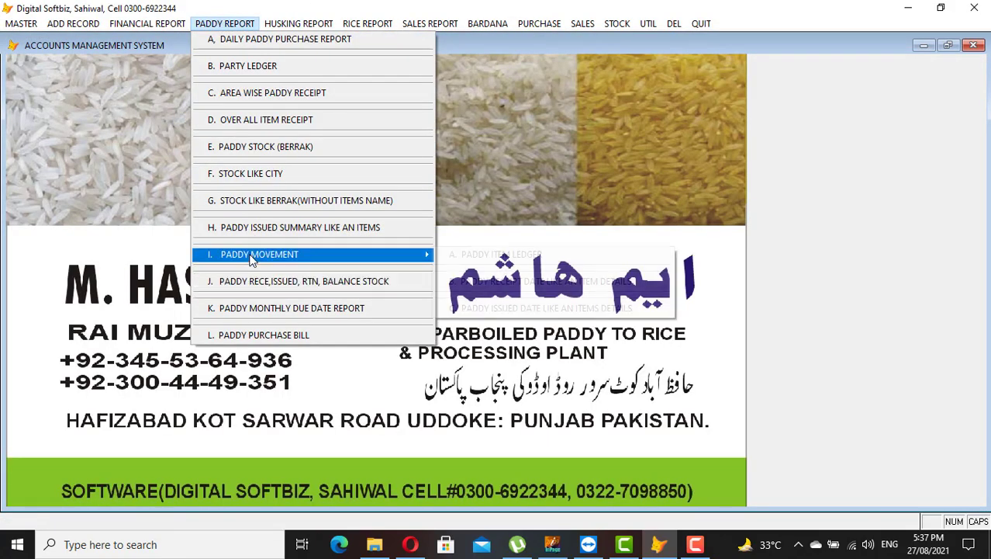
- Start a paddy transfer to another location with date 27/08/2021, type P, voucher number 1 and area 02
mouse_move(78, 24)
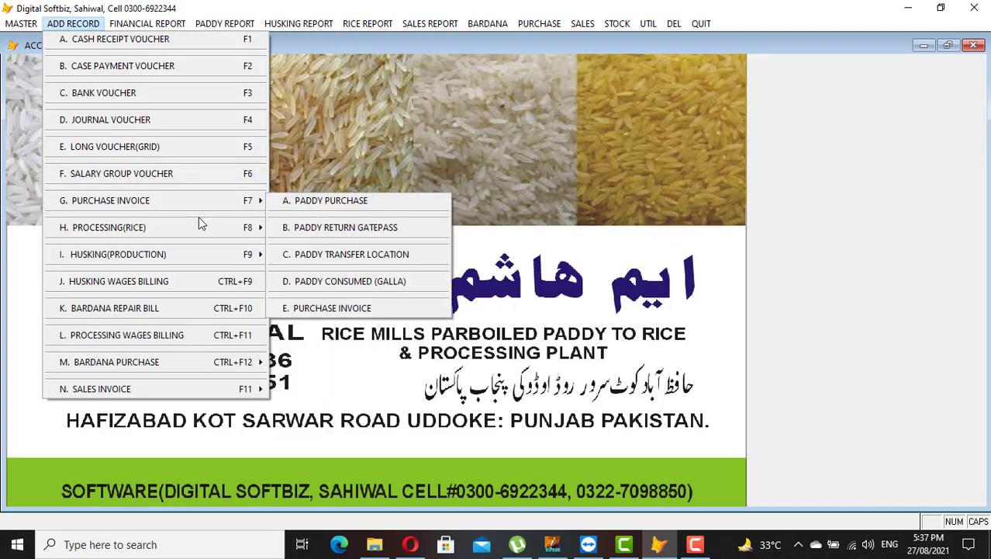
mouse_move(242, 204)
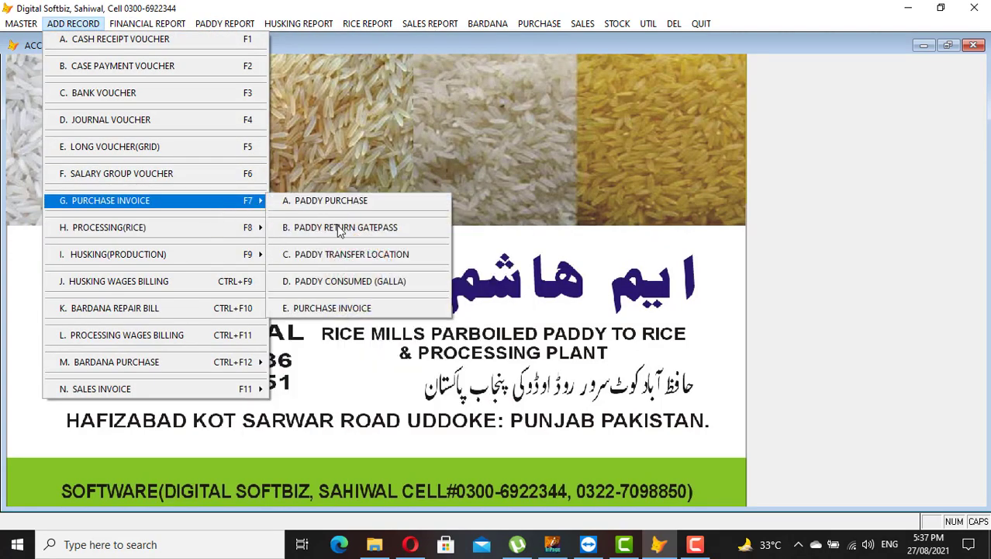
click(322, 263)
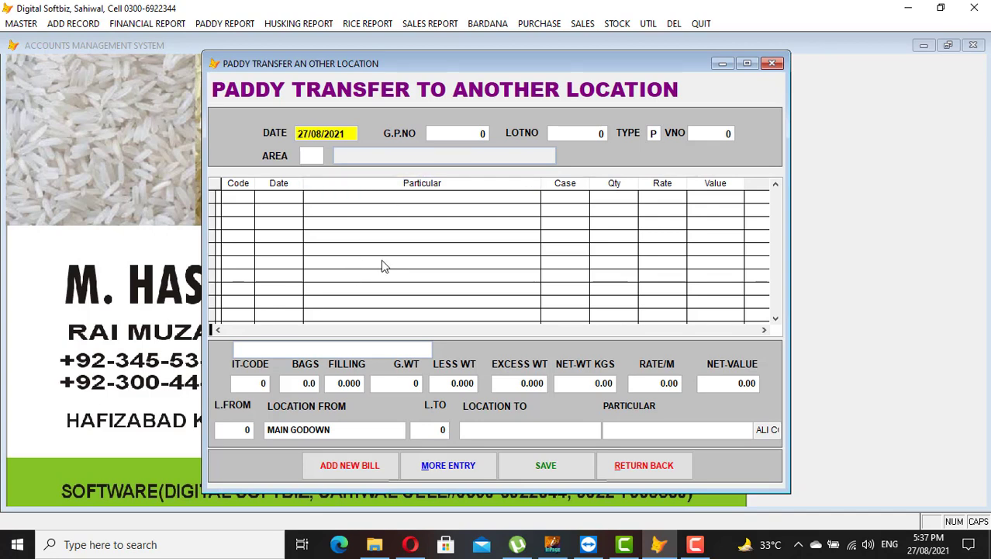
key(Return)
key(Return)
key(Return)
key(Return)
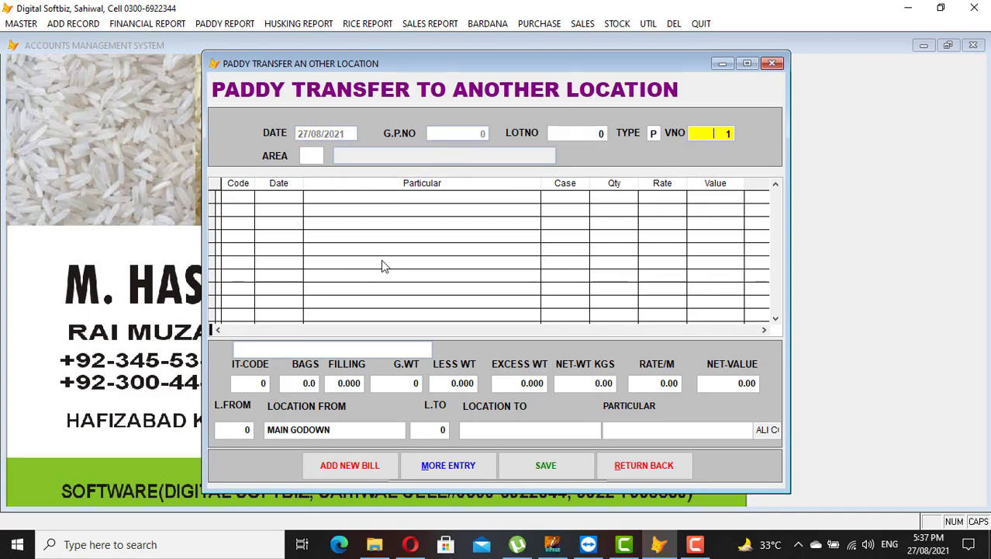
text(02)
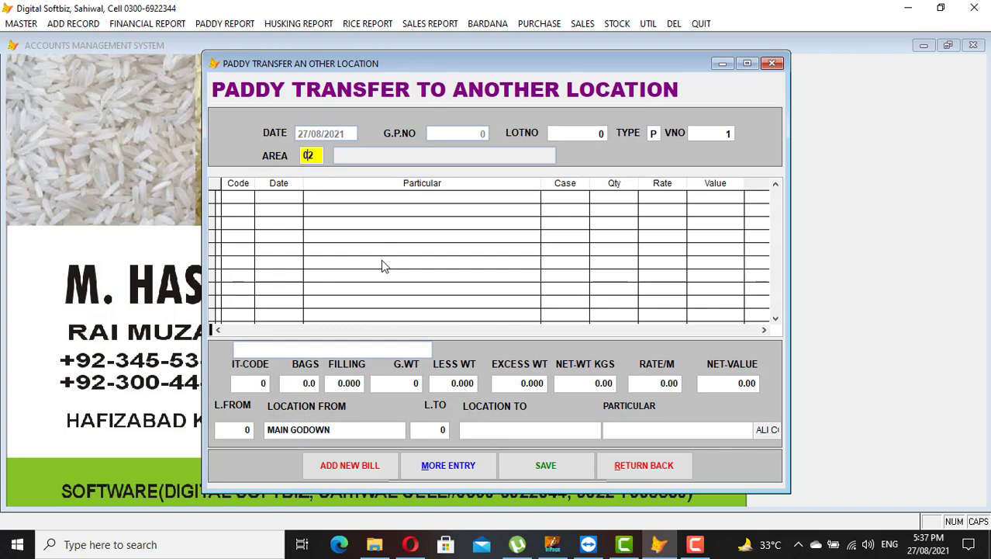
key(Return)
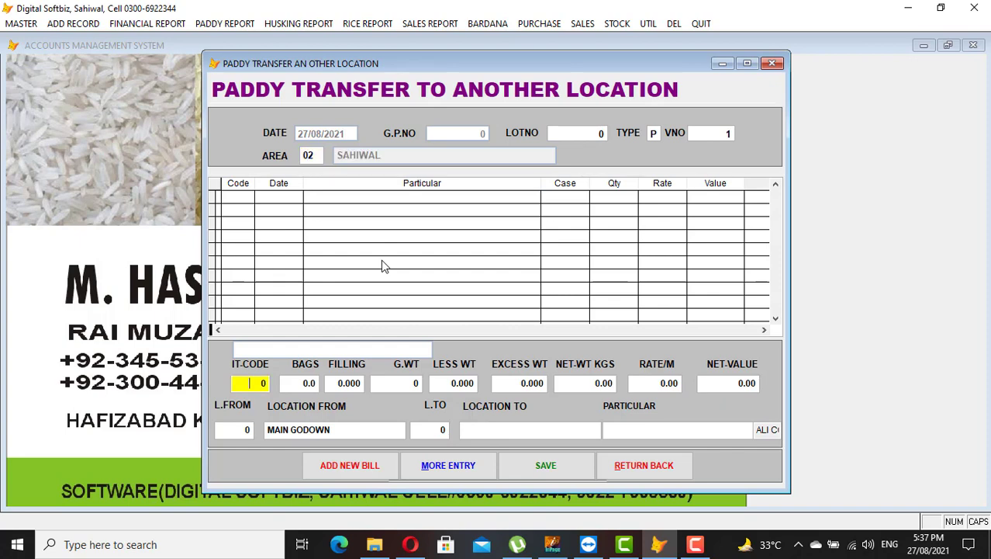
- Look up the transfer item by PA and select PADDY FINE
key(Return)
text(PA)
key(Return)
key(Return)
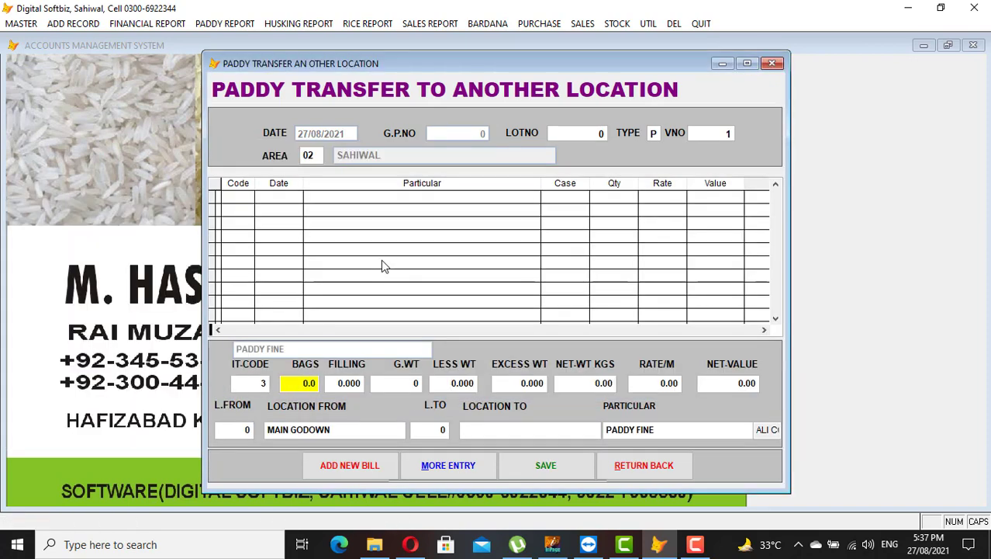
- Enter 100 bags with filling 50, accept the calculated weights, and accept rate 1.00 with its net value
text(100)
key(Return)
text(50)
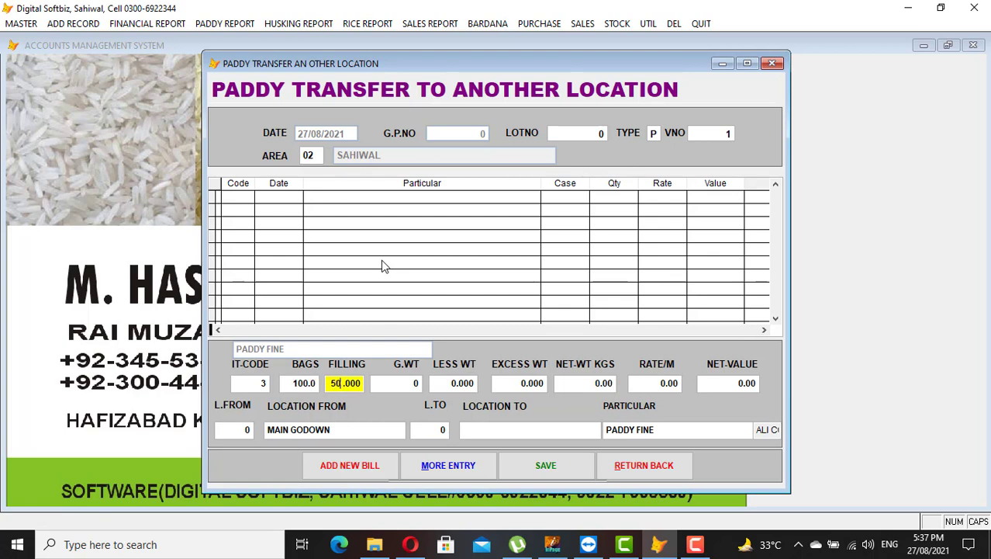
key(Return)
key(Return)
key(Return)
key(Return)
key(Return)
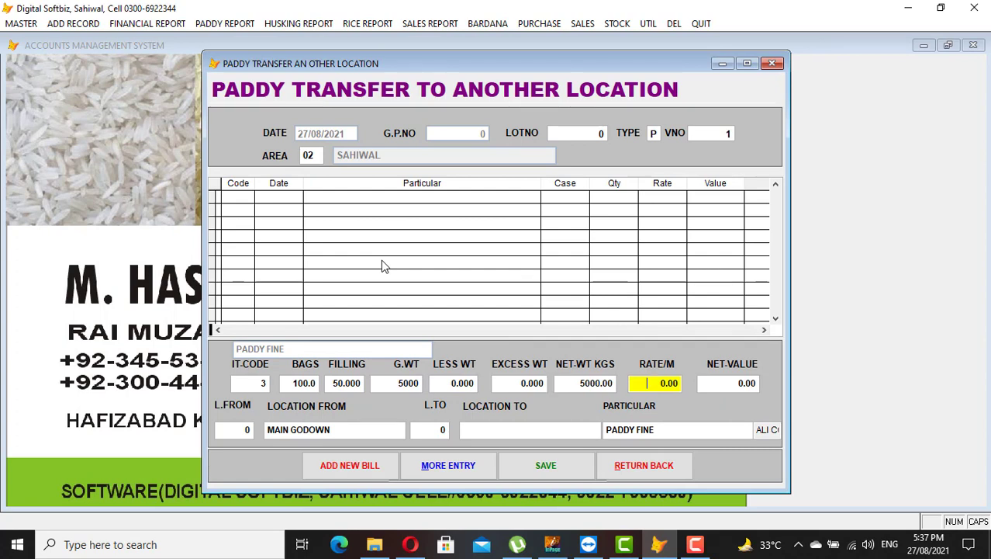
key(Return)
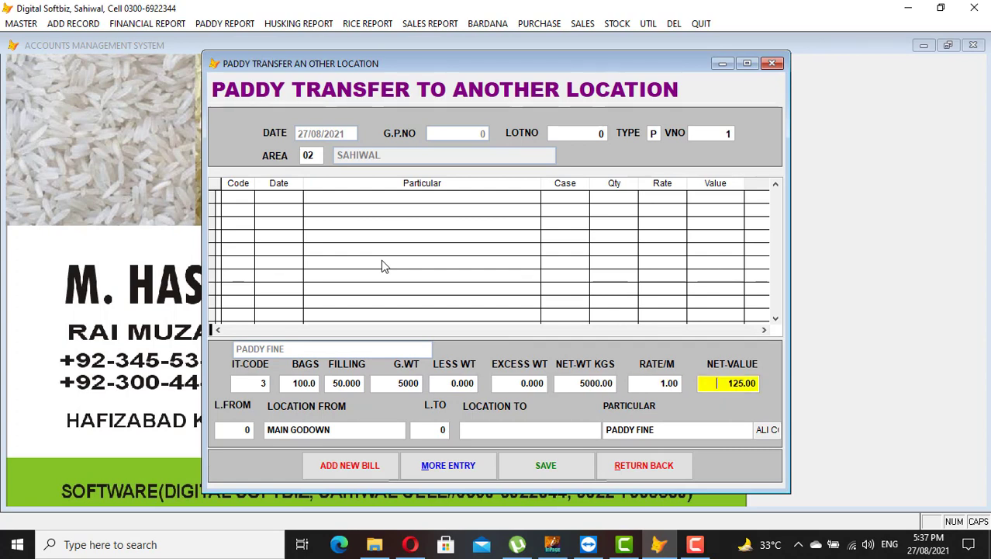
key(Return)
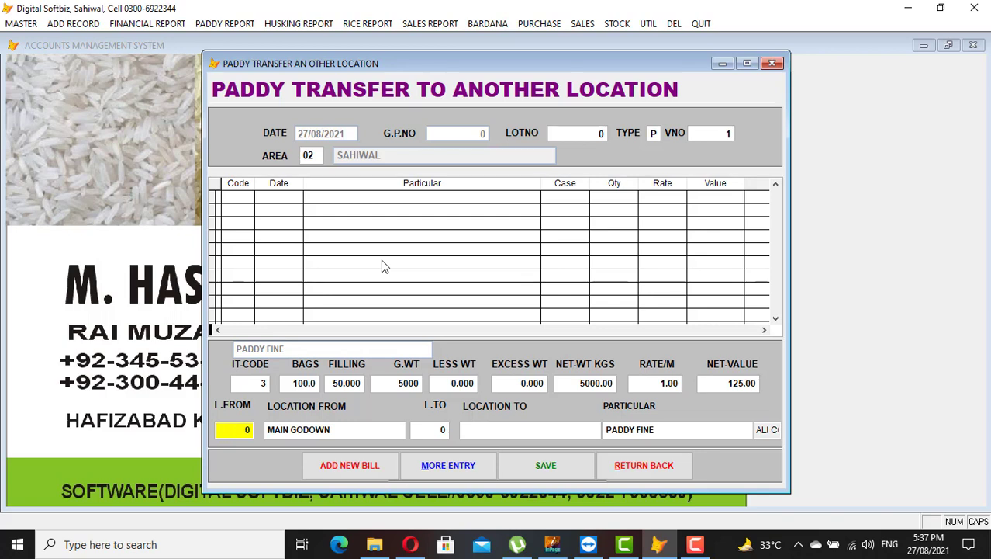
- Look up the source location by MAI and select MAIN GODOWN
key(Return)
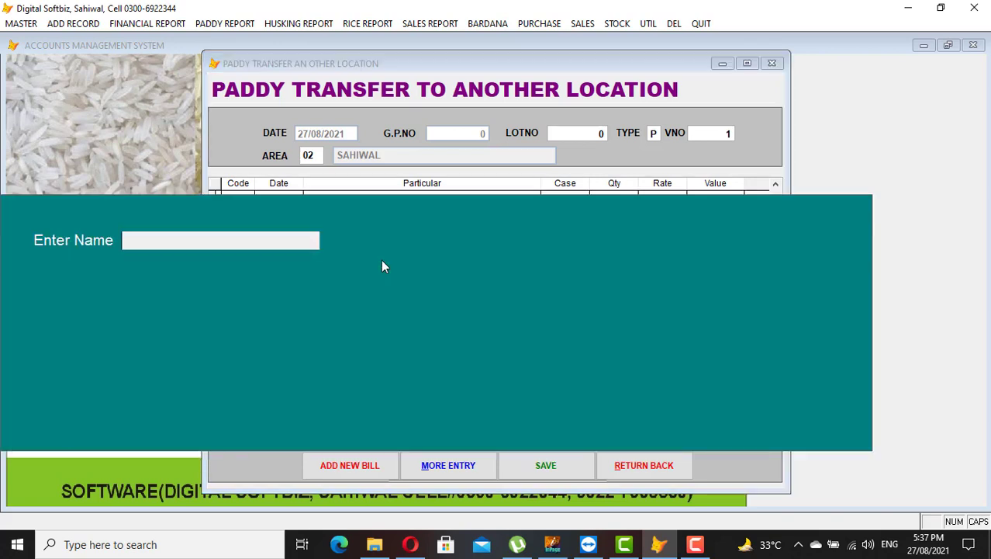
text(MAI)
key(Return)
key(Return)
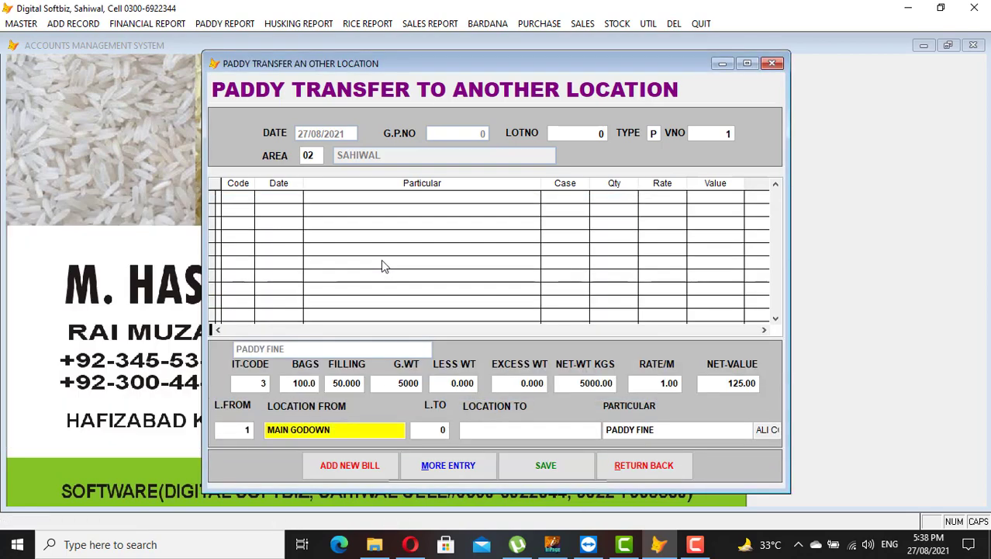
key(Return)
- Look up the destination location by F, select FINAL GODOWAN, and save and close the paddy transfer
key(Return)
text(F)
key(Return)
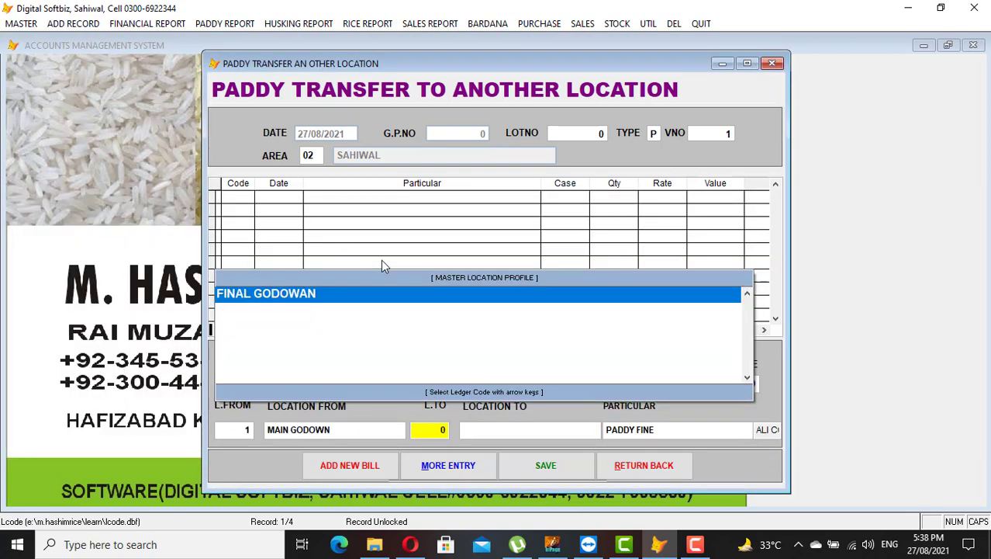
key(Return)
key(Return)
key(Return)
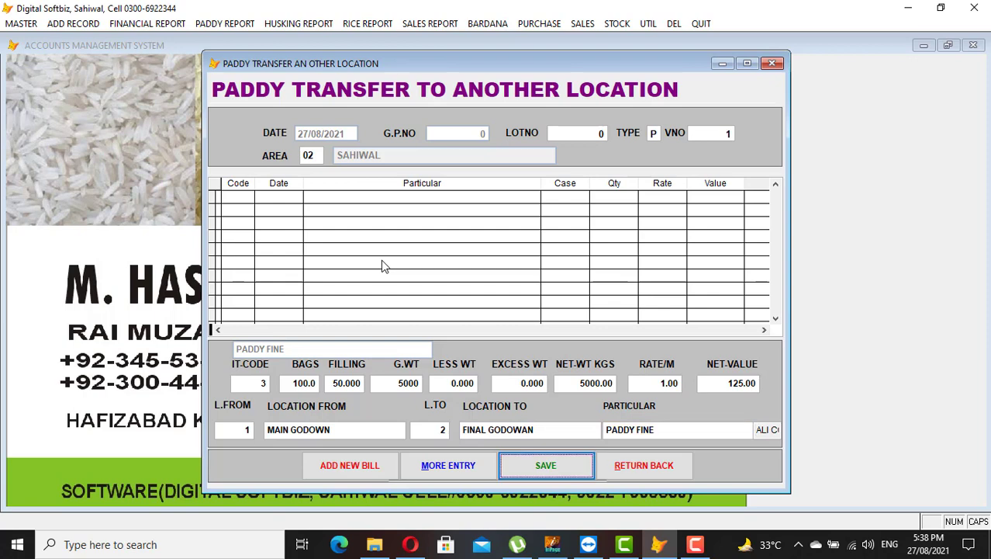
key(Return)
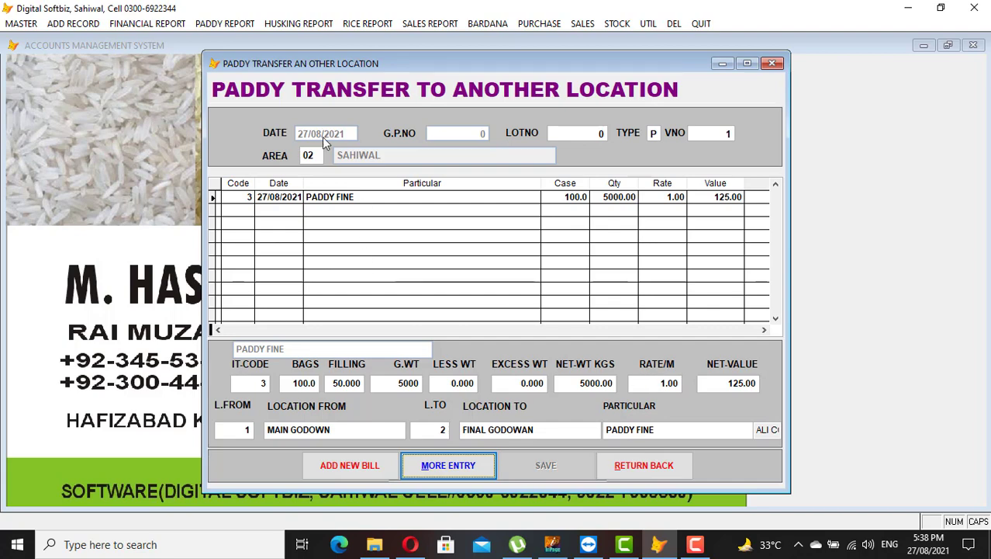
click(647, 470)
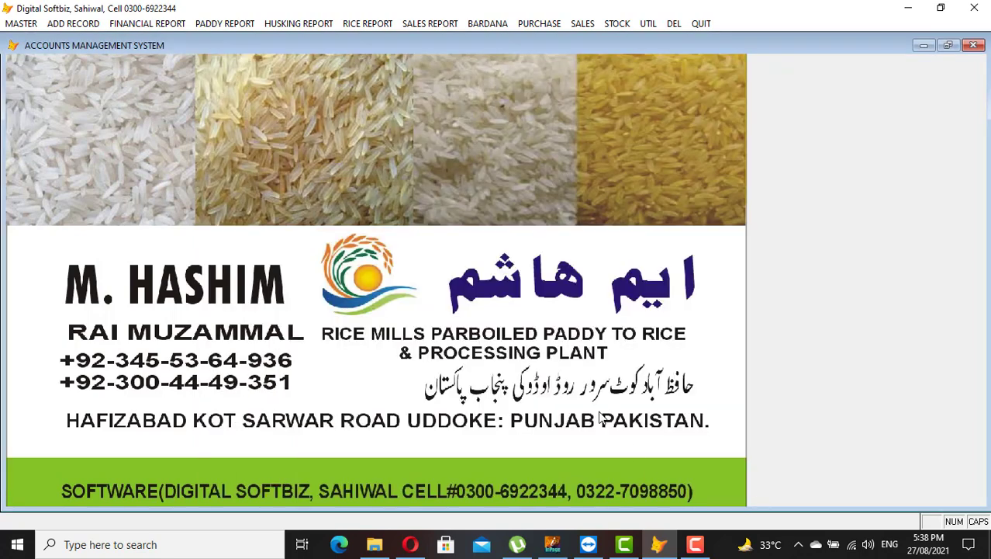
click(99, 23)
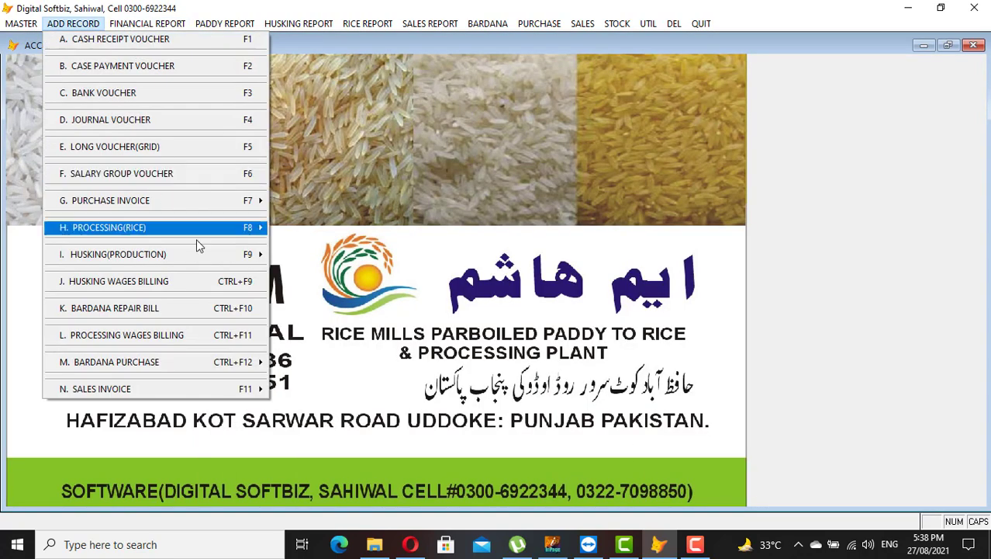
mouse_move(199, 230)
mouse_move(195, 198)
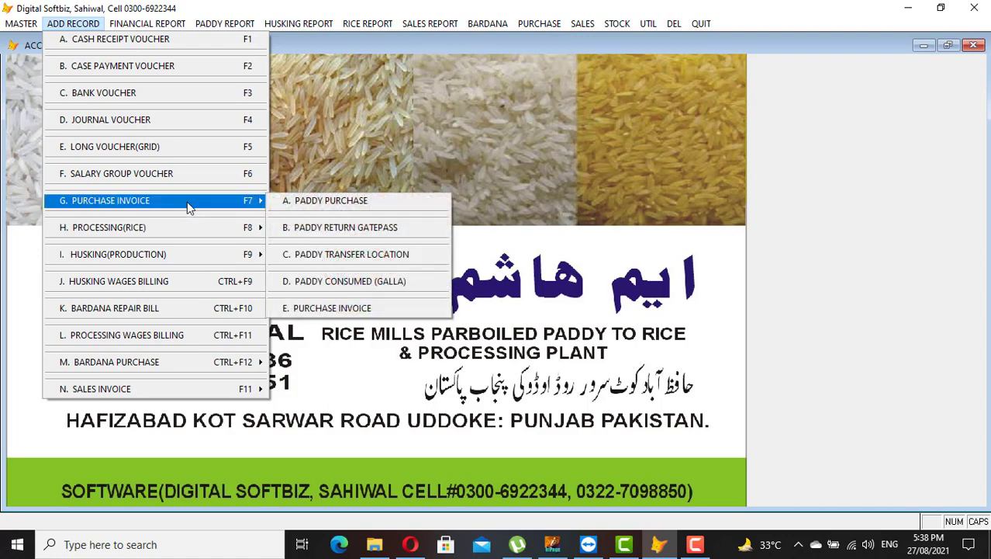
mouse_move(147, 23)
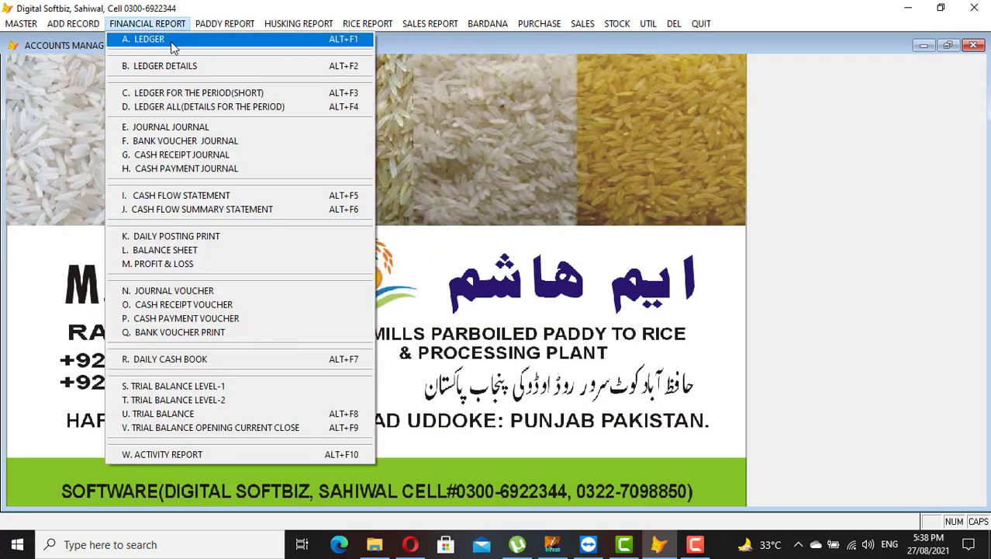
- Preview the ledger report for ALI COMM SHOP from 01/01/2021 to 31/12/2022, and close the preview
click(173, 47)
key(Return)
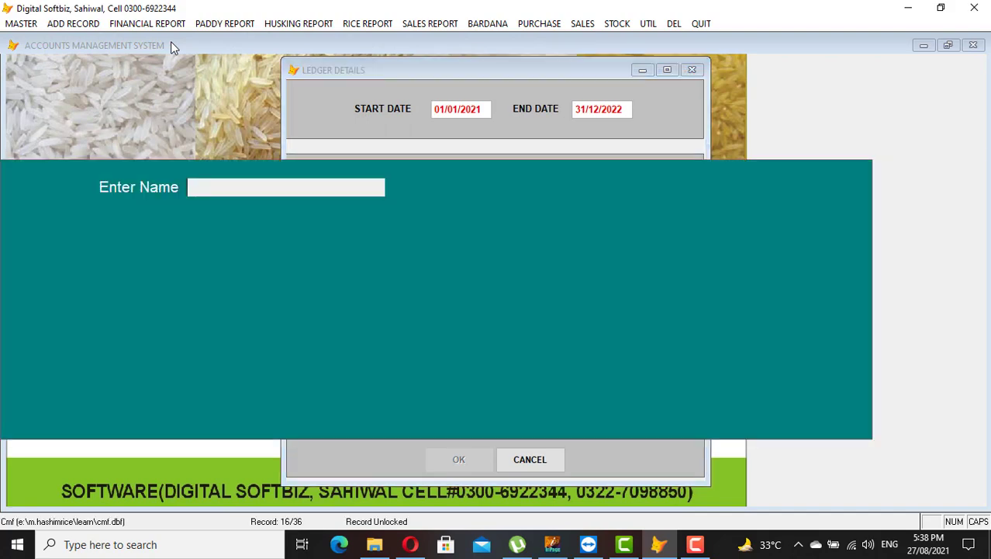
text(ALI)
key(Return)
key(Return)
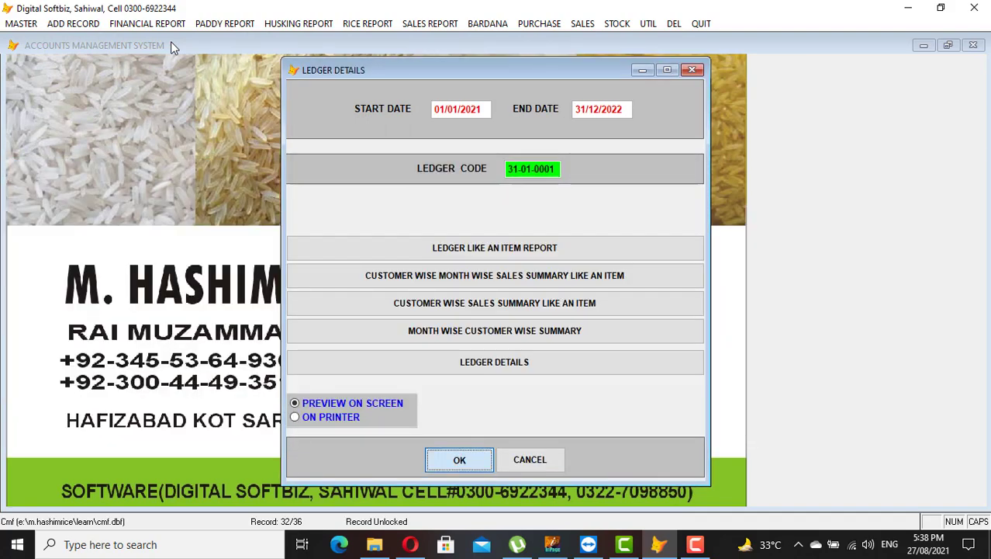
key(Return)
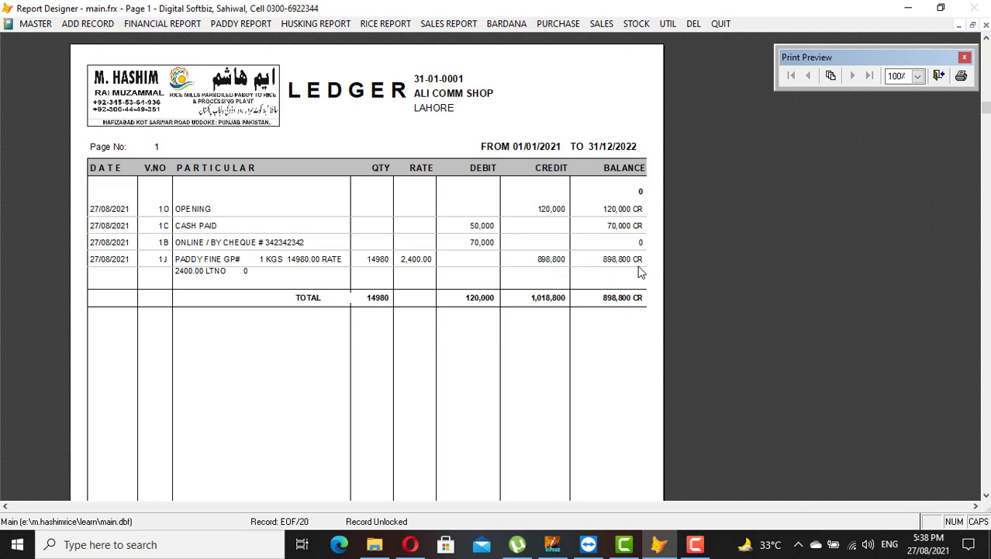
key(Escape)
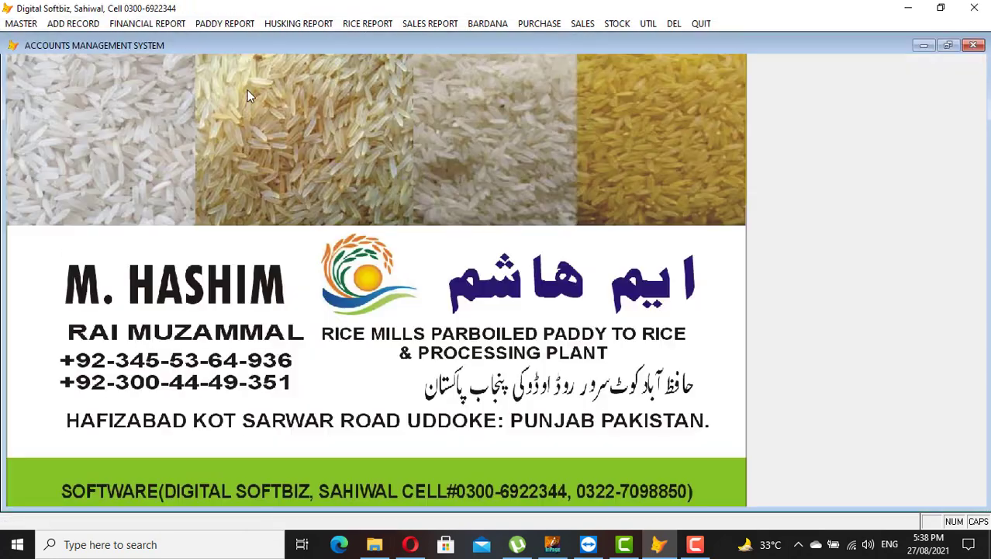
- Start a husking production entry dated 27/08/2021 and set its area to 02 SAHIWAL
click(73, 24)
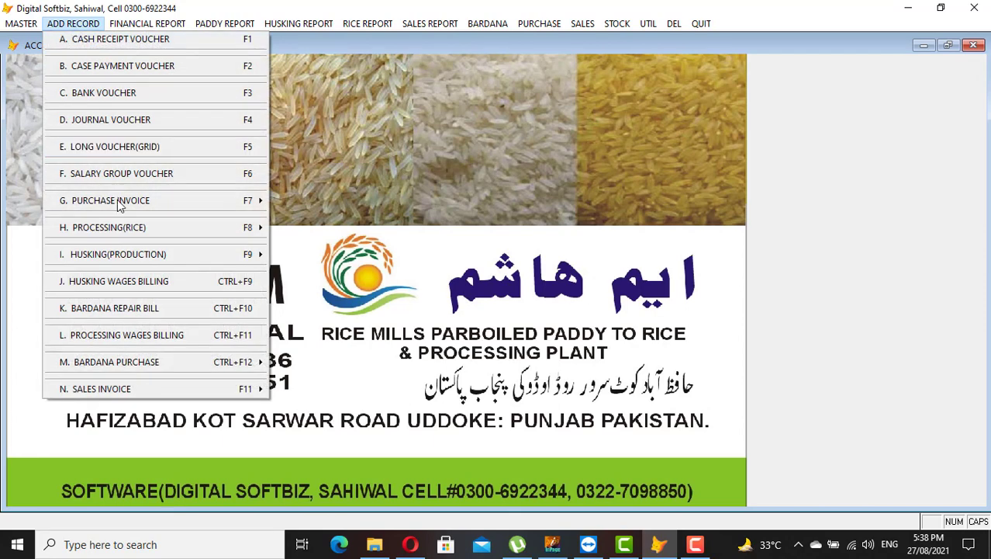
mouse_move(117, 201)
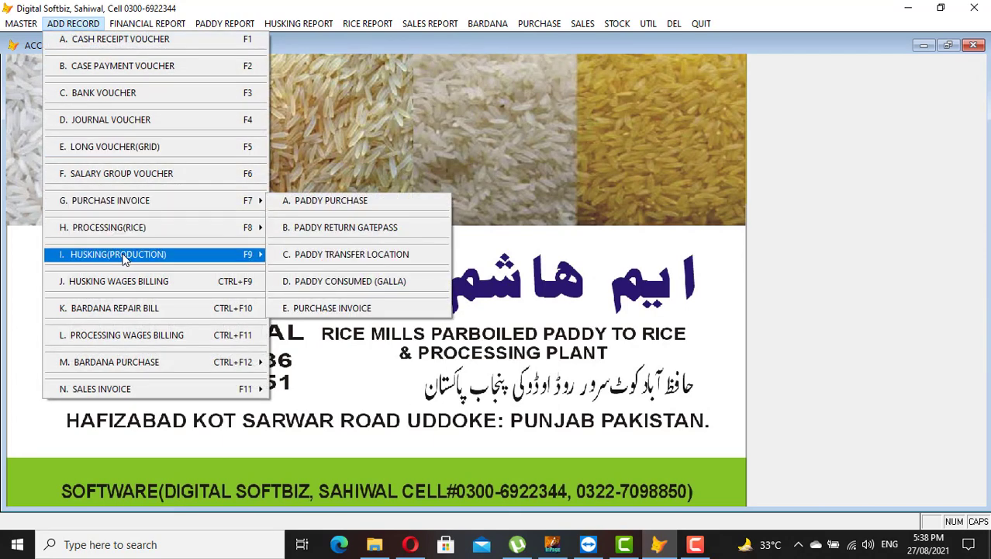
mouse_move(122, 257)
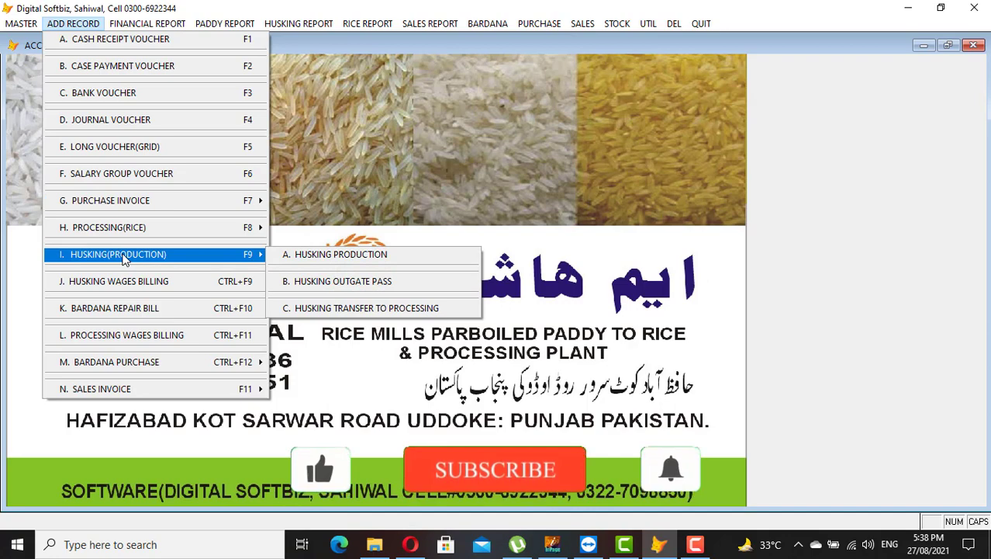
click(328, 256)
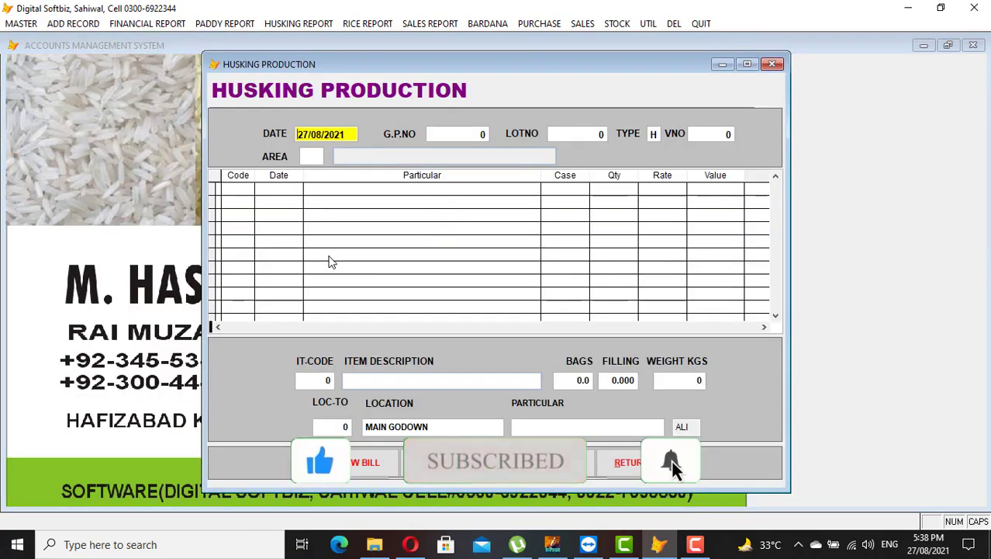
key(Return)
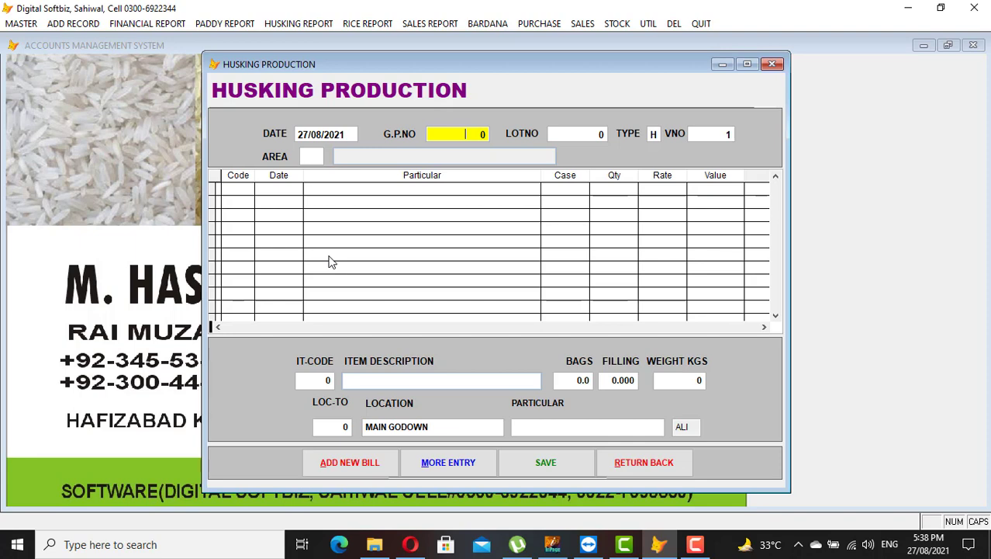
key(Return)
key(Return)
key(Return)
key(Return)
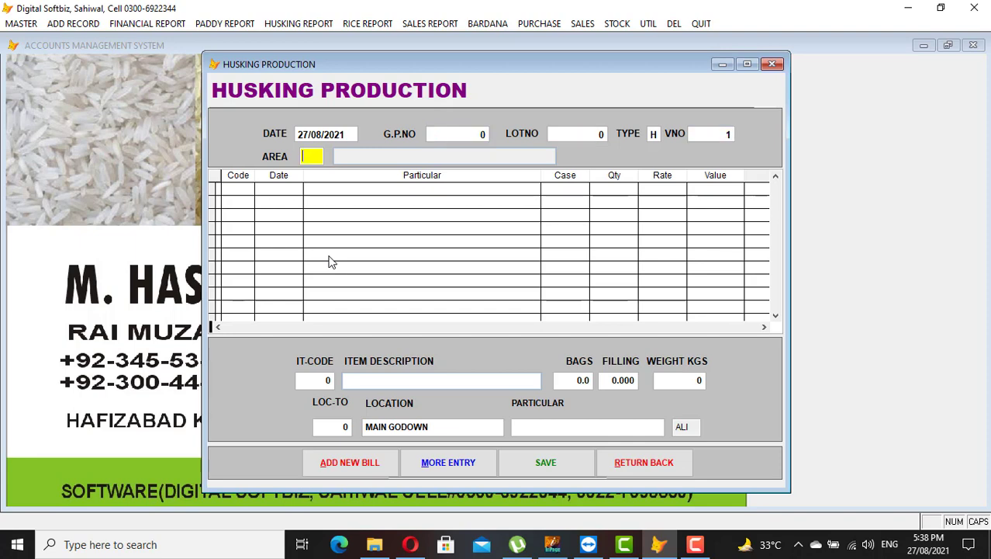
key(Return)
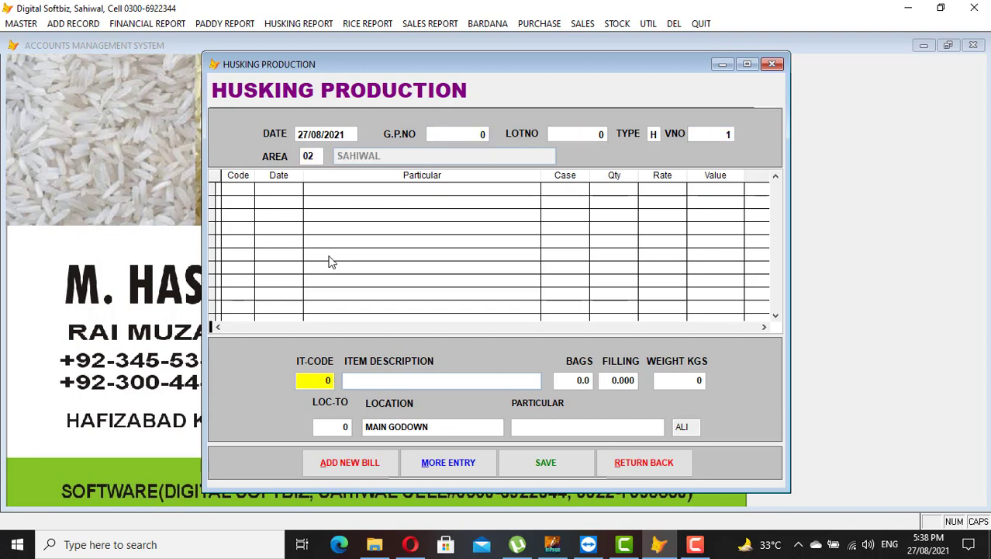
- Look up the husking item by PAD, select PADDY FINE, enter 10 bags with filling 40, and accept the calculated weight
key(Return)
text(PAD)
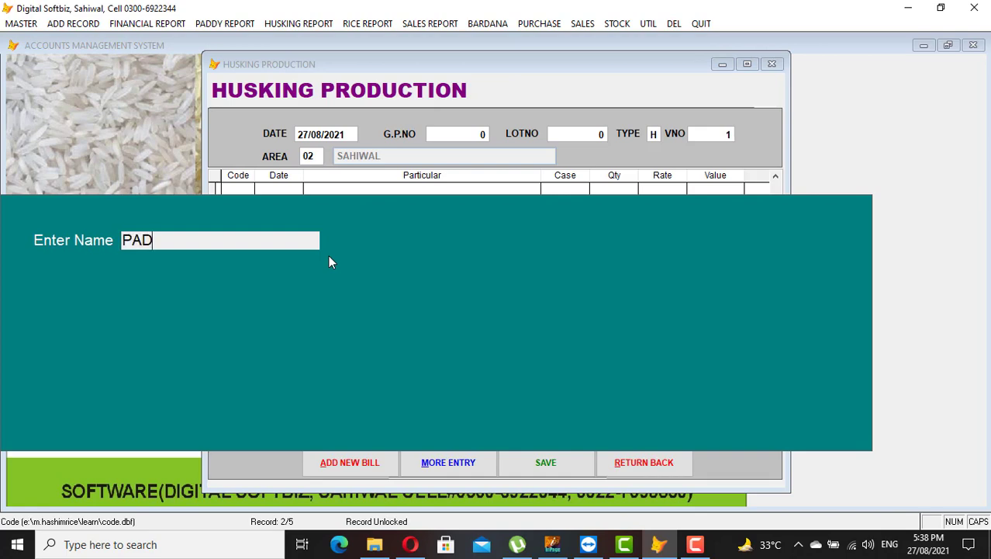
key(Return)
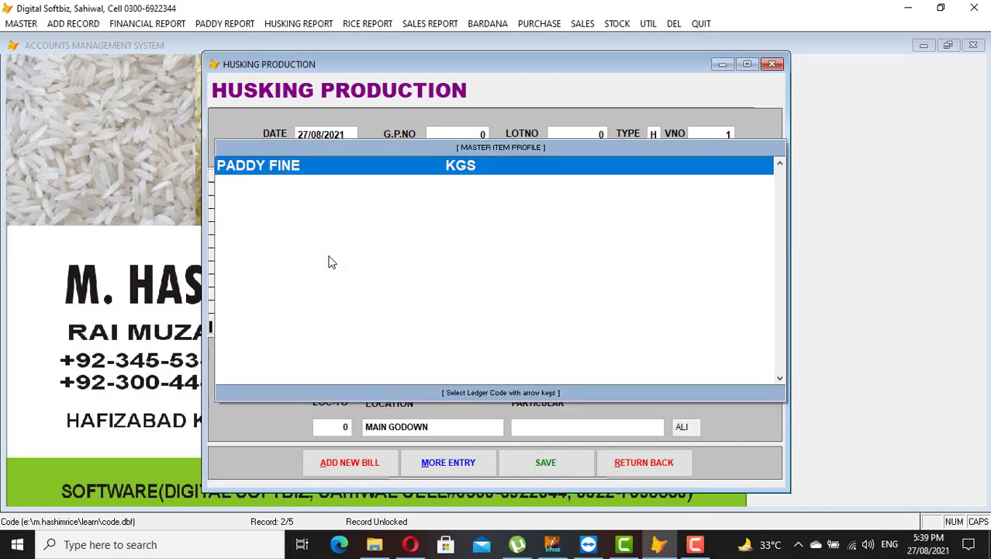
key(Return)
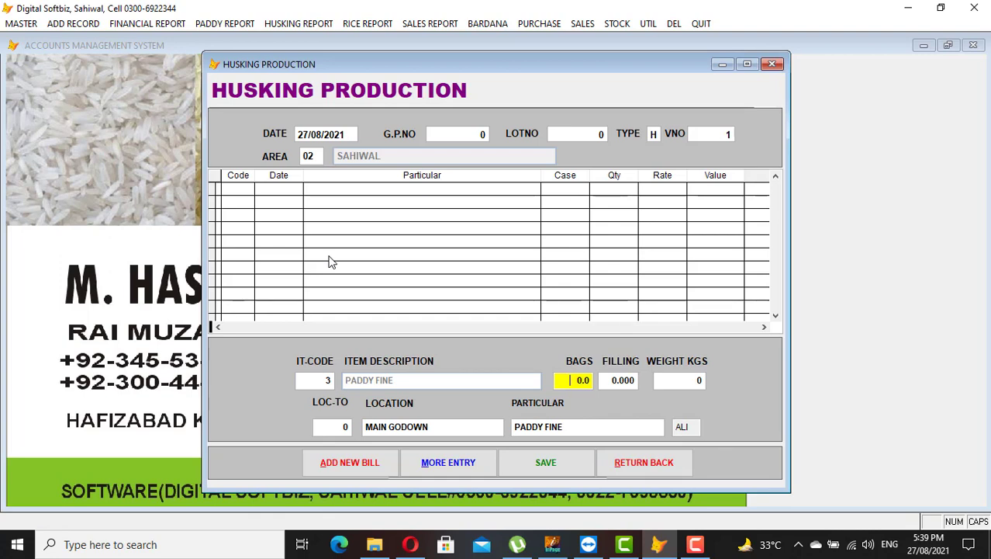
text(10)
key(Return)
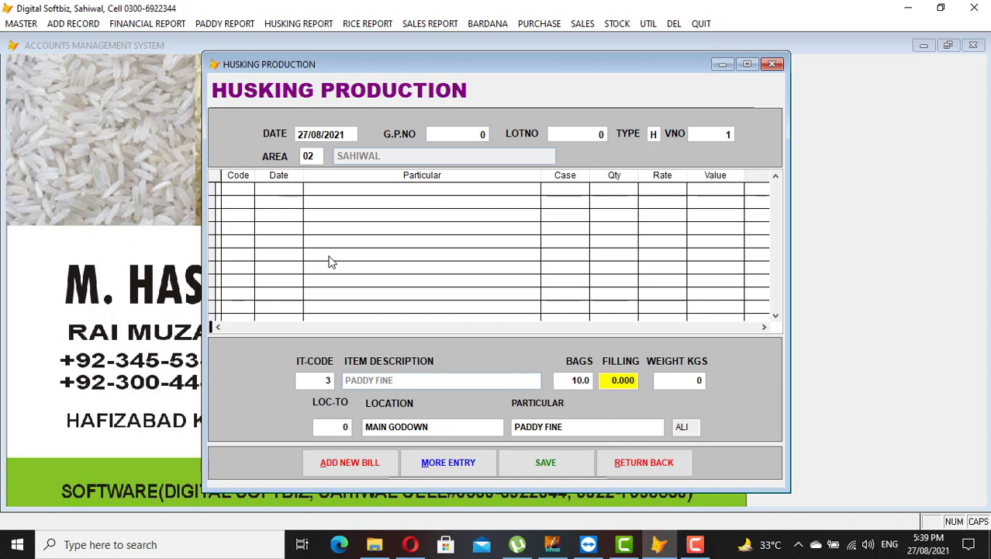
text(40)
key(Return)
key(Return)
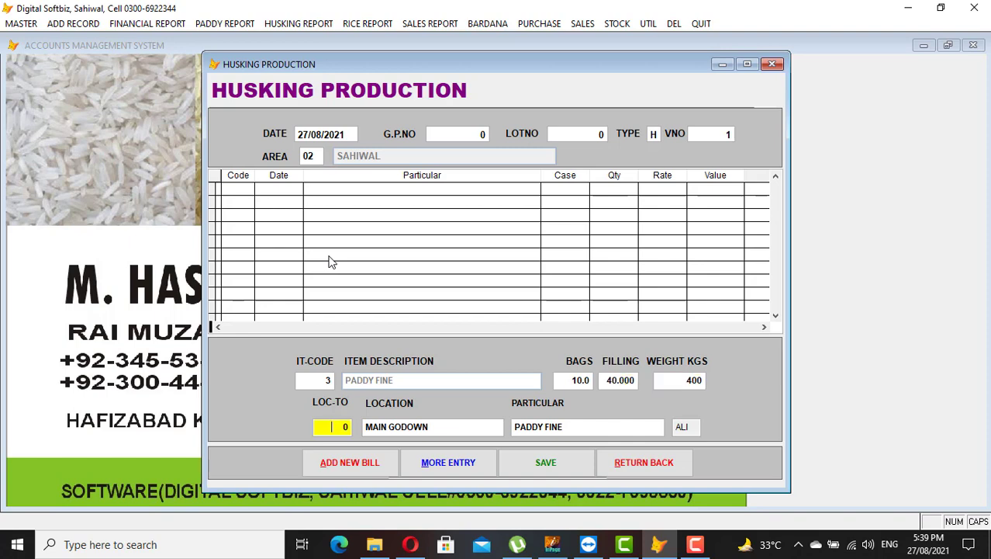
- Look up the husking location by MAIN, select MAIN GODOWN, and leave the husking production form
key(Return)
text(MAIN)
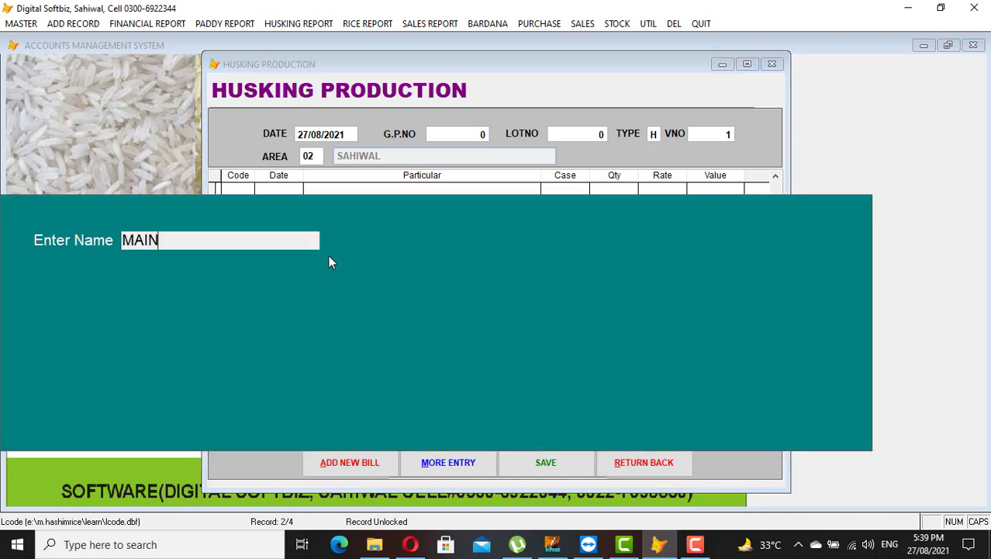
key(Return)
key(Return)
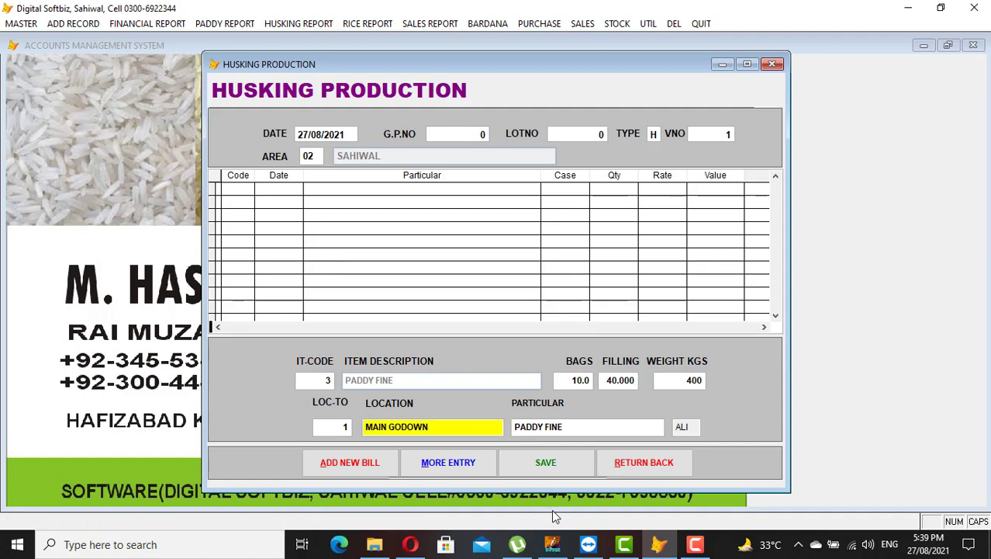
click(661, 468)
- Open the processing rice purchase inward gatepass form for review and close it without an entry
click(84, 24)
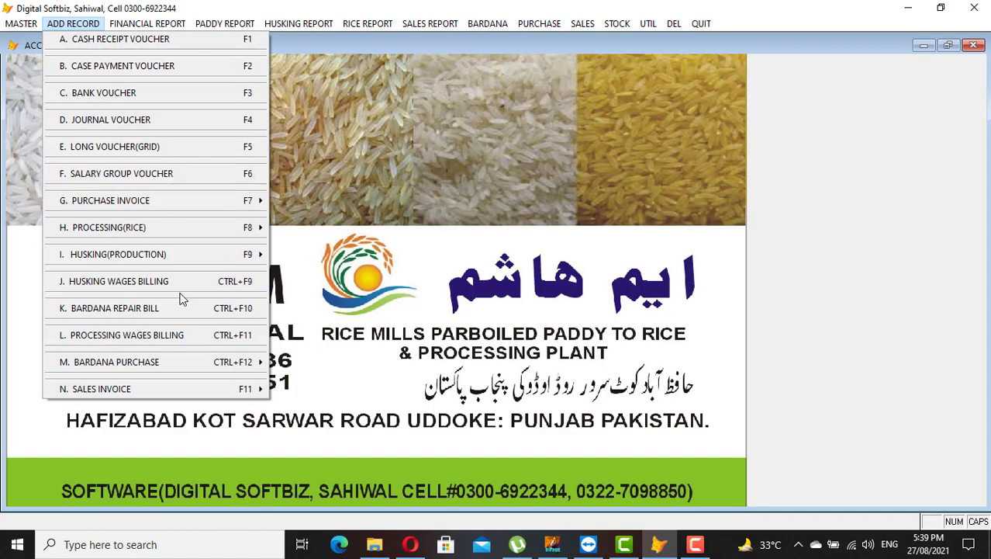
mouse_move(147, 233)
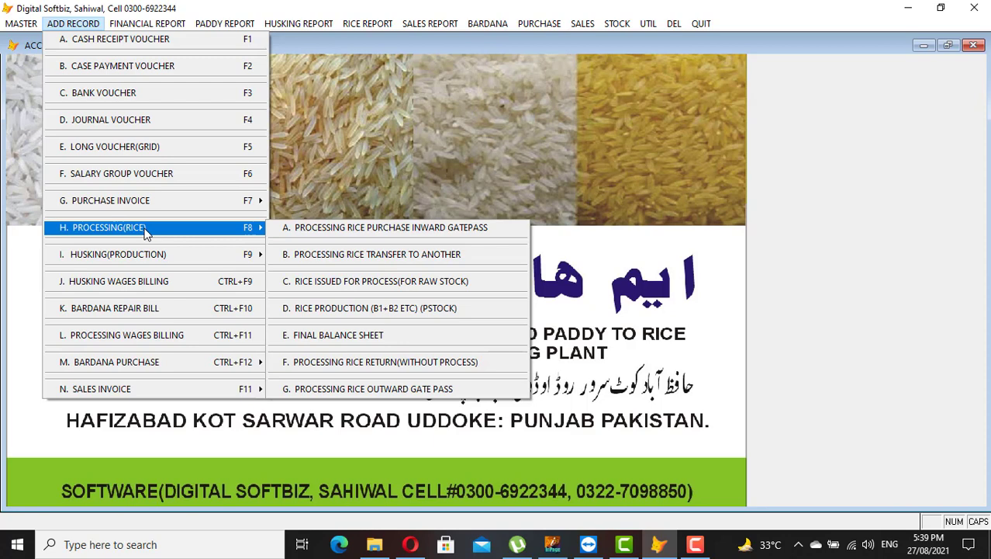
click(369, 231)
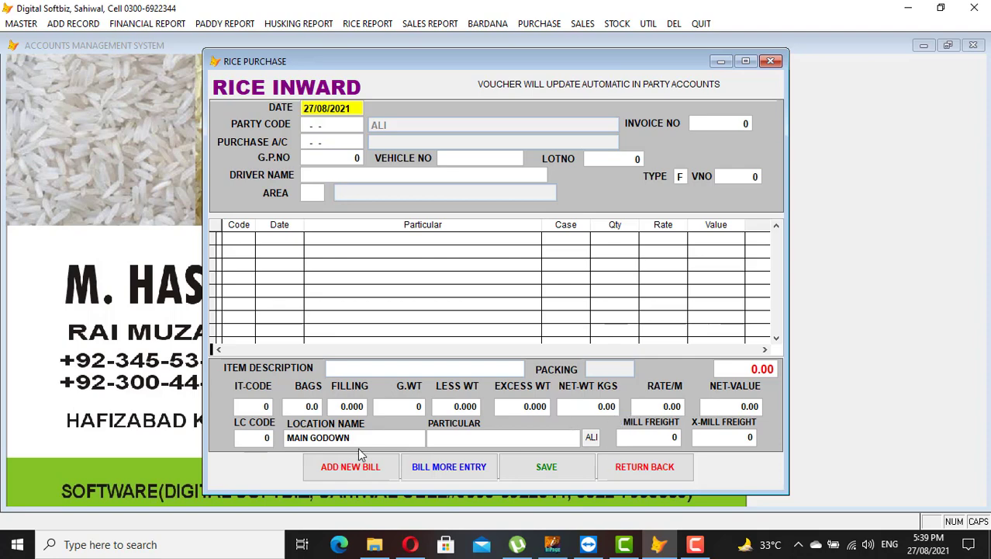
click(629, 467)
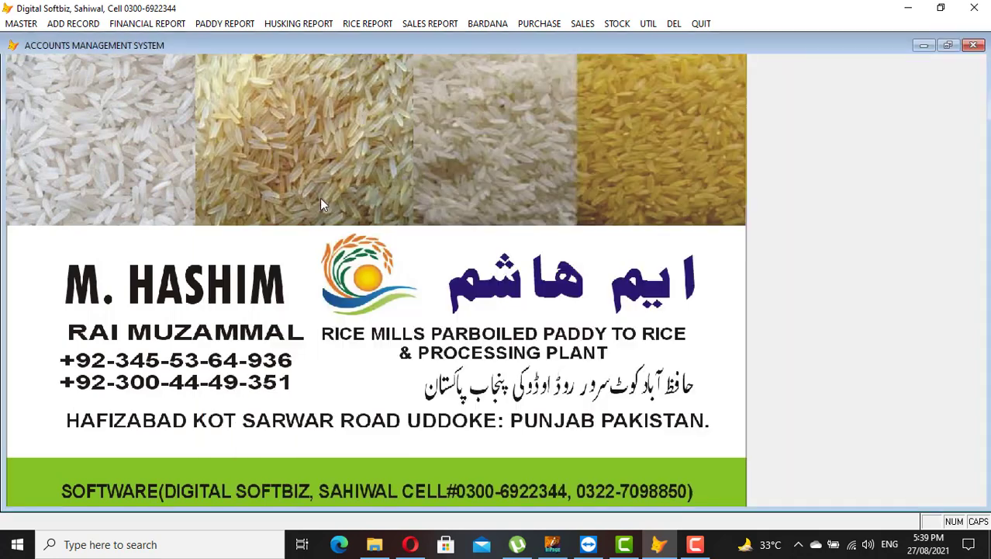
- Start a processing rice production entry dated 27/08/2021, look up the customer by OPEN, and select CAPITAL / OPENING
click(73, 23)
mouse_move(244, 233)
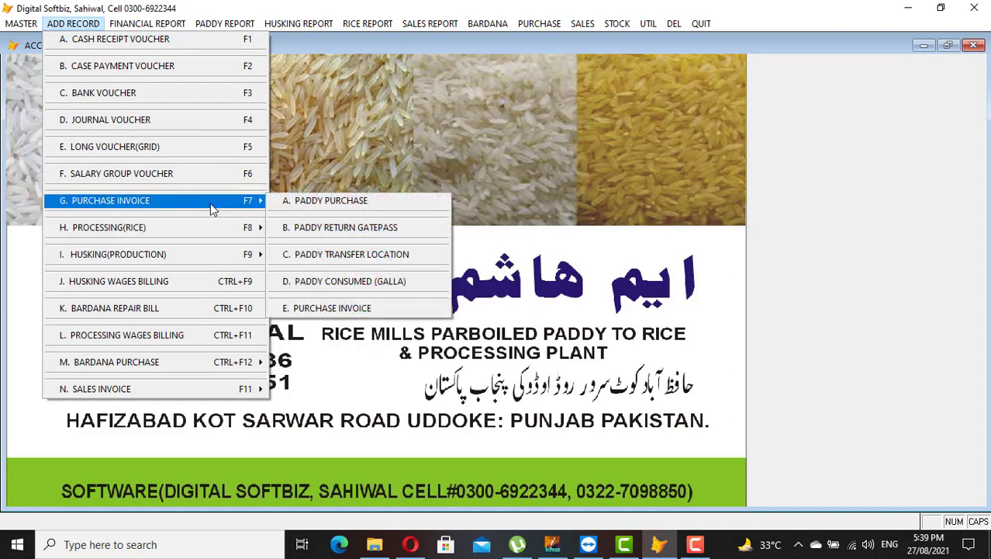
mouse_move(214, 232)
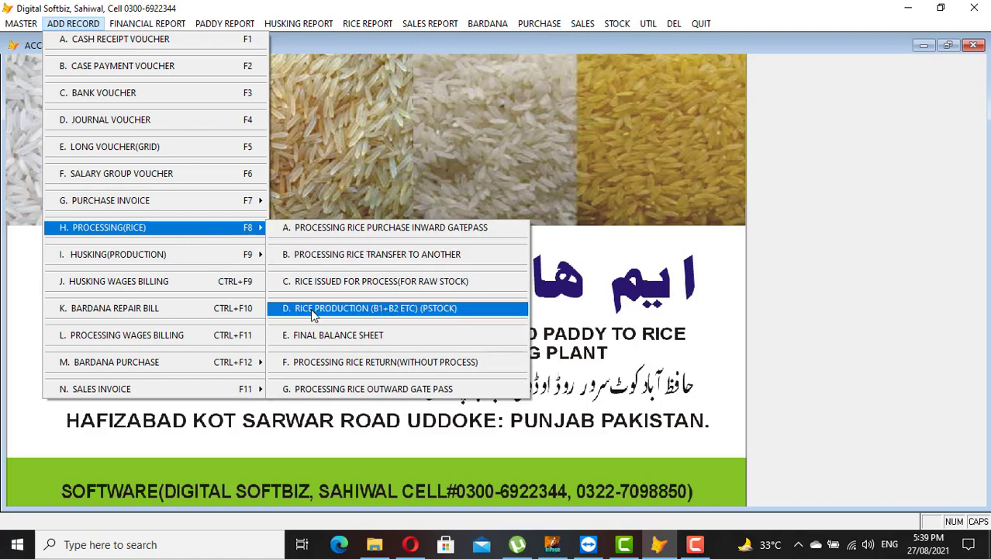
click(414, 309)
click(660, 214)
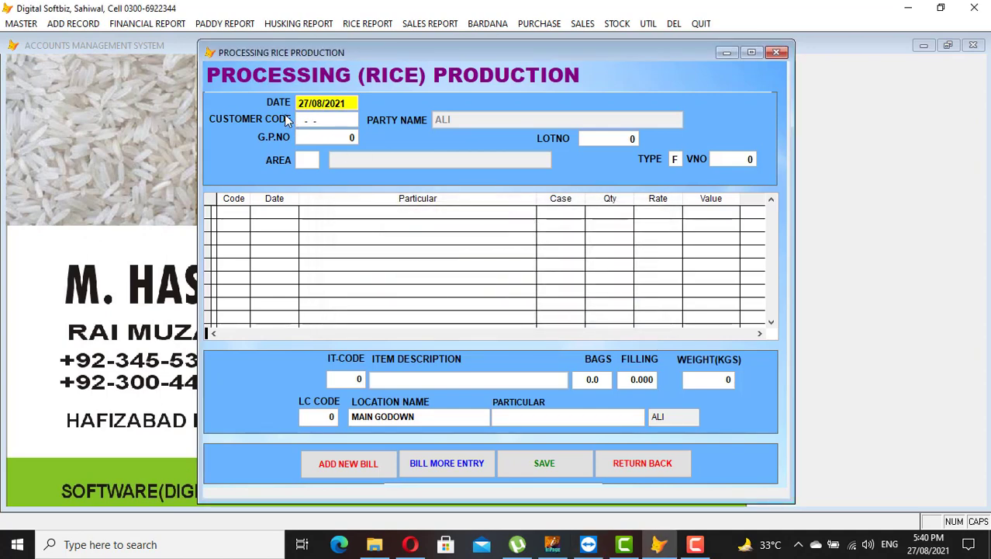
key(Return)
key(Return)
text(OP)
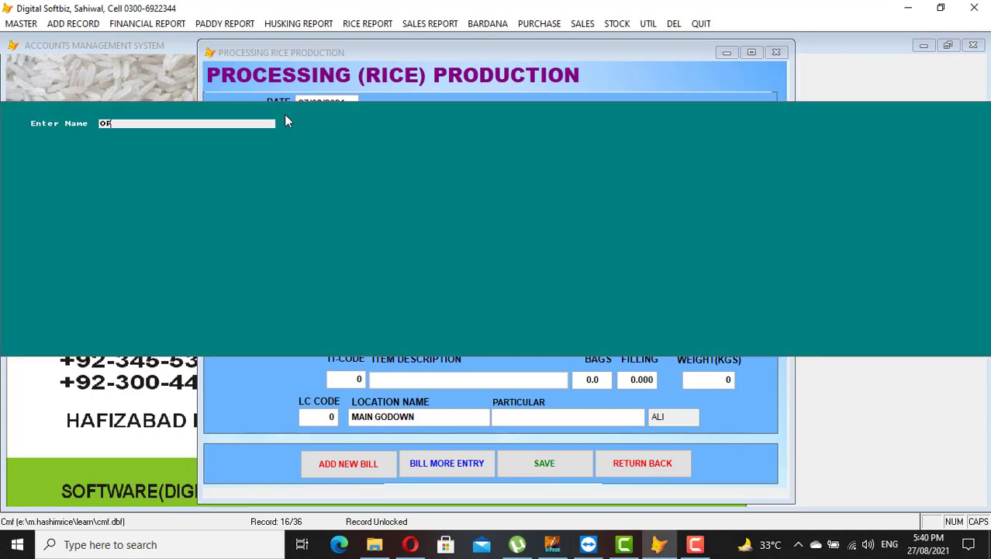
text(EN)
key(Return)
key(Return)
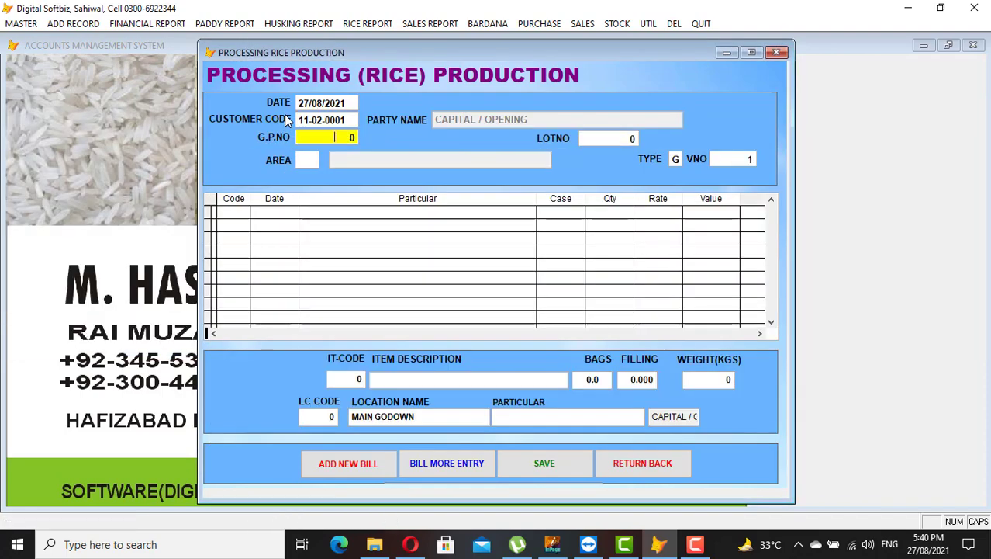
- Keep the default gate pass and lot numbers, set the area to 02 SAHIWAL, and accept the voucher number
key(Return)
key(Return)
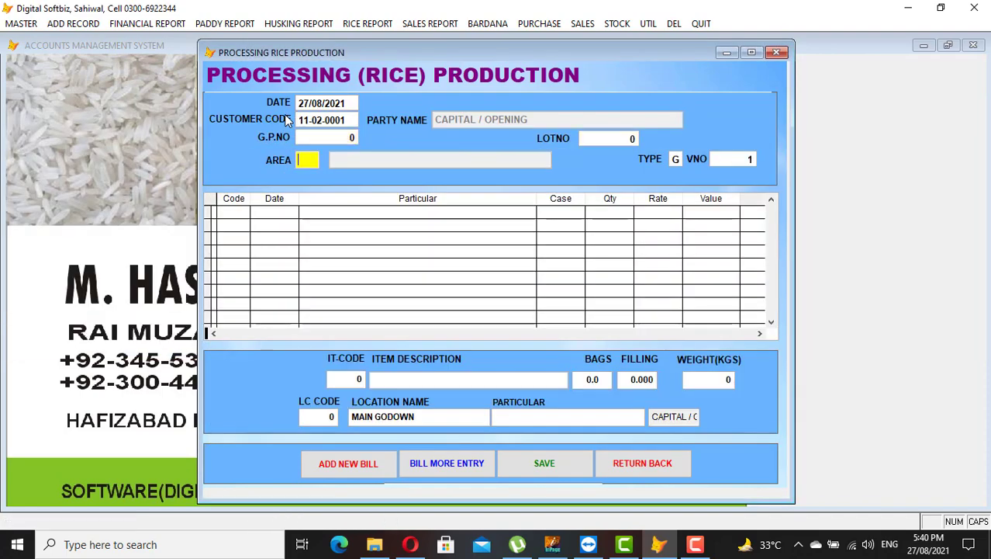
text(02)
key(Return)
key(Return)
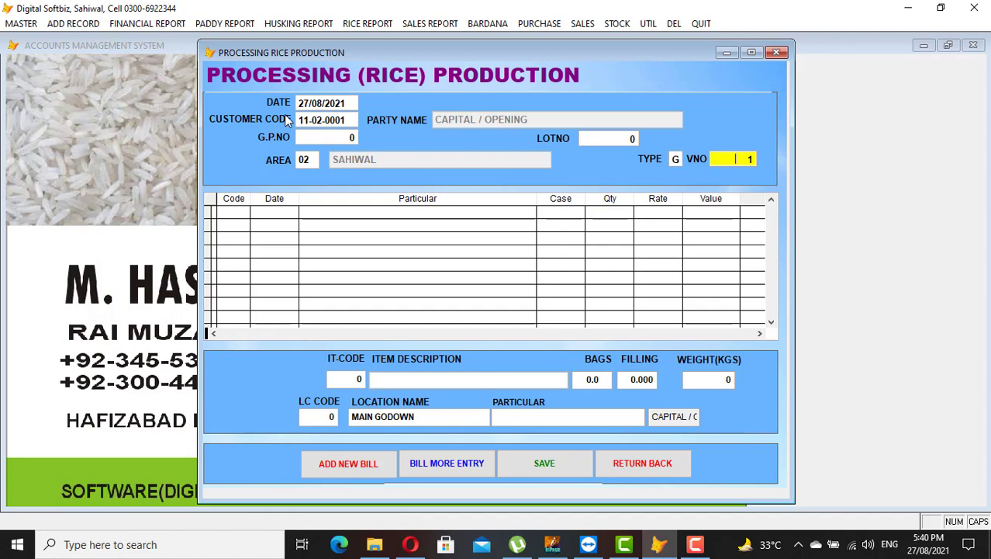
key(Return)
- Look up the production item by RICE, select RICE FINE, enter 100 bags with filling 50, and accept the calculated weight
key(Return)
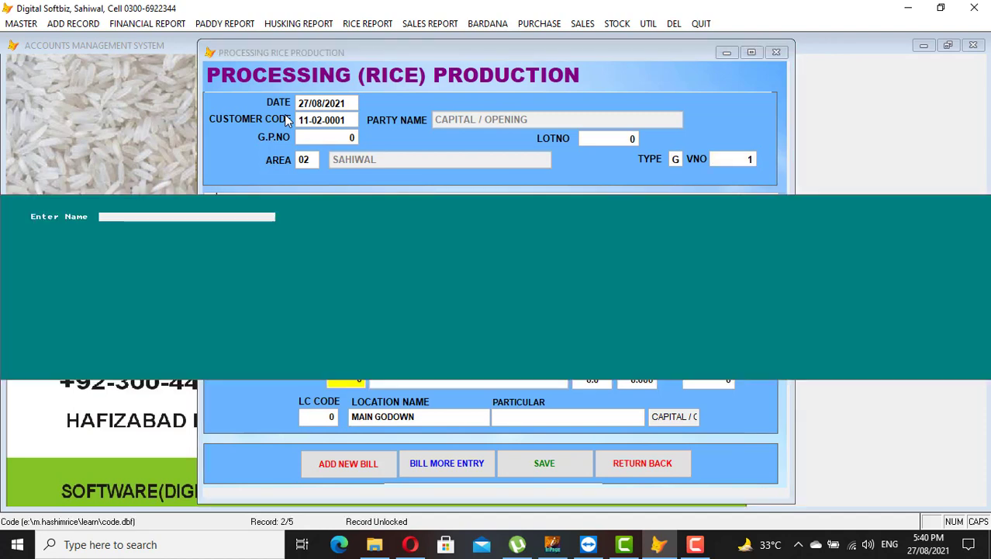
text(RICE)
key(Return)
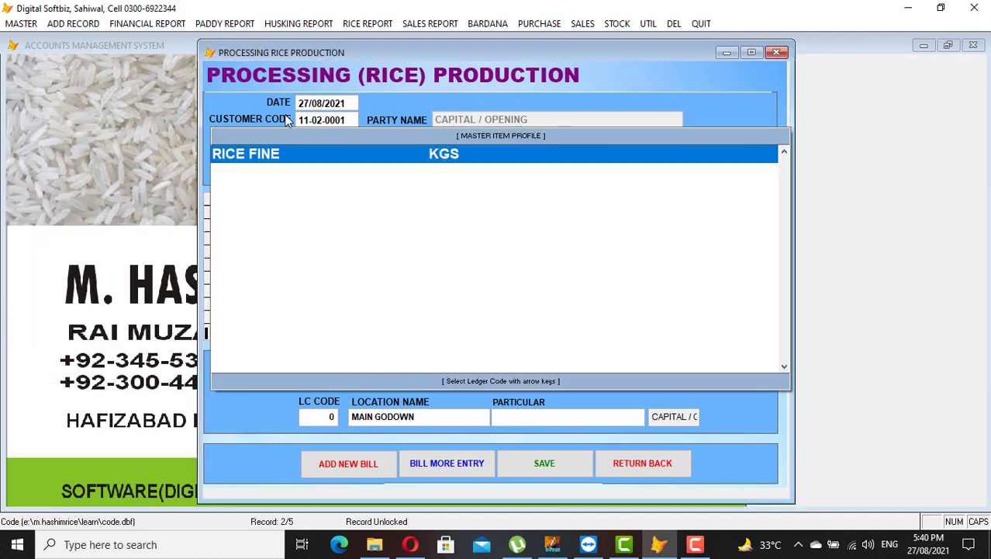
key(Return)
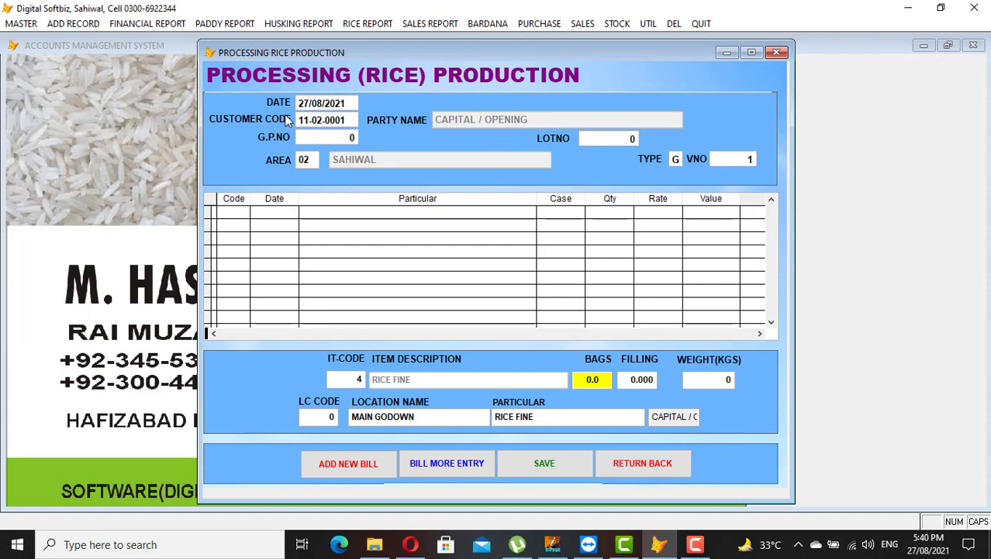
text(100)
key(Return)
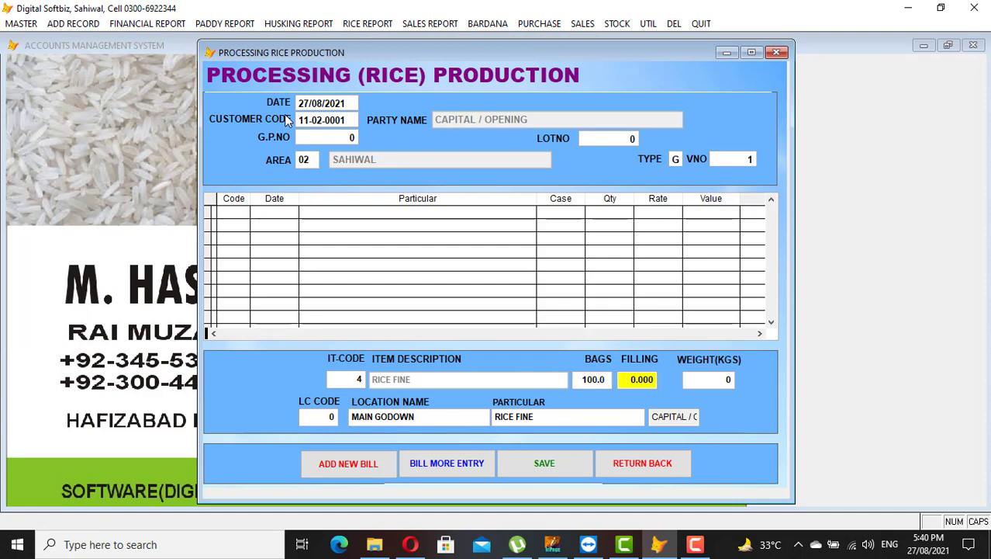
text(50)
key(Return)
key(Return)
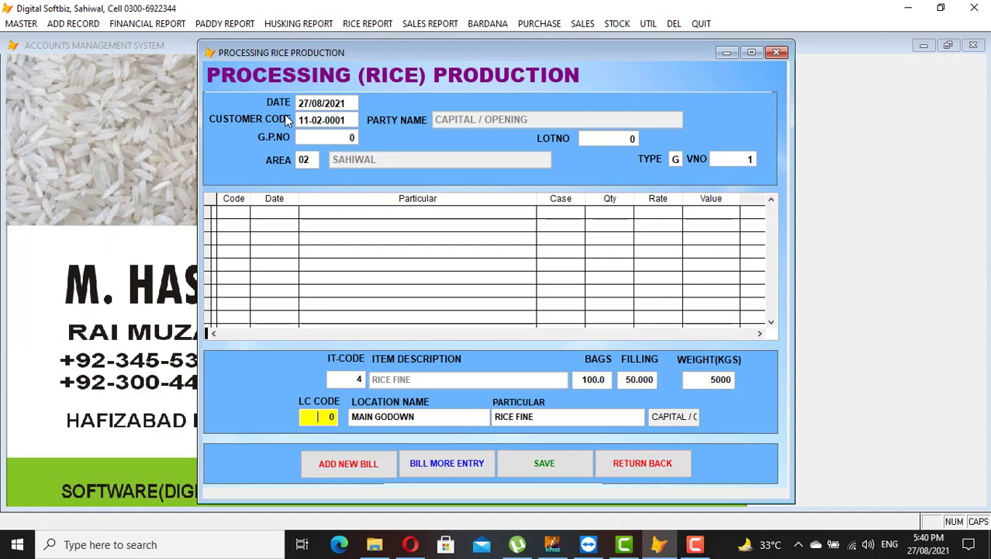
- Look up the storage location by MAIN, select MAIN GODOWN with the default particular, then save the production entry and close the form
key(Return)
text(MAIN)
key(Return)
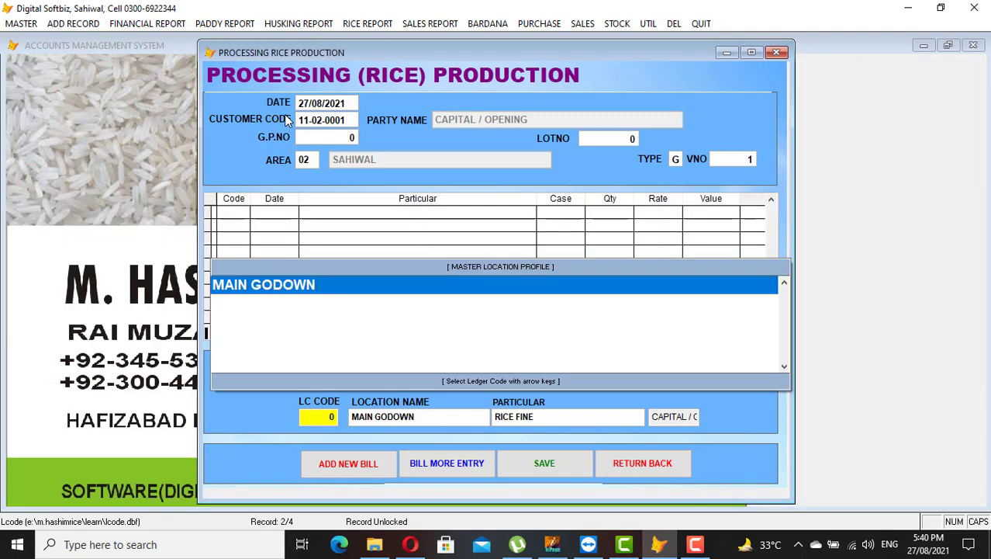
key(Return)
key(Return)
key(Return)
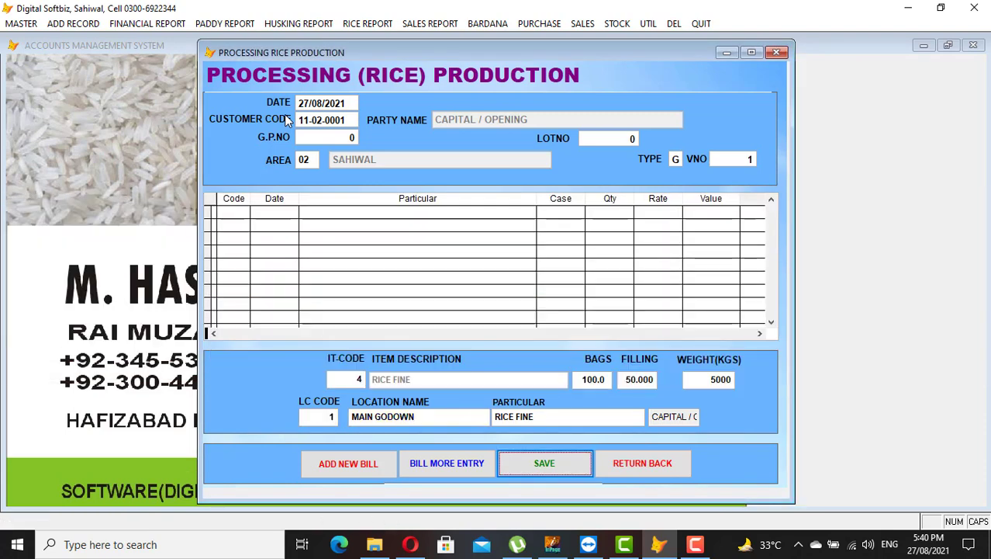
key(Return)
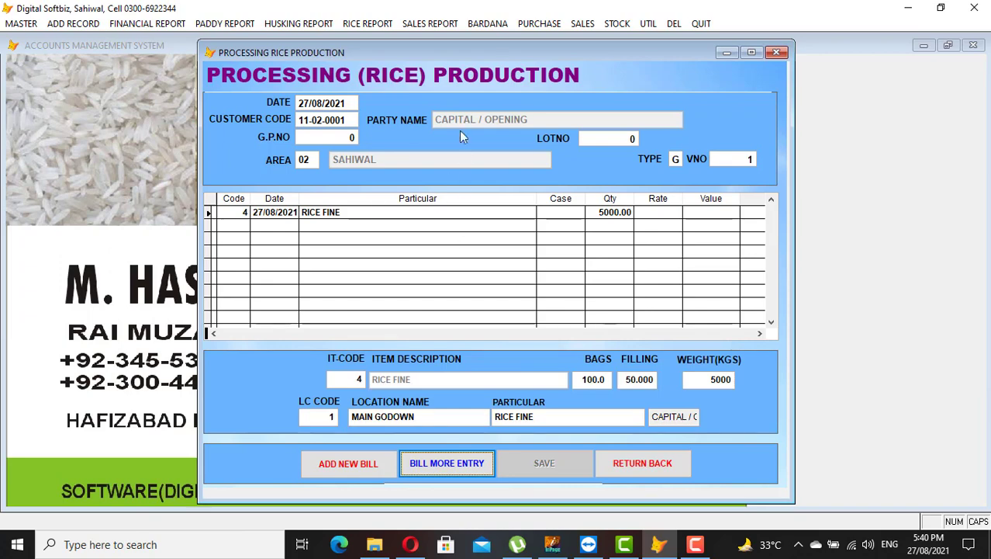
click(623, 463)
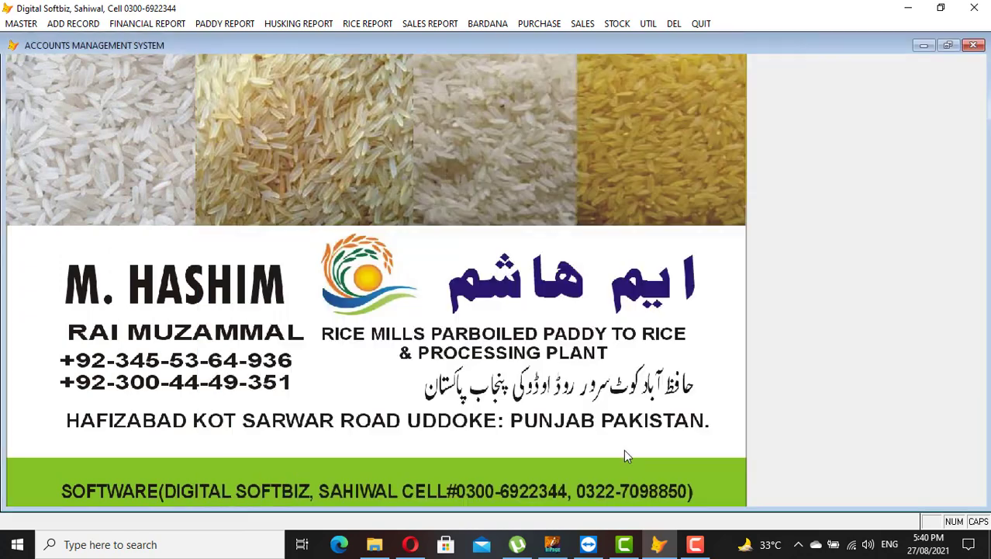
- Preview the rice Daily Production report on screen for 01/01/2021 to 31/12/2022, review it full size, and close it
click(369, 30)
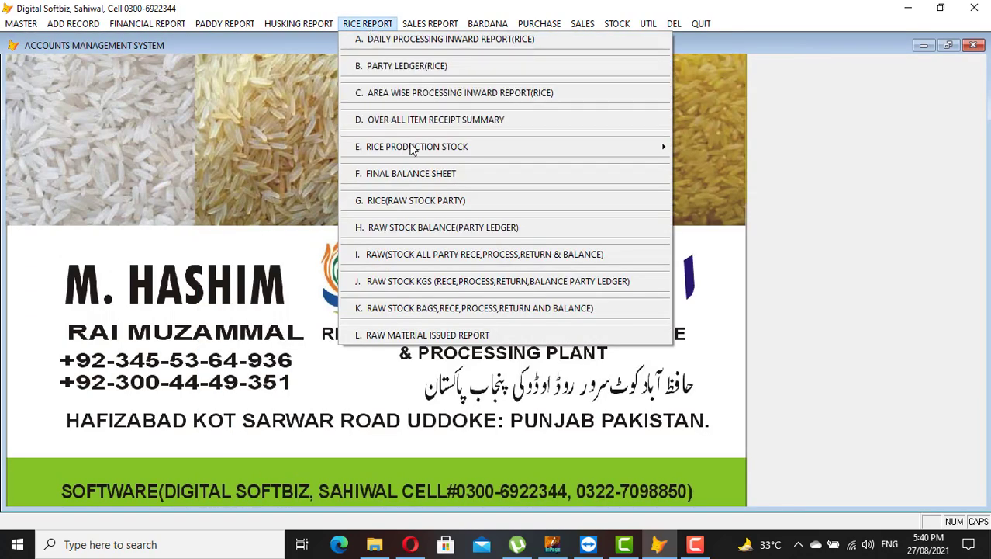
mouse_move(414, 148)
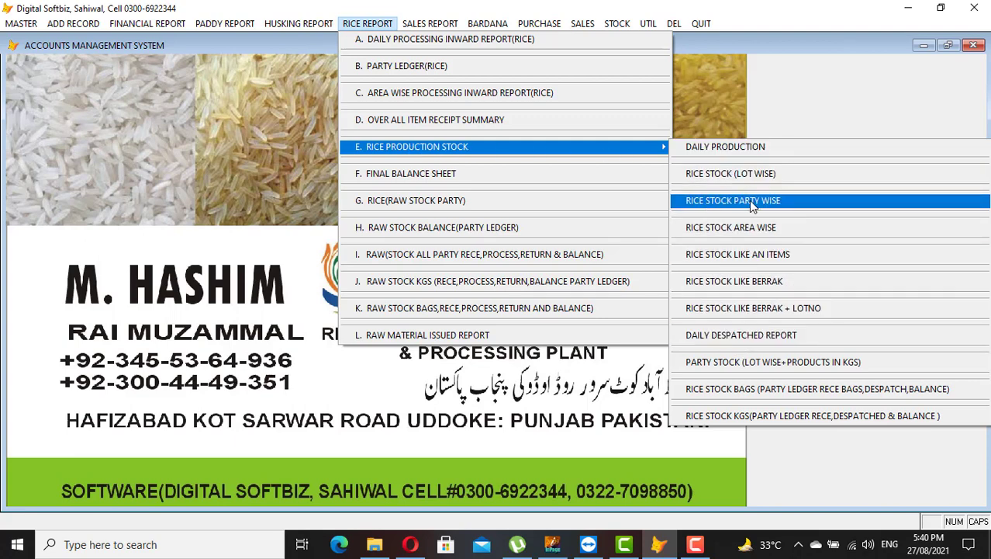
click(758, 149)
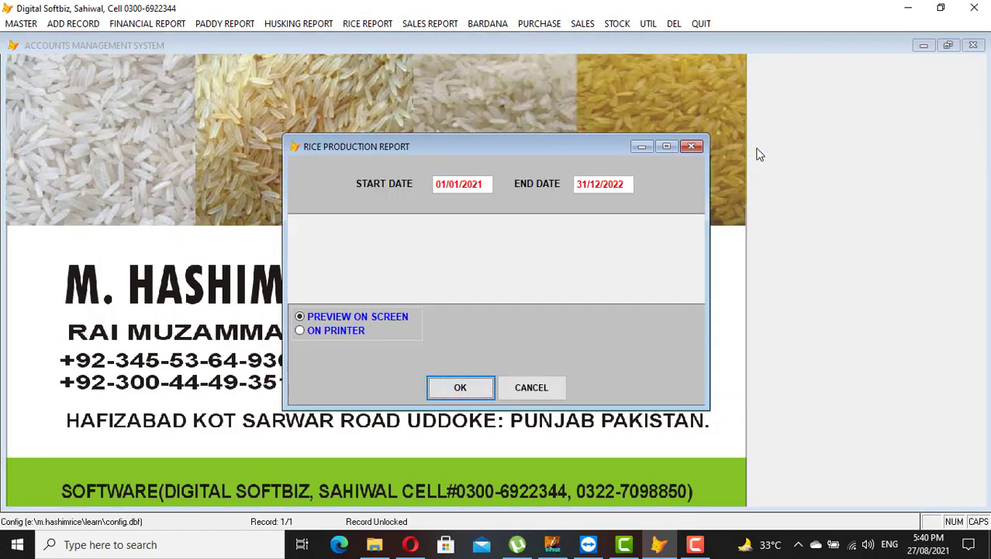
key(Return)
click(412, 45)
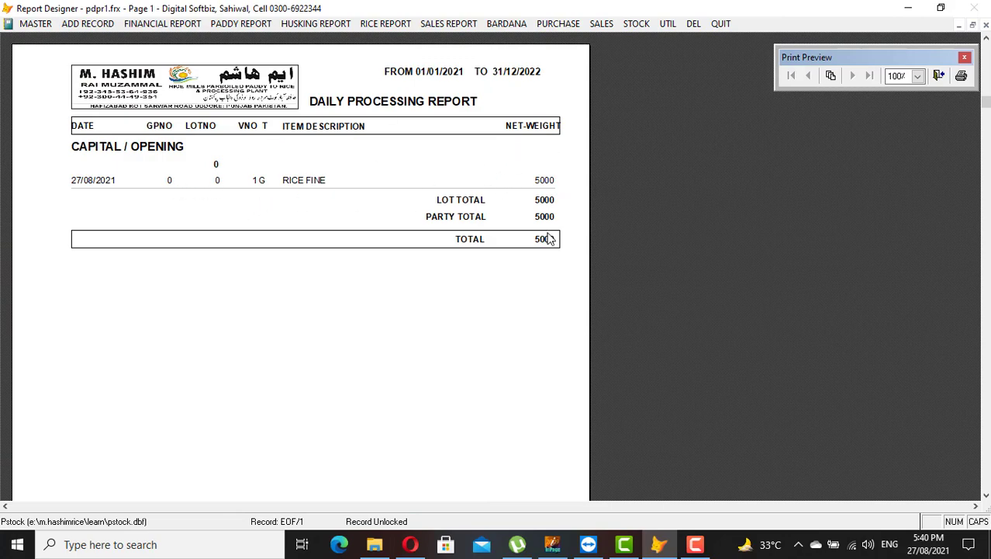
key(Escape)
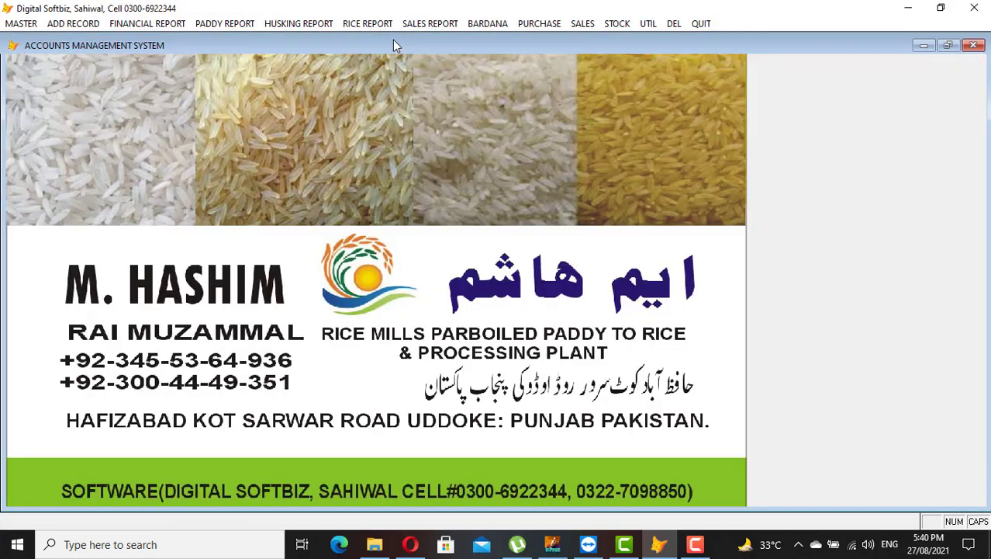
- Preview the area-wise rice stock report for 01/01/2021 to 31/12/2022 and close it after review
click(378, 24)
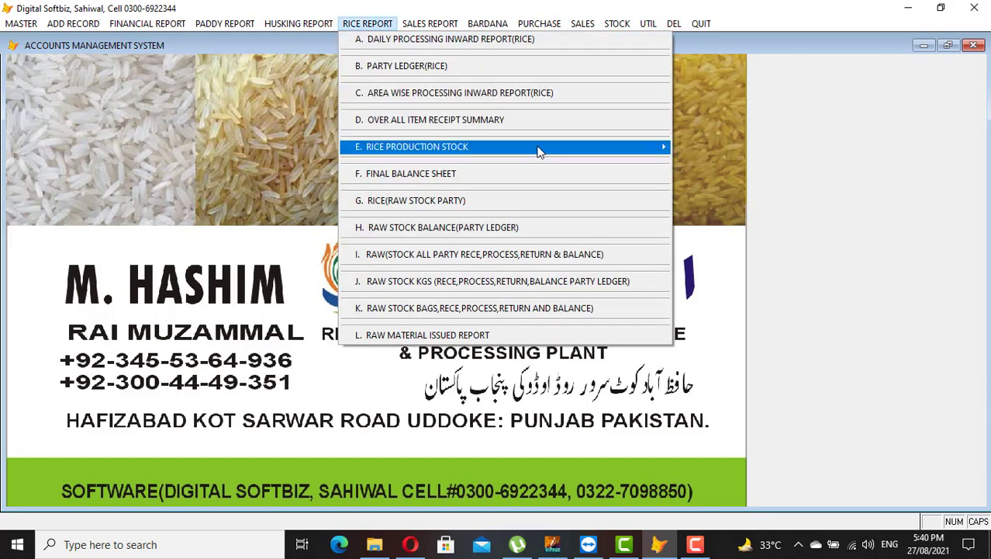
mouse_move(672, 147)
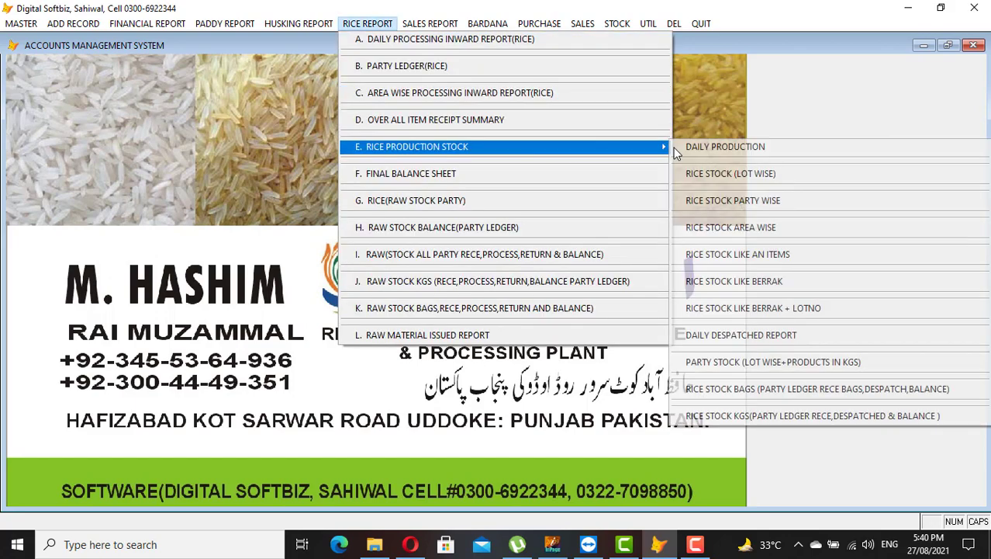
click(730, 227)
key(Return)
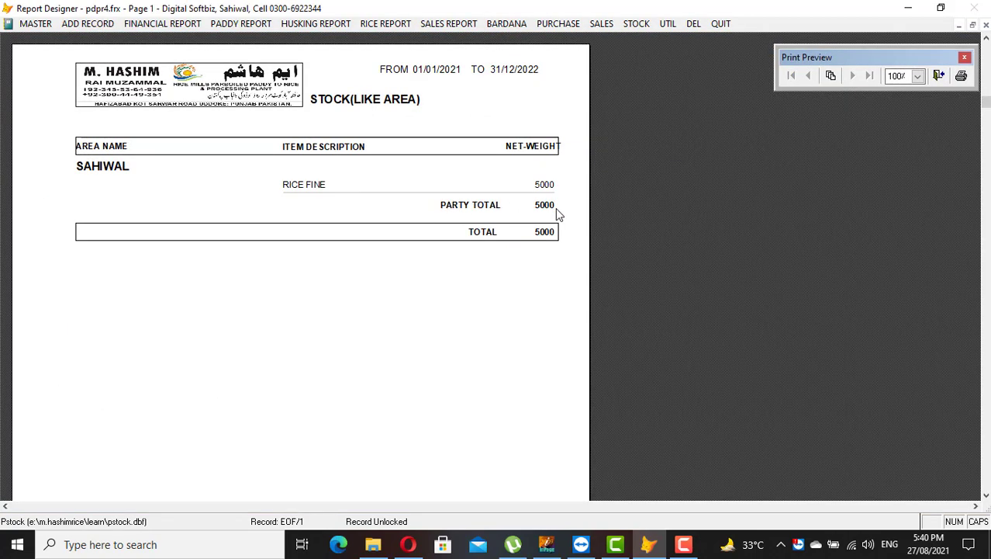
key(Escape)
- Preview the Rice Stock Like An Items report for 01/01/2021 to 31/12/2022, check it full size, and close it
click(369, 26)
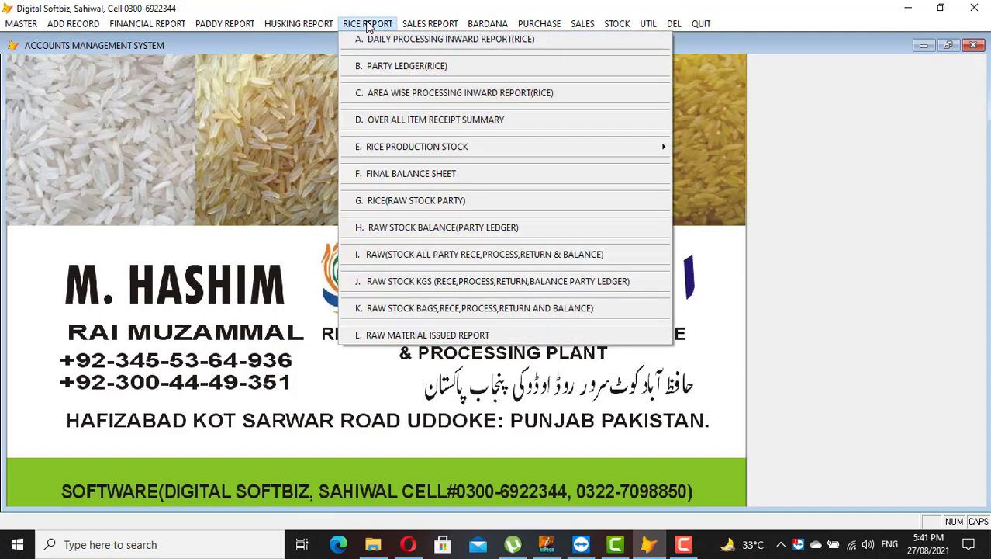
mouse_move(609, 146)
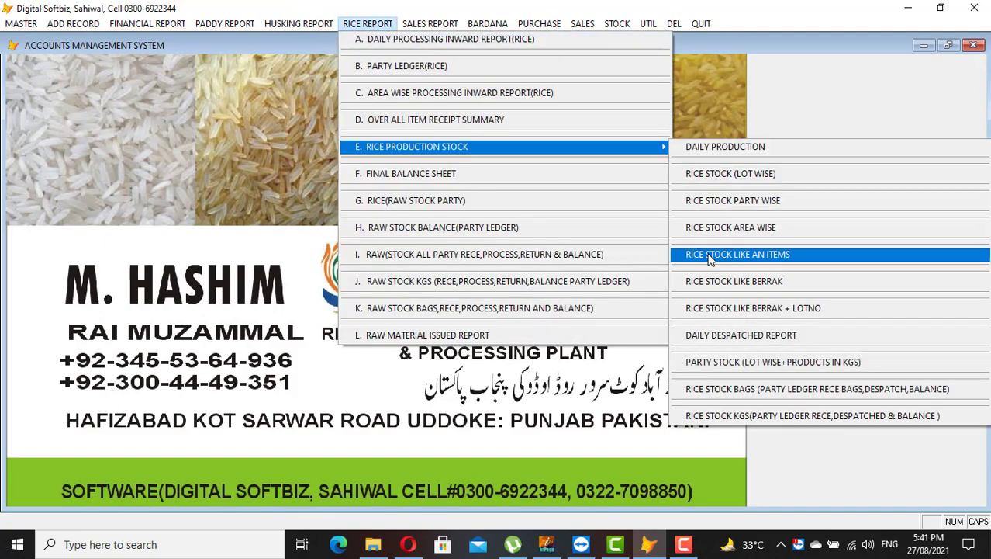
click(761, 257)
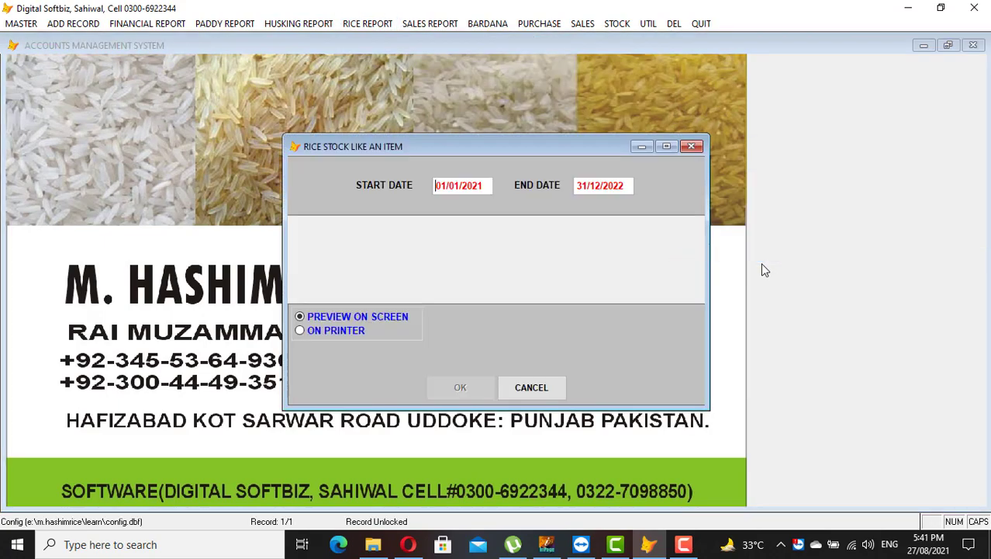
key(Return)
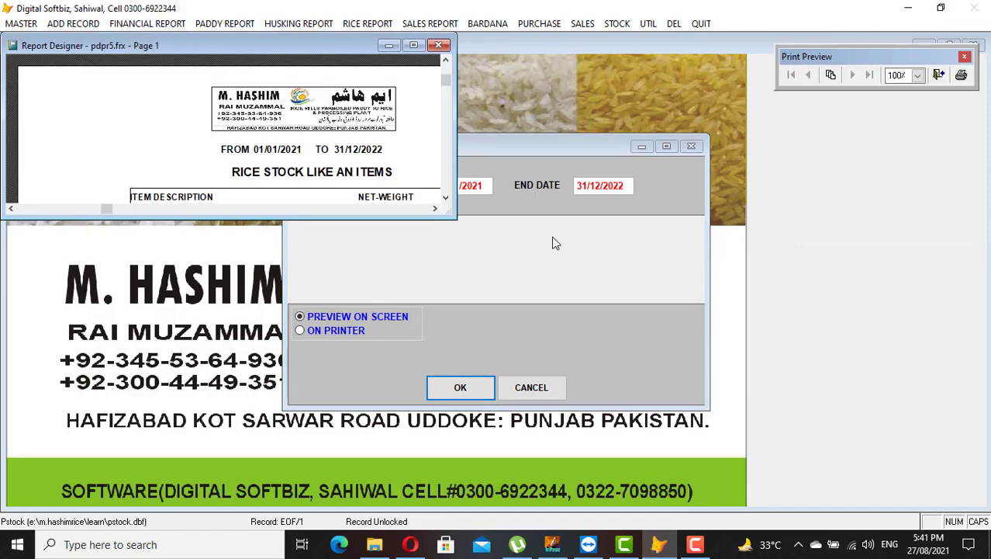
click(416, 46)
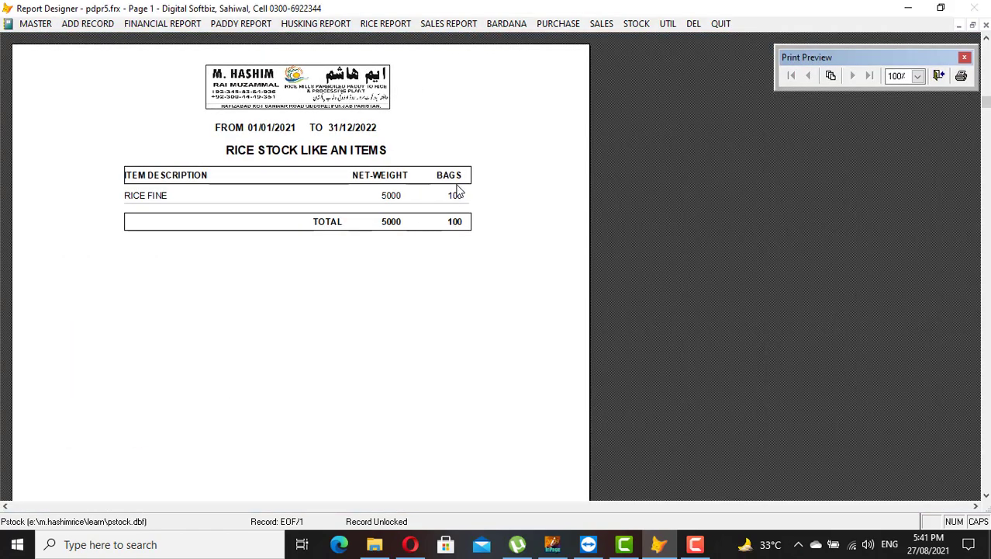
key(Escape)
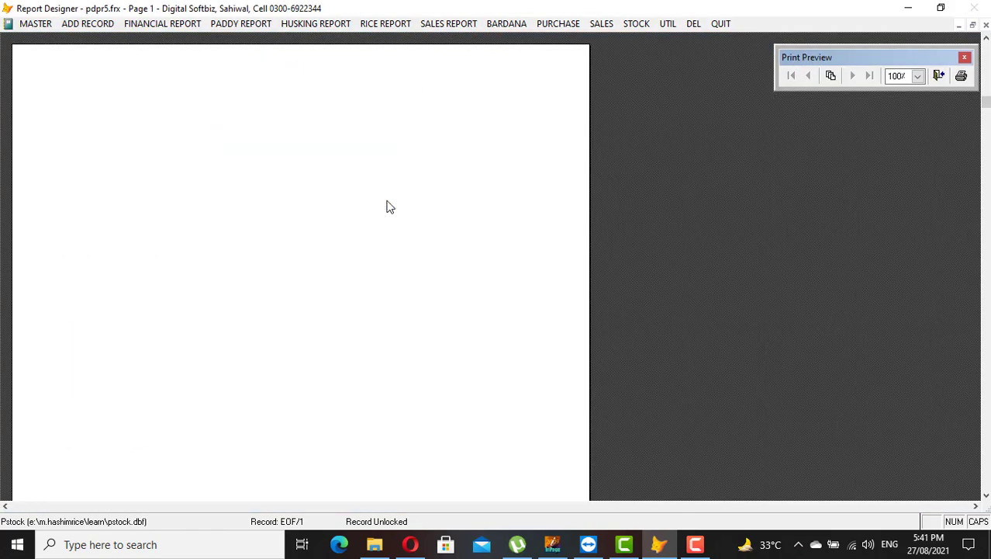
- Start a rice sales invoice dated 27/08/2021, look up the party by the customer's name, and select that customer account
click(83, 24)
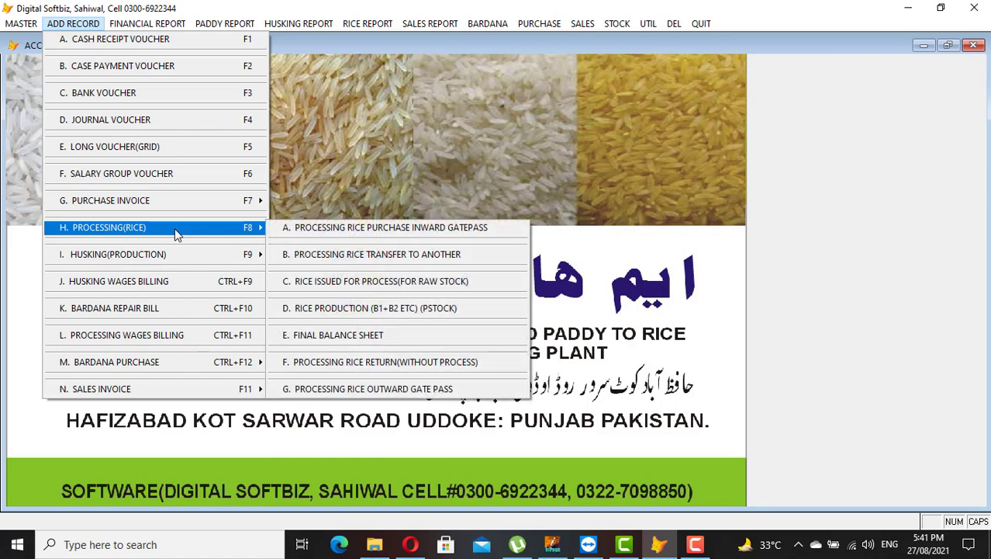
mouse_move(97, 398)
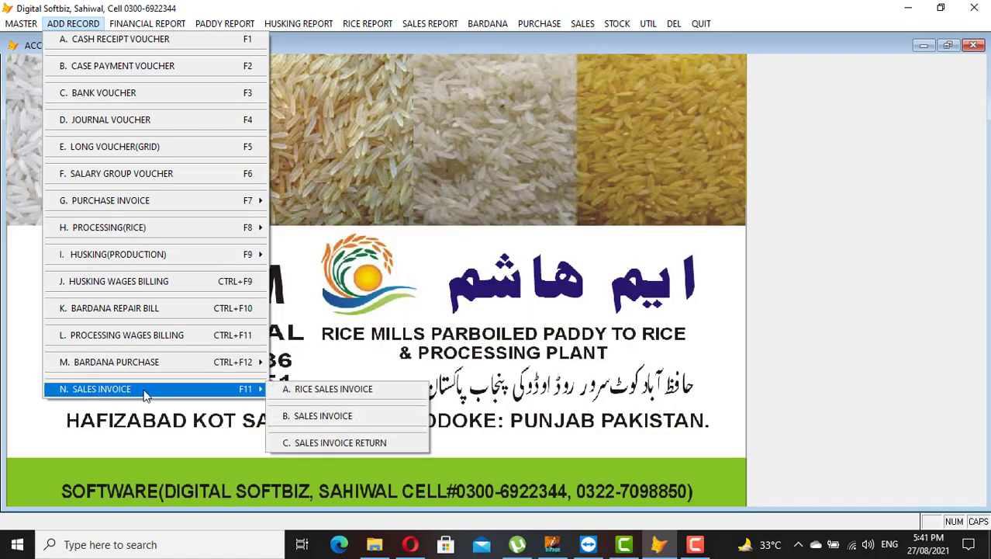
click(346, 391)
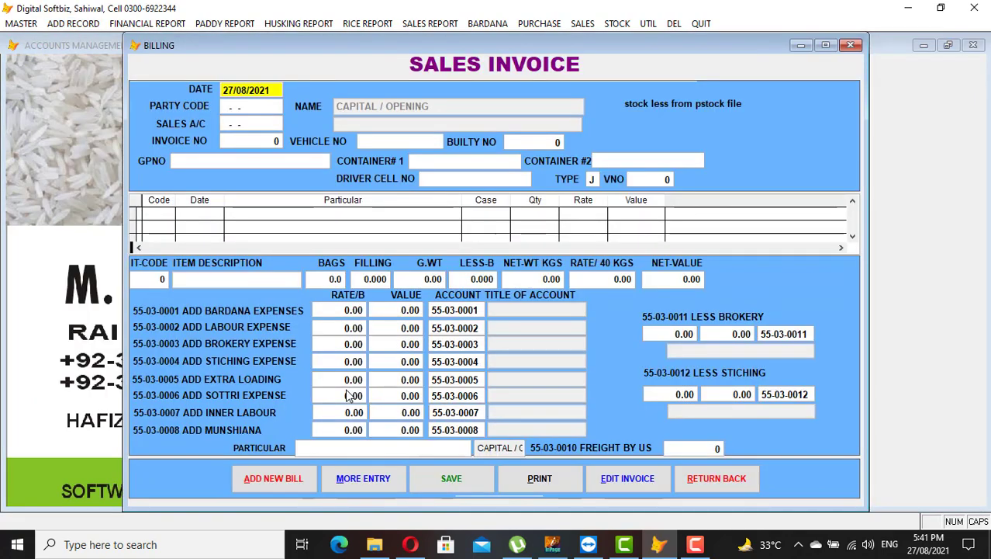
key(Return)
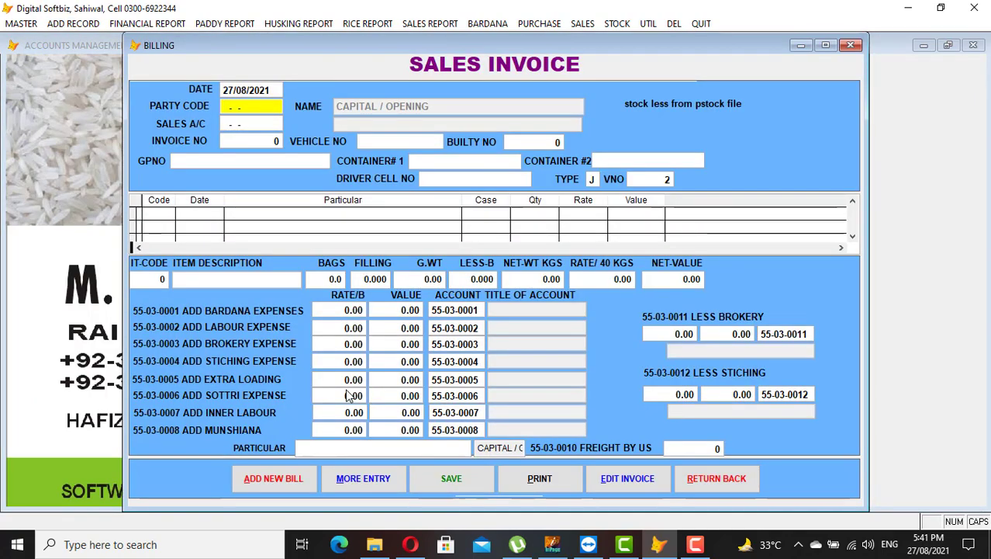
key(Return)
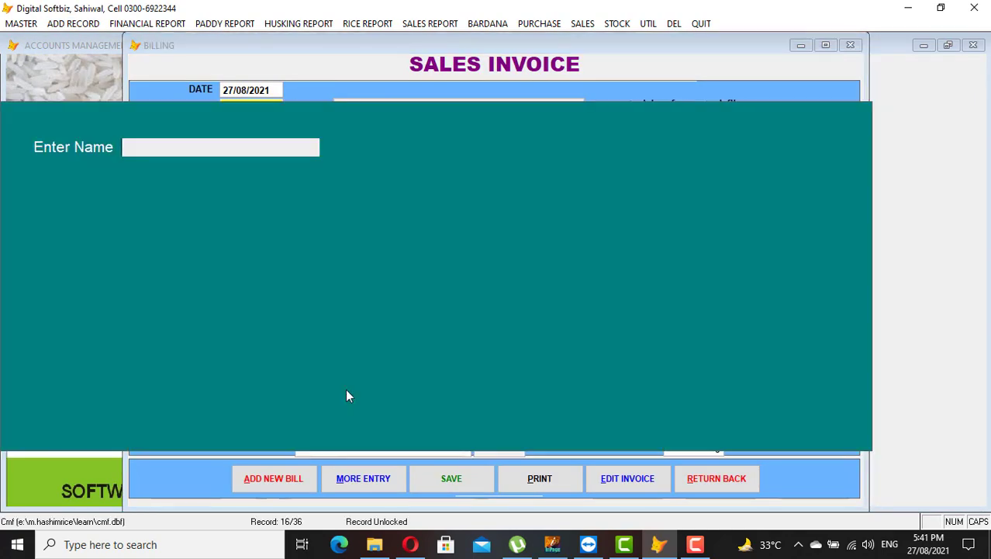
text(NUM)
key(Return)
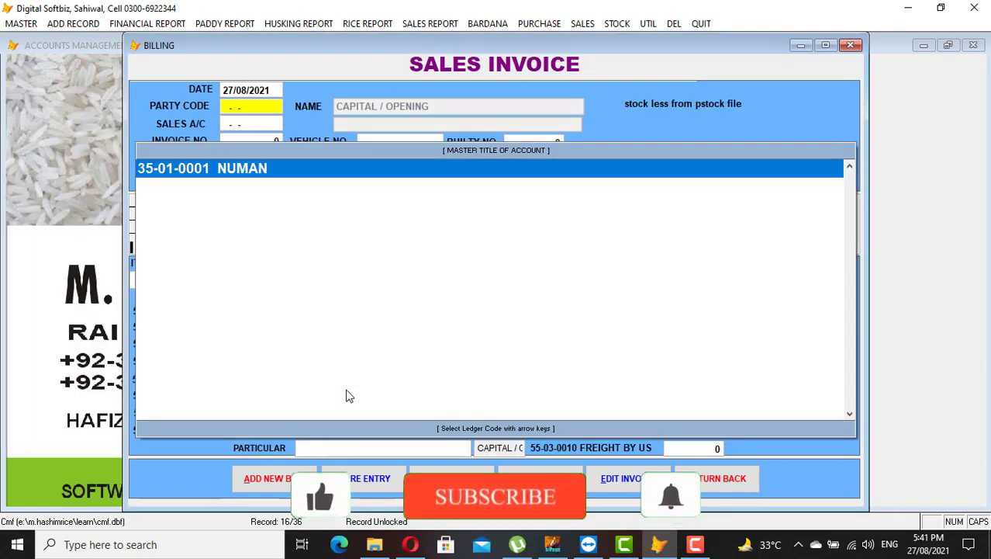
key(Return)
- Look up the invoice's sales account by RICE and select RICE FINE
key(Return)
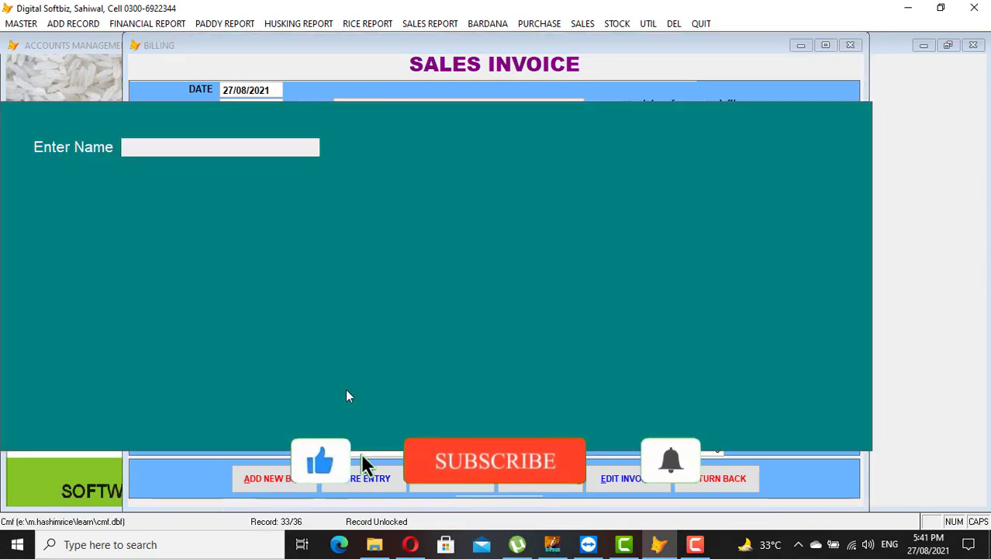
text(RICE)
key(Return)
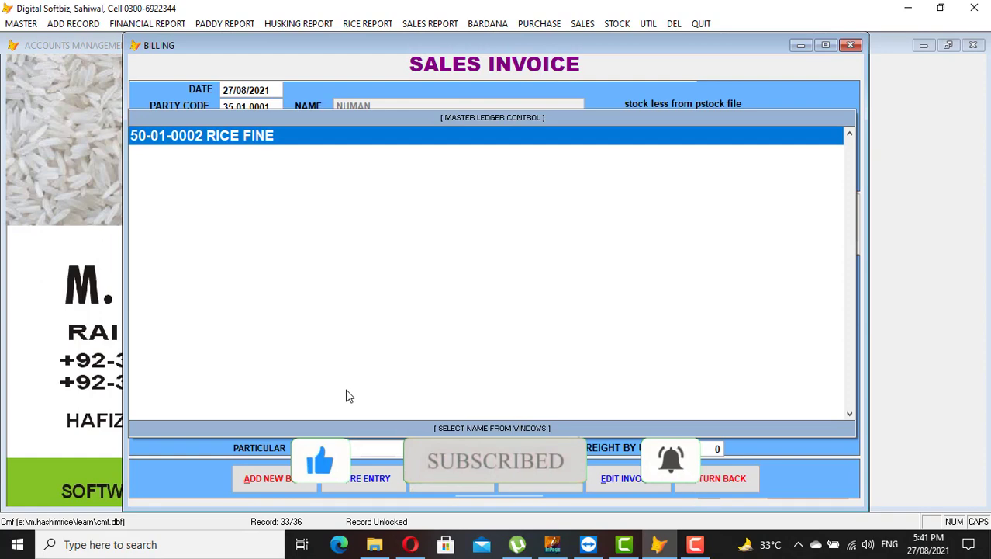
key(Return)
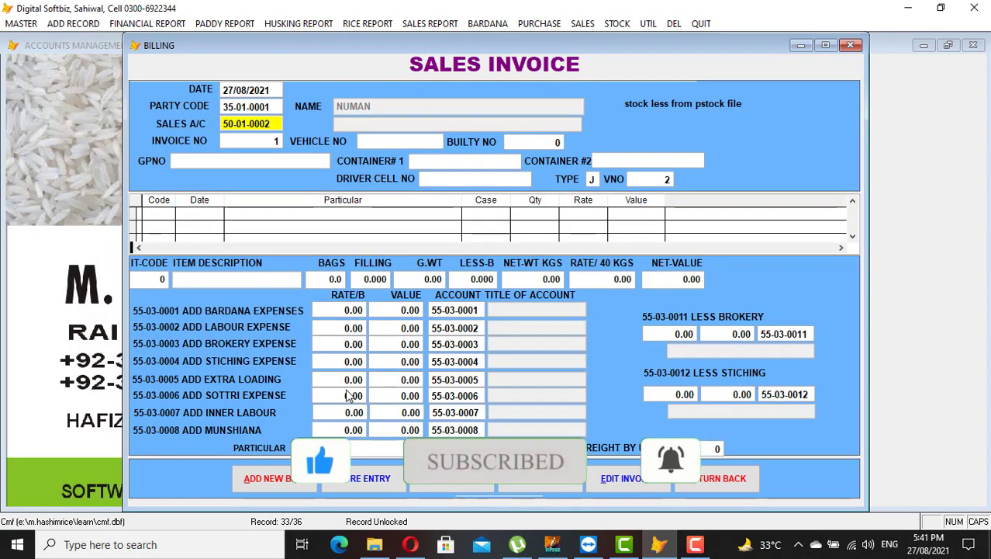
key(Return)
- Keep the default invoice number, enter vehicle number 3354, and set the builty number to 1
key(Return)
key(Return)
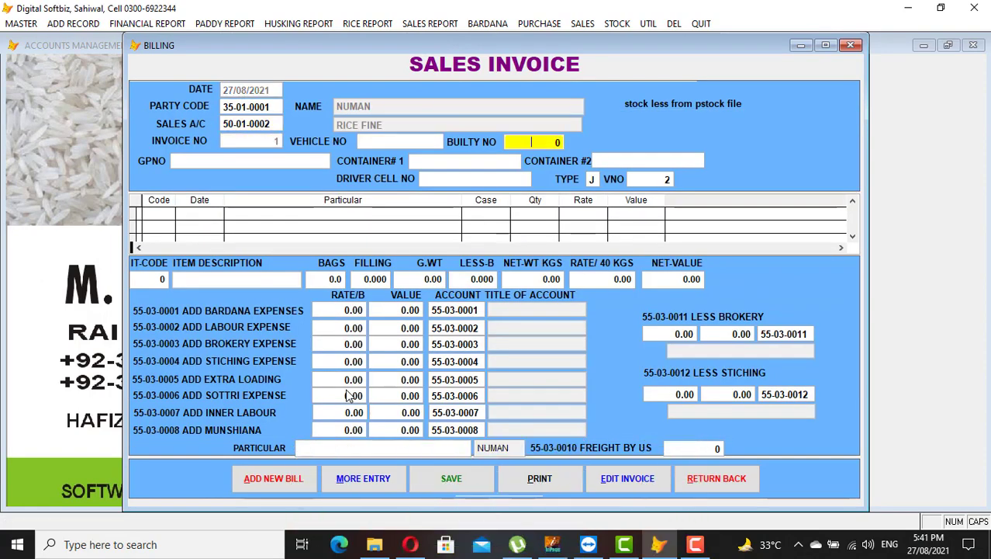
key(Up)
text(33423)
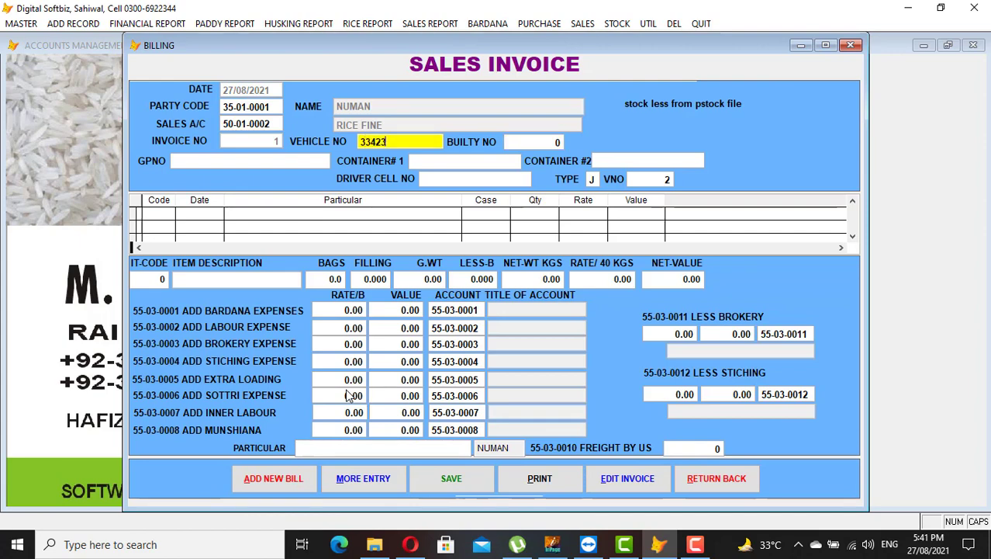
text(54)
key(Return)
key(Return)
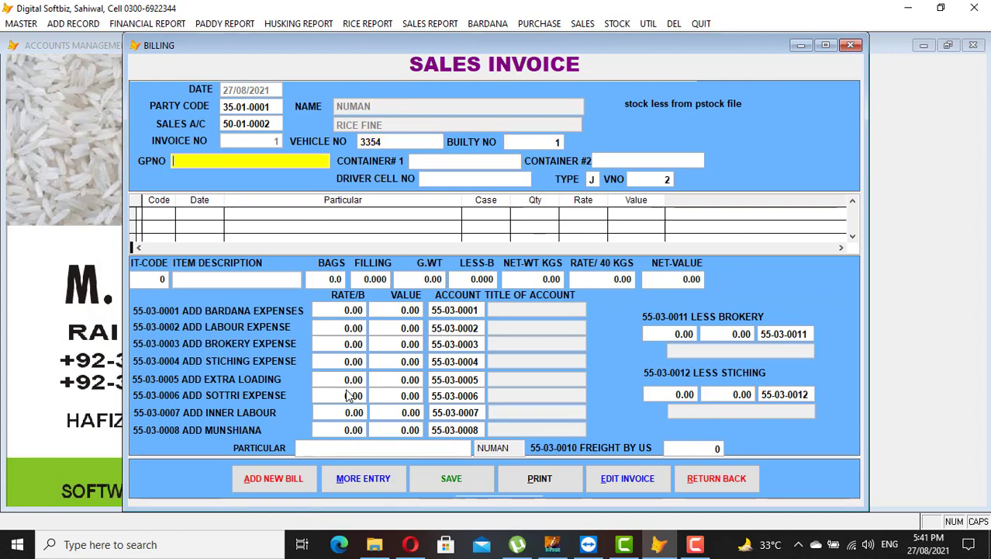
- Leave the gate pass and both container fields blank, enter the driver's cell number, and accept the default voucher number
key(Return)
key(Return)
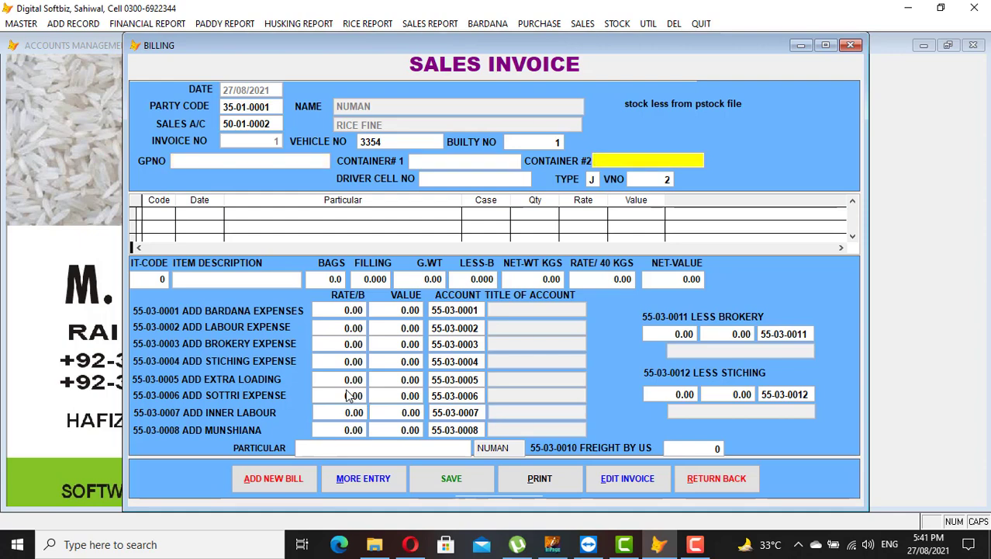
key(Return)
text(03)
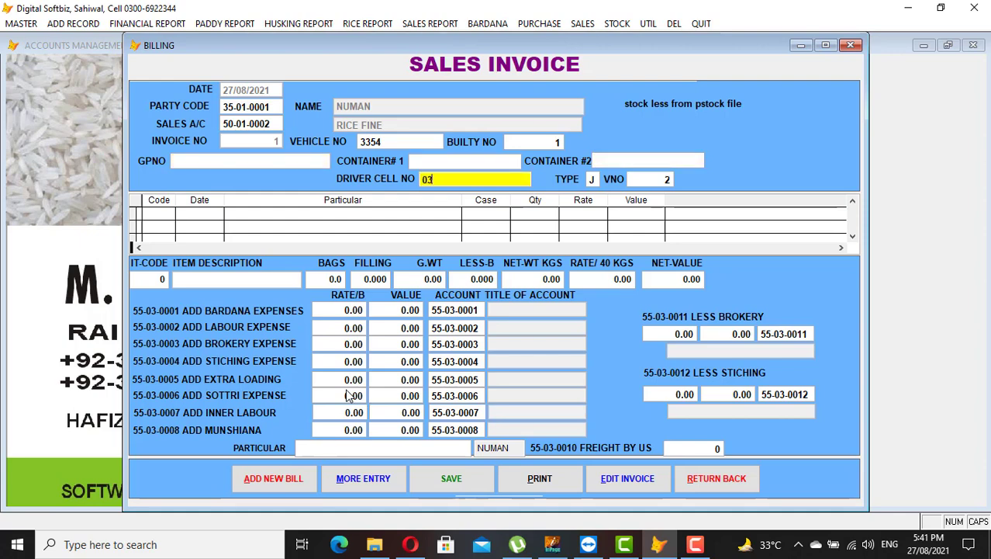
text(3333333)
key(Return)
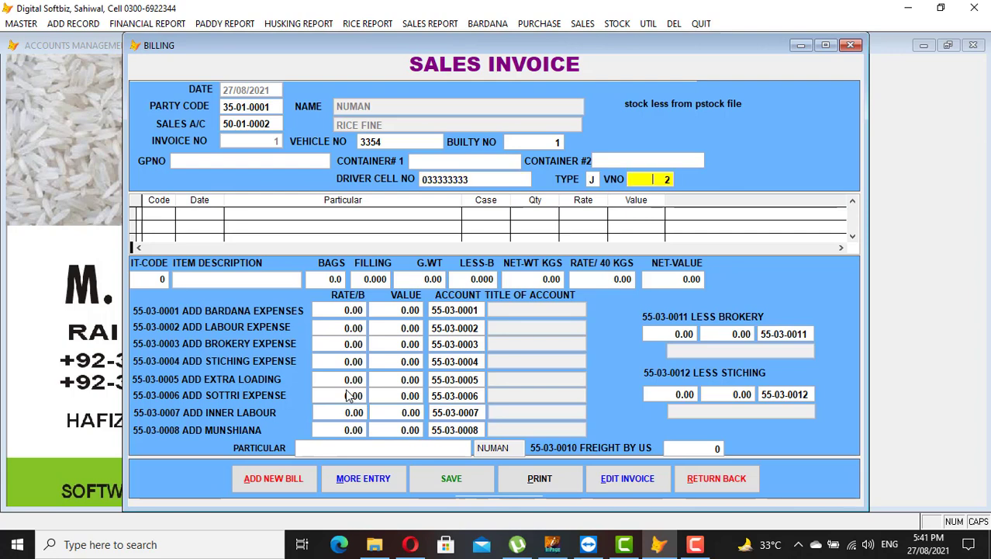
key(Return)
- Look up the invoice item by RICE, select RICE FINE, and set the quantity to 50 bags
key(Return)
text(RICE)
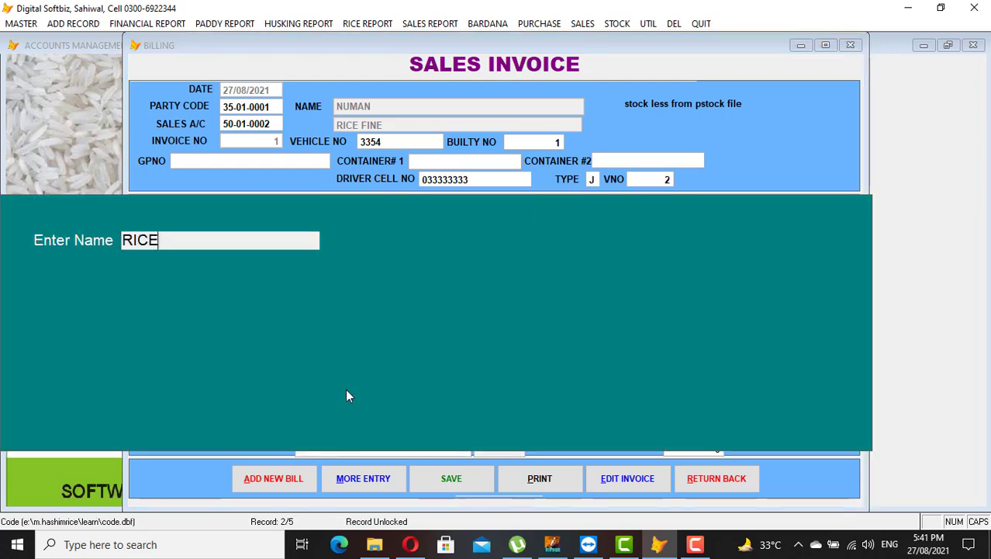
key(Return)
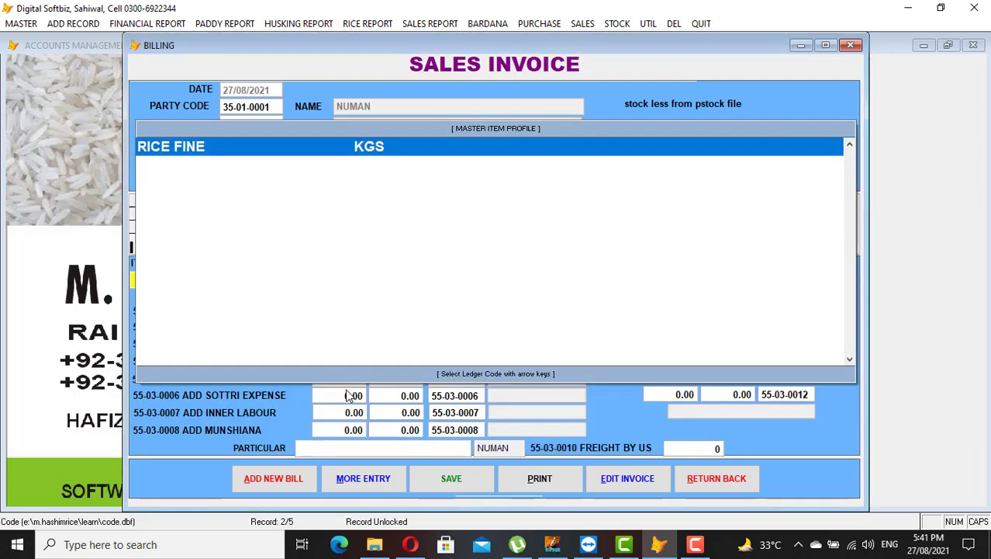
key(Return)
text(50.0)
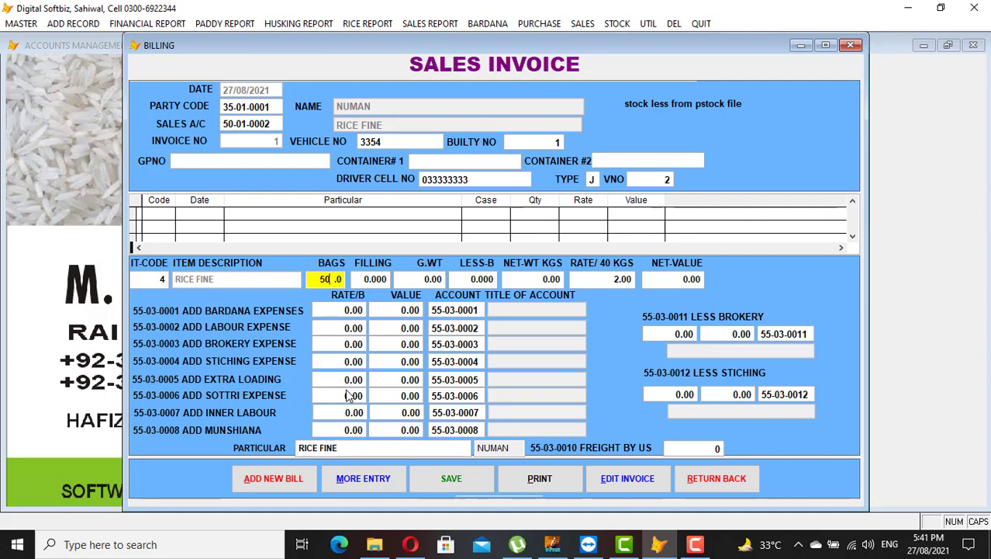
key(Return)
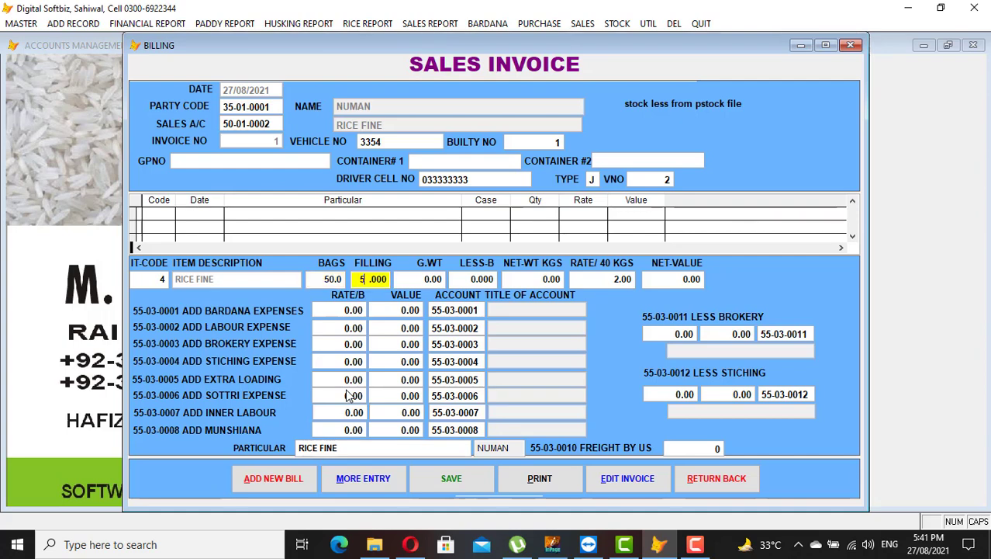
- Set the filling to 50 kg per bag and the rate per 40 kg to 3500, accepting the calculated weights and net value
key(Return)
key(Return)
key(Return)
key(Return)
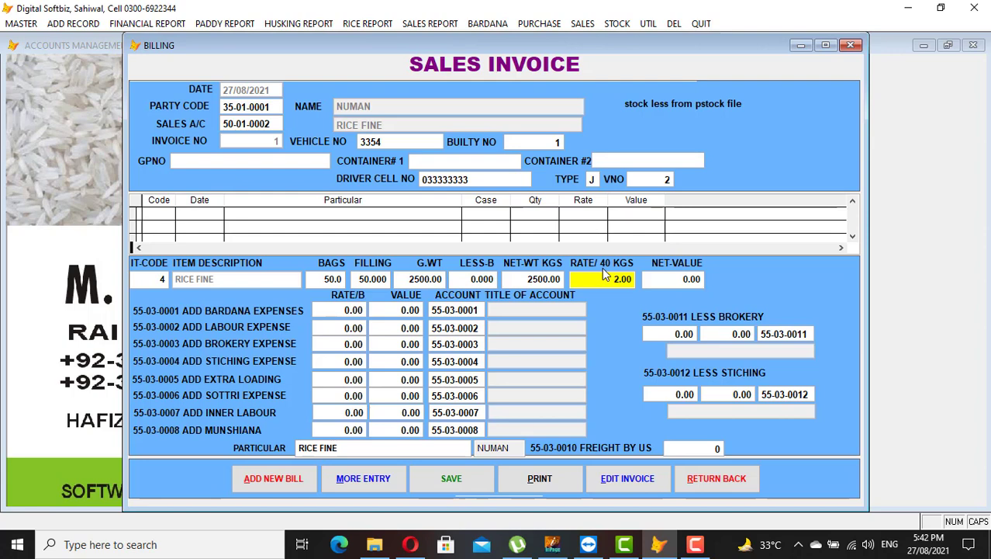
text(3500)
key(Return)
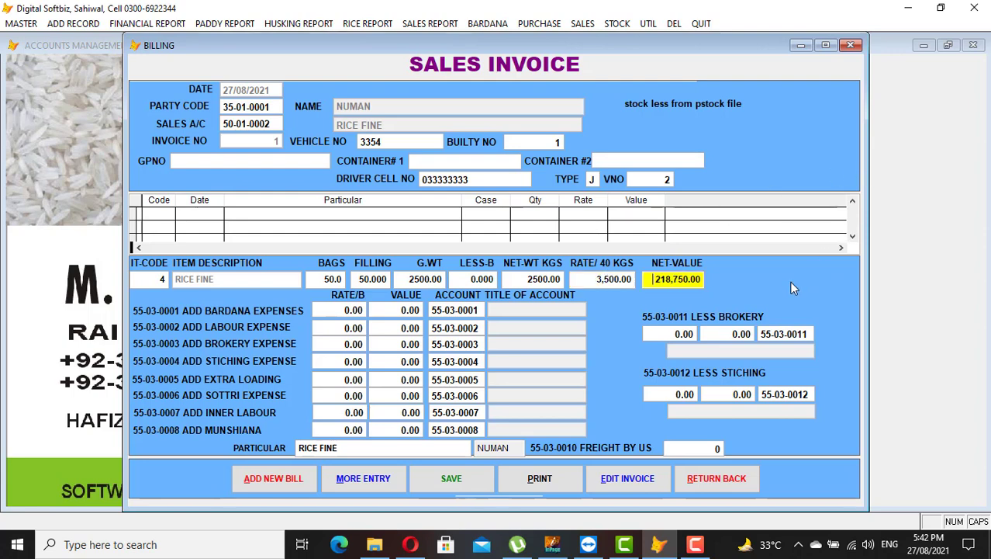
key(Return)
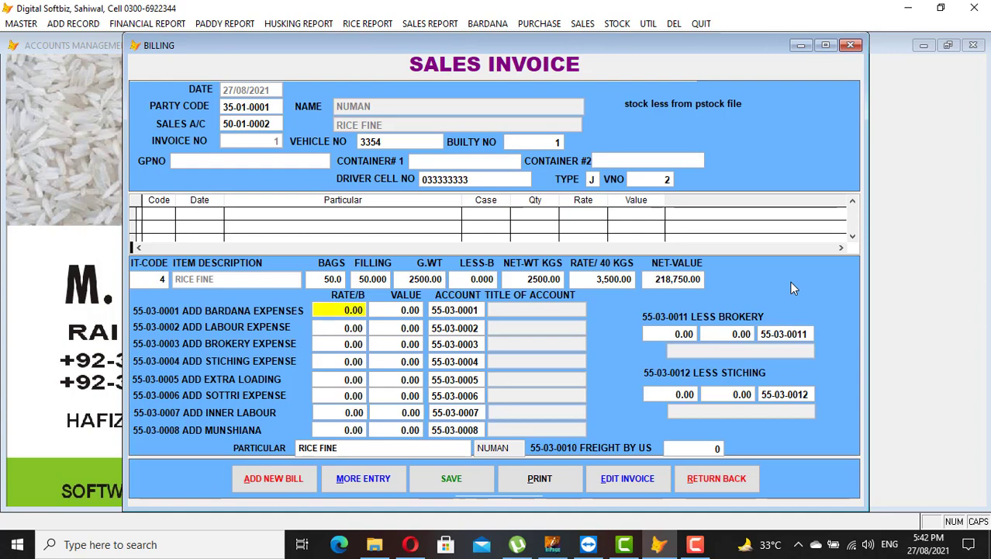
- Set the per-bag rate to 10 for bardana expenses and 2 for labour expense, keeping their default accounts
key(Return)
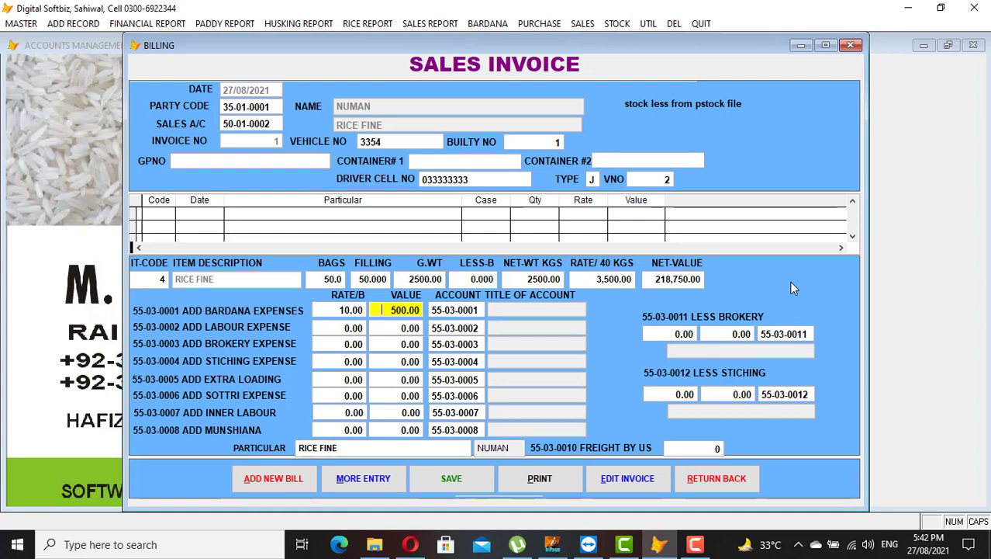
key(Return)
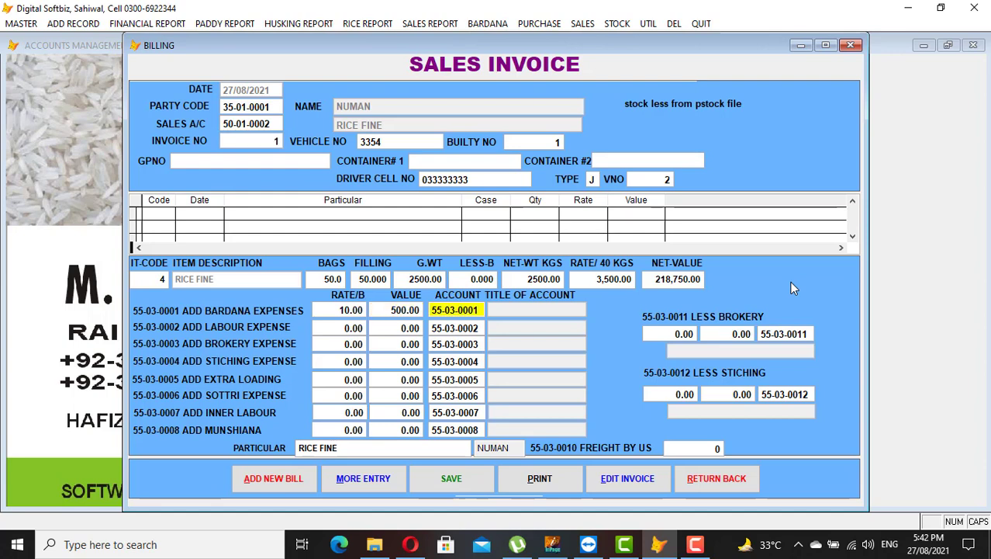
key(Return)
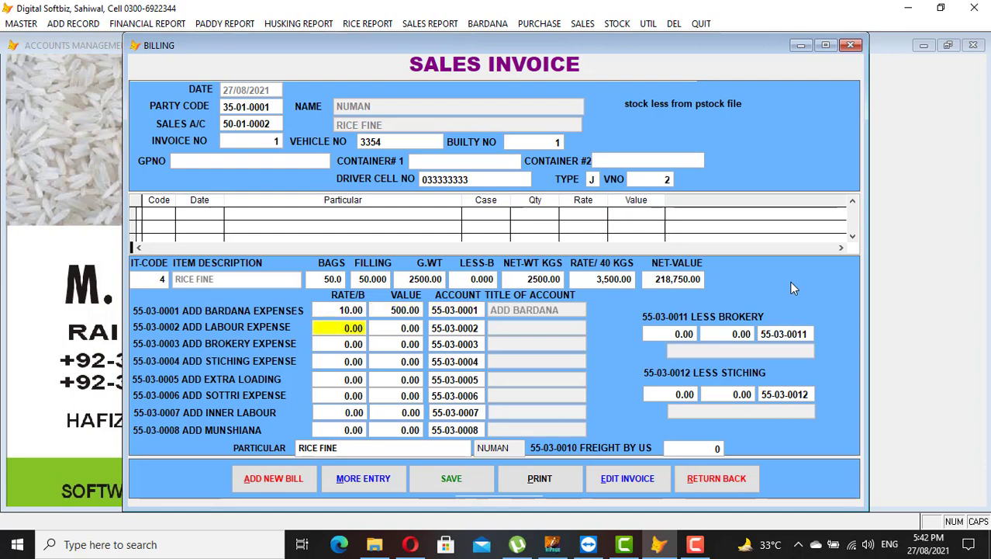
text(2)
key(Return)
key(Return)
key(Return)
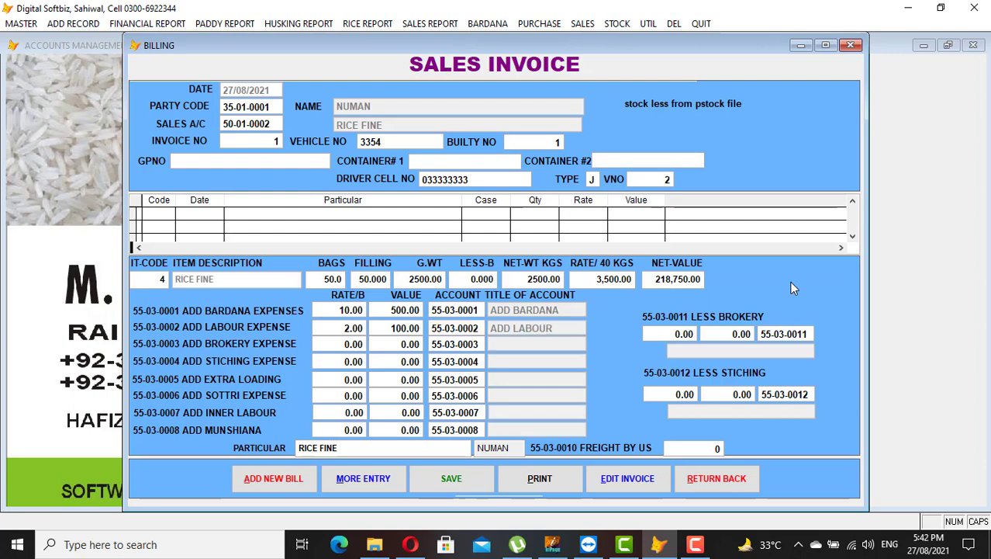
- Leave the brokery expense at zero and set the stitching expense rate to 5 per bag with its default account
key(Return)
key(Return)
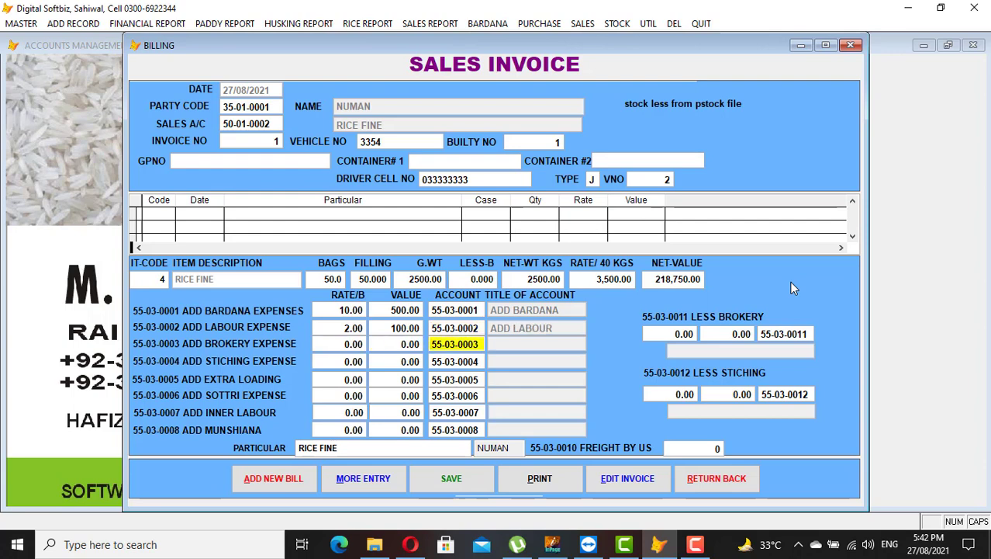
key(Return)
text(5)
key(Return)
key(Return)
key(Return)
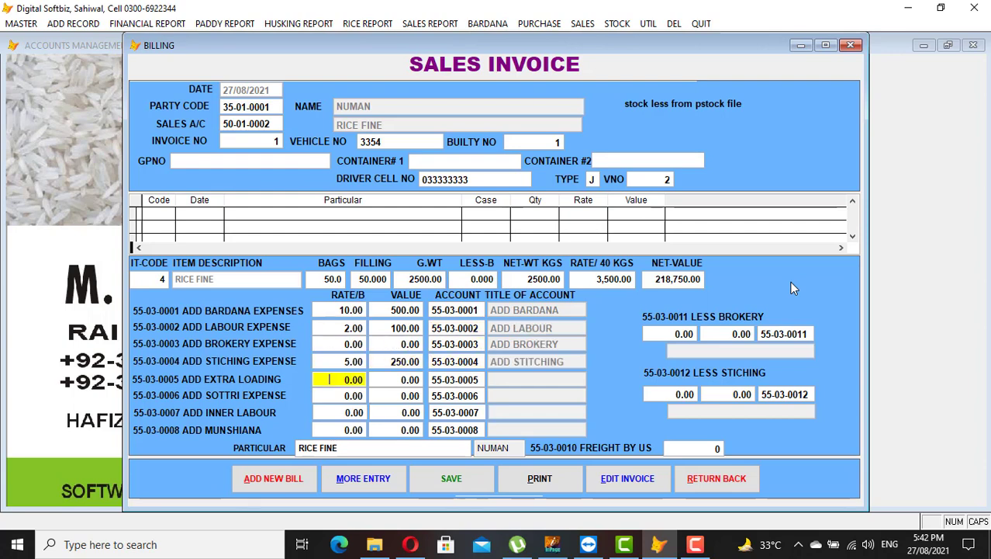
- Leave extra loading at zero and set the sottri expense rate to 1 per bag with its default account
key(Return)
key(Return)
key(Return)
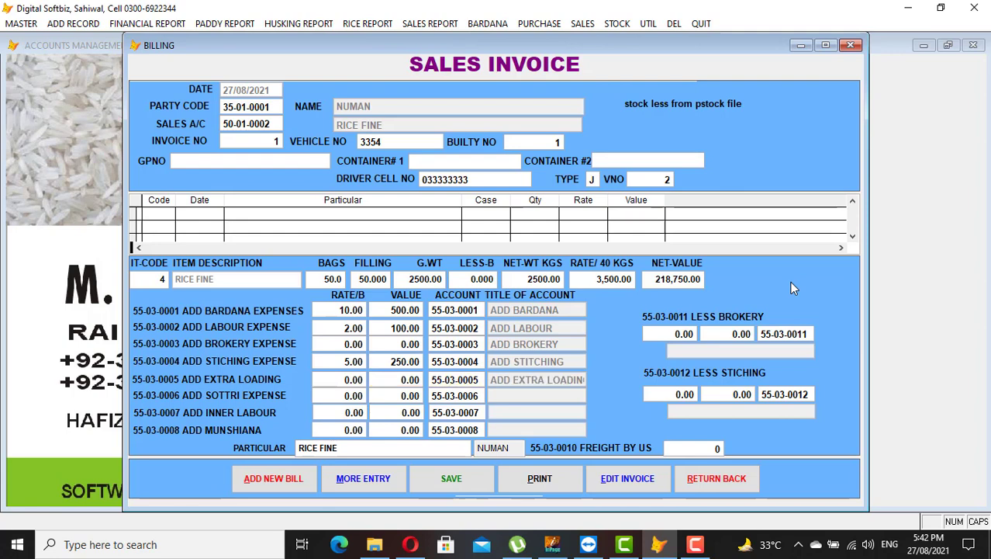
key(Return)
key(Return)
key(Return)
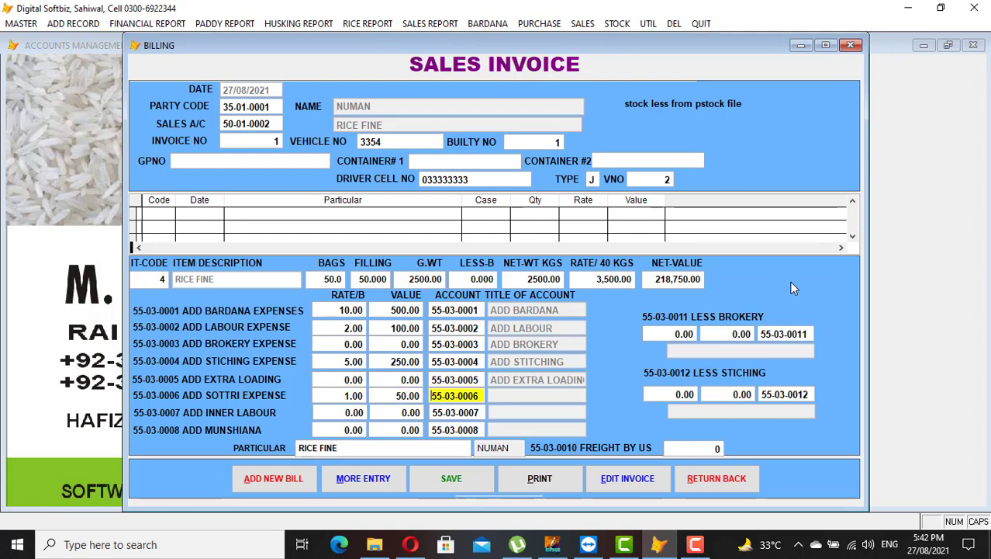
key(Return)
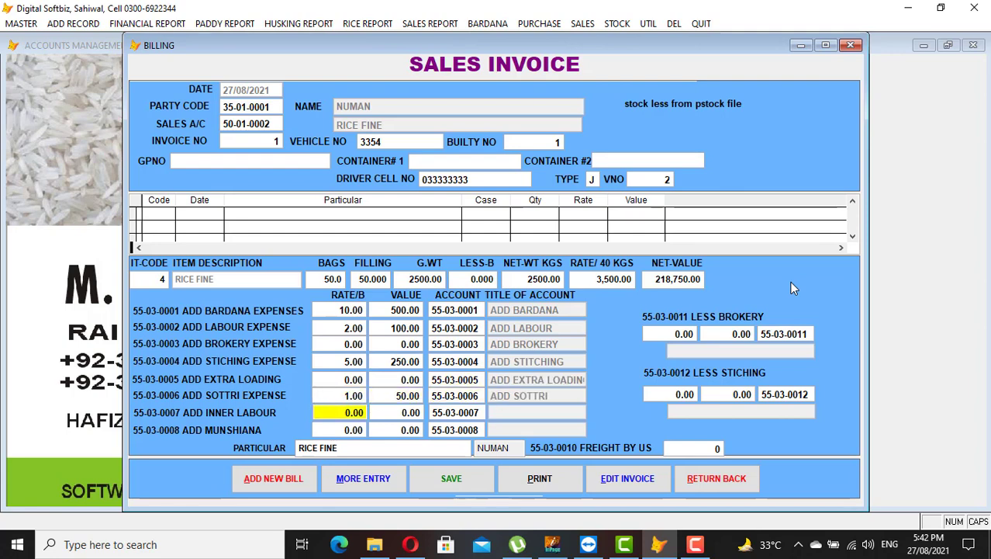
- Leave inner labour at zero and set the munshiana rate to 2 per bag with its default account
key(Return)
key(Return)
key(Return)
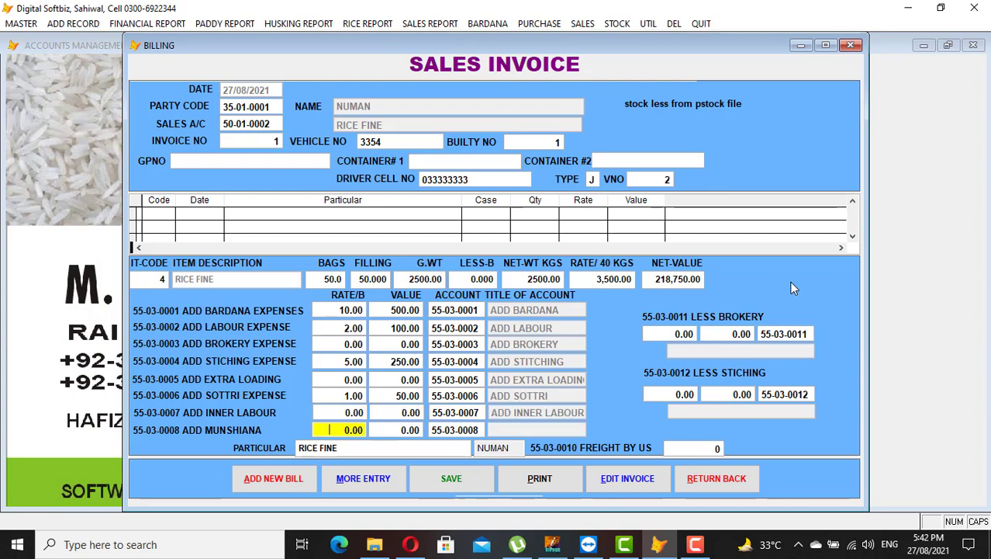
text(2)
key(Return)
key(Return)
key(Return)
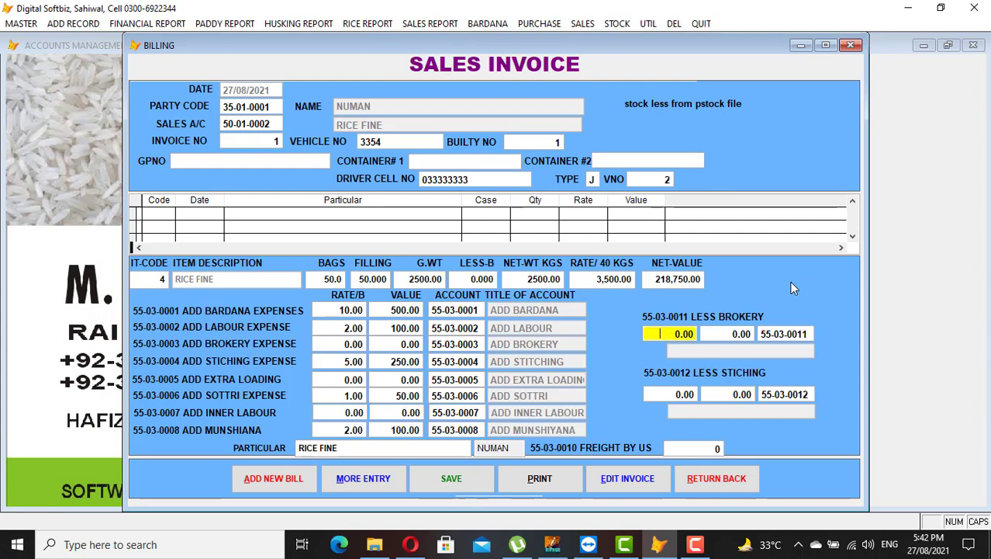
- Leave the brokery and stitching deductions and the freight at zero, and save the sales invoice
key(Return)
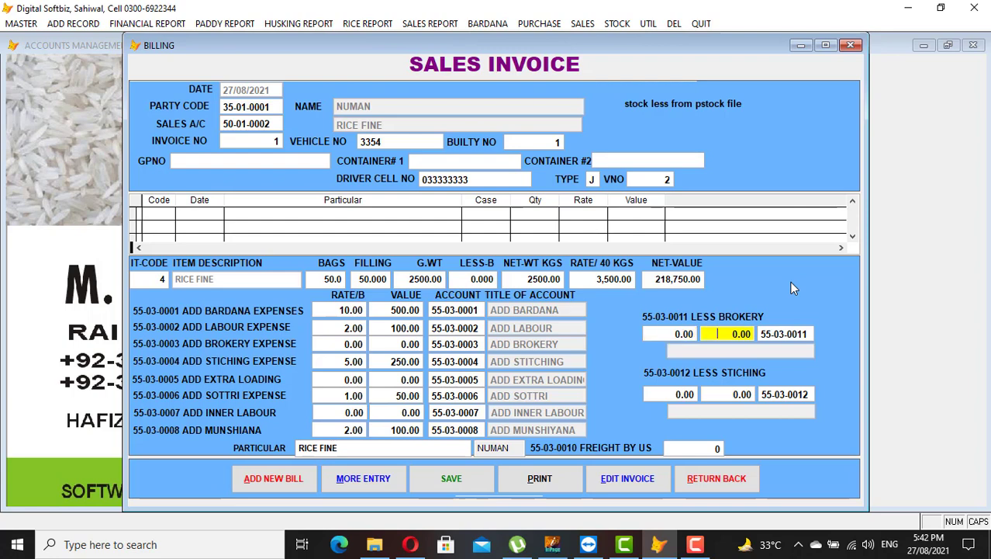
key(Return)
key(Return)
key(Return)
key(Return)
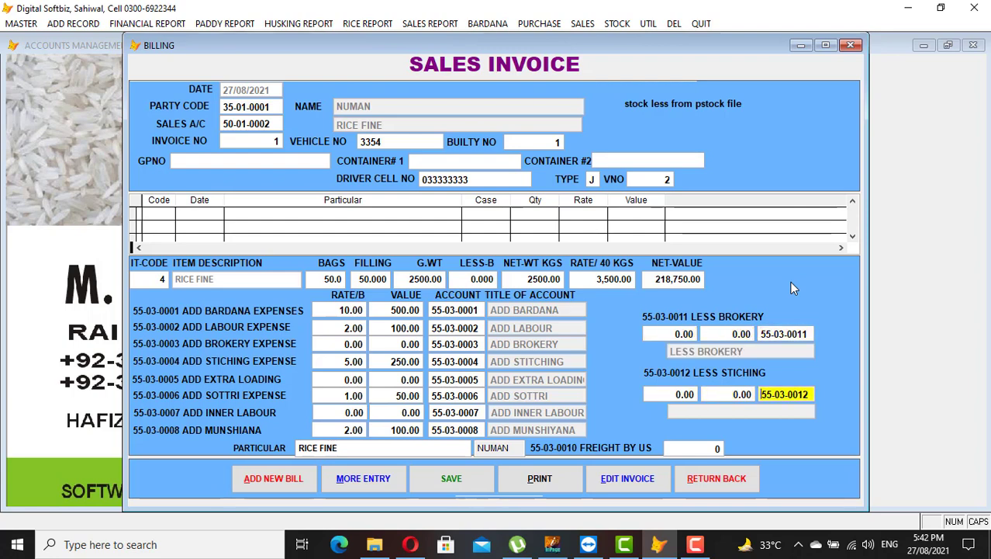
key(Return)
key(Return)
key(Return)
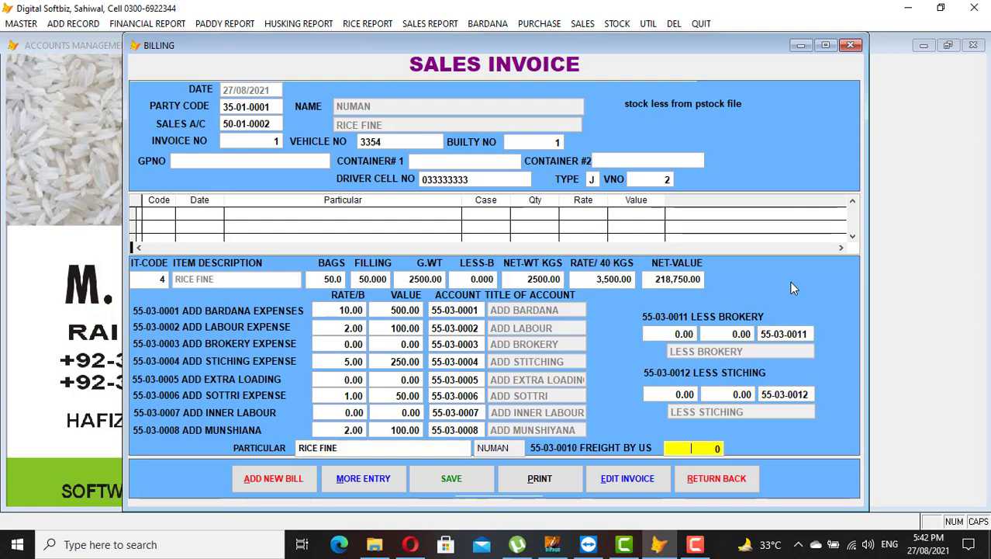
key(Return)
key(Return)
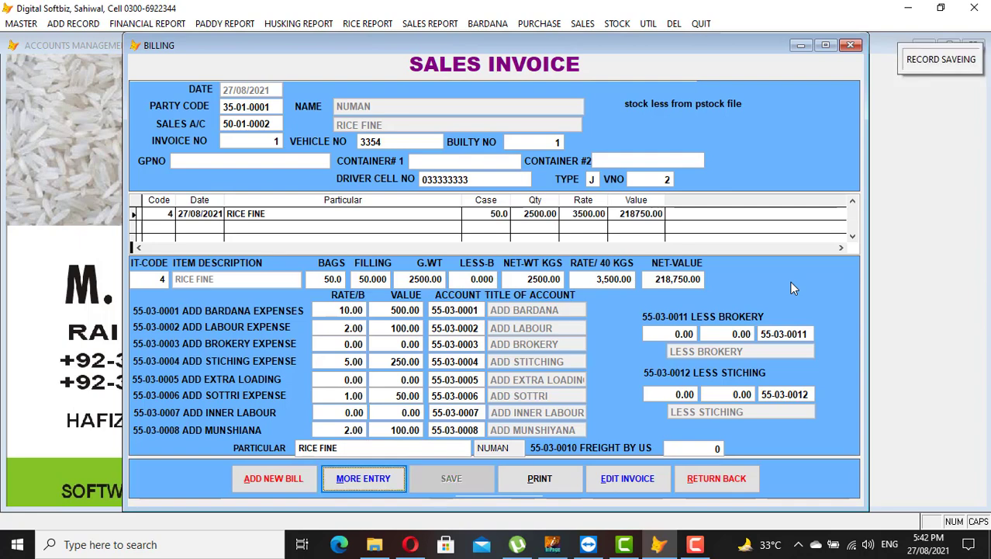
- Preview sales invoice 1 on screen, check its item line, added expenses and net bill amount, and close the preview
click(551, 480)
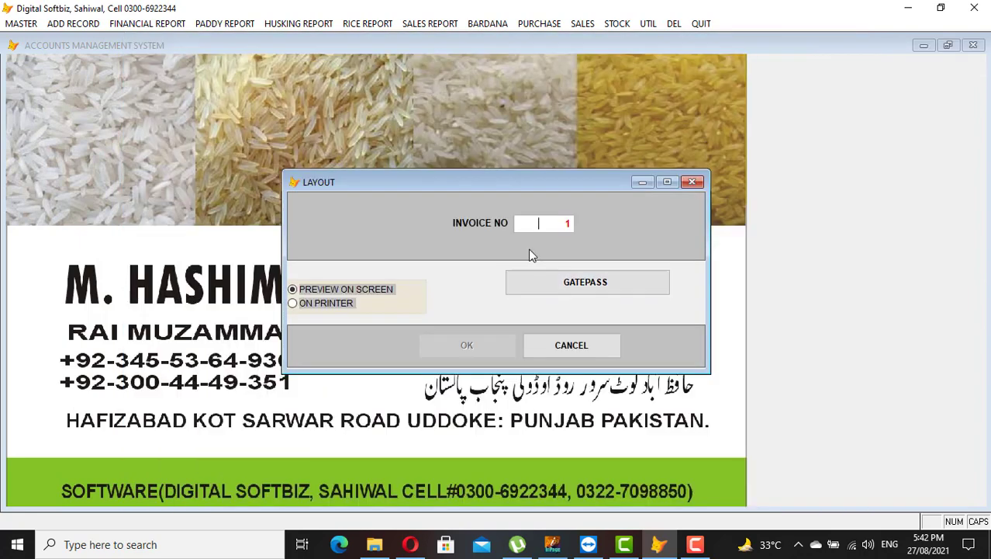
key(Return)
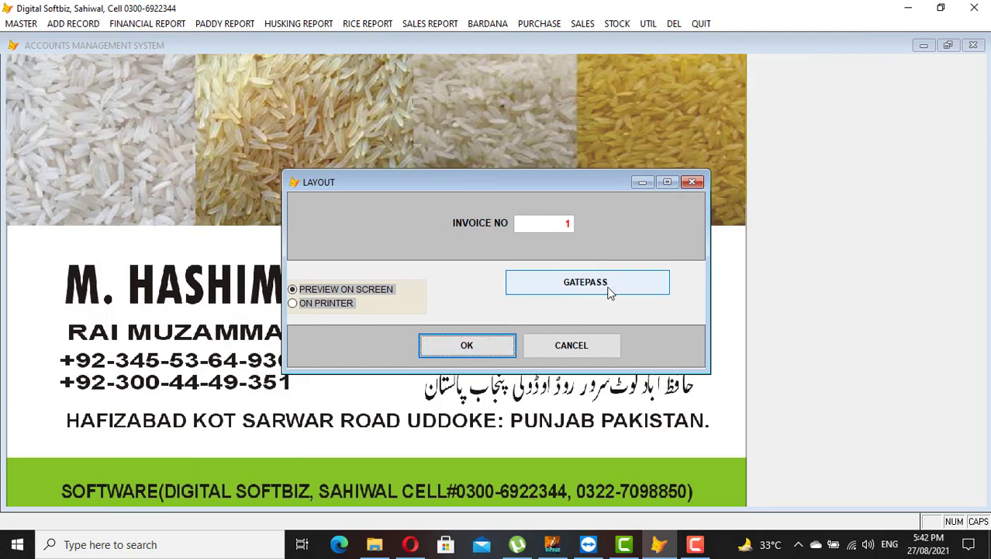
click(486, 344)
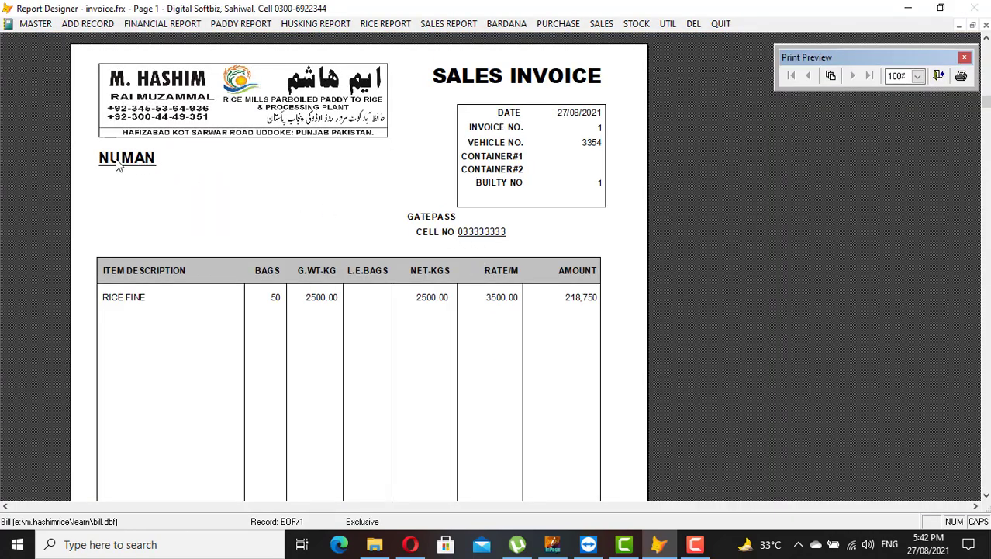
scroll(548, 250, down, 2)
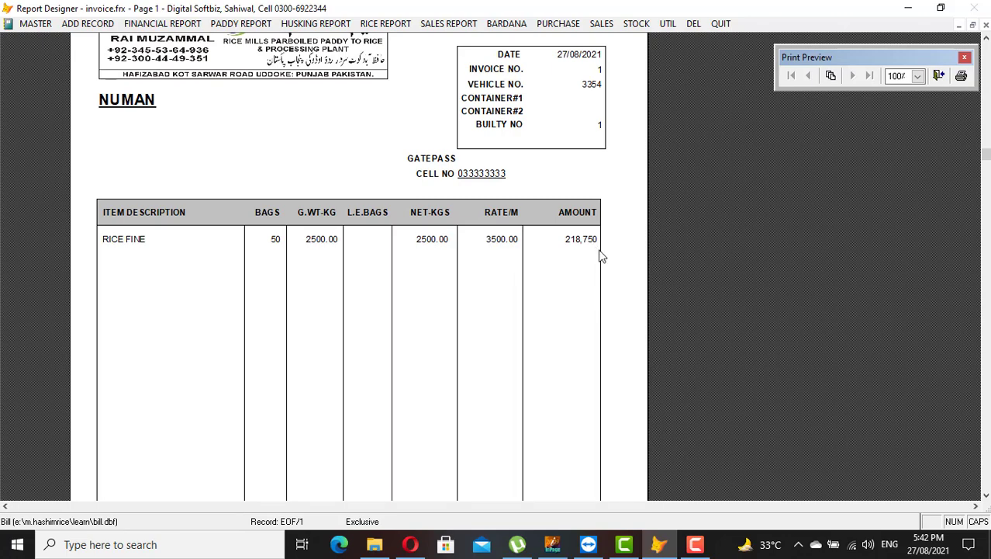
scroll(600, 254, down, 5)
scroll(600, 254, down, 5)
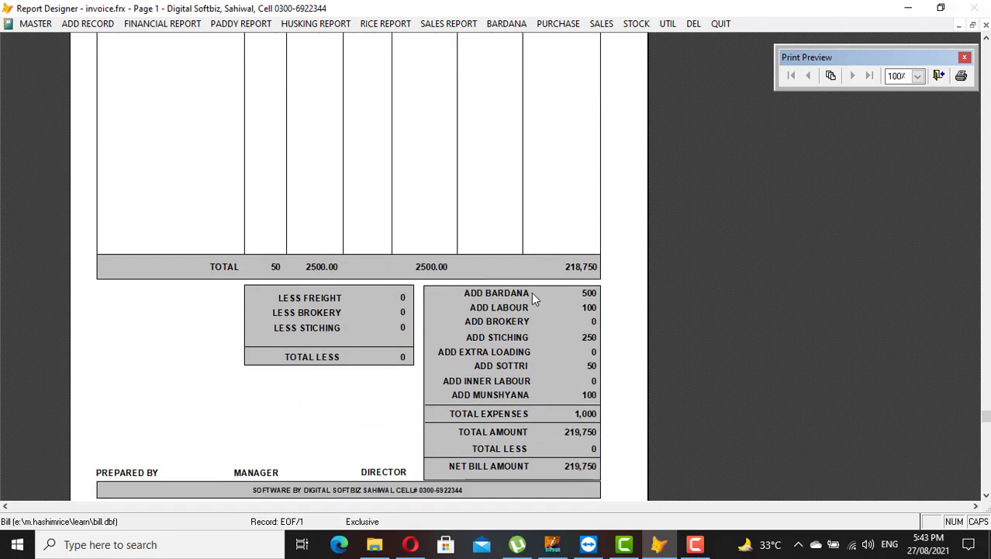
scroll(520, 380, down, 1)
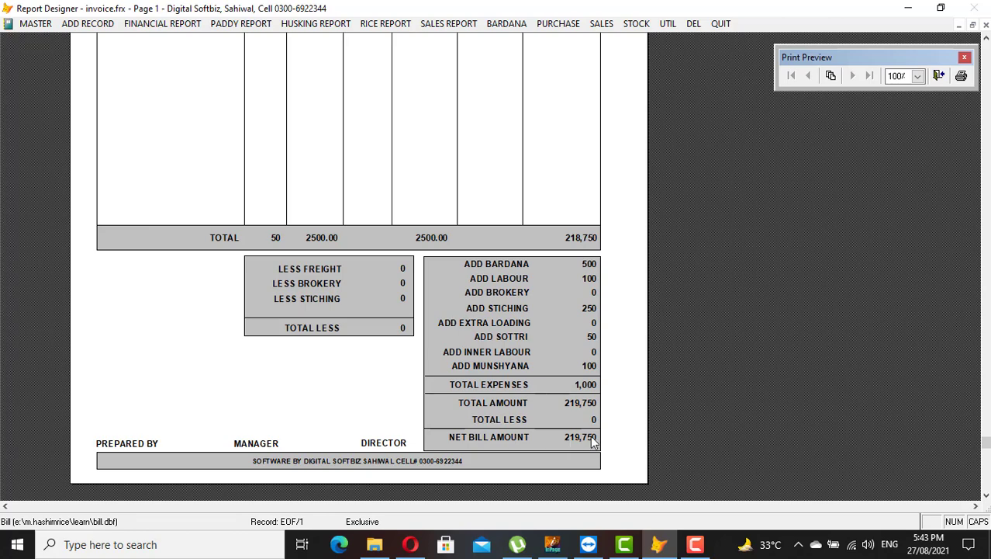
key(Escape)
key(Escape)
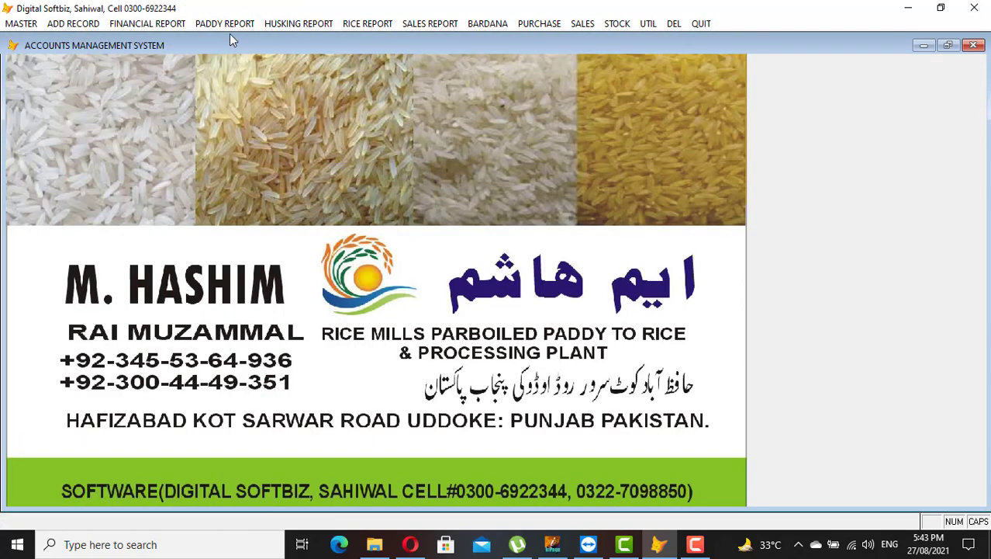
- Look up the customer's account by name in the ledger report and review the invoice postings on its ledger
click(147, 23)
click(175, 40)
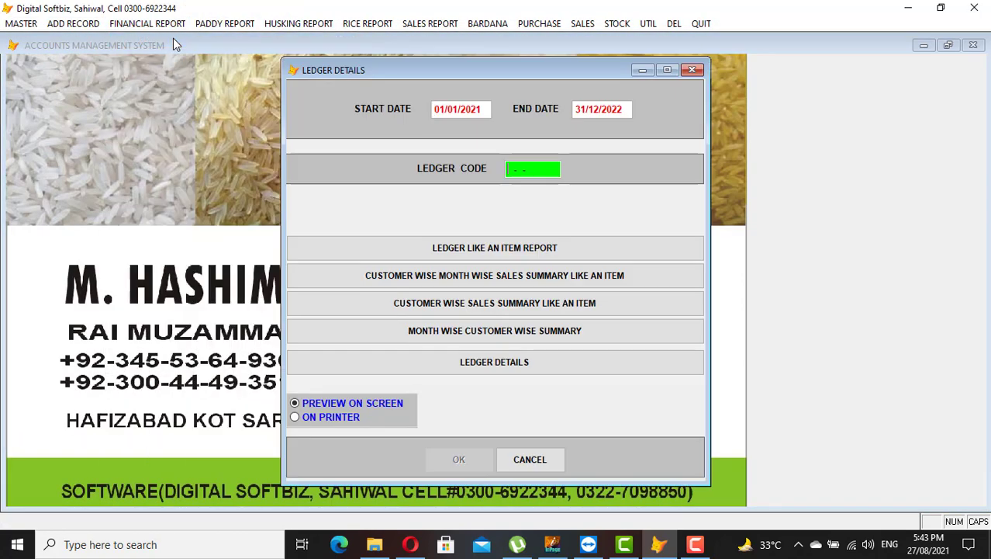
key(Return)
text(NUMAN)
key(Return)
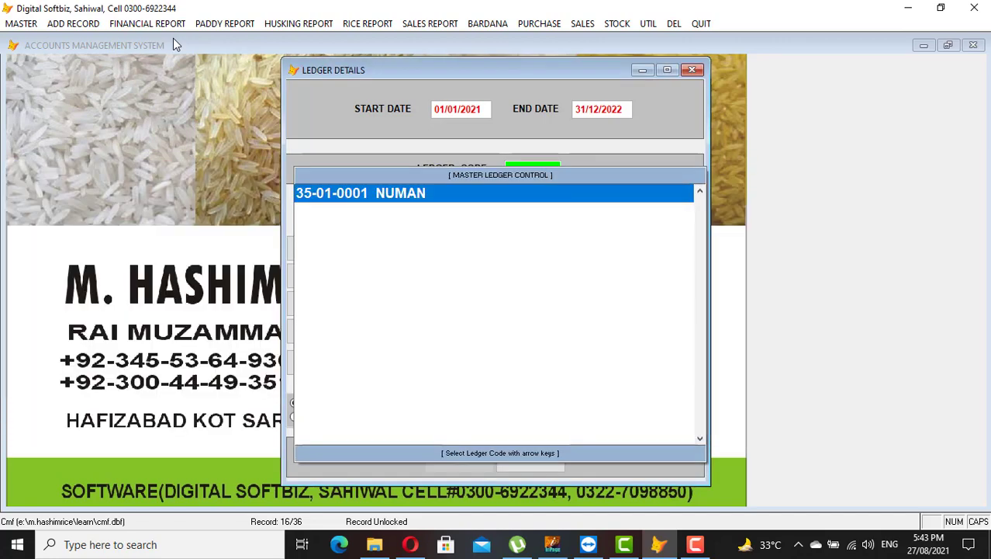
key(Return)
key(Return)
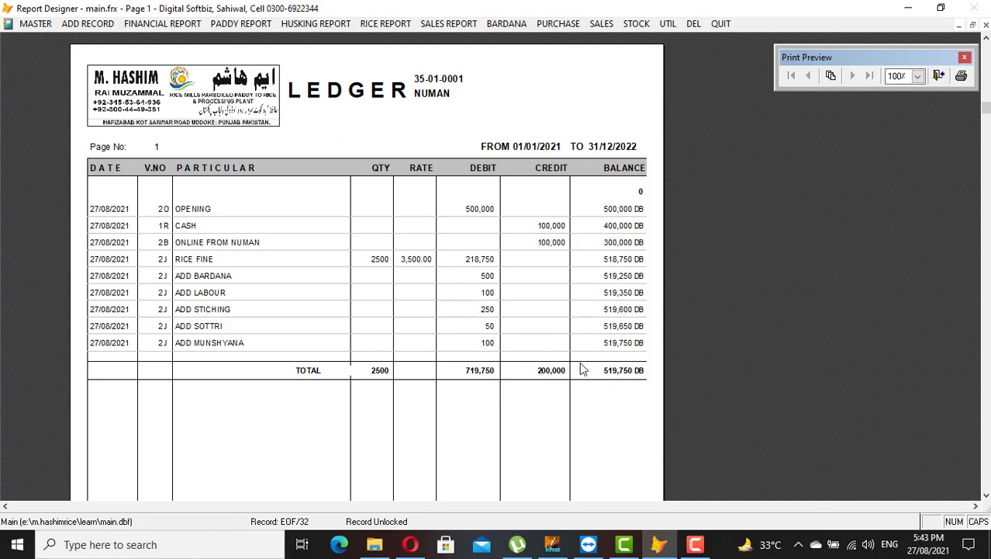
key(Escape)
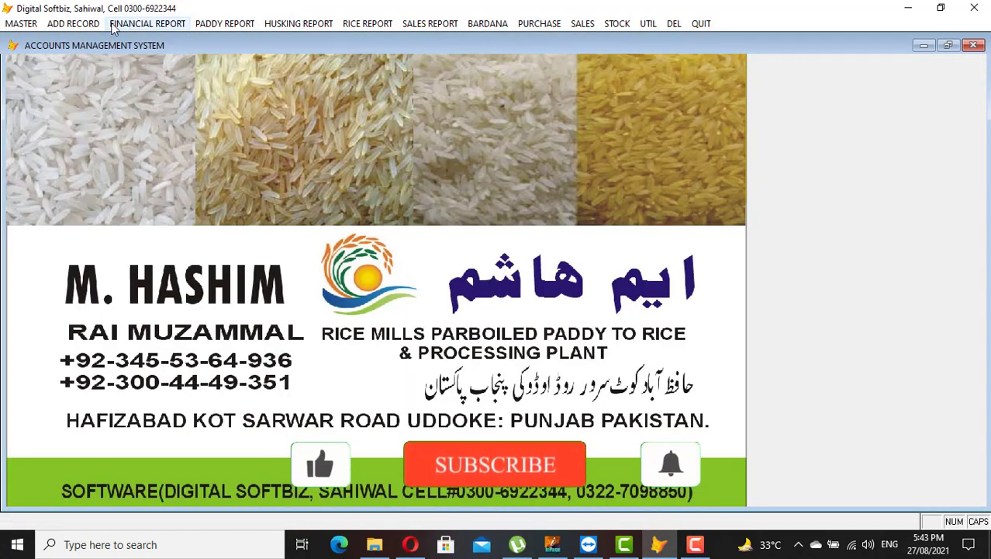
click(76, 25)
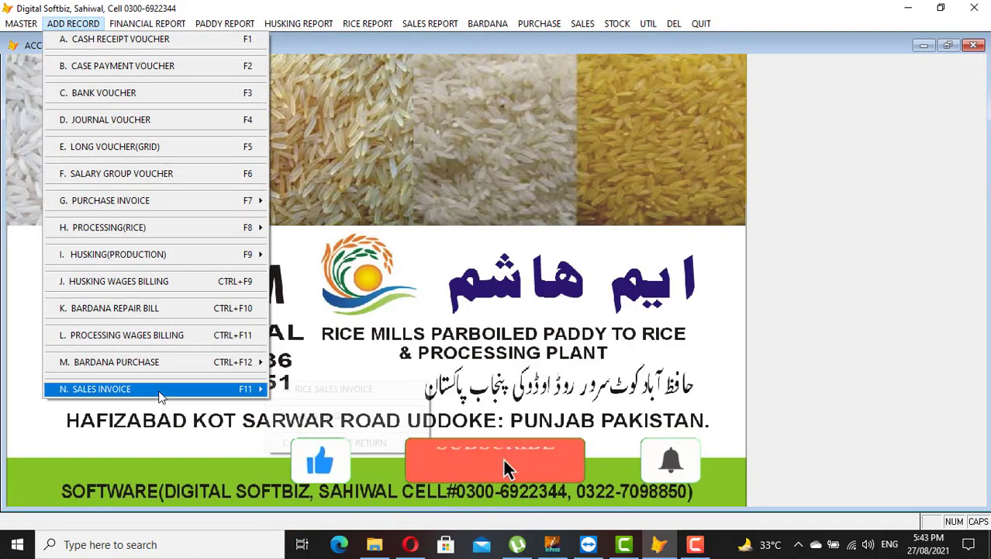
mouse_move(157, 390)
mouse_move(124, 29)
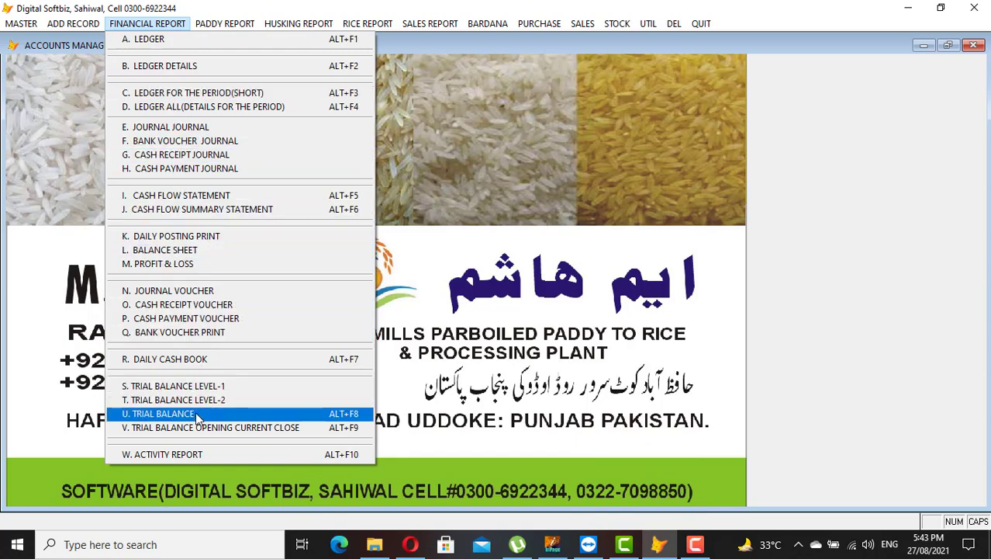
mouse_move(213, 24)
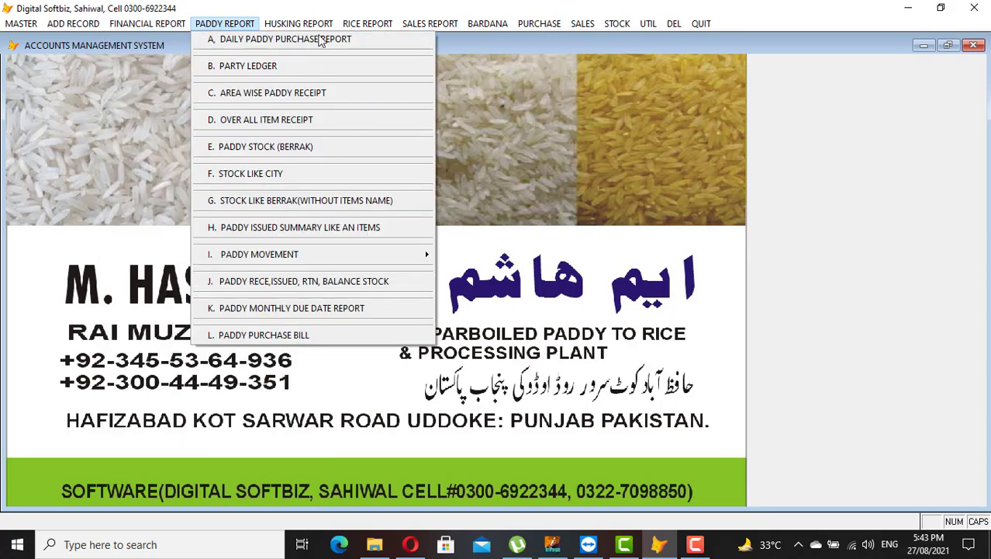
mouse_move(388, 27)
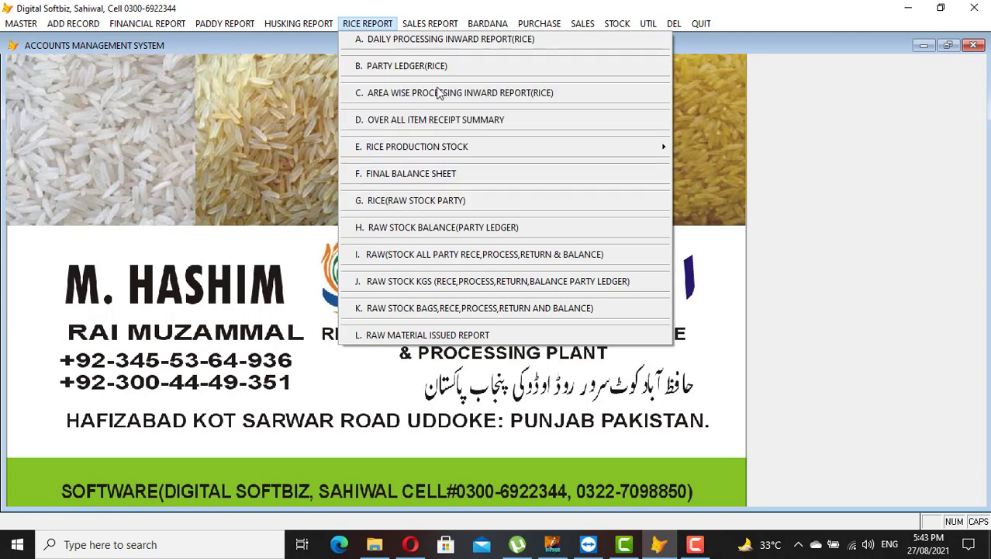
- Preview the daily rice sales report for 01/01/2021 to 27/08/2021 on screen, check the invoice line, and close the preview
mouse_move(447, 23)
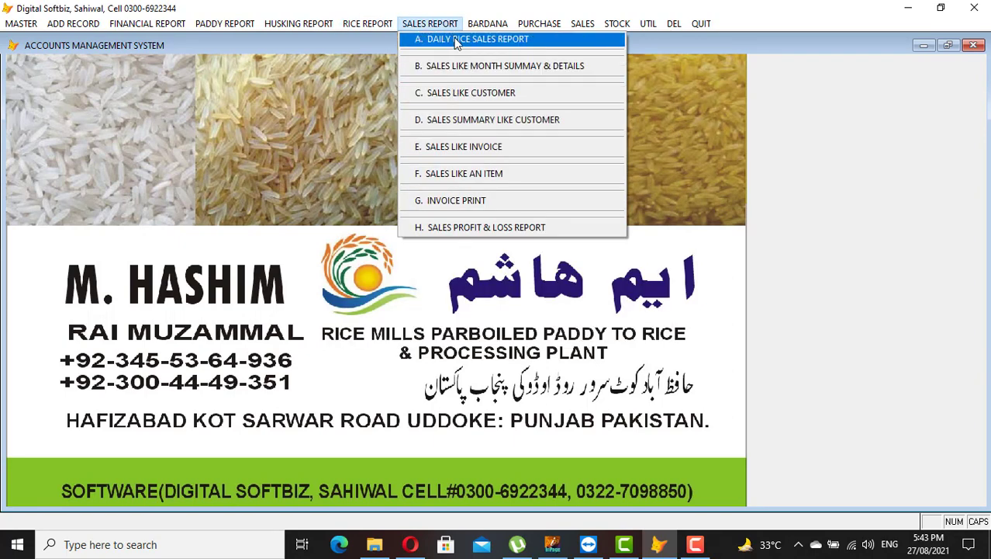
click(460, 42)
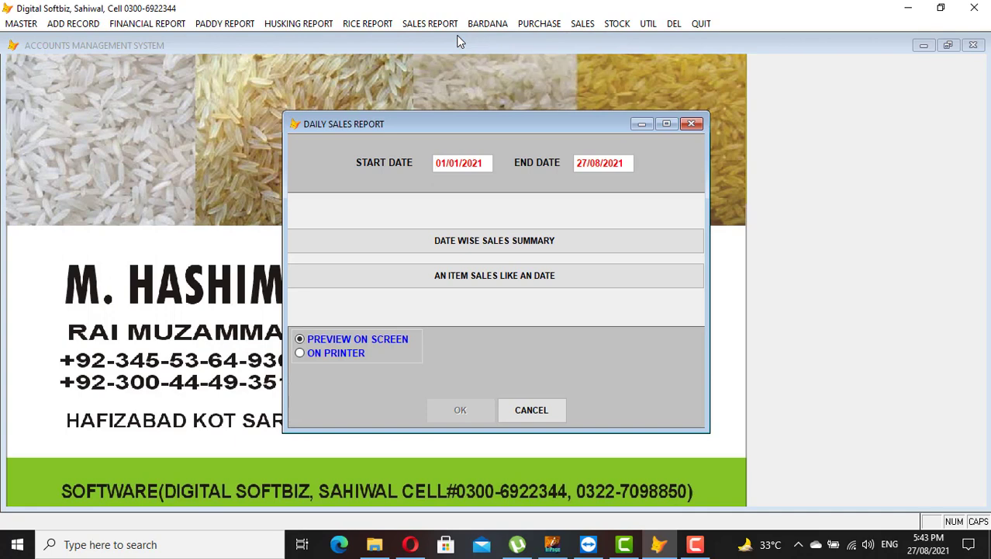
key(Return)
key(Return)
key(Return)
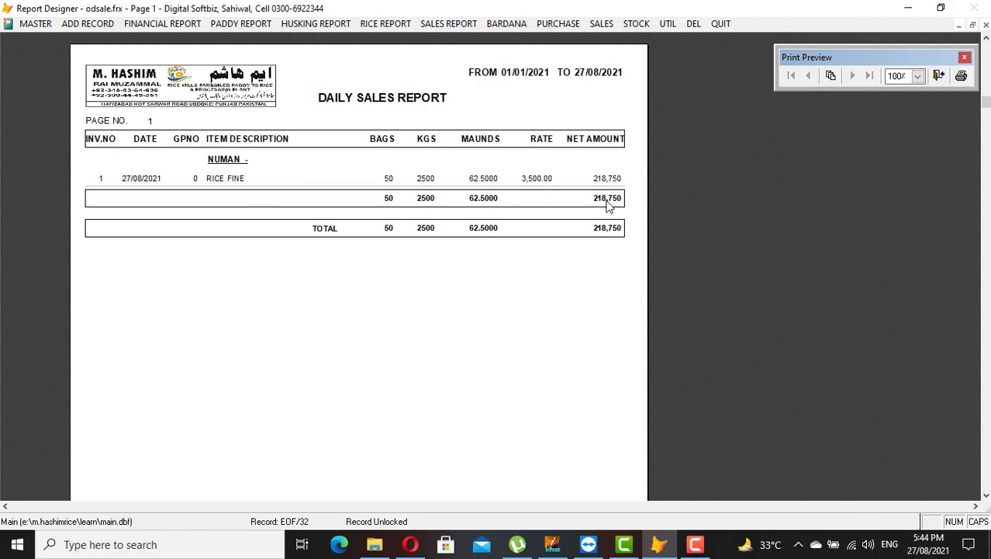
key(Escape)
key(Escape)
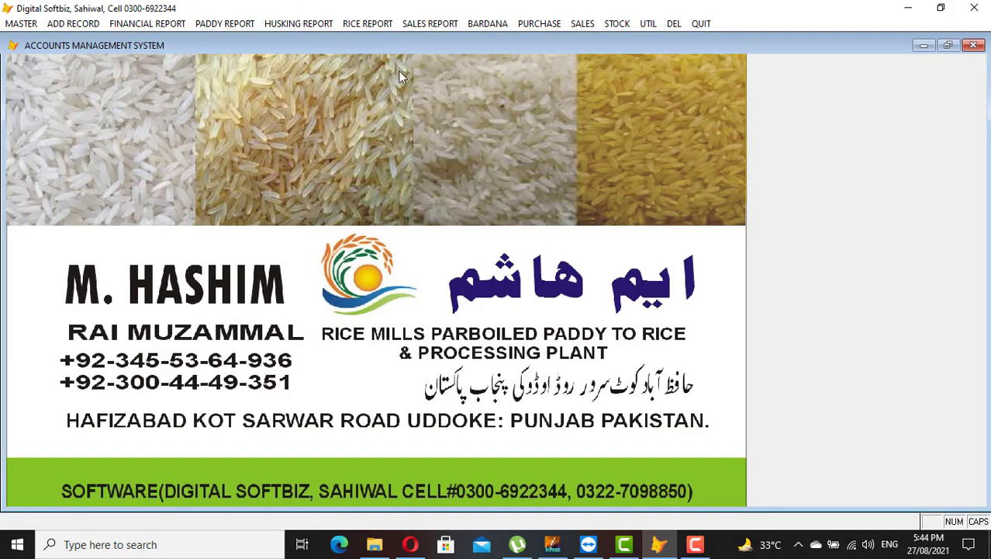
click(81, 24)
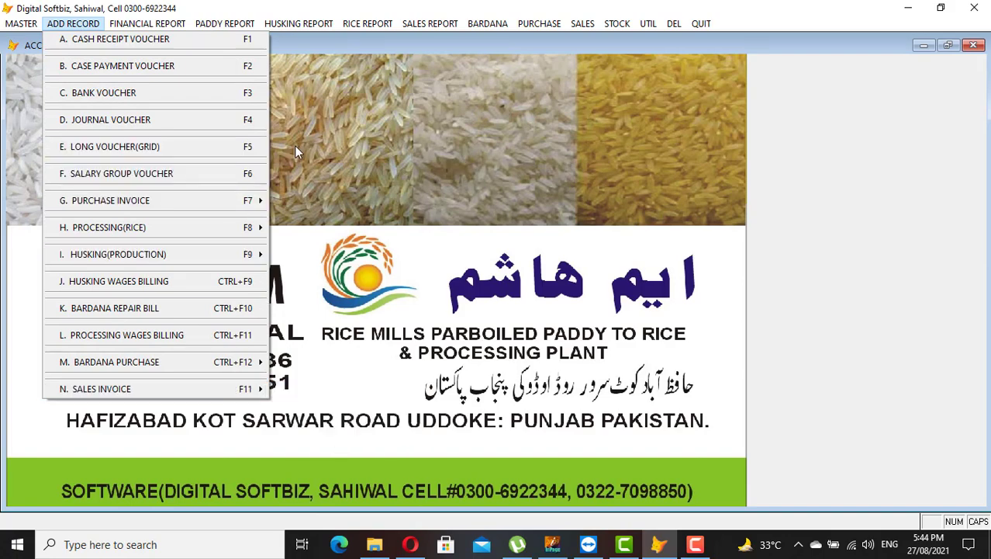
click(438, 197)
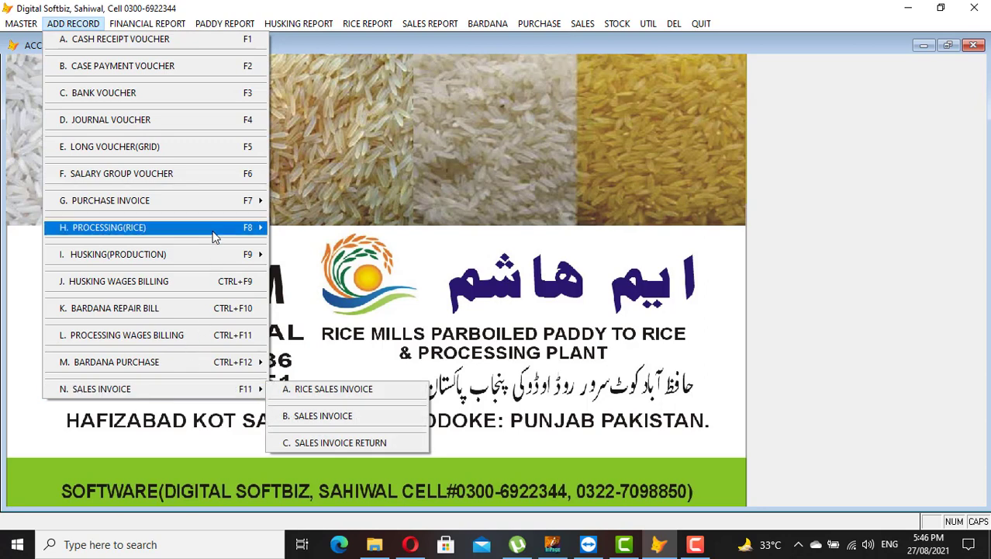
mouse_move(648, 25)
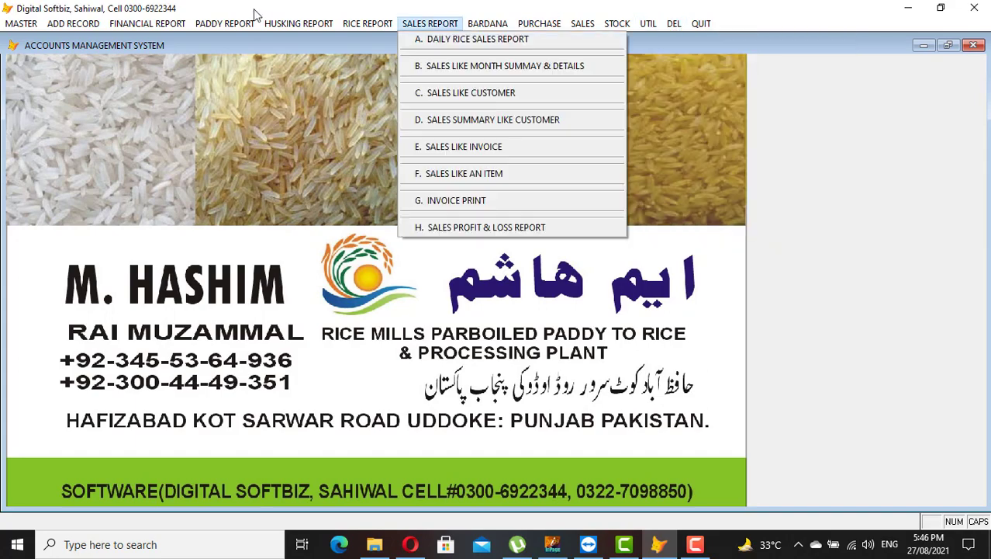
- Look up the customer's ledger by name, check the voucher number of the rice sale postings, and close the preview
mouse_move(124, 24)
click(153, 39)
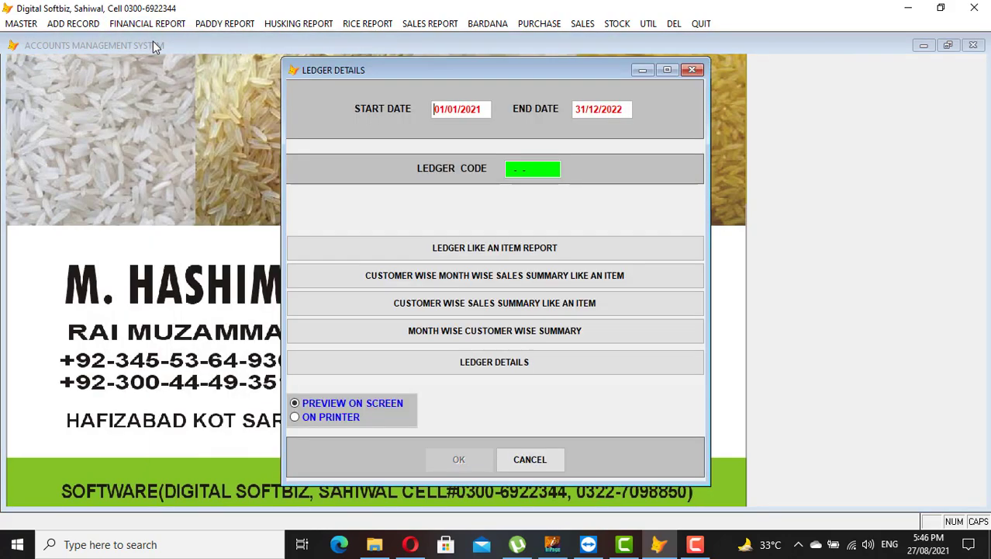
key(Return)
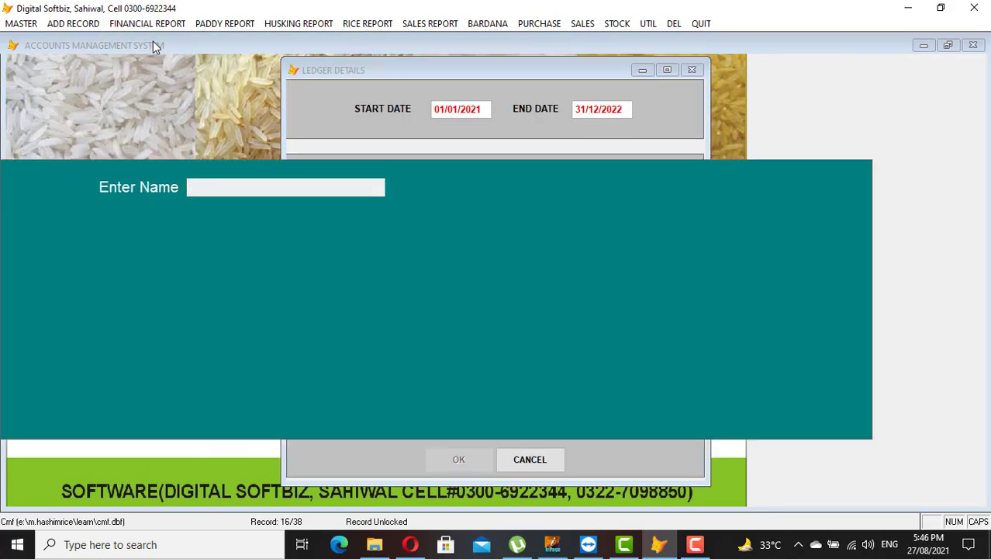
text(NUM)
key(Return)
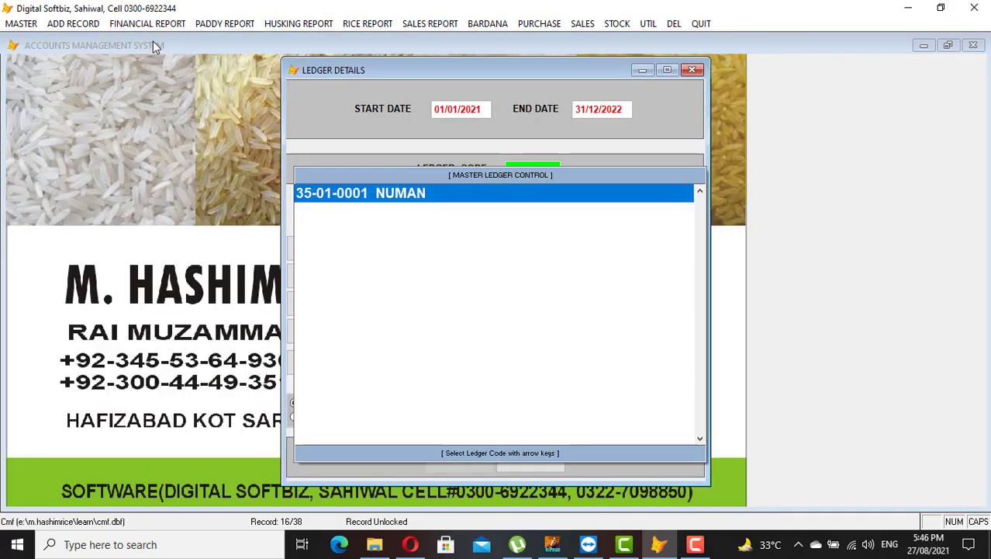
key(Return)
key(Return)
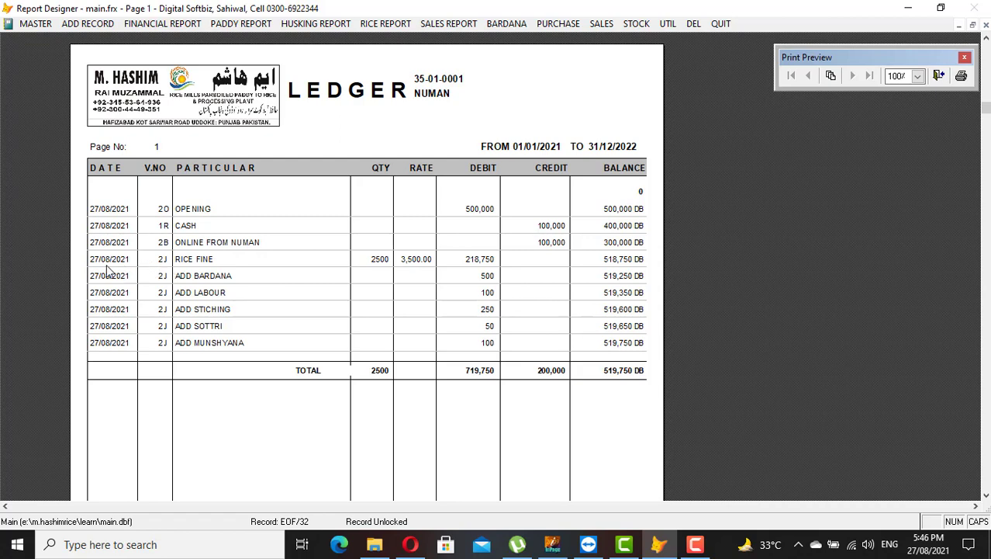
key(Escape)
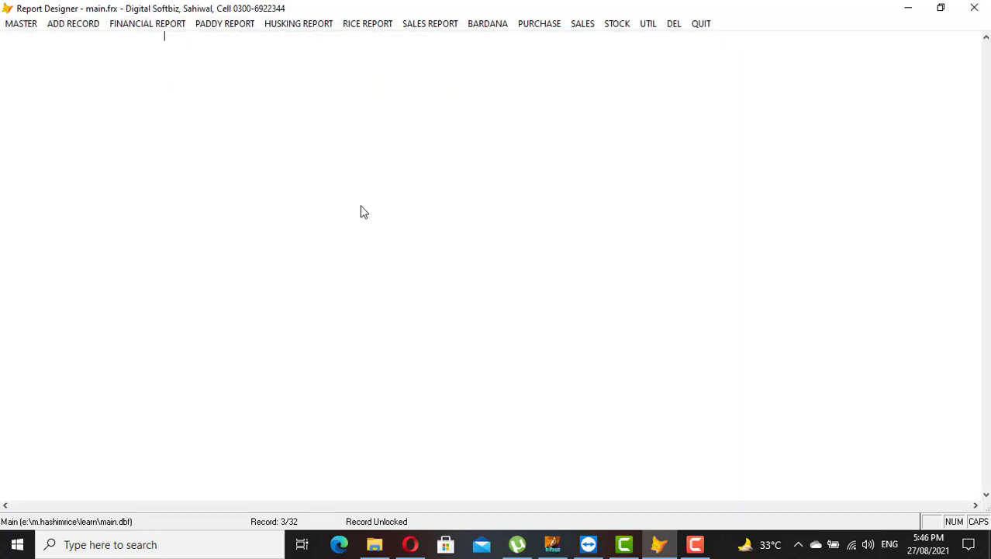
- Delete journal voucher (type J) number 2 dated 27/08/2021 after reviewing its rice sale and added expense entries
click(674, 23)
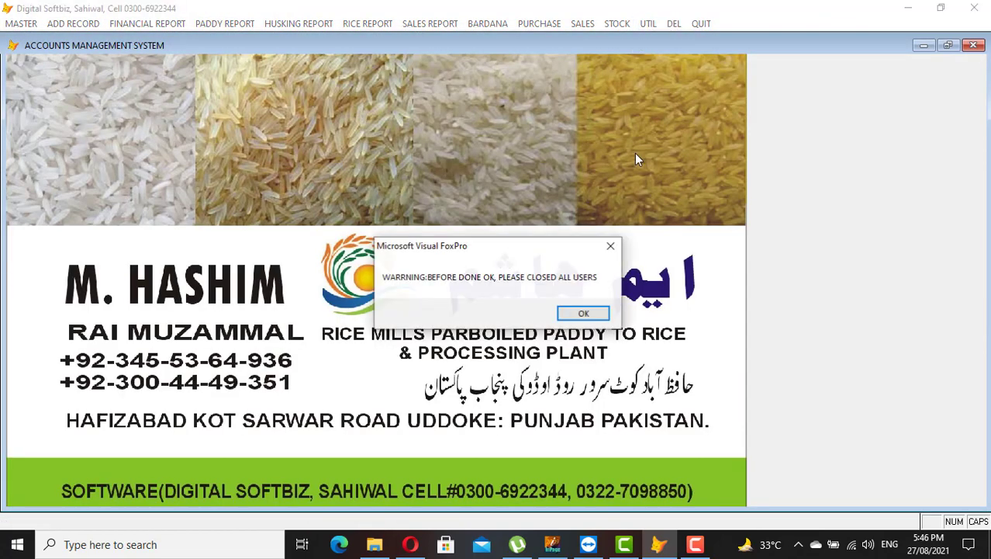
click(583, 313)
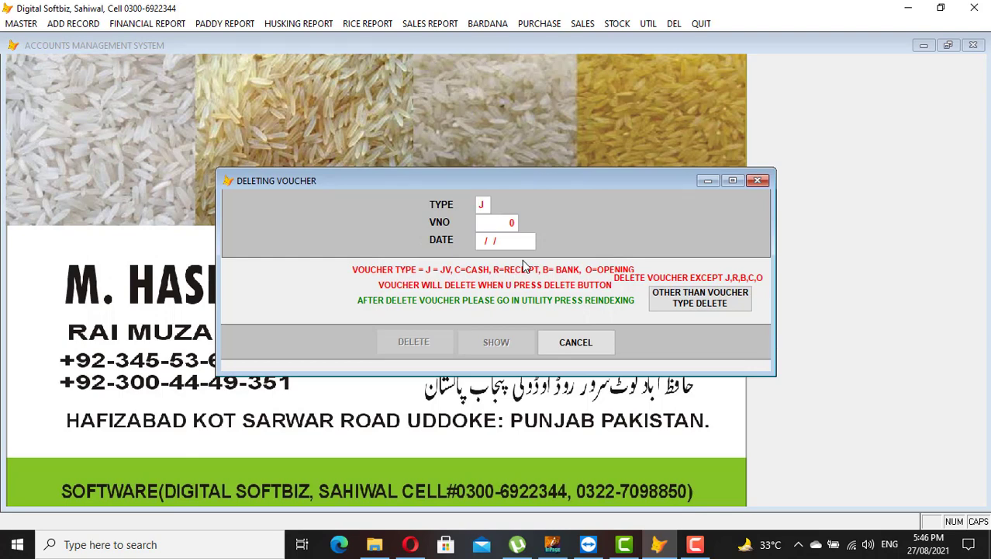
text(2)
key(Return)
key(Return)
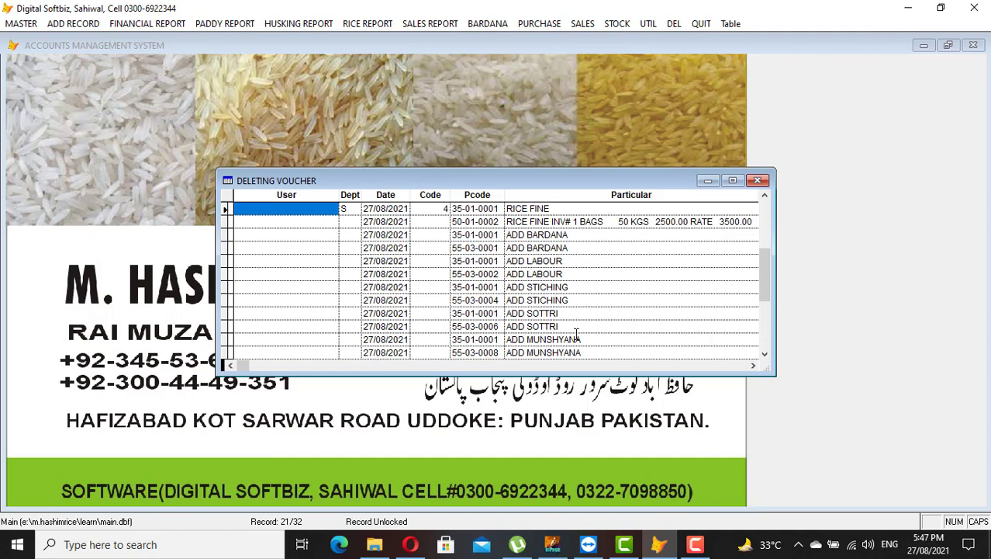
key(Escape)
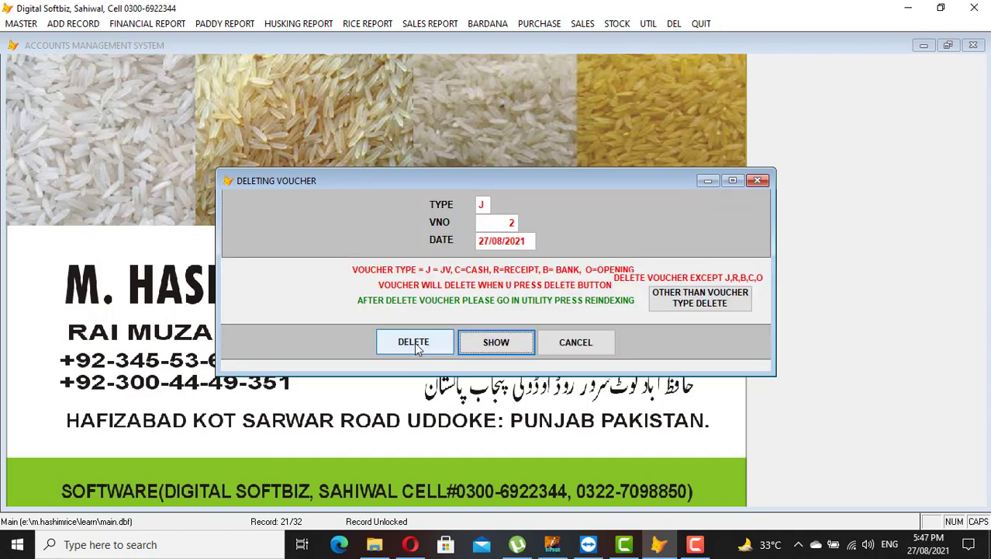
click(417, 347)
click(524, 314)
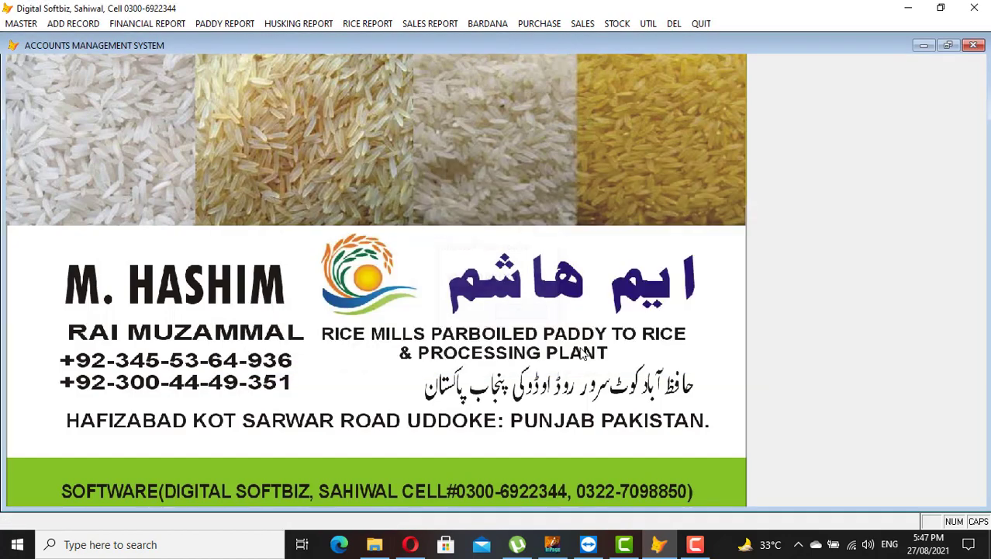
- Run the reindexing utility after the voucher deletion and acknowledge the notice to close all users
click(649, 23)
click(669, 49)
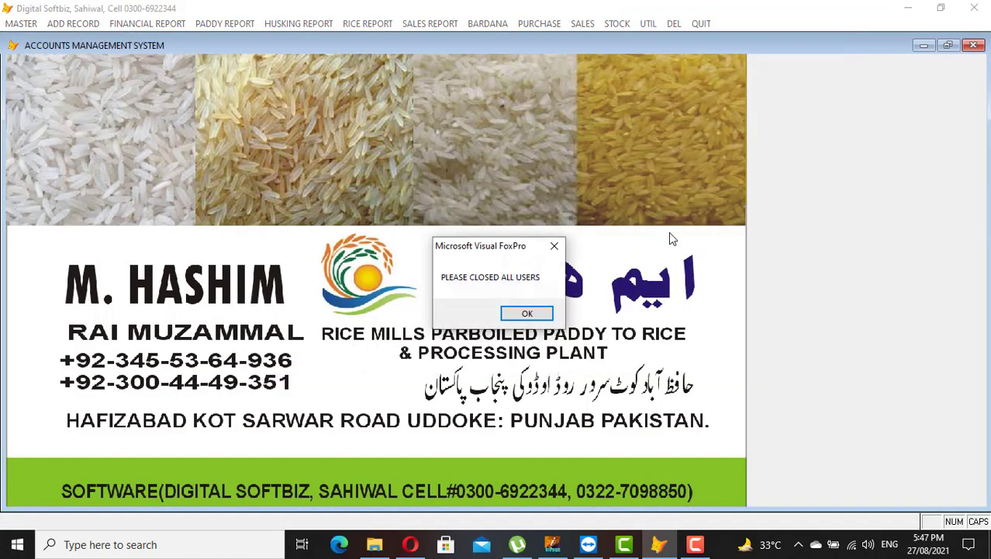
click(524, 318)
- Preview the customer's ledger again by name to check its entries after the voucher deletion, and close the preview
click(147, 23)
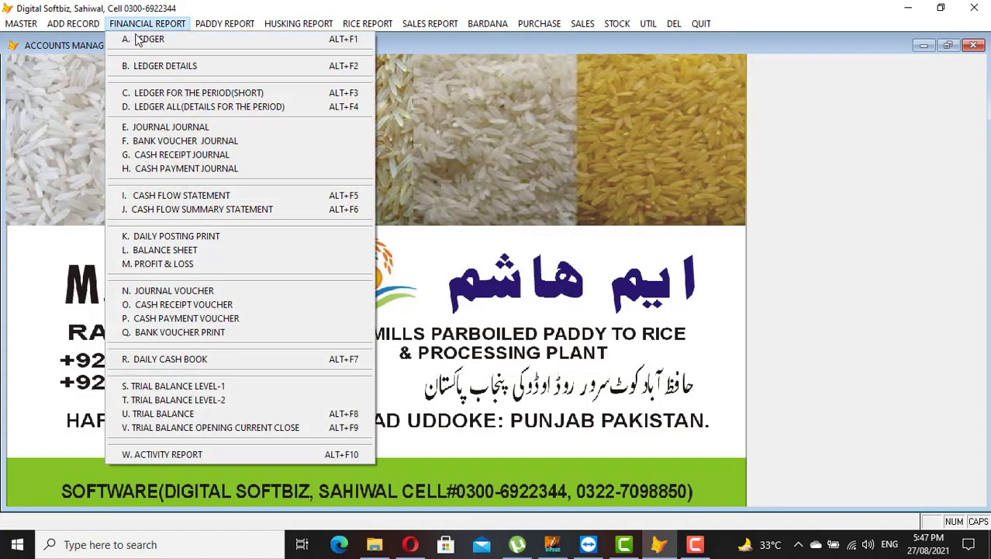
click(135, 36)
key(Return)
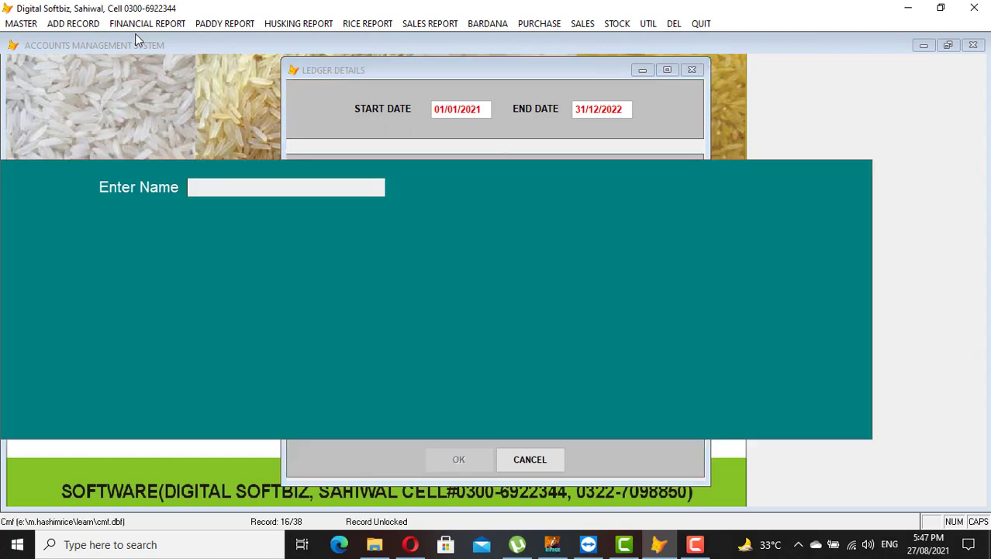
text(NUM)
key(Return)
key(Return)
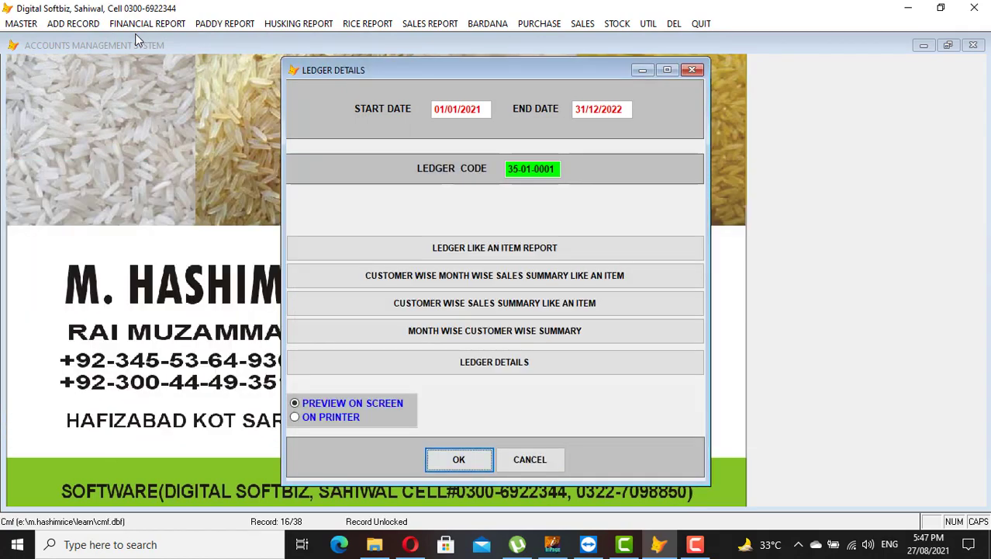
key(Return)
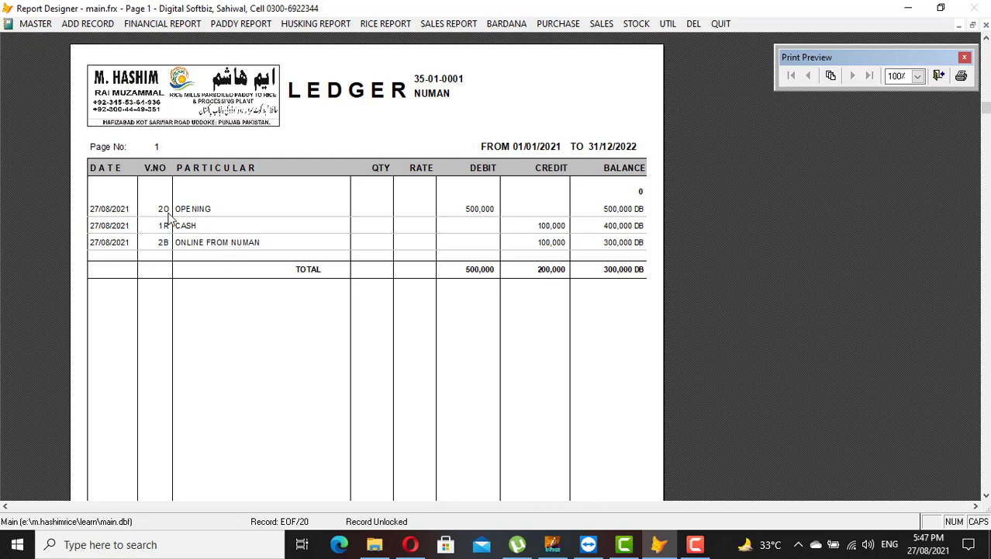
key(Escape)
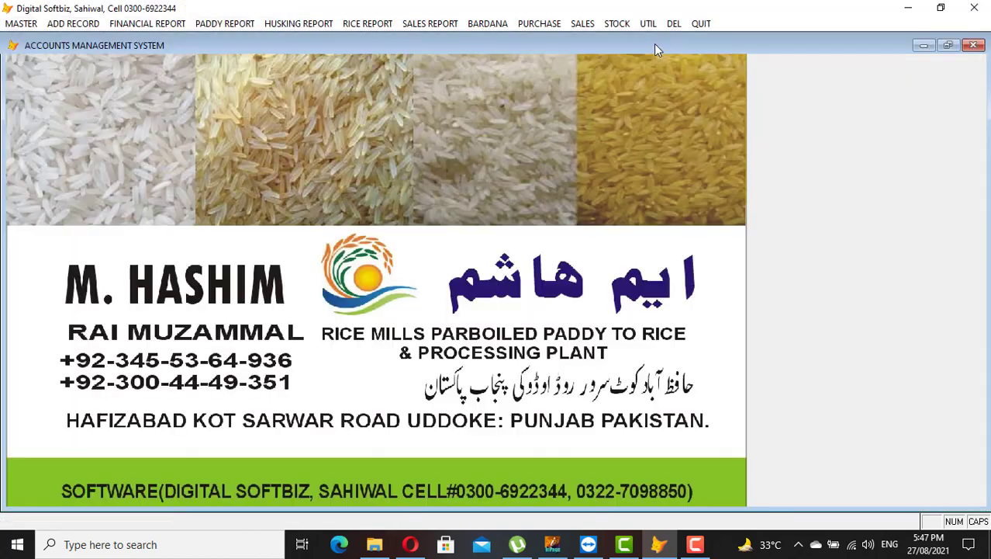